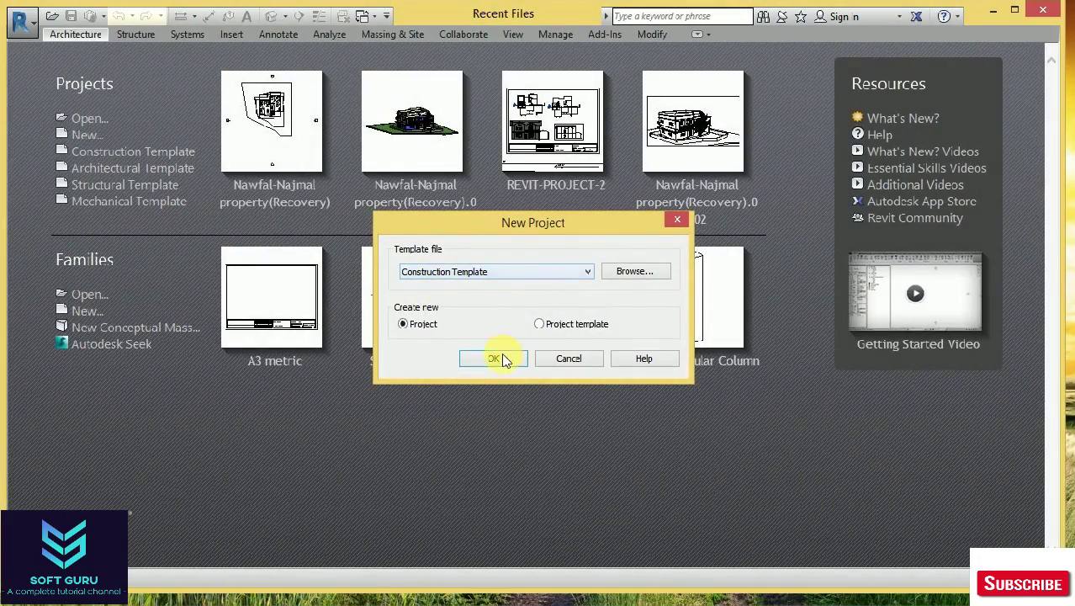
# Create a new project from the Construction Template, maximize the window, and call up Project Units with UN.
pyautogui.click(497, 359)
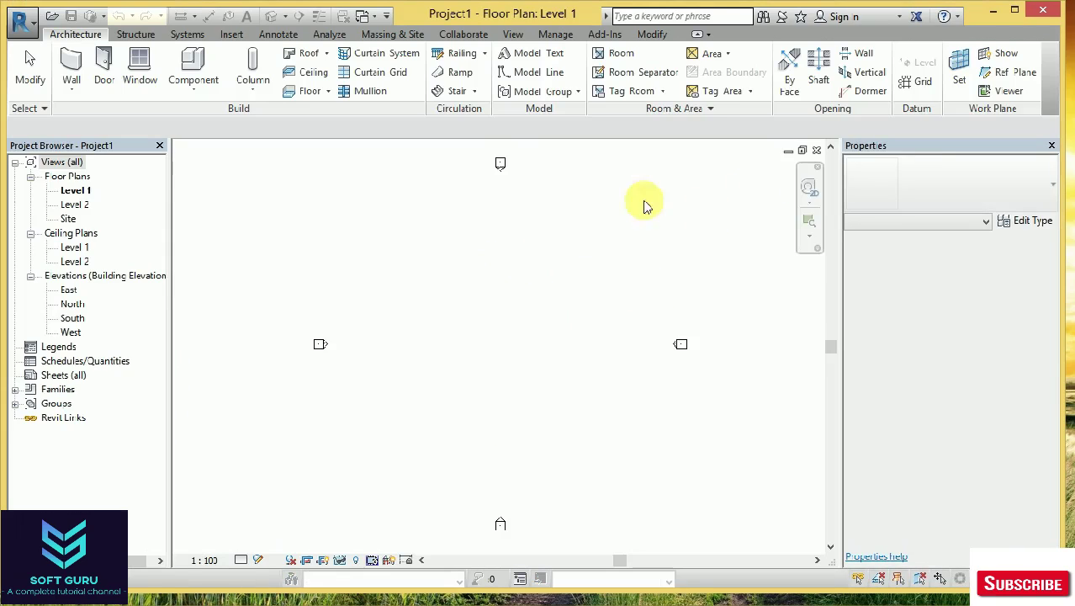
pyautogui.click(1017, 12)
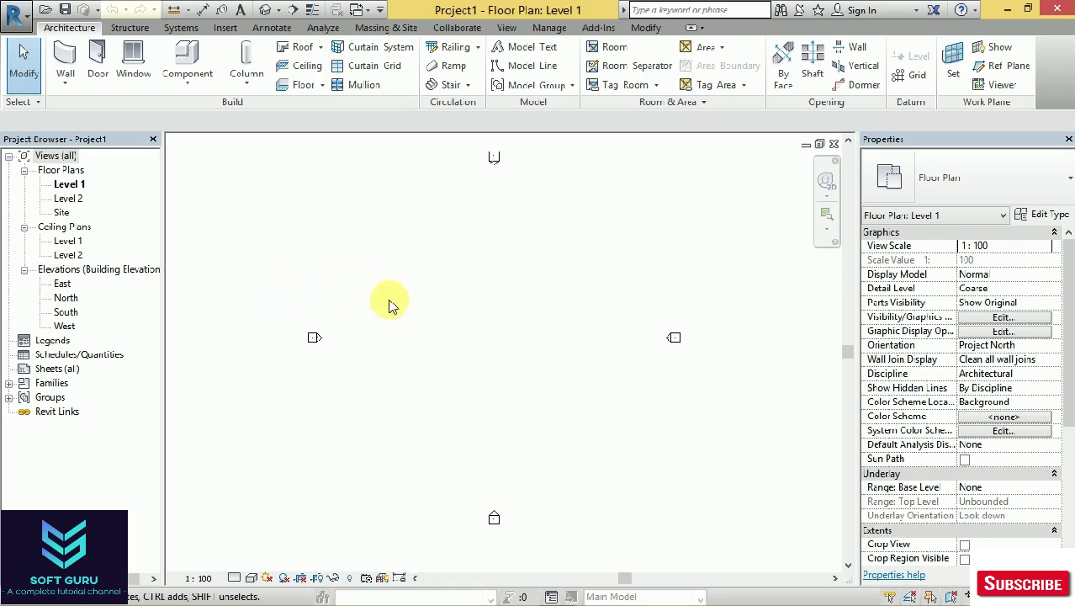
pyautogui.scroll(1, 518, 308)
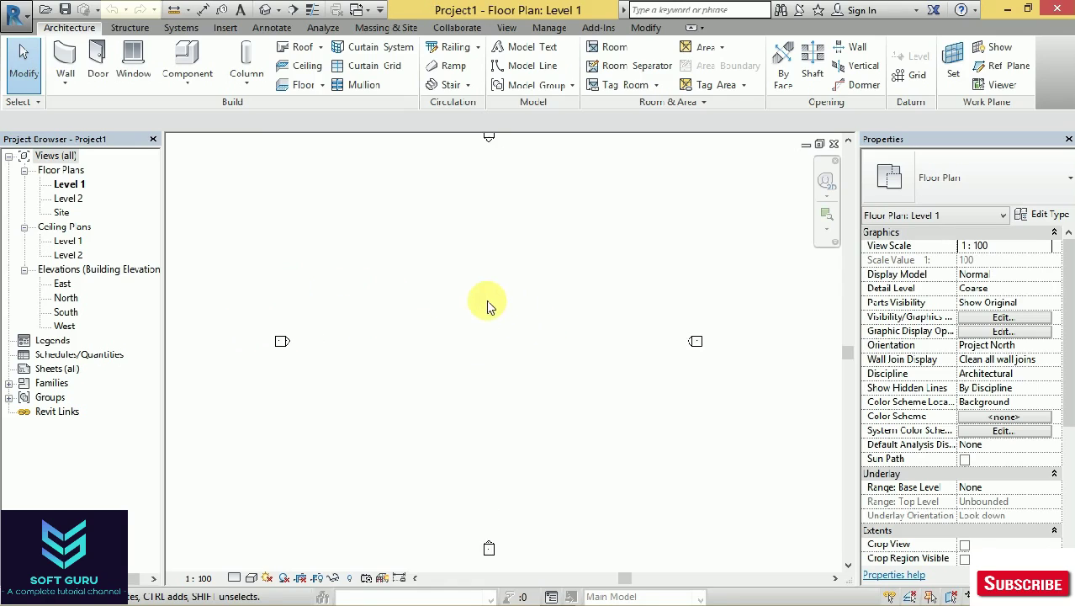
pyautogui.scroll(-1, 474, 305)
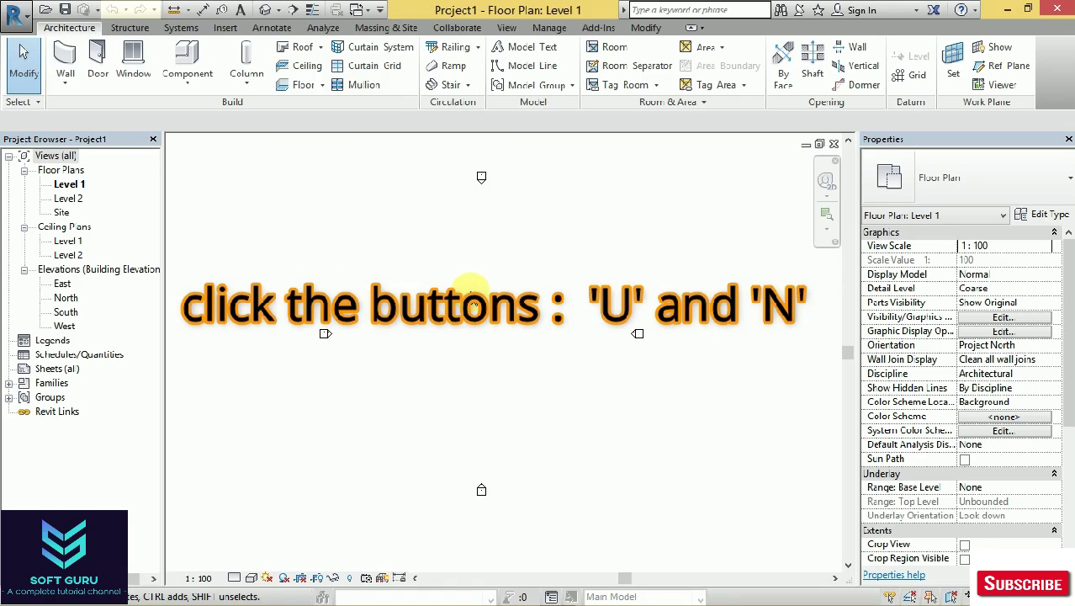
pyautogui.press('u')
pyautogui.press('n')
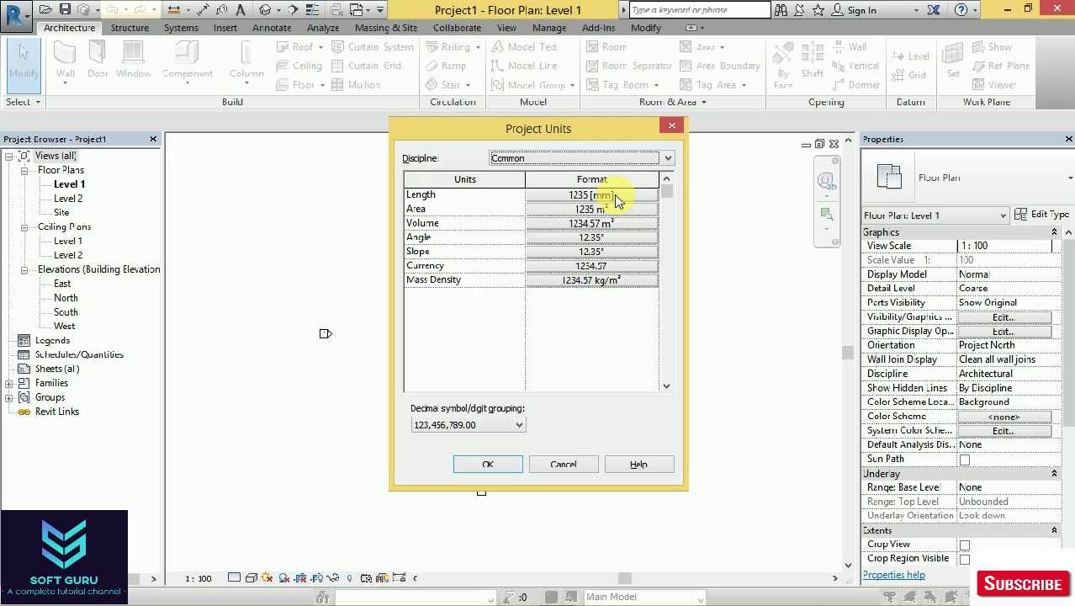
# Format project lengths as centimetres rounded to 2 decimal places with the cm symbol.
pyautogui.click(615, 197)
pyautogui.click(586, 225)
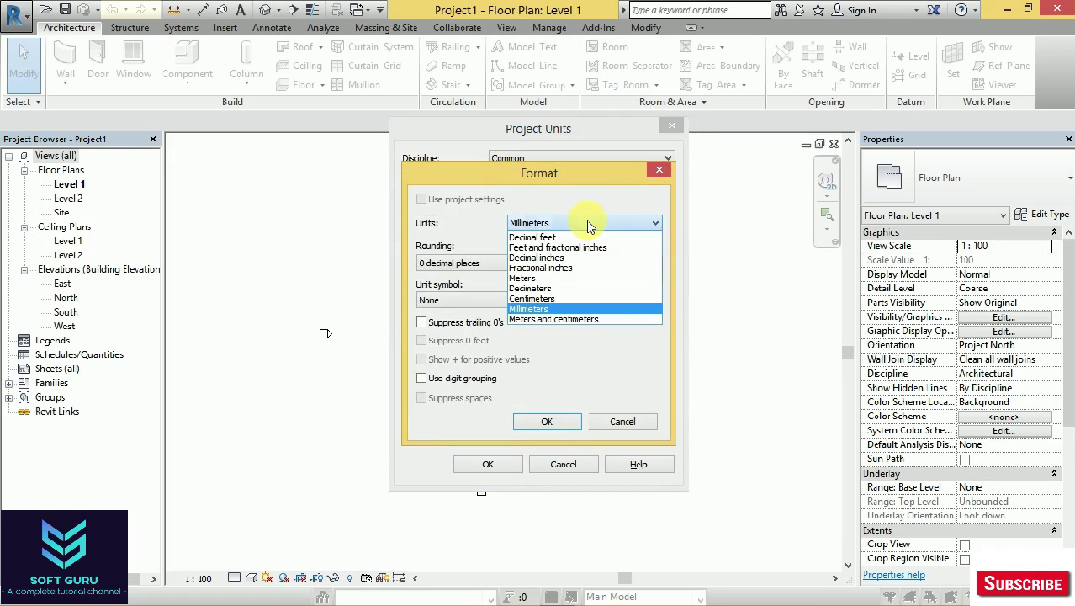
pyautogui.click(558, 299)
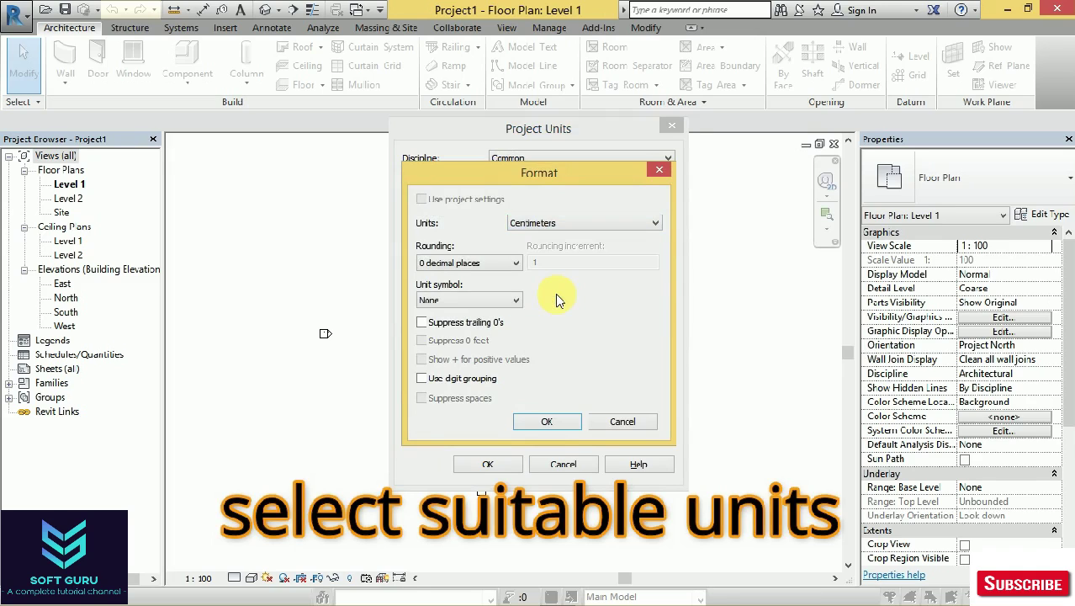
pyautogui.click(508, 264)
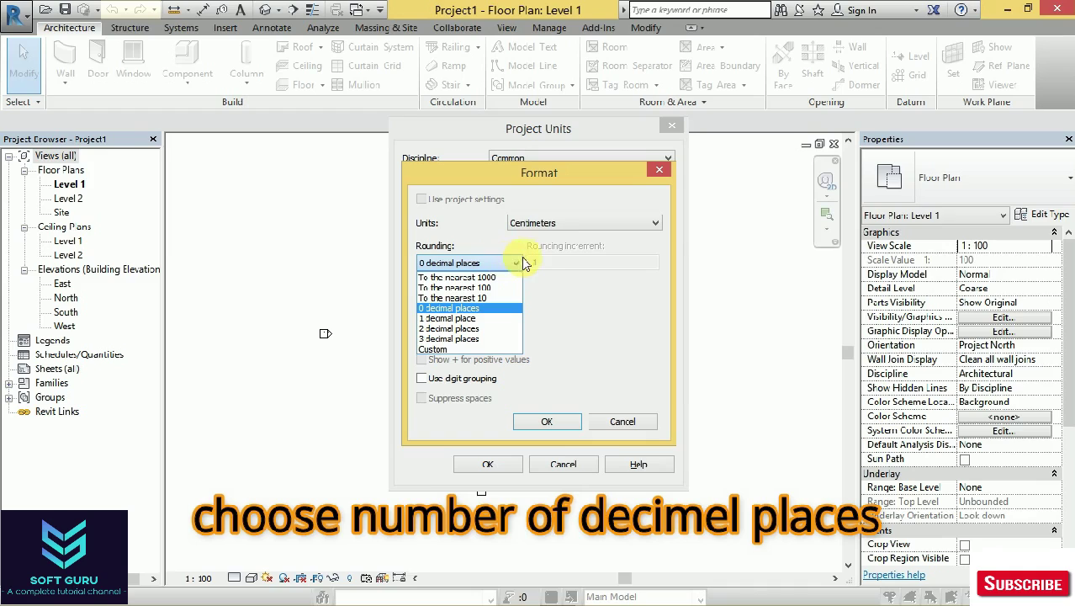
pyautogui.click(491, 328)
pyautogui.click(515, 300)
pyautogui.click(438, 312)
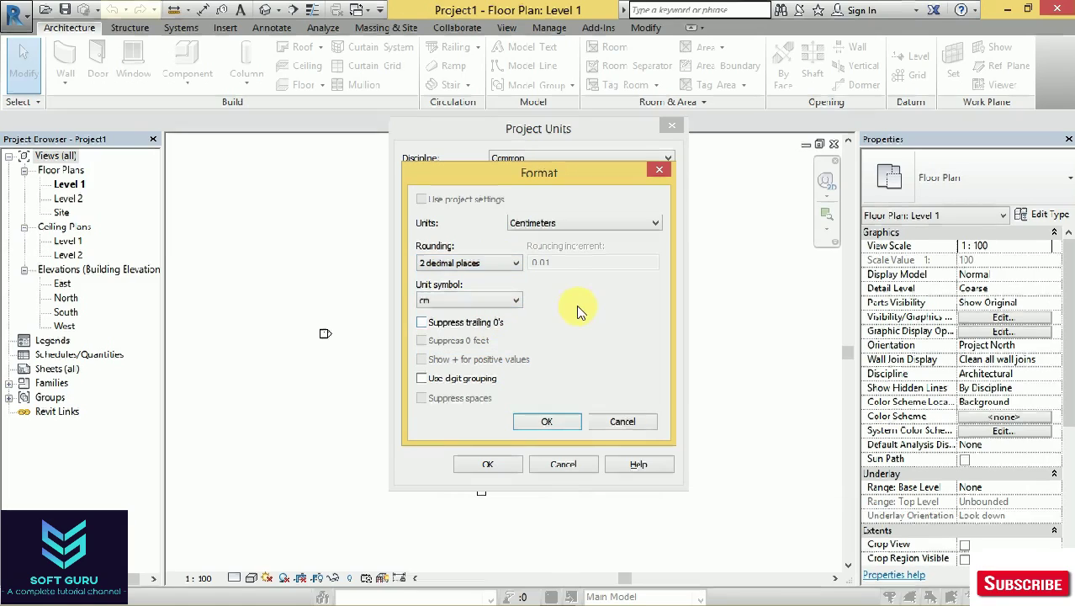
pyautogui.click(547, 421)
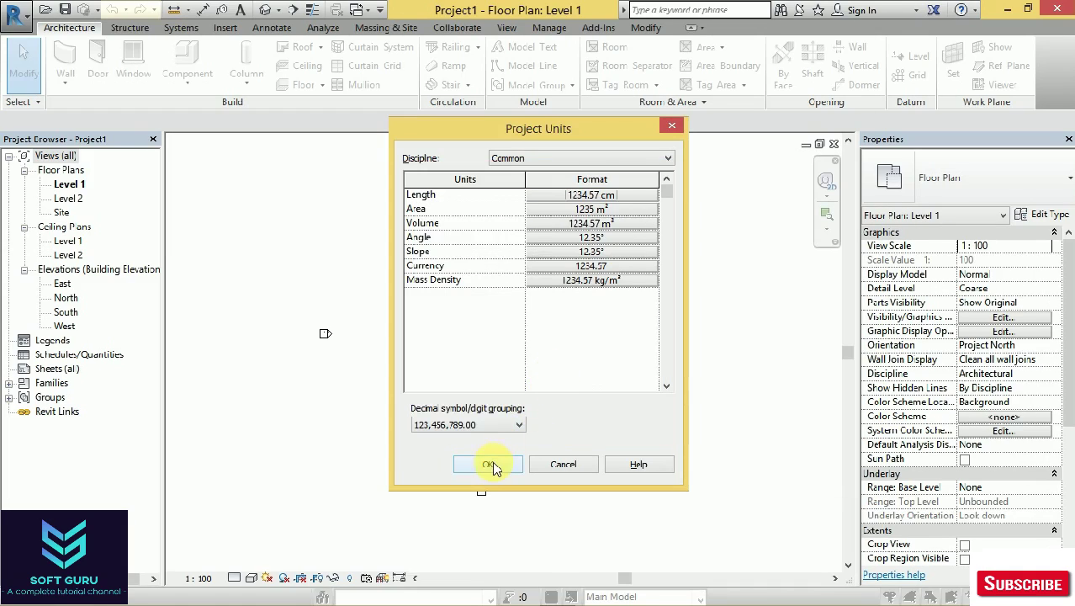
pyautogui.click(490, 463)
pyautogui.scroll(1, 449, 293)
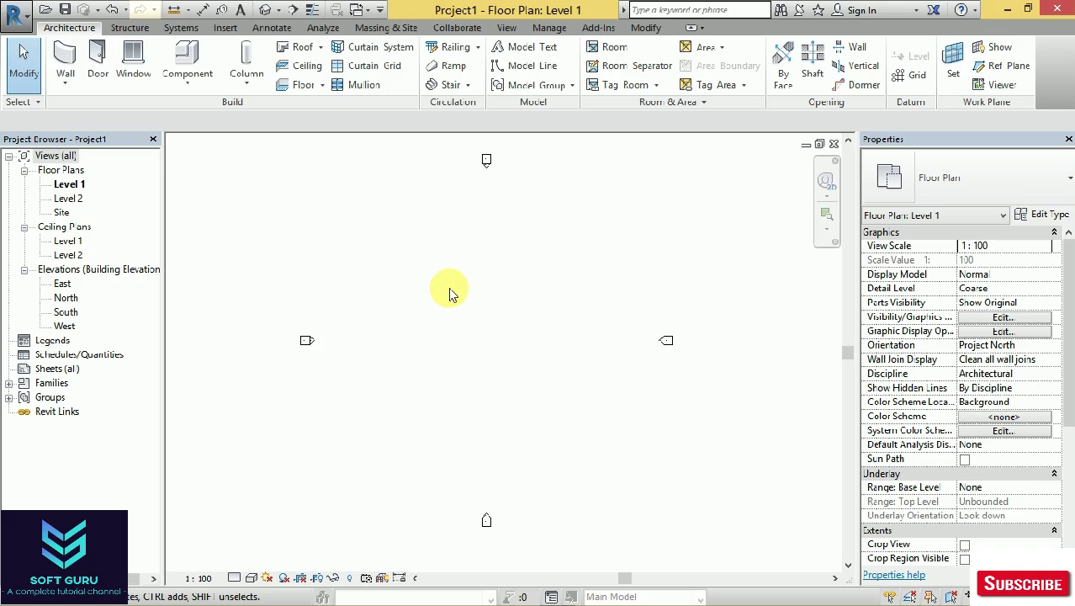
# Open the South elevation and centre the level heads in view.
pyautogui.doubleClick(66, 313)
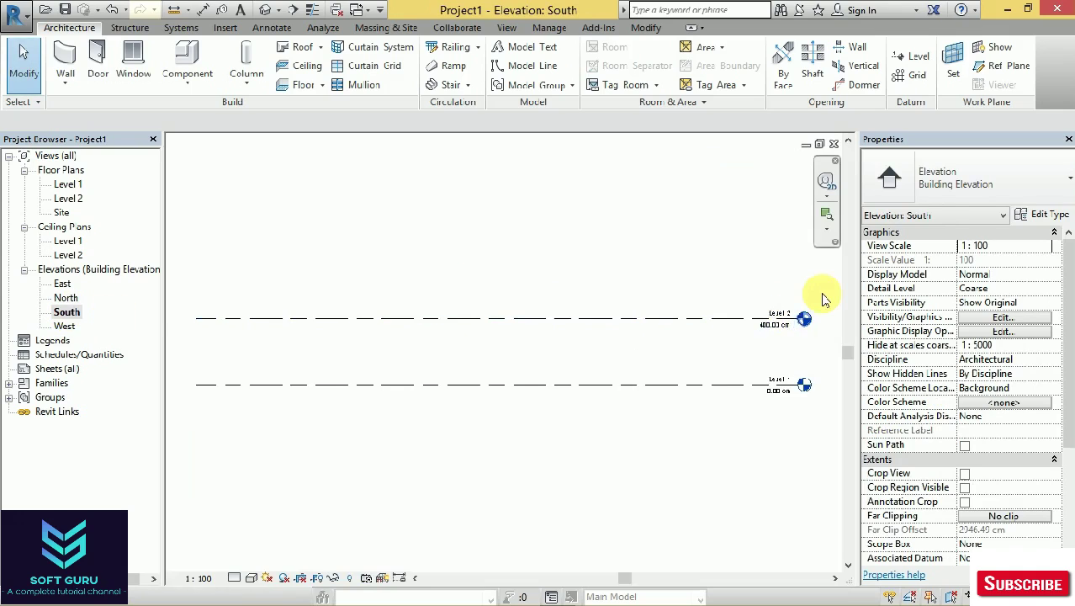
pyautogui.scroll(3, 827, 307)
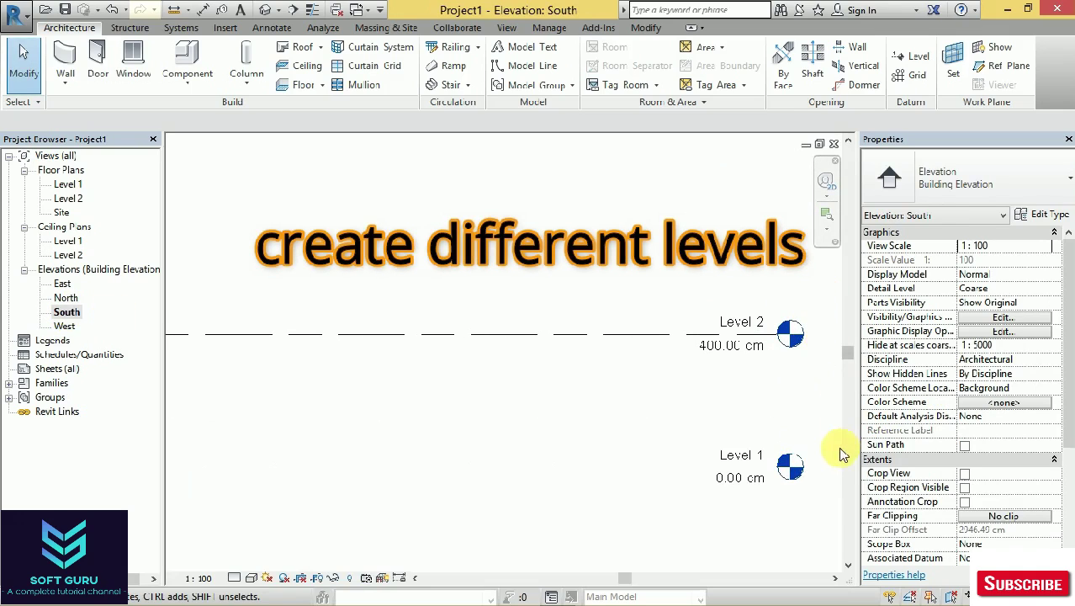
pyautogui.moveTo(686, 383); pyautogui.dragTo(645, 380, button='middle')
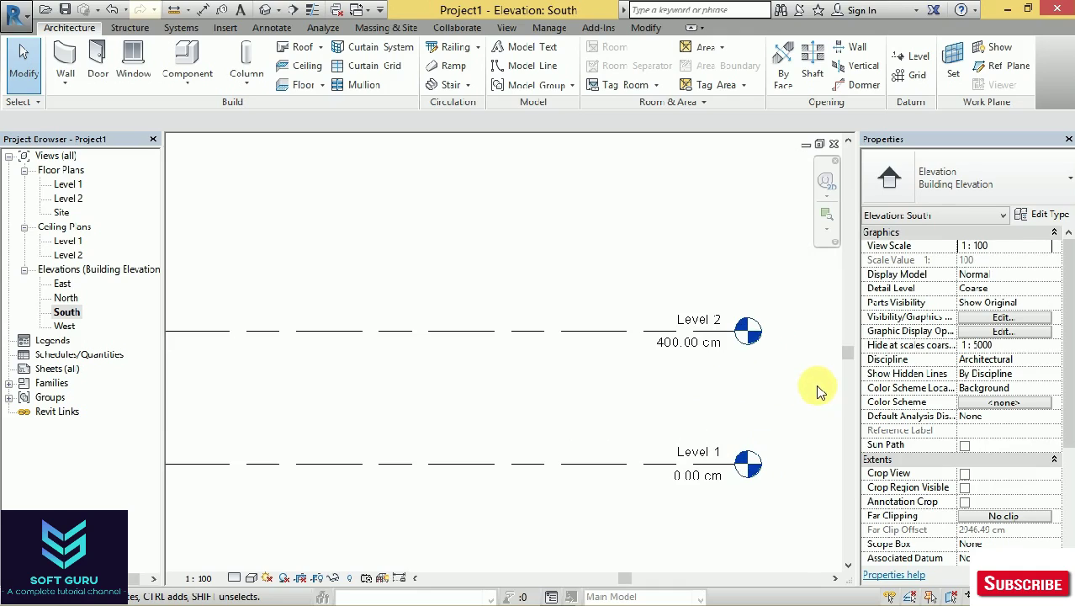
pyautogui.scroll(-1, 791, 383)
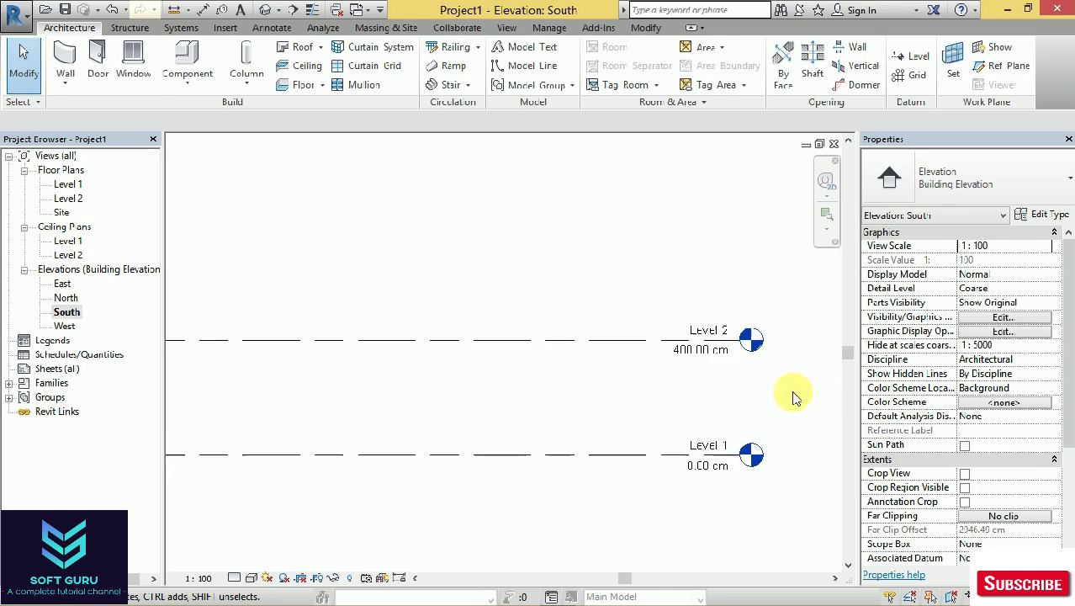
# Start and cancel the Level tool, then zoom in to edit the Level 1 name.
pyautogui.press('l')
pyautogui.press('l')
pyautogui.click(70, 27)
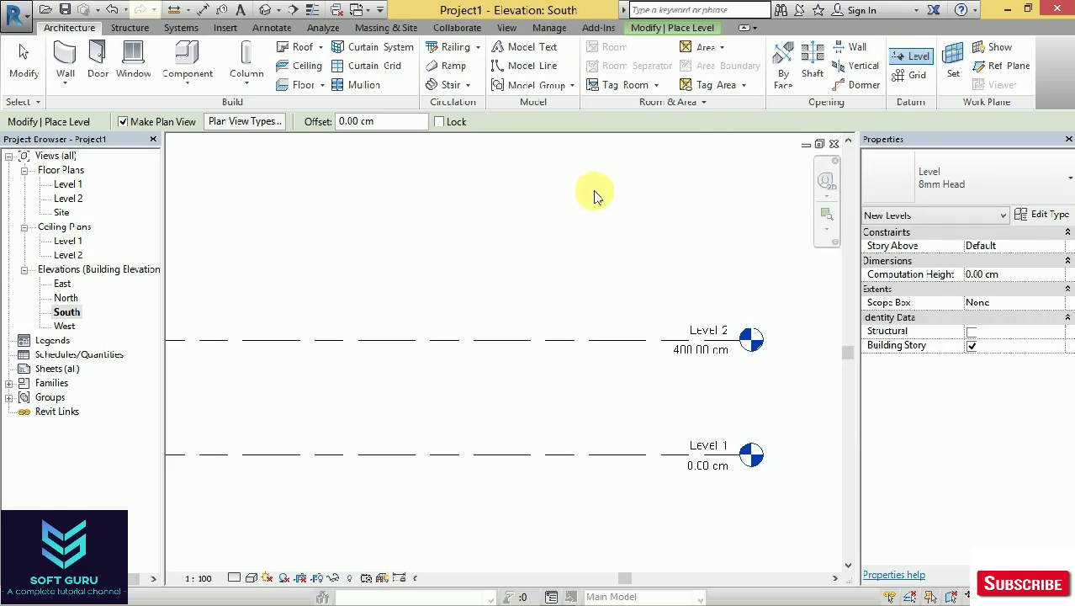
pyautogui.click(24, 58)
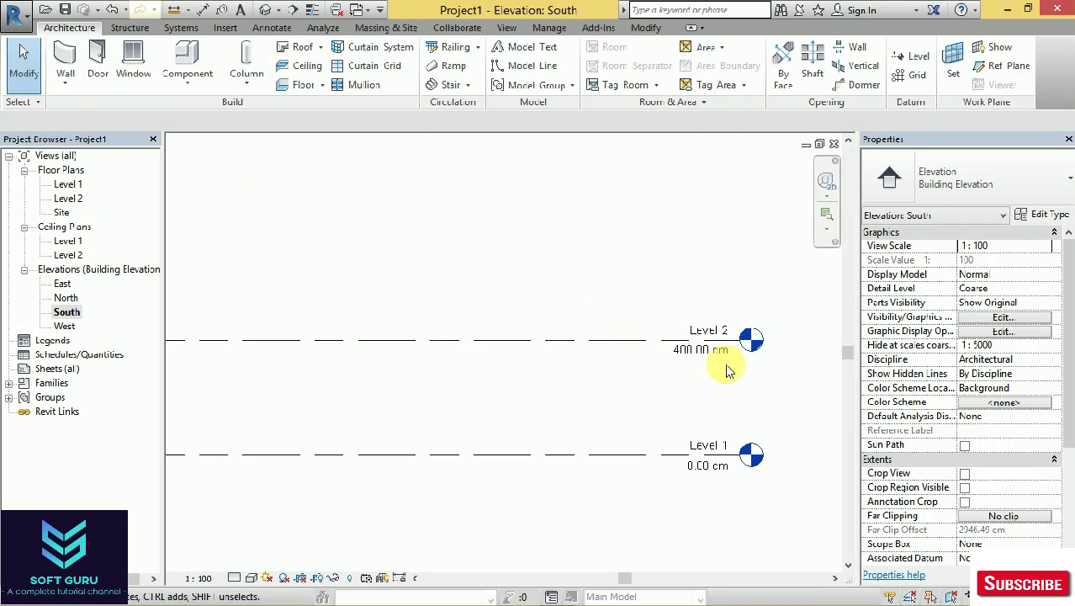
pyautogui.scroll(3, 721, 355)
pyautogui.scroll(2, 721, 354)
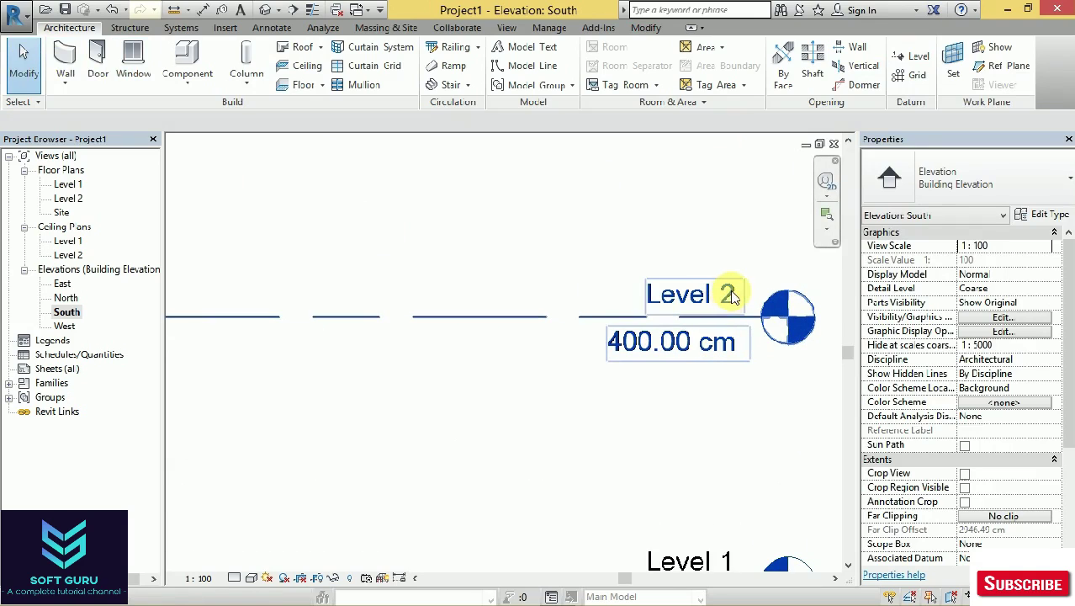
pyautogui.scroll(1, 734, 301)
pyautogui.scroll(-2, 724, 296)
pyautogui.scroll(1, 738, 451)
pyautogui.scroll(1, 733, 480)
pyautogui.doubleClick(731, 389)
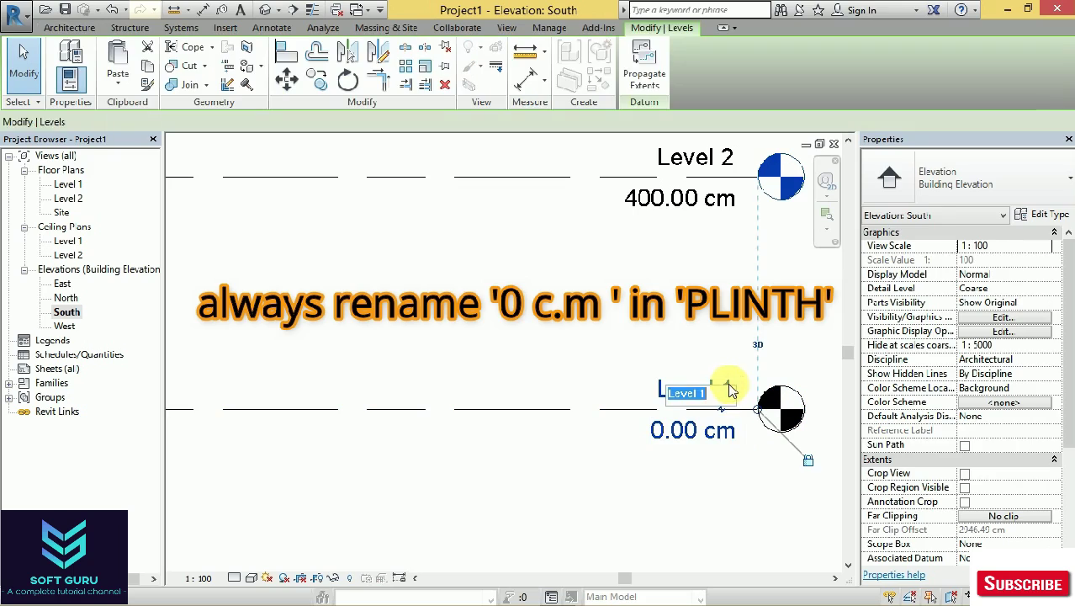
# Rename Level 1 to PLINTH, renaming its matching floor and ceiling plans too.
pyautogui.press('BackSpace')
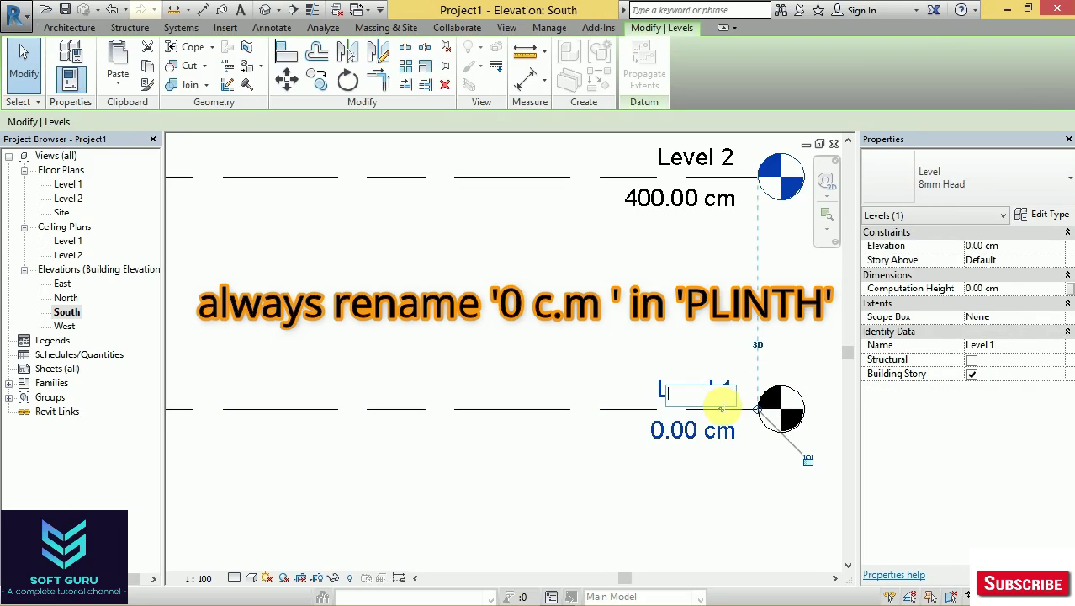
pyautogui.write('PLINTH')
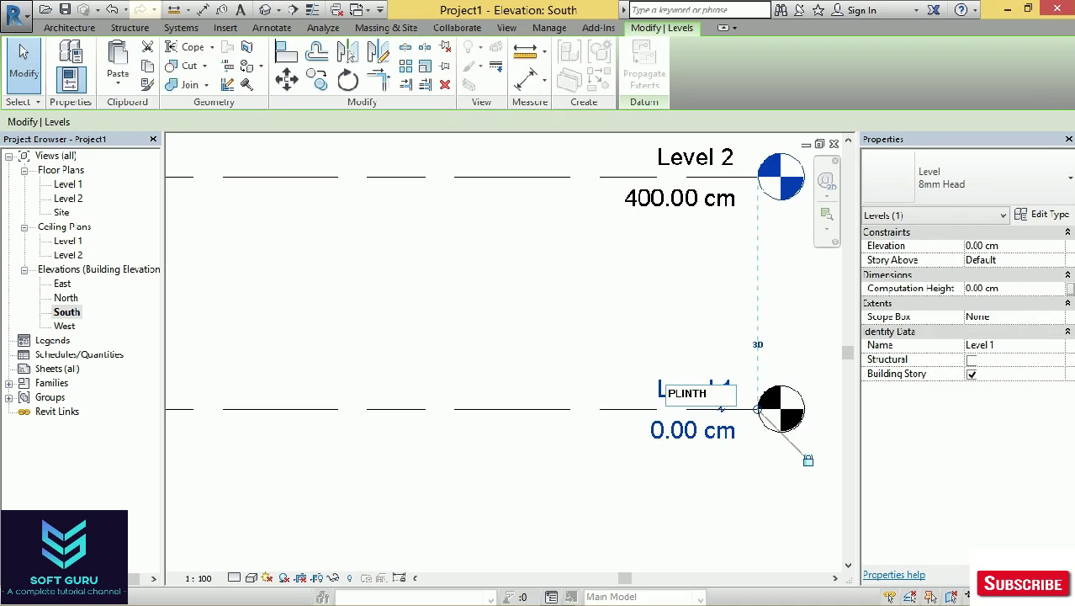
pyautogui.click(599, 349)
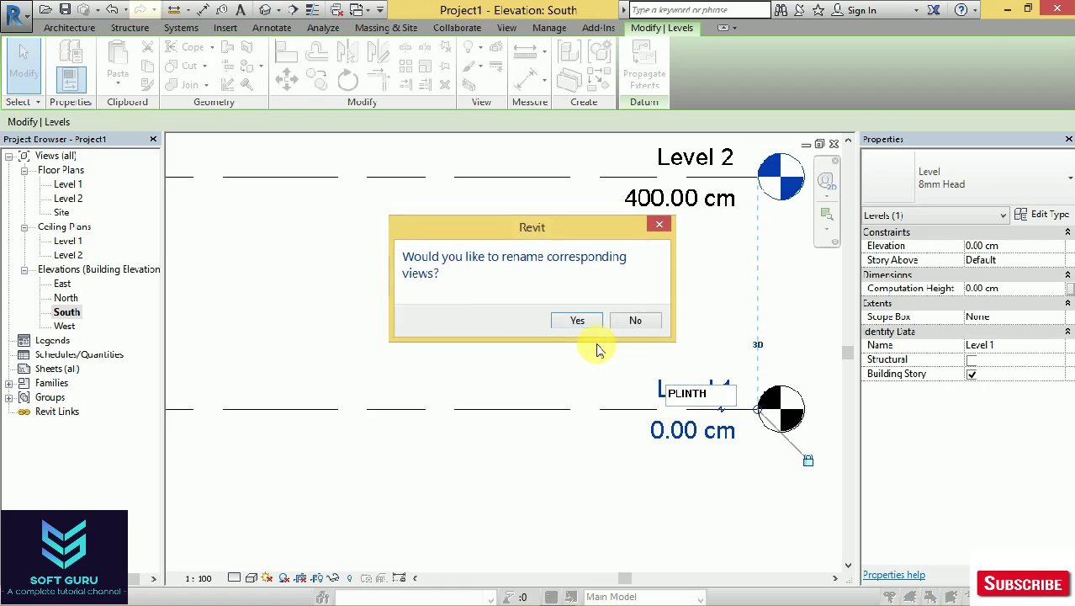
pyautogui.click(579, 320)
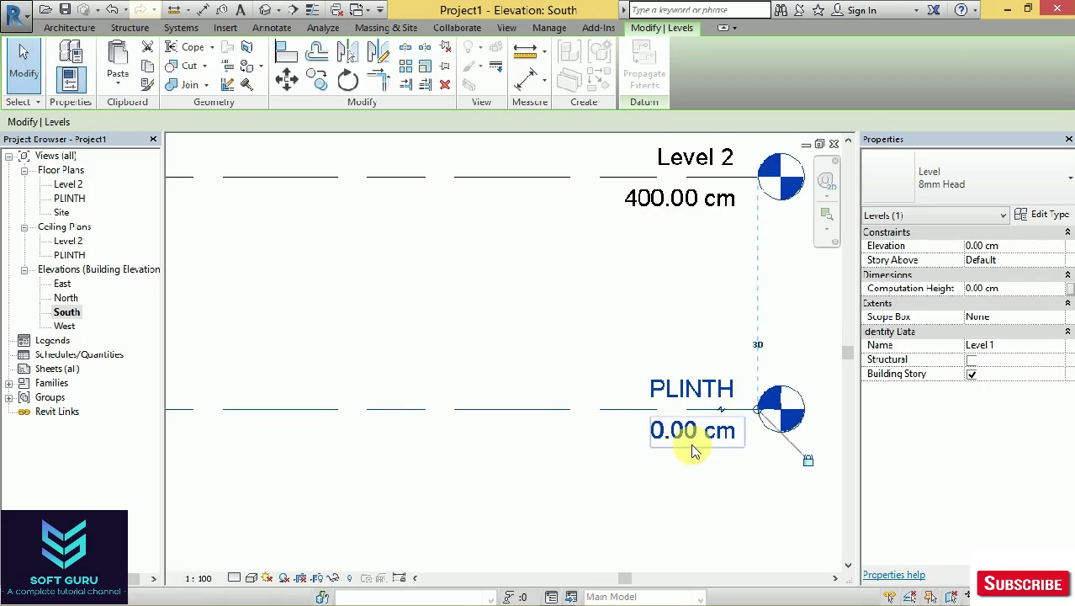
pyautogui.scroll(-1, 677, 463)
pyautogui.scroll(2, 717, 234)
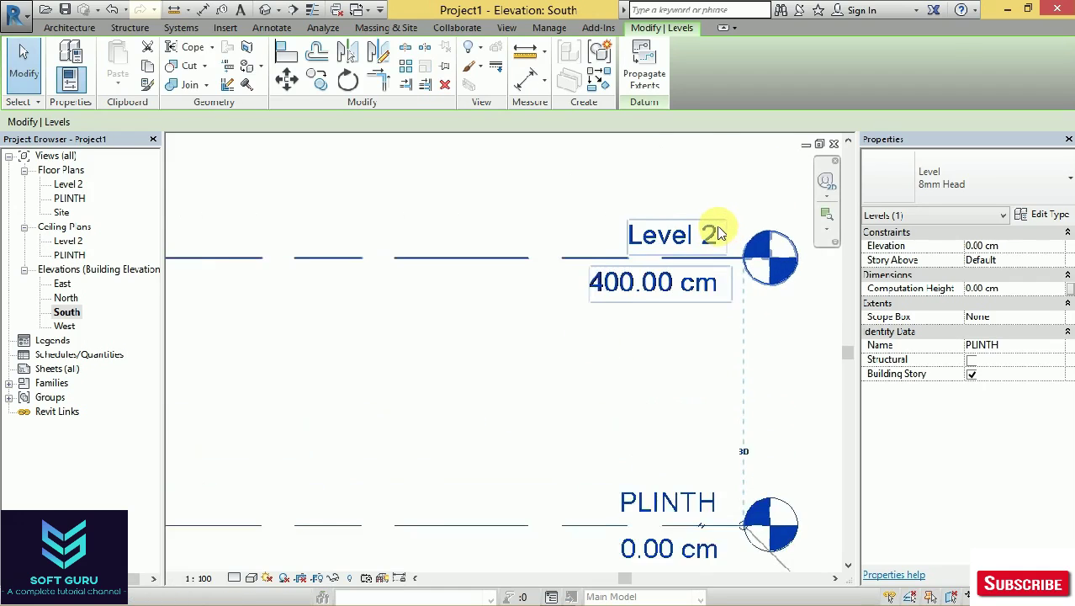
pyautogui.scroll(1, 718, 234)
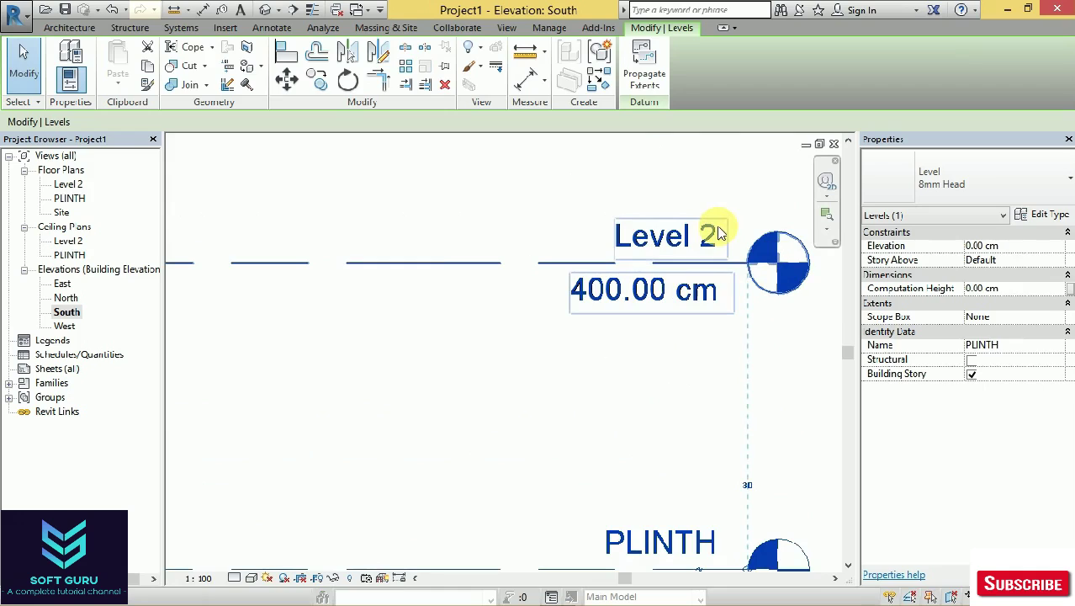
pyautogui.click(715, 300)
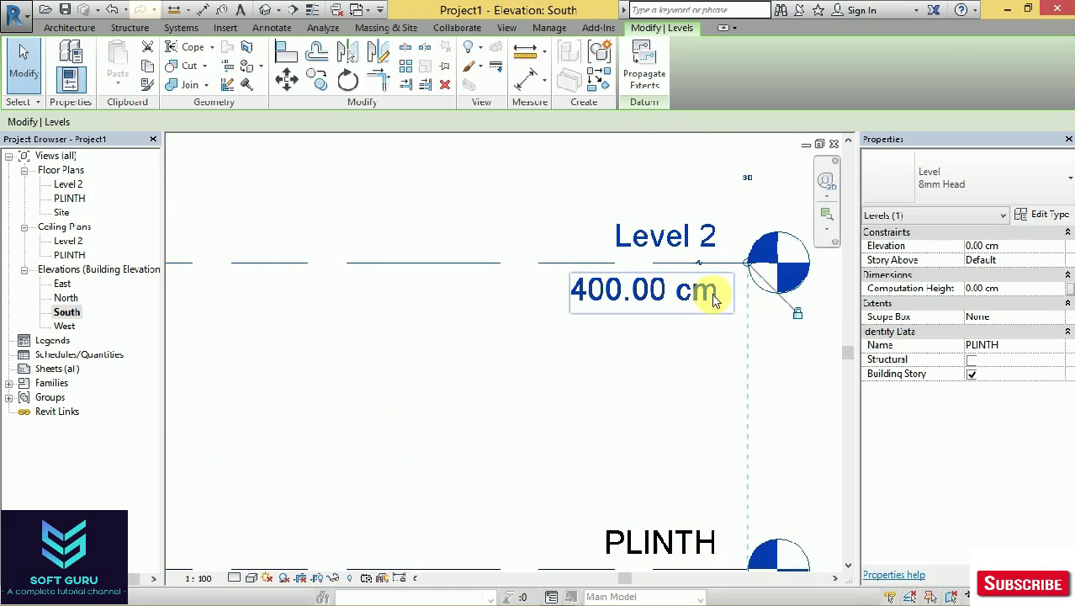
# Change Level 2's elevation from 400.00 cm to 210.00 cm.
pyautogui.click(663, 303)
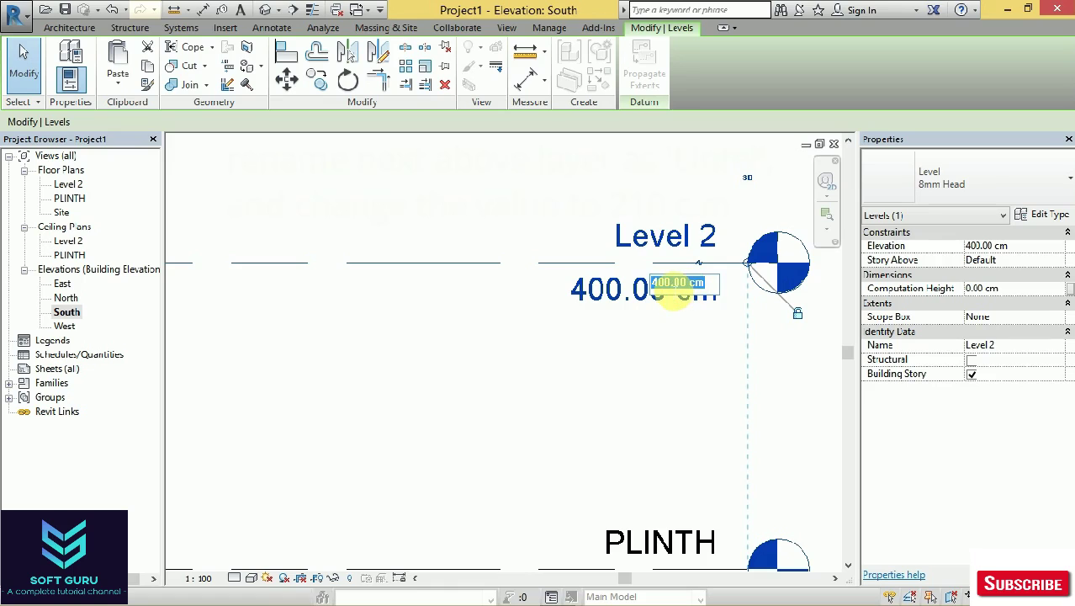
pyautogui.click(665, 283)
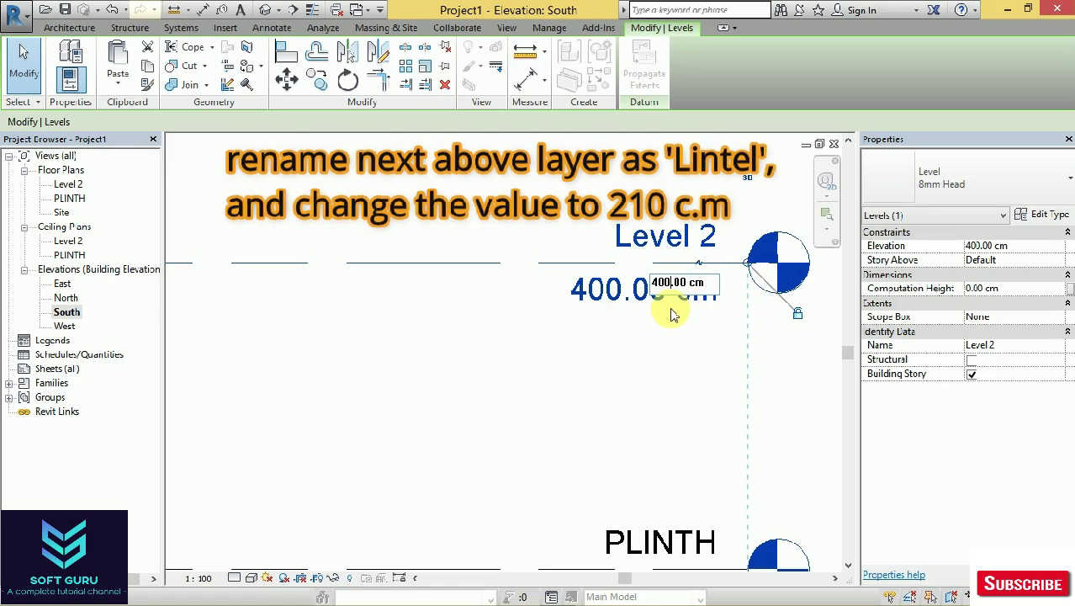
pyautogui.press('BackSpace')
pyautogui.press('BackSpace')
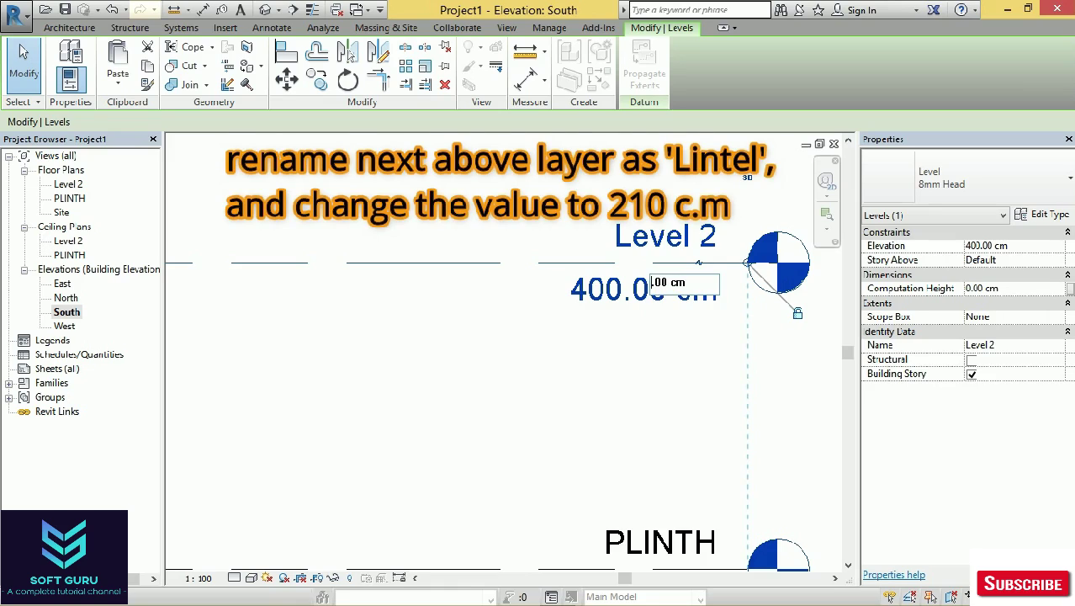
pyautogui.write('210')
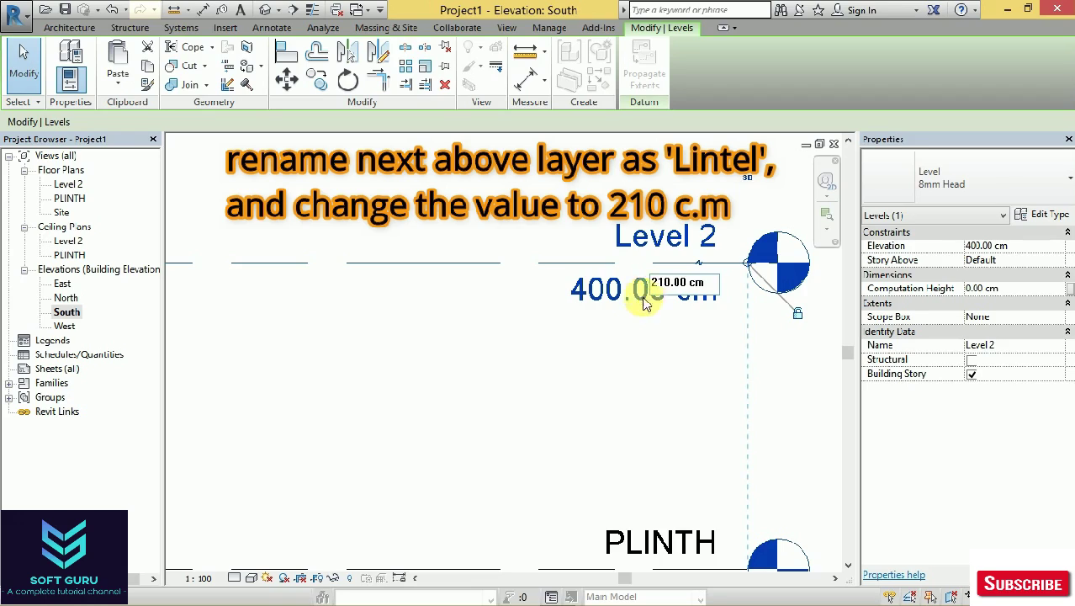
pyautogui.click(520, 306)
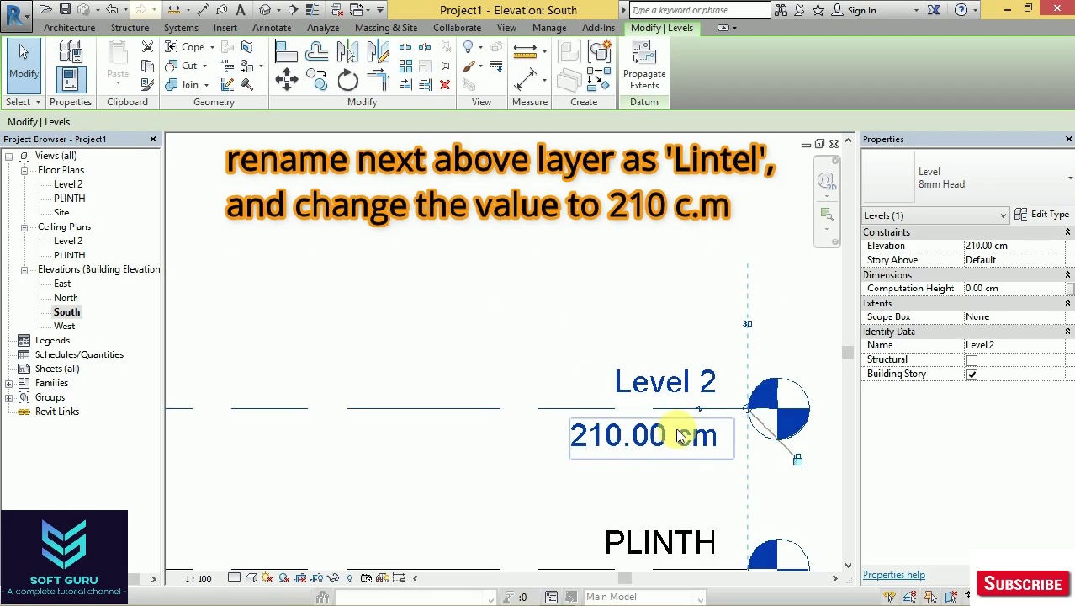
# Rename Level 2 to LINTEL along with its floor and ceiling plan views.
pyautogui.click(697, 380)
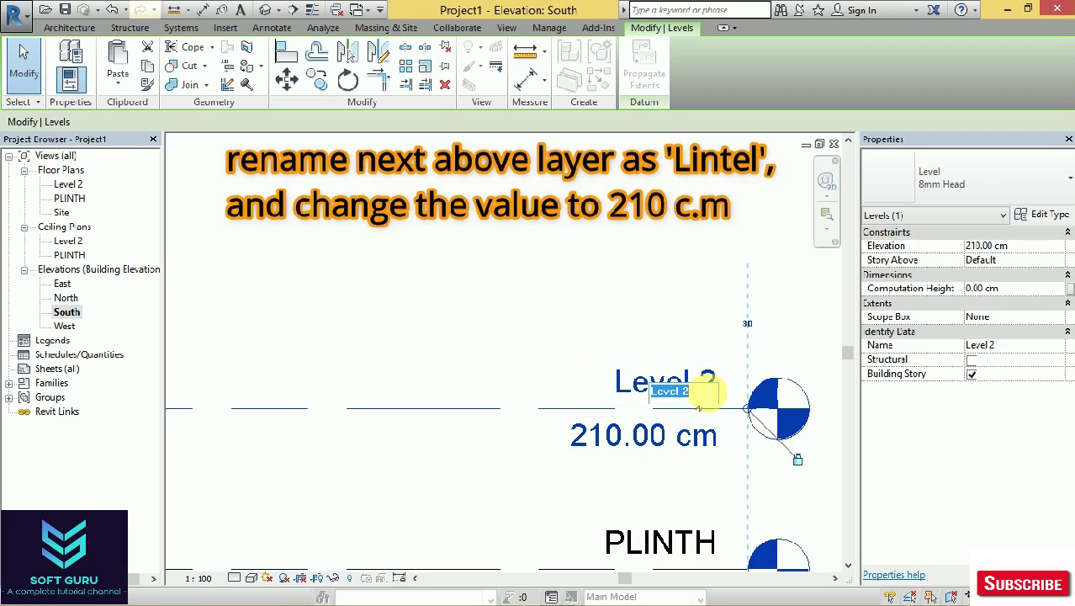
pyautogui.press('BackSpace')
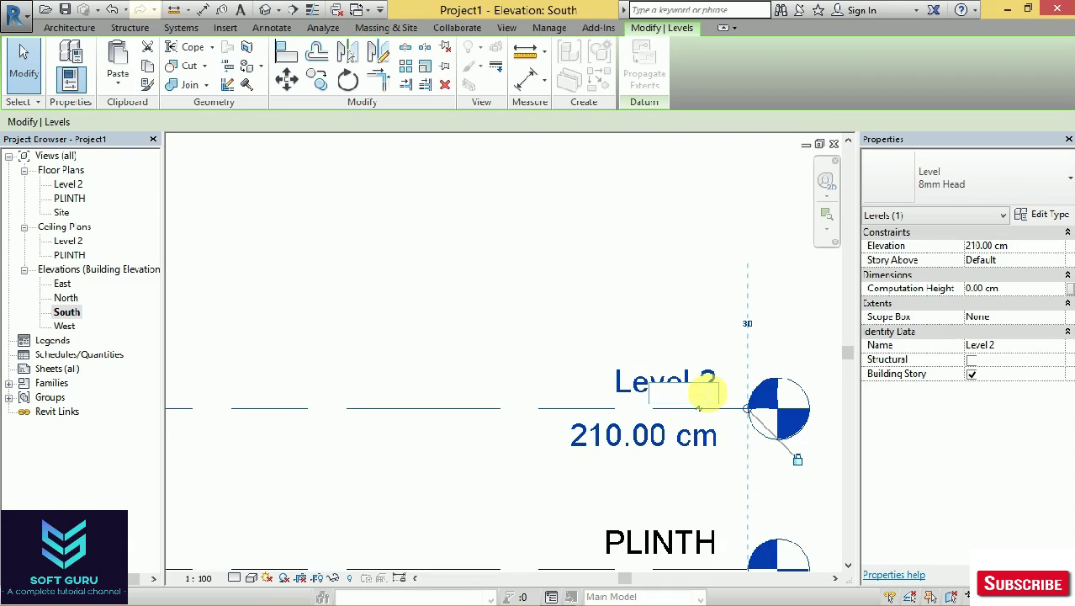
pyautogui.write('LINTEL')
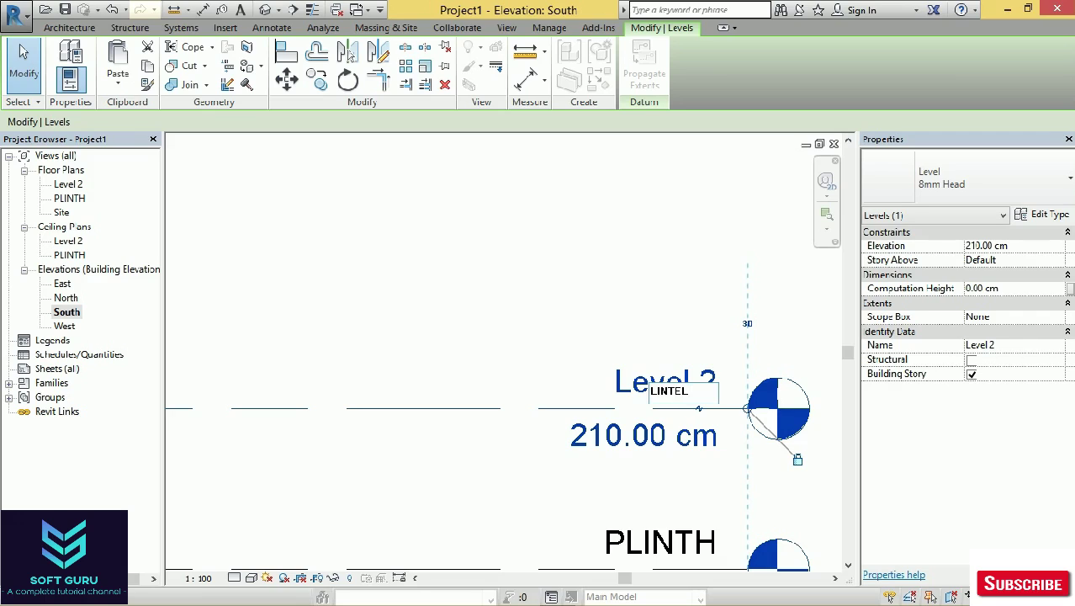
pyautogui.click(527, 274)
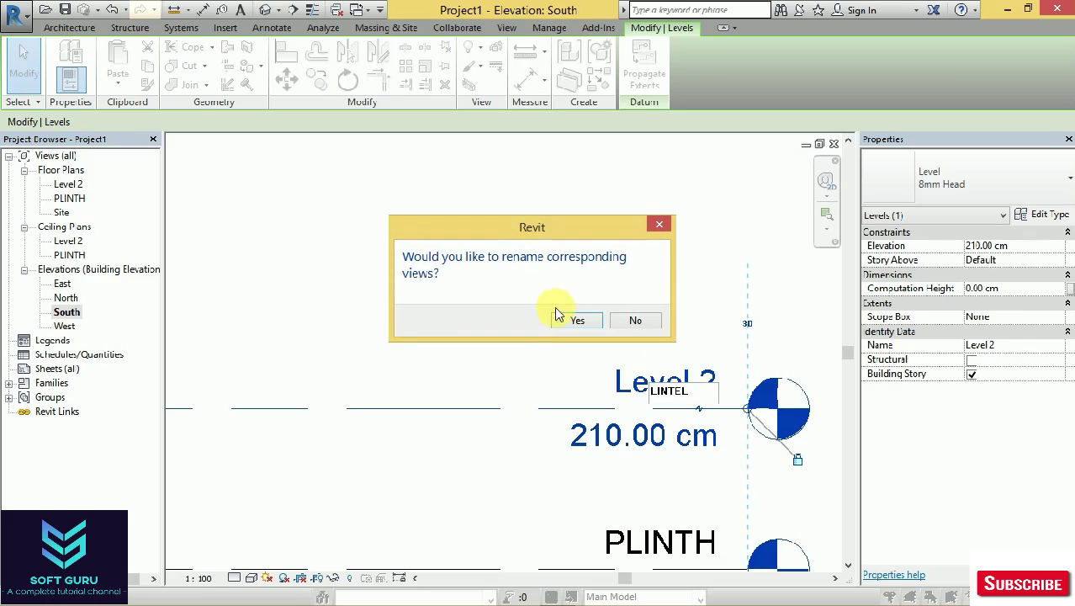
pyautogui.click(566, 320)
pyautogui.scroll(-1, 565, 324)
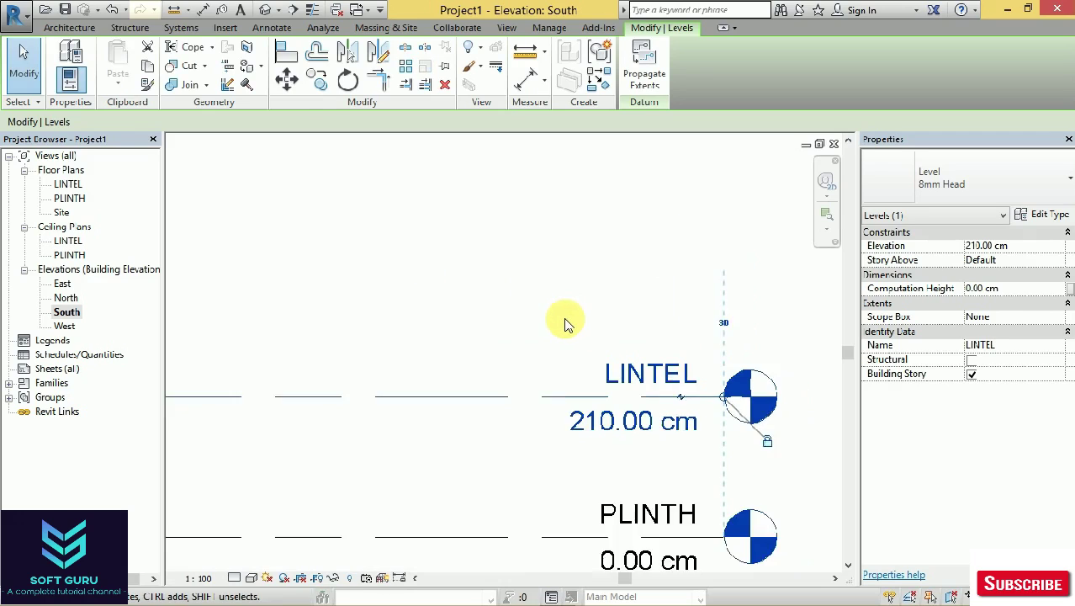
pyautogui.scroll(-1, 565, 324)
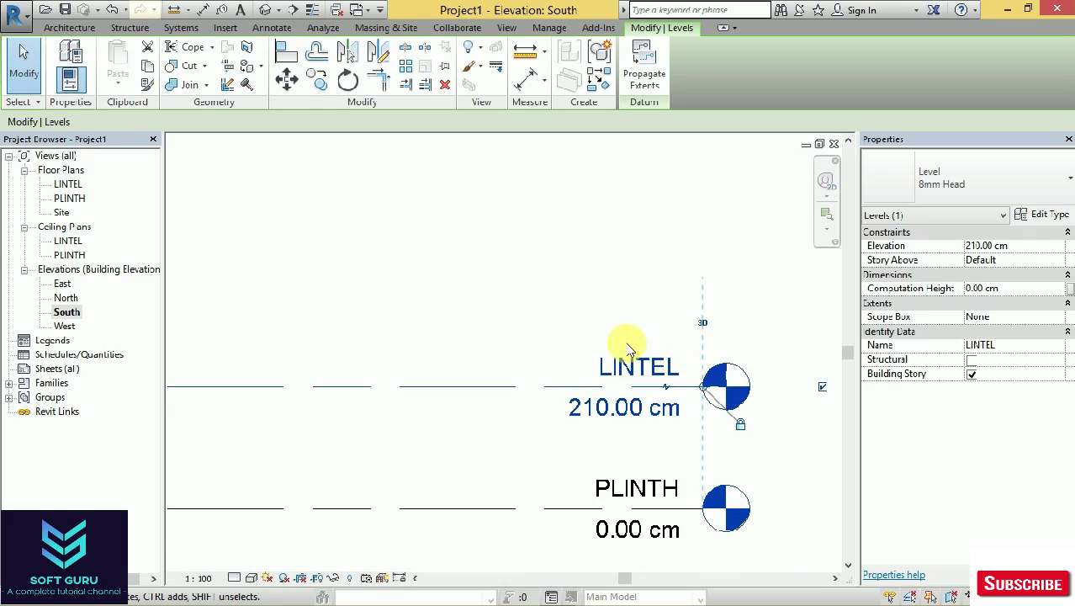
pyautogui.scroll(1, 559, 324)
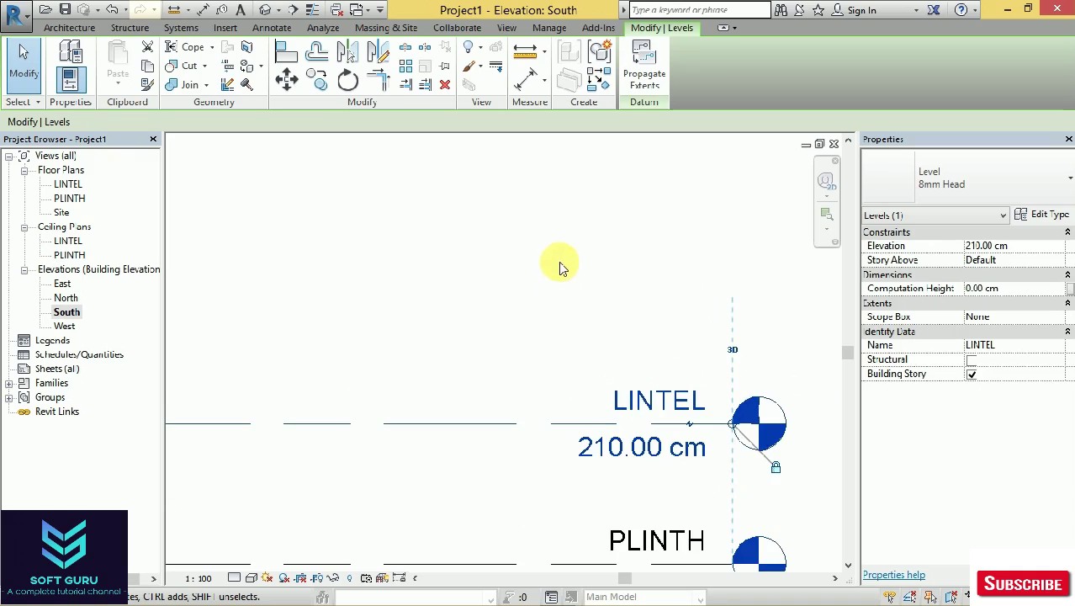
pyautogui.click(69, 27)
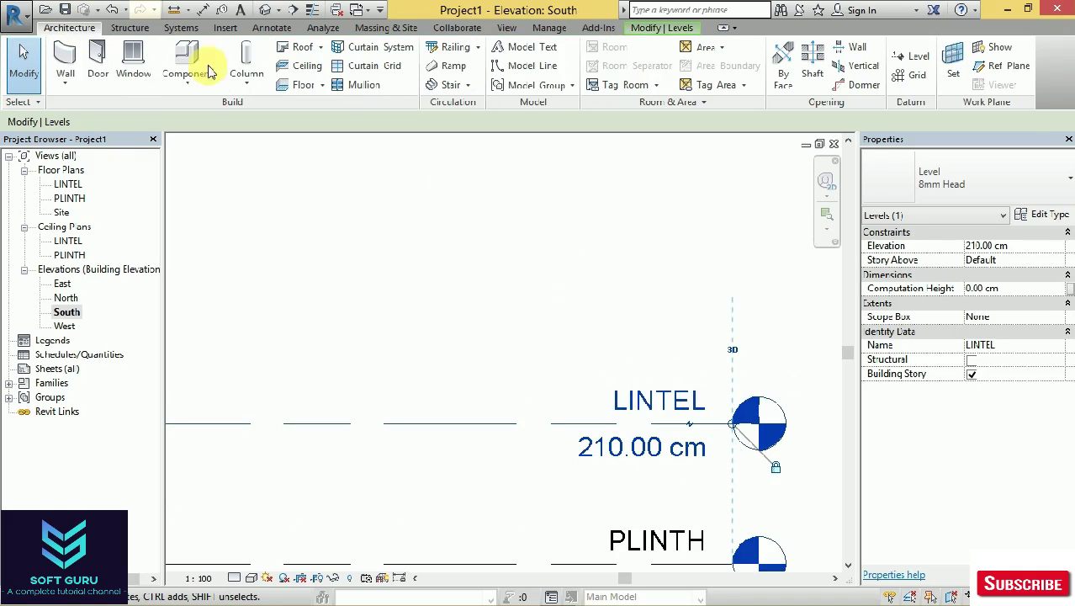
# Add a new level 300 cm above the PLINTH line using Pick Lines.
pyautogui.click(919, 59)
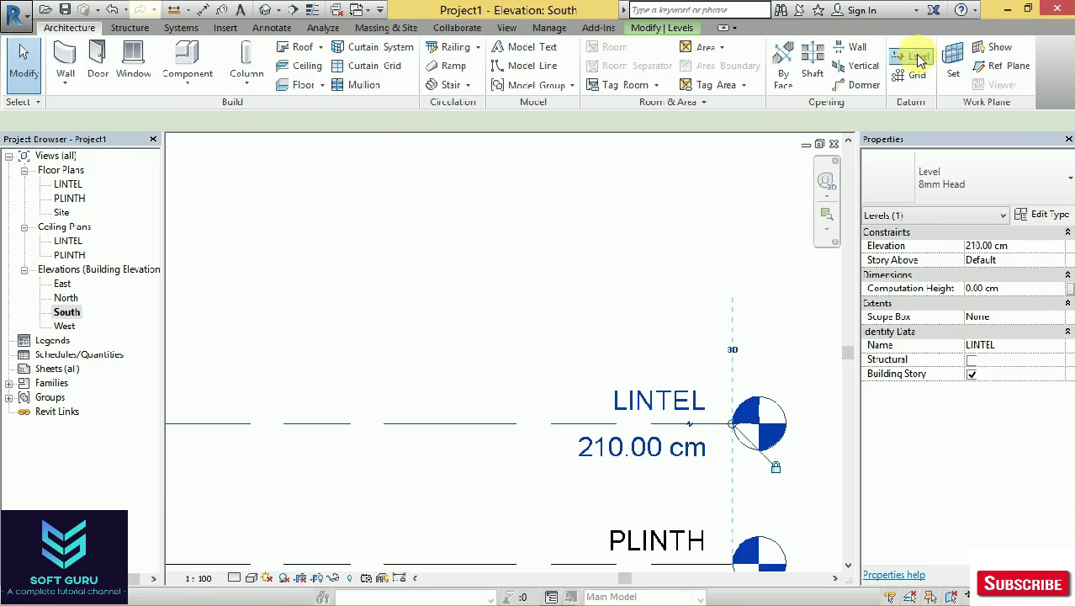
pyautogui.click(647, 49)
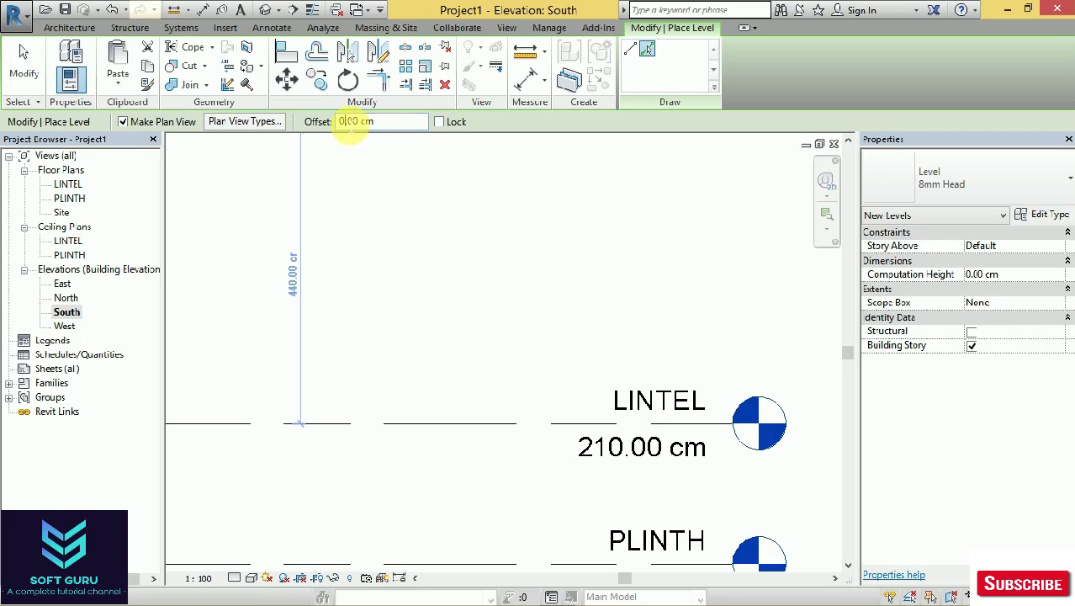
pyautogui.click(347, 122)
pyautogui.press('BackSpace')
pyautogui.press('Delete')
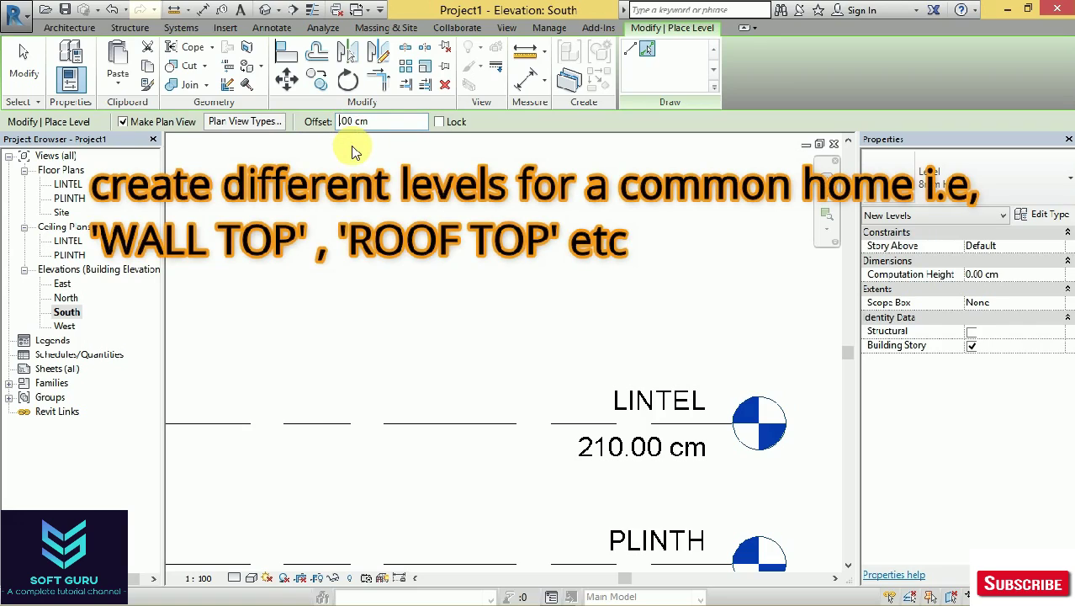
pyautogui.write('300')
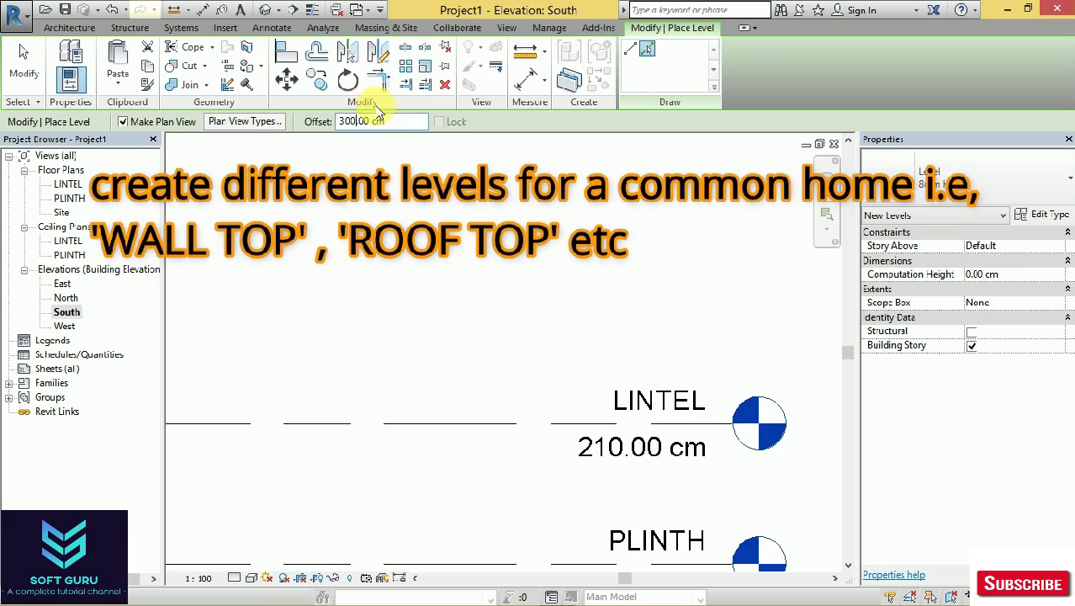
pyautogui.press('Return')
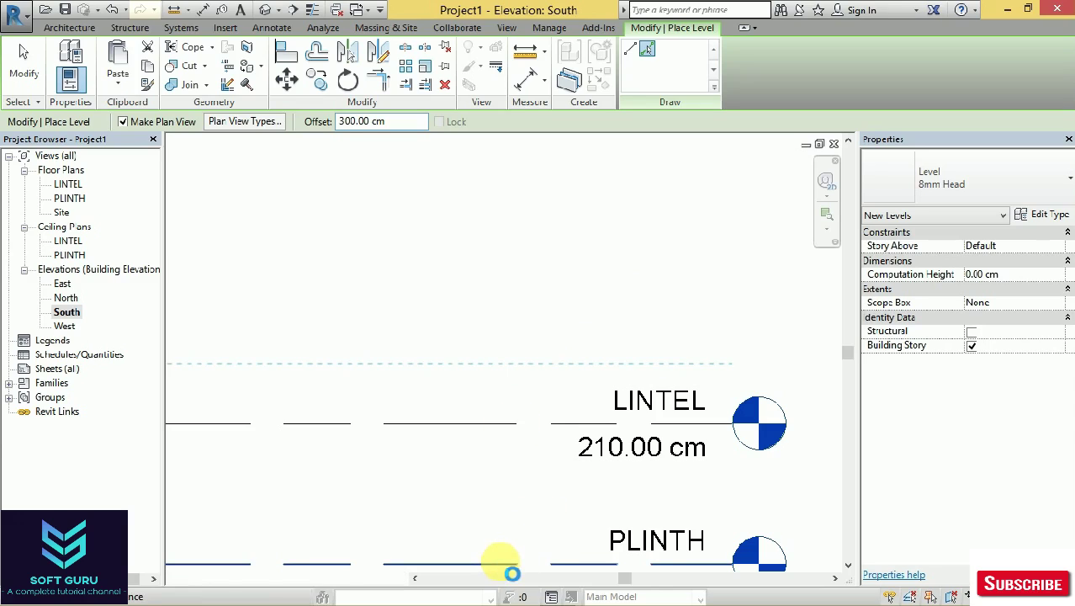
pyautogui.click(501, 564)
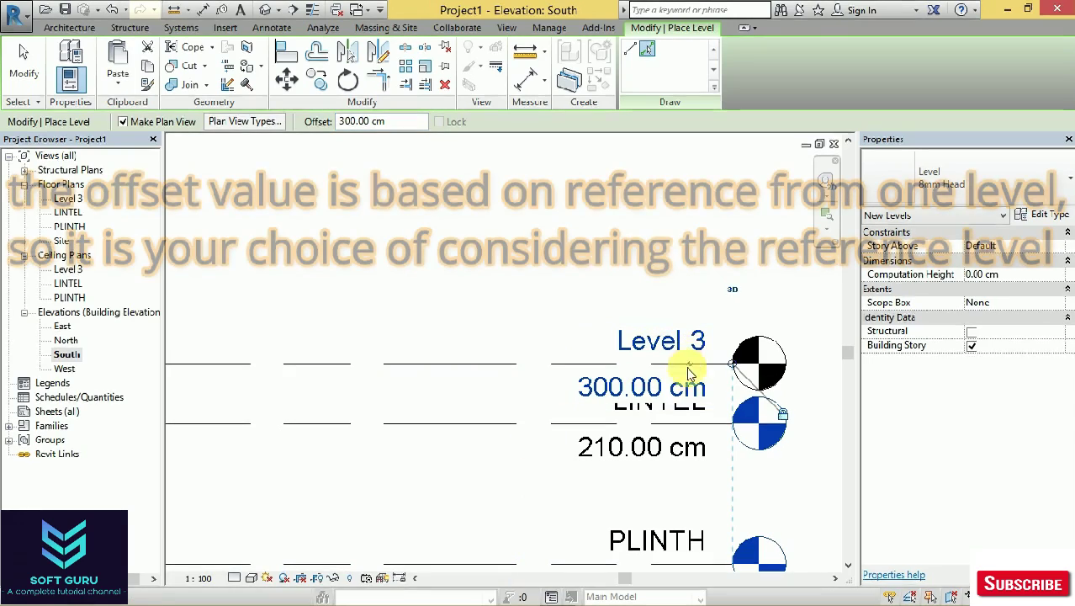
# Name the new level WALL TOP and rename its matching views.
pyautogui.doubleClick(703, 347)
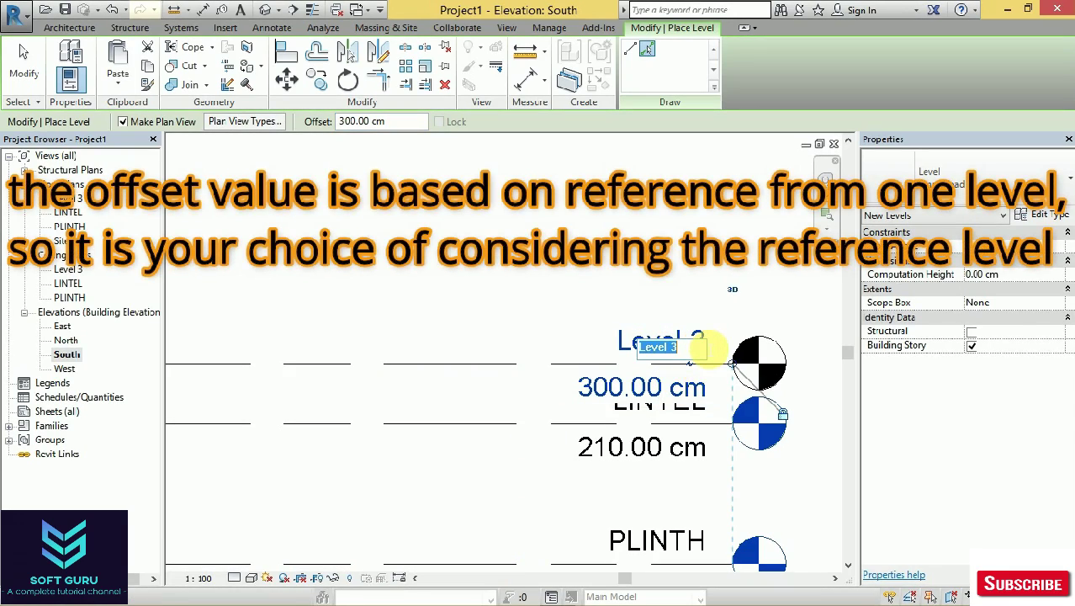
pyautogui.press('BackSpace')
pyautogui.write('WA')
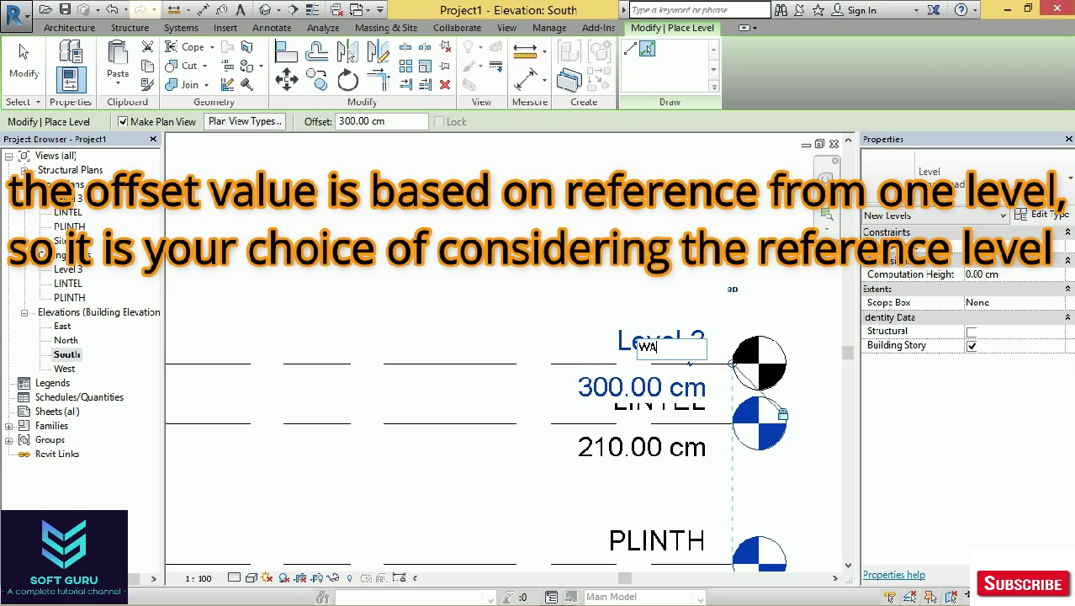
pyautogui.write('LL T')
pyautogui.write('OP')
pyautogui.press('Return')
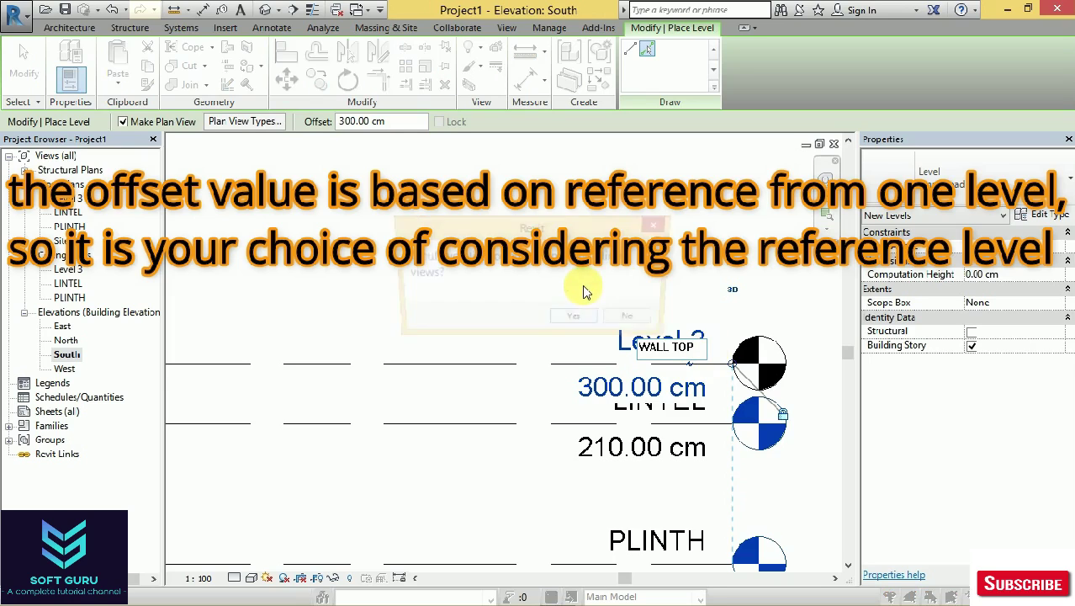
pyautogui.click(577, 323)
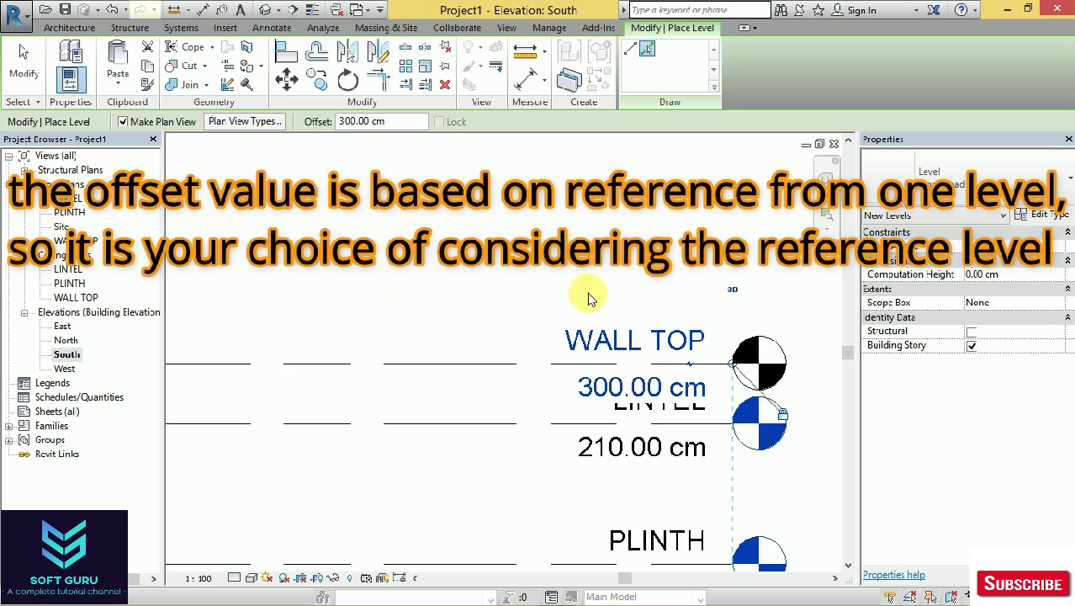
pyautogui.scroll(-1, 578, 291)
pyautogui.scroll(-1, 589, 296)
pyautogui.scroll(1, 585, 253)
pyautogui.scroll(1, 584, 253)
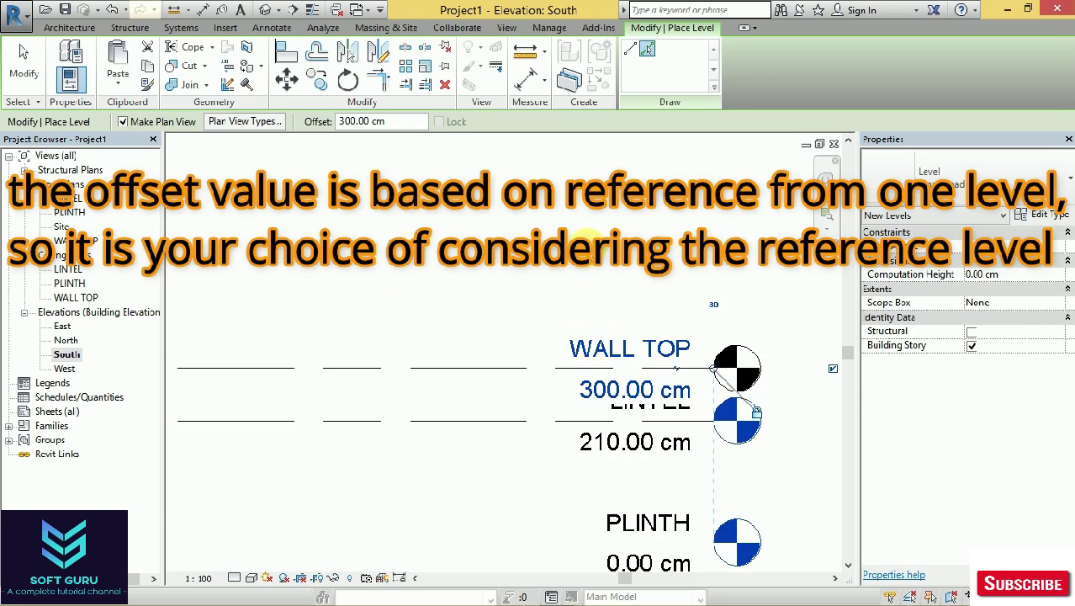
pyautogui.doubleClick(354, 122)
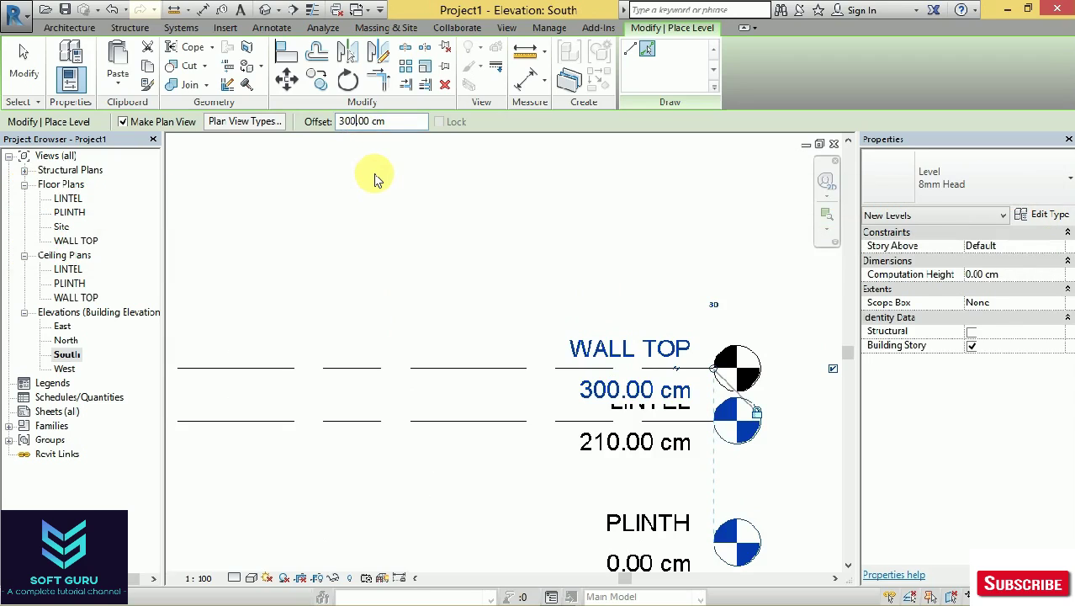
# Create a new level 315 cm above PLINTH by picking its line.
pyautogui.press('BackSpace')
pyautogui.press('BackSpace')
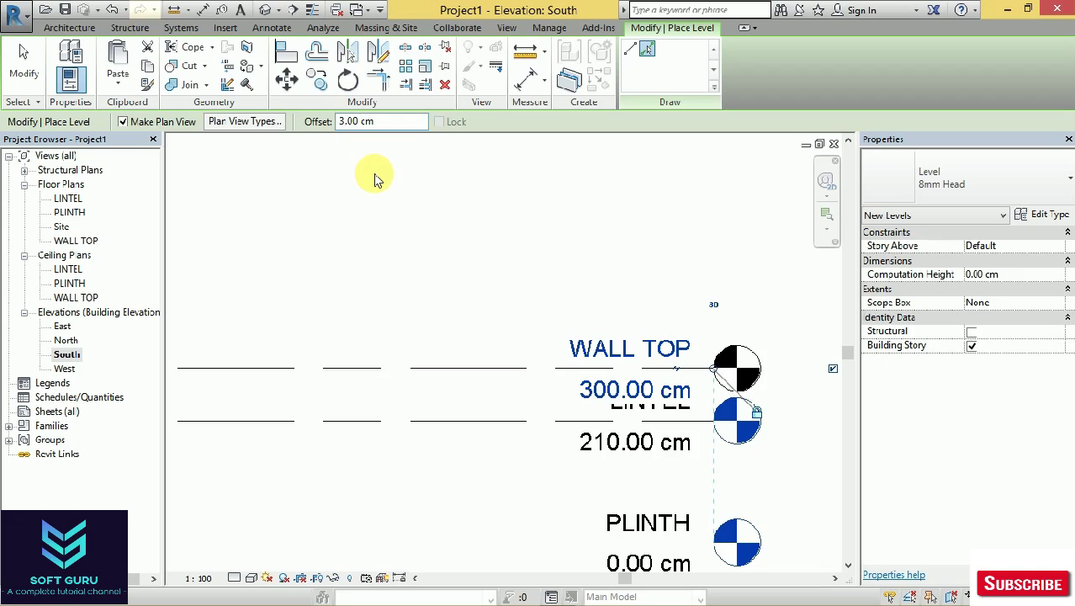
pyautogui.write('15')
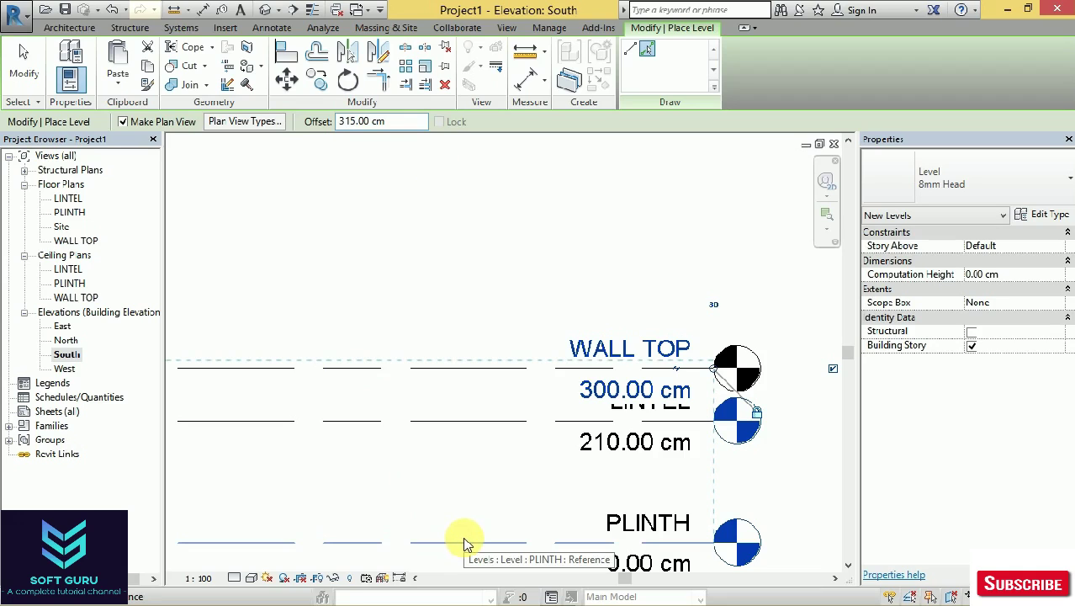
pyautogui.click(467, 543)
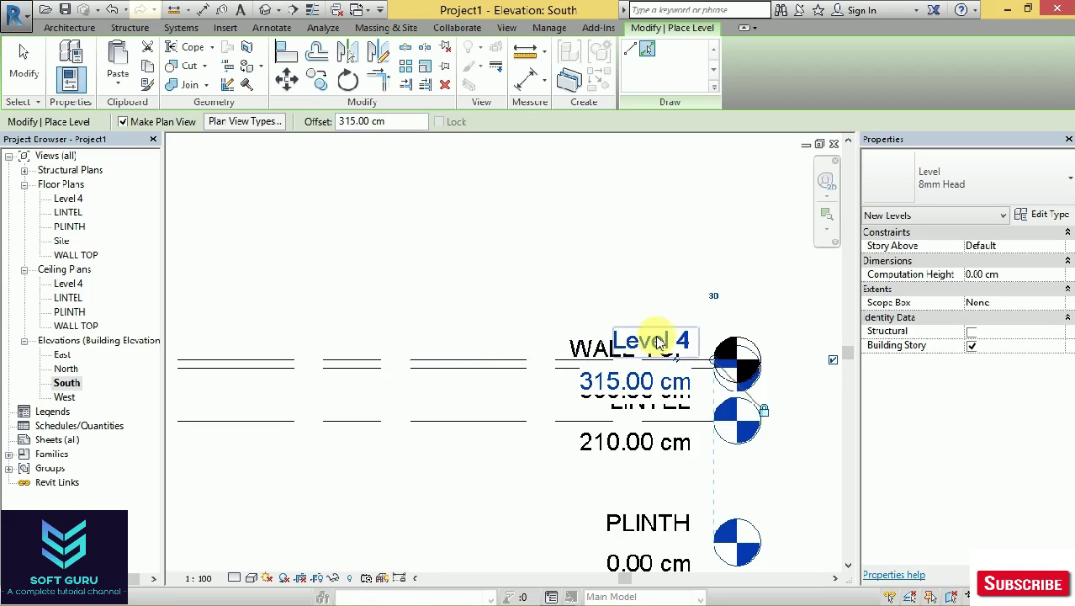
# Rename Level 4 to ROOF TOP, including its floor and ceiling plan views.
pyautogui.click(690, 343)
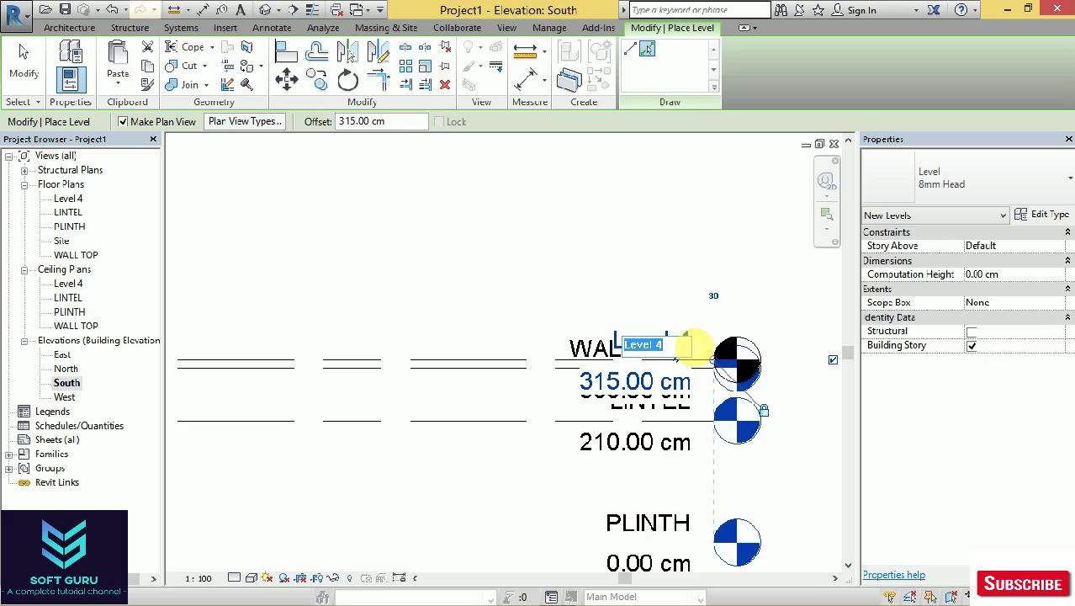
pyautogui.press('BackSpace')
pyautogui.write('H')
pyautogui.write('OOF T')
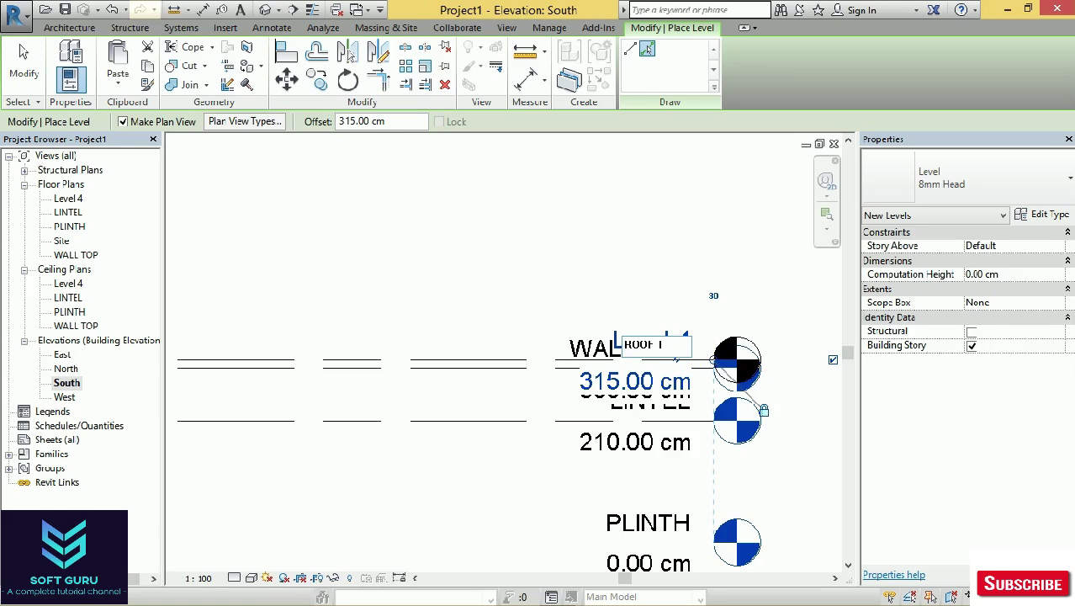
pyautogui.write('OP')
pyautogui.click(492, 283)
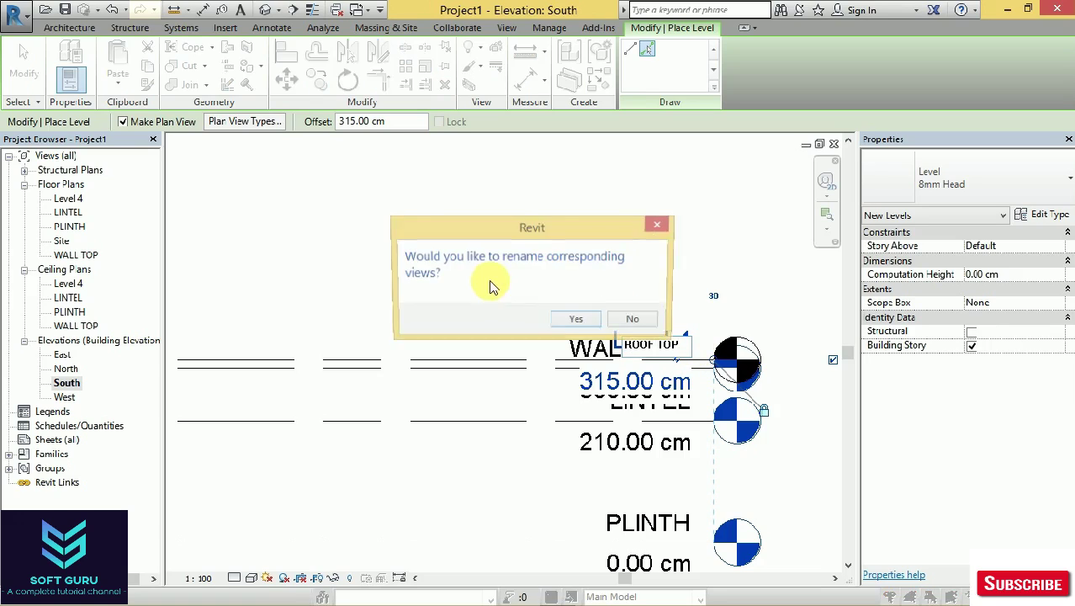
pyautogui.click(555, 320)
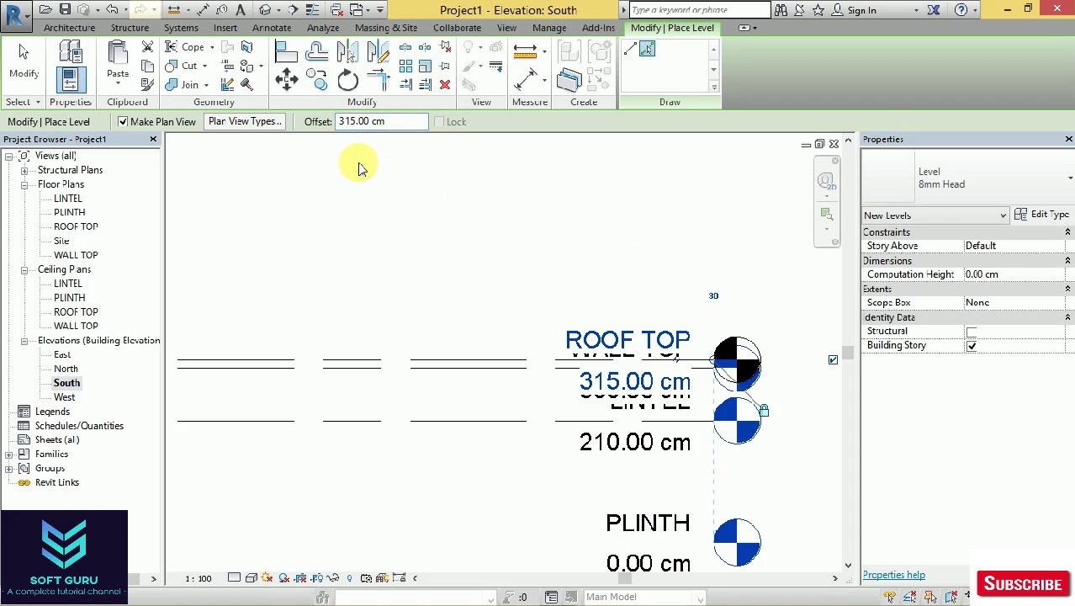
pyautogui.press('BackSpace')
pyautogui.press('BackSpace')
pyautogui.press('BackSpace')
# Add a level 15 cm above LINTEL and name it LINEL TOP with matching views.
pyautogui.write('1')
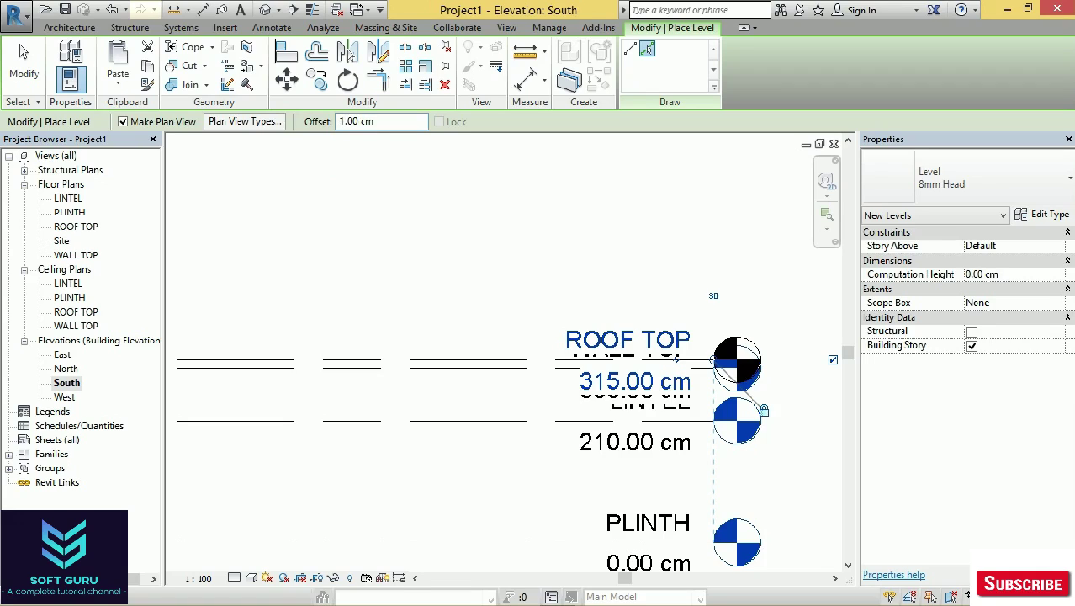
pyautogui.write('5')
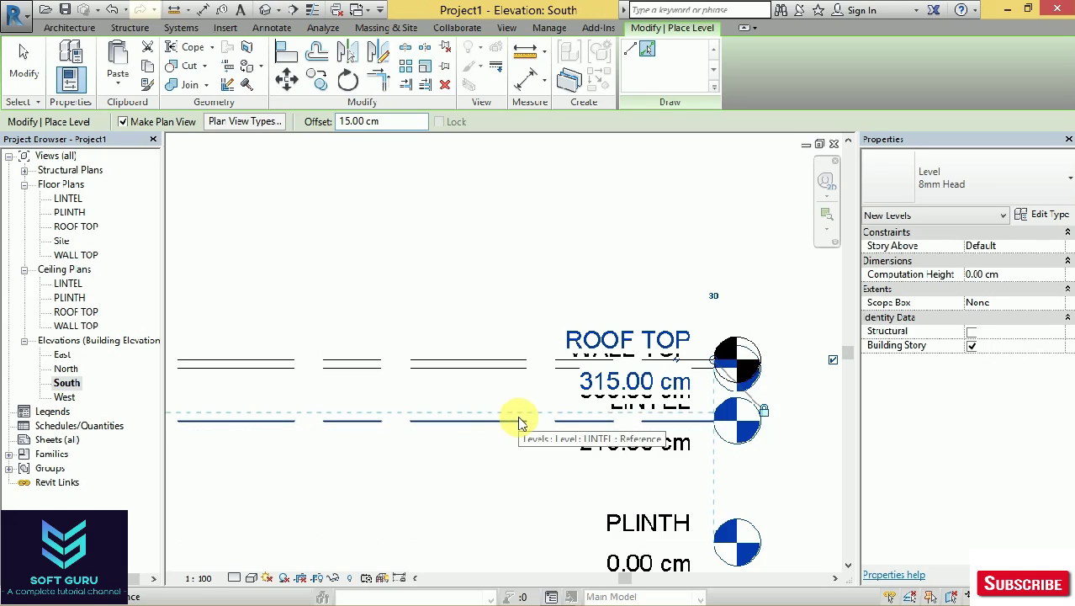
pyautogui.click(519, 422)
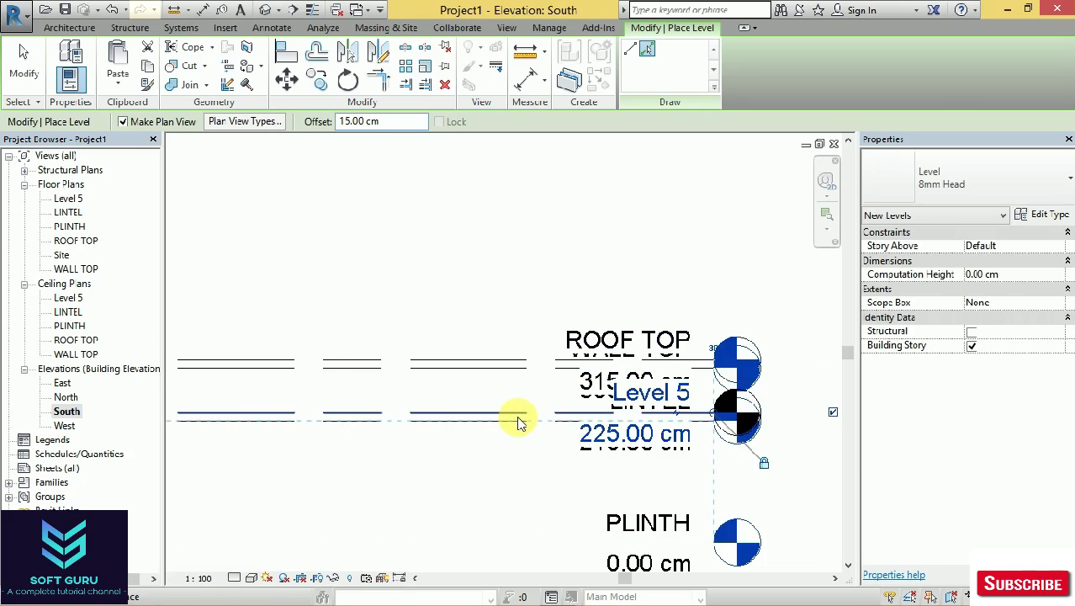
pyautogui.click(688, 396)
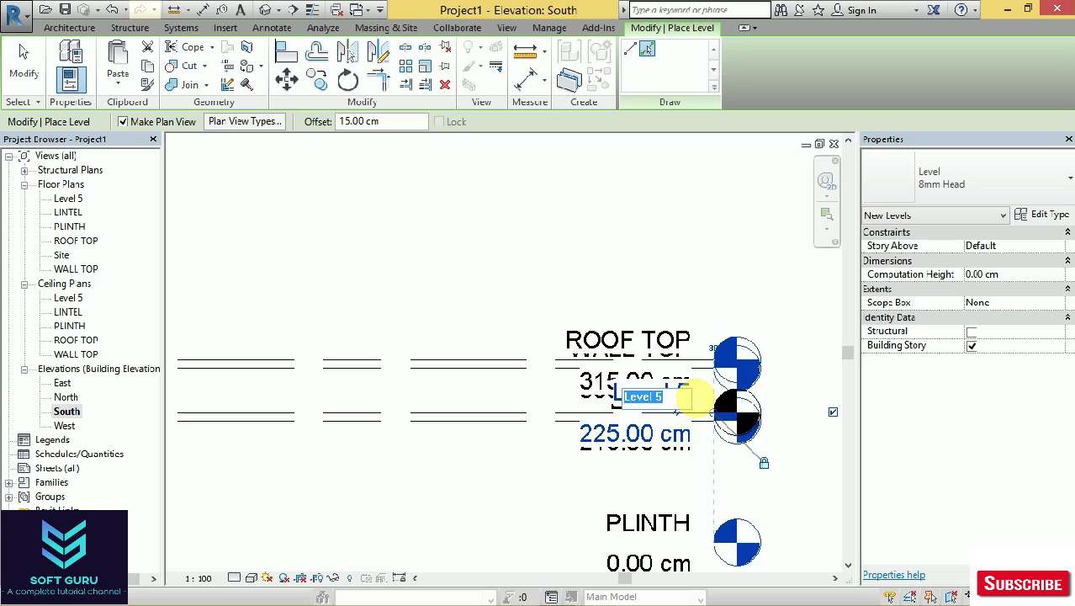
pyautogui.press('BackSpace')
pyautogui.write('LI')
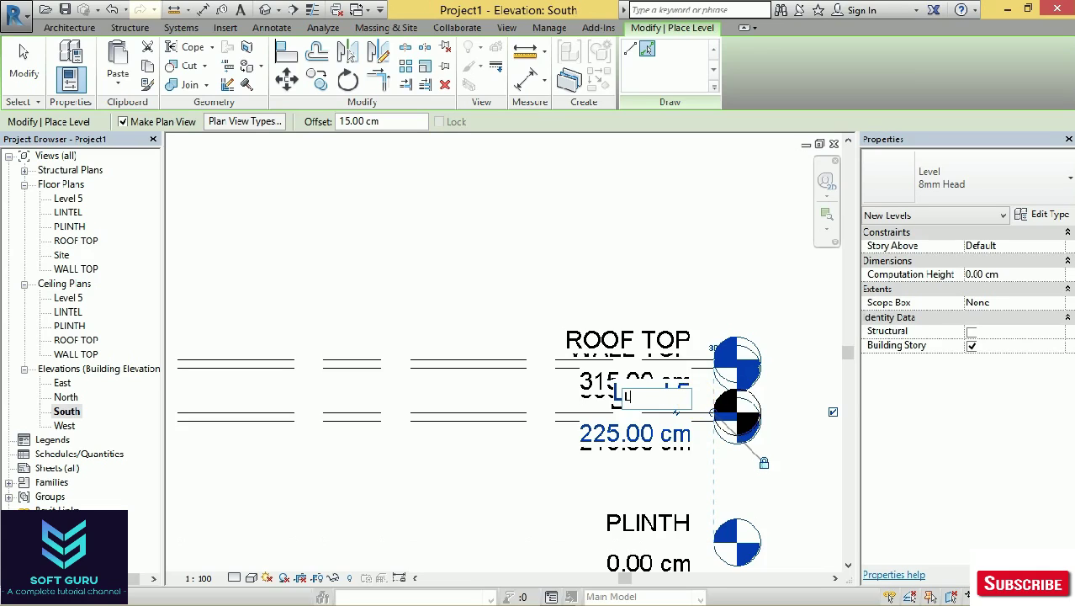
pyautogui.write('NEL')
pyautogui.write(' TOP')
pyautogui.click(501, 294)
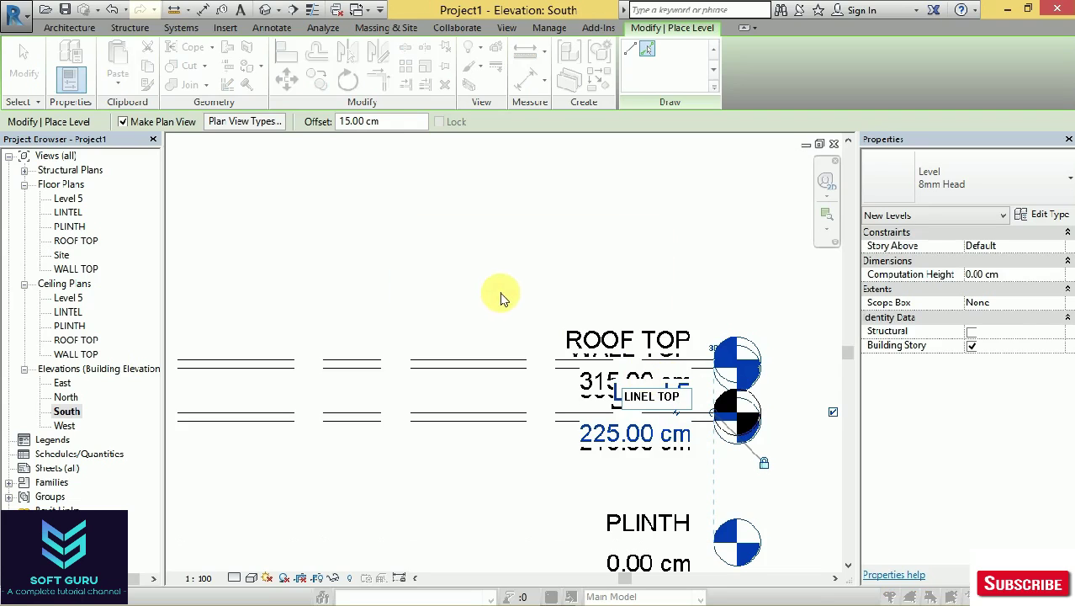
pyautogui.click(572, 320)
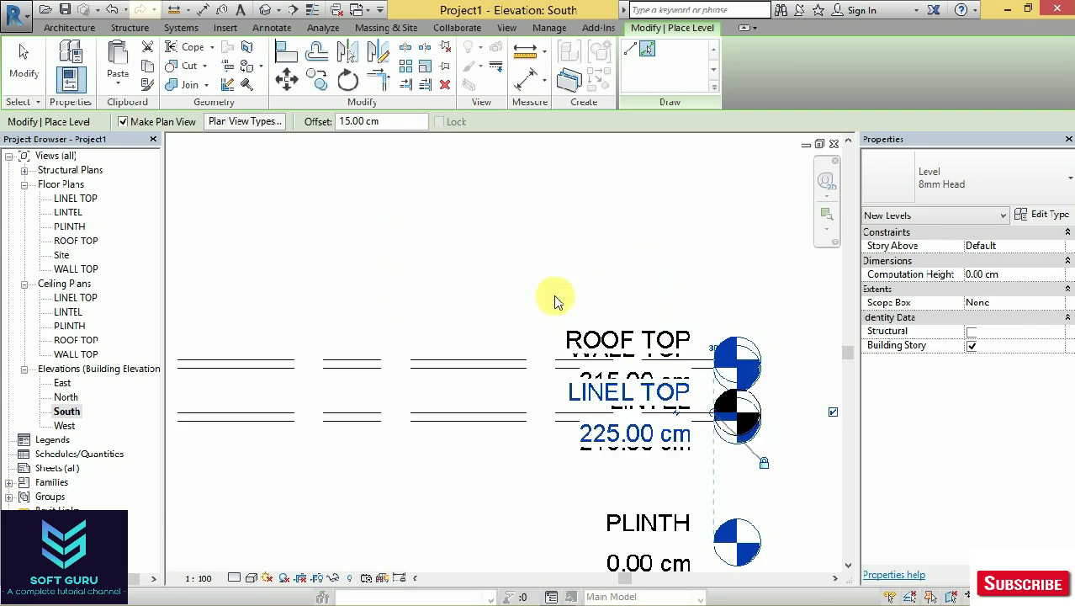
pyautogui.scroll(-1, 587, 320)
pyautogui.scroll(-1, 416, 348)
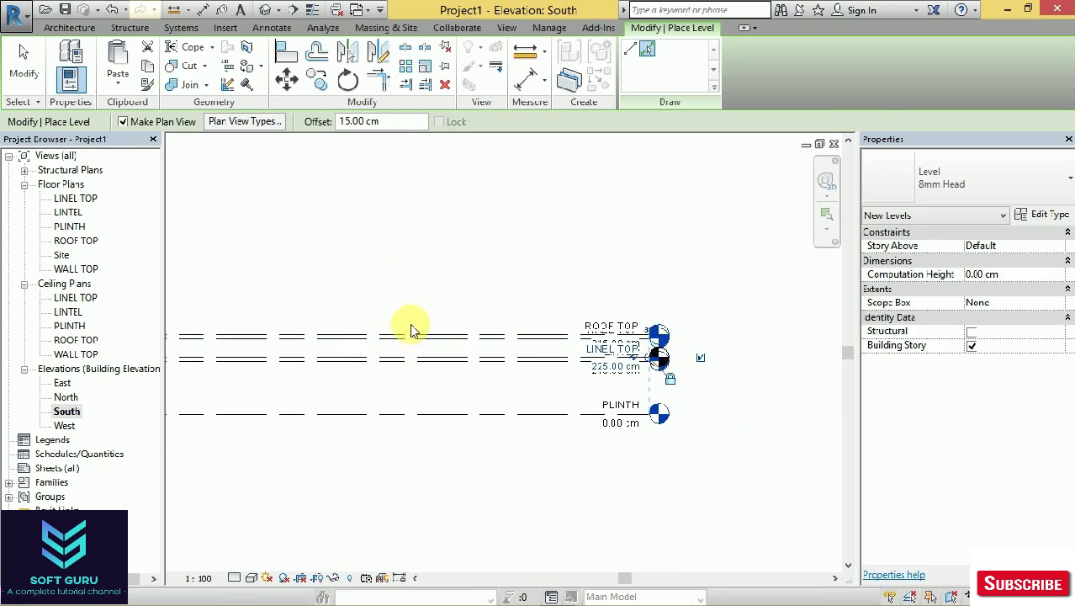
# Switch to the PLINTH floor plan from the Project Browser.
pyautogui.scroll(1, 445, 292)
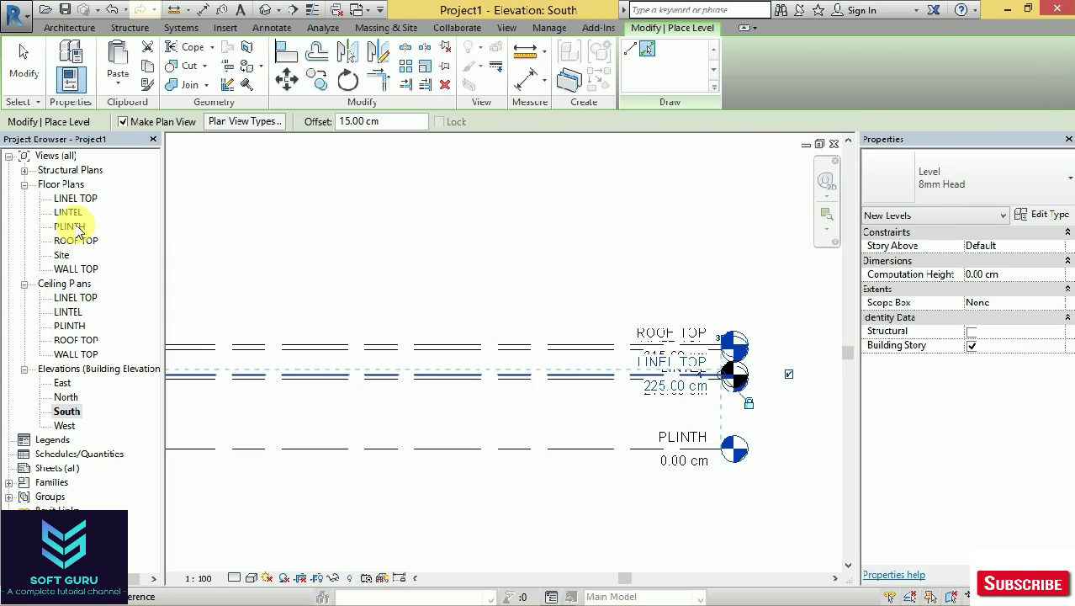
pyautogui.doubleClick(74, 227)
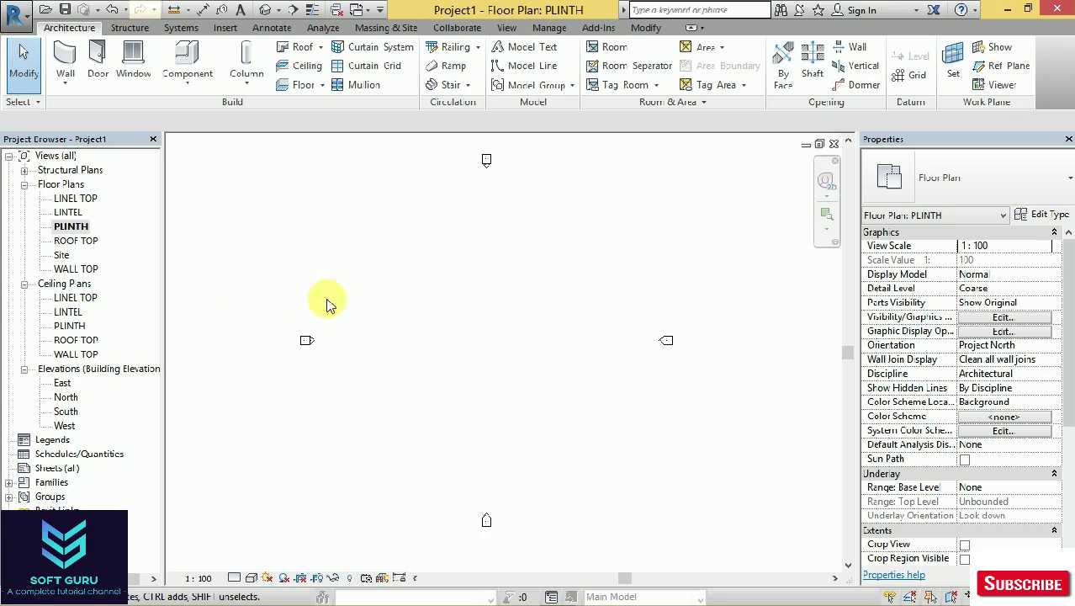
pyautogui.scroll(-2, 357, 345)
pyautogui.scroll(2, 362, 299)
pyautogui.scroll(1, 416, 290)
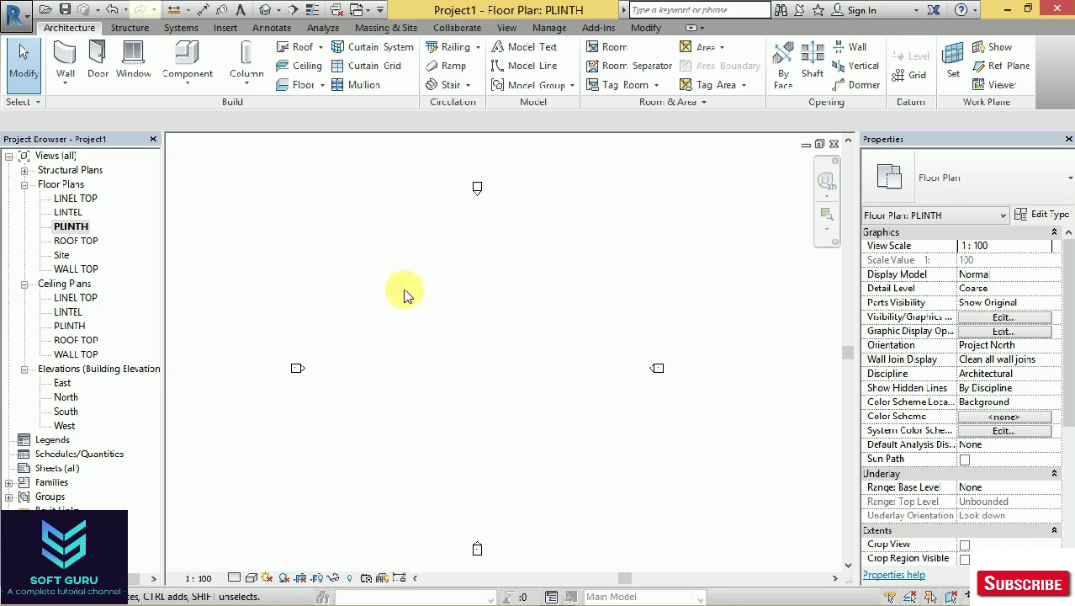
pyautogui.click(66, 83)
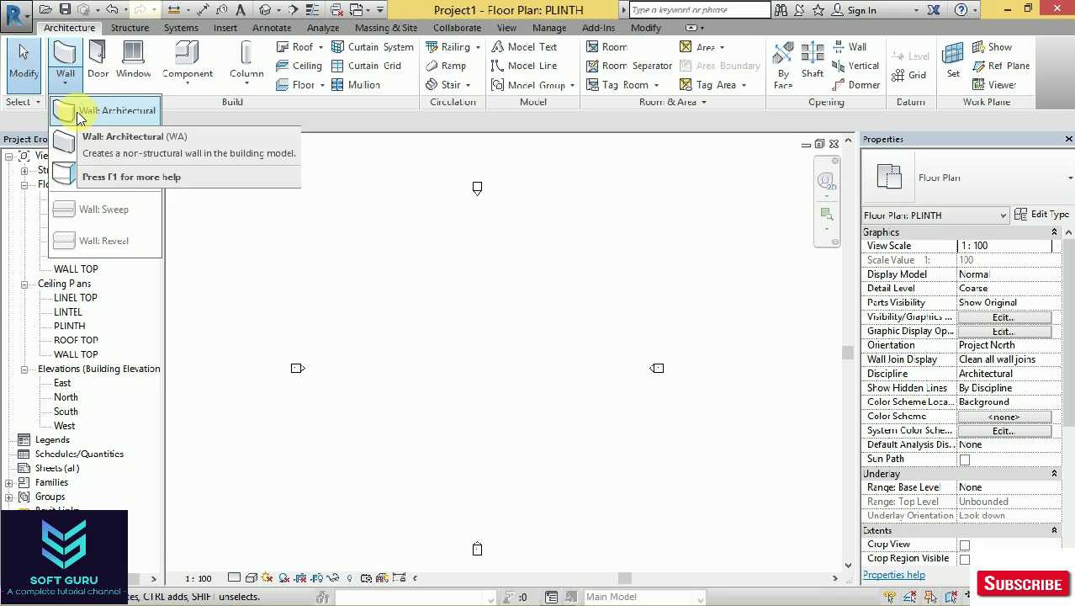
# Start the architectural Wall tool with Generic - 300mm type and 210 cm unconnected height.
pyautogui.click(80, 118)
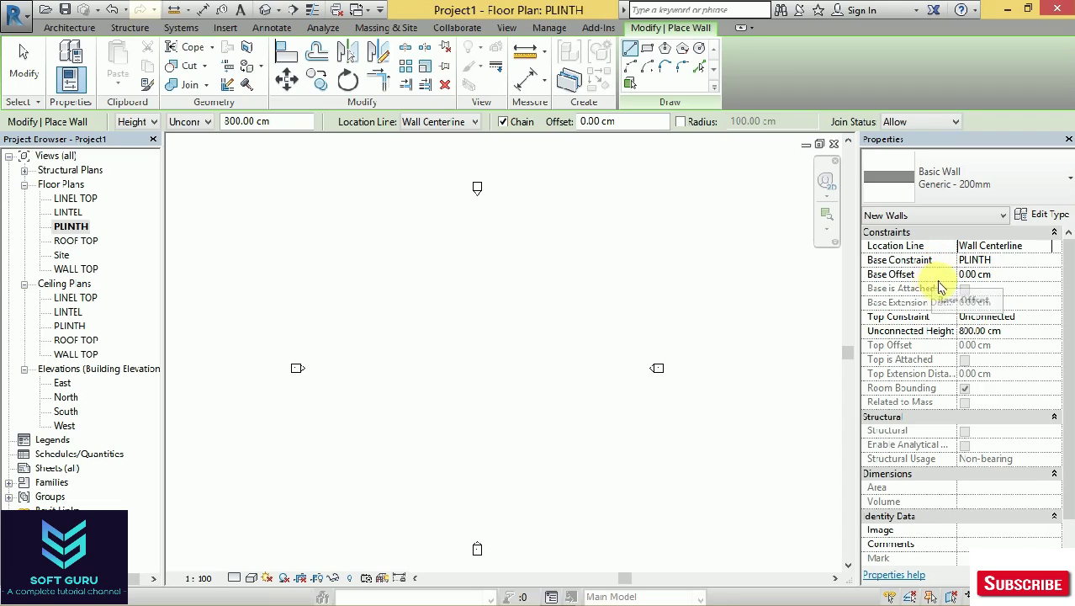
pyautogui.click(979, 334)
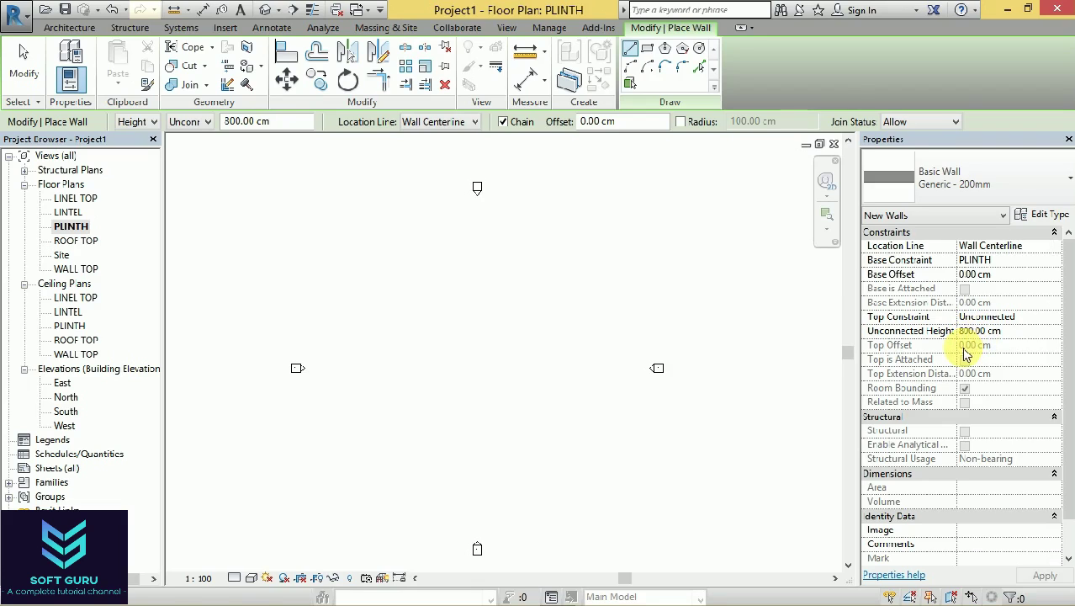
pyautogui.press('BackSpace')
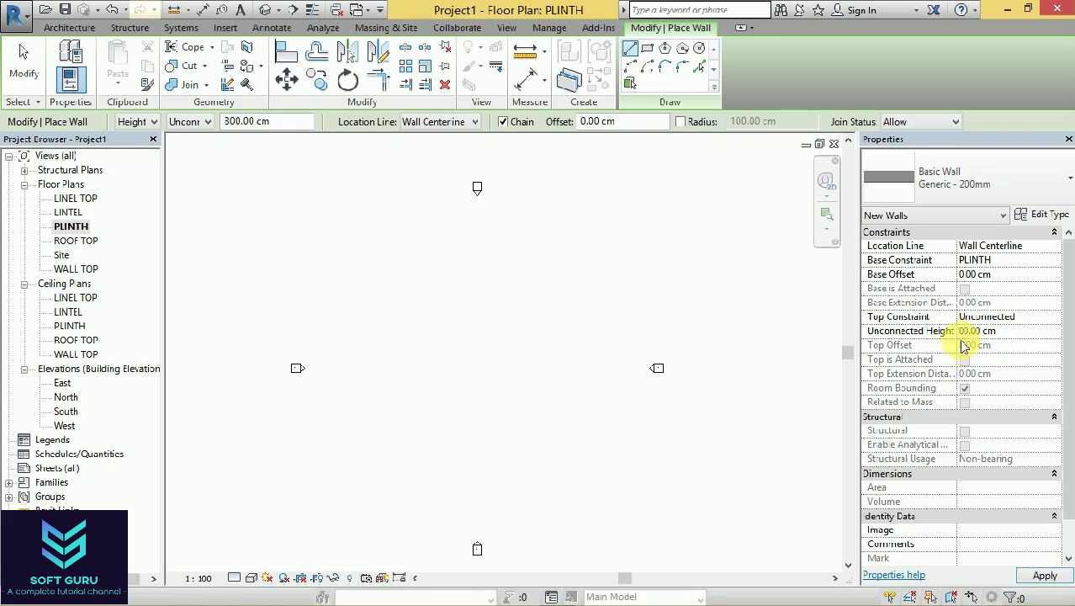
pyautogui.click(972, 331)
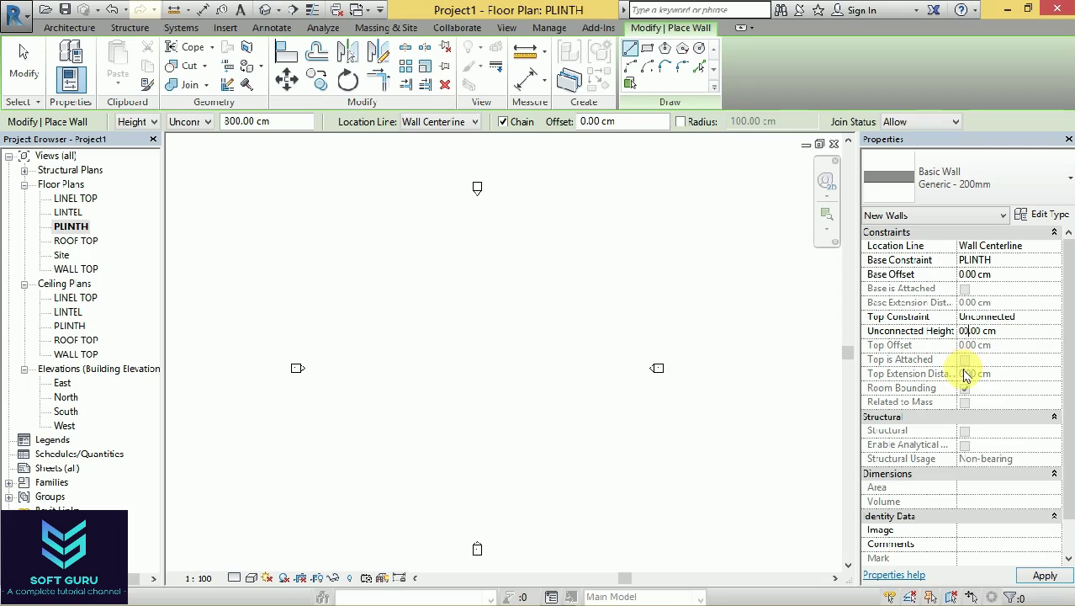
pyautogui.press('BackSpace')
pyautogui.press('BackSpace')
pyautogui.write('2')
pyautogui.write('10')
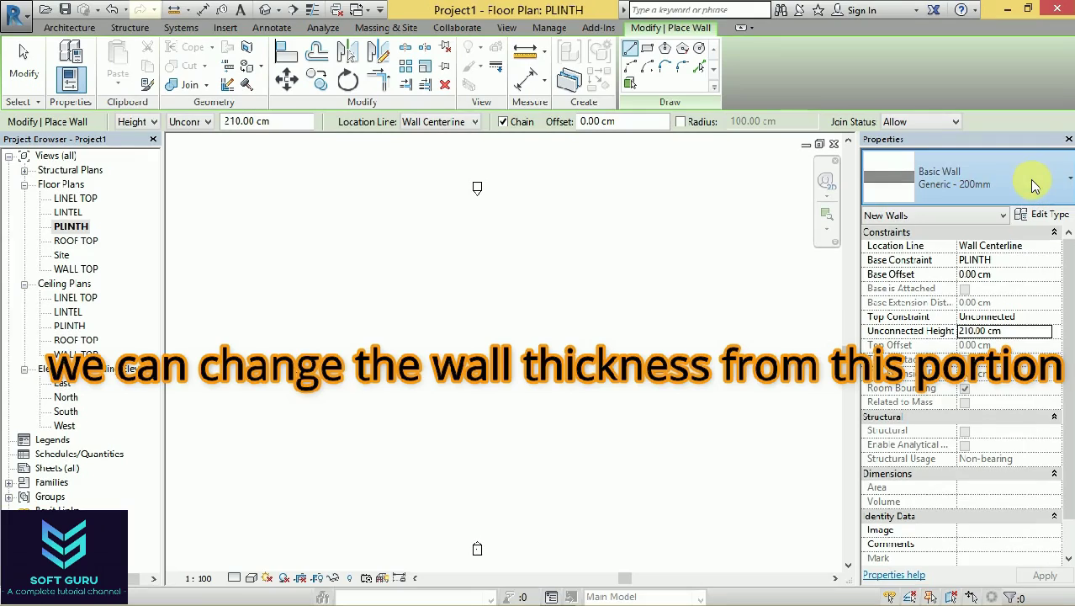
pyautogui.click(1056, 194)
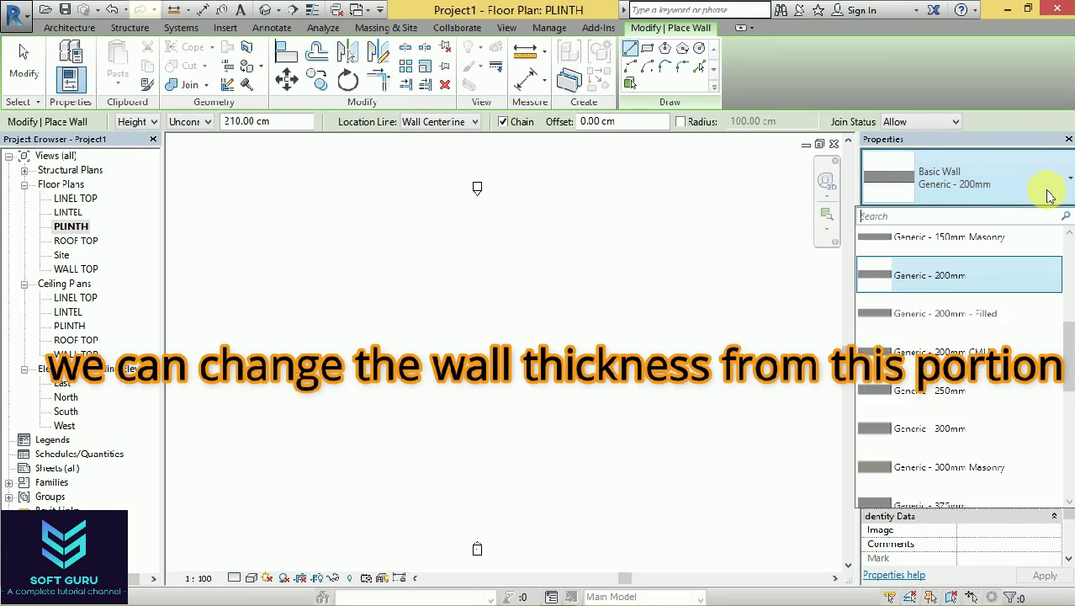
pyautogui.click(991, 429)
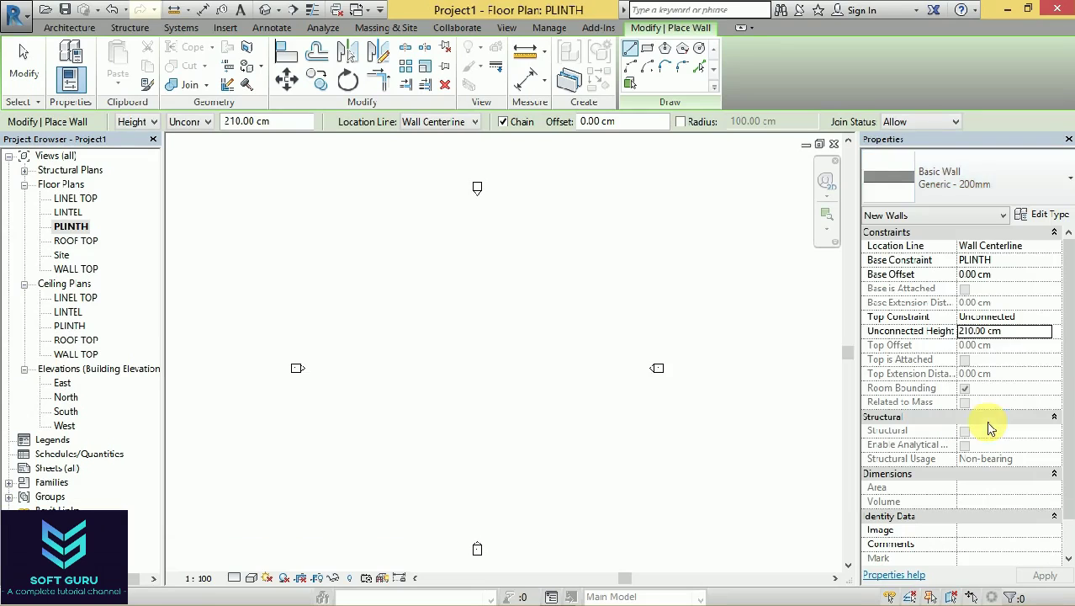
# Draw the 500 cm top wall and the 410 cm right side wall as chained 300mm walls.
pyautogui.click(416, 276)
pyautogui.scroll(1, 455, 271)
pyautogui.scroll(2, 454, 270)
pyautogui.scroll(3, 459, 273)
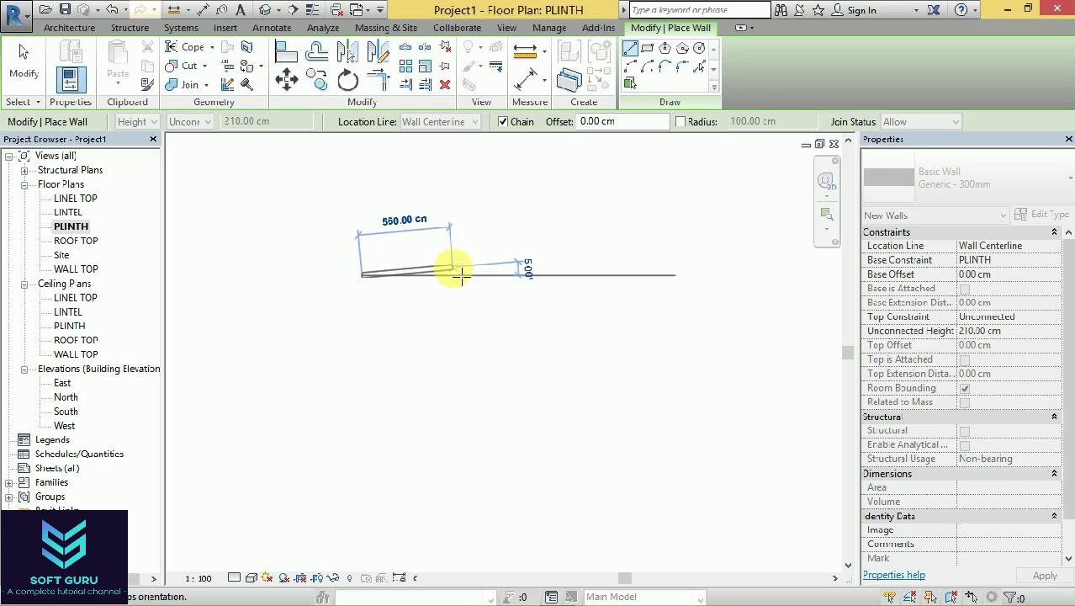
pyautogui.scroll(1, 444, 273)
pyautogui.scroll(1, 444, 272)
pyautogui.scroll(1, 429, 278)
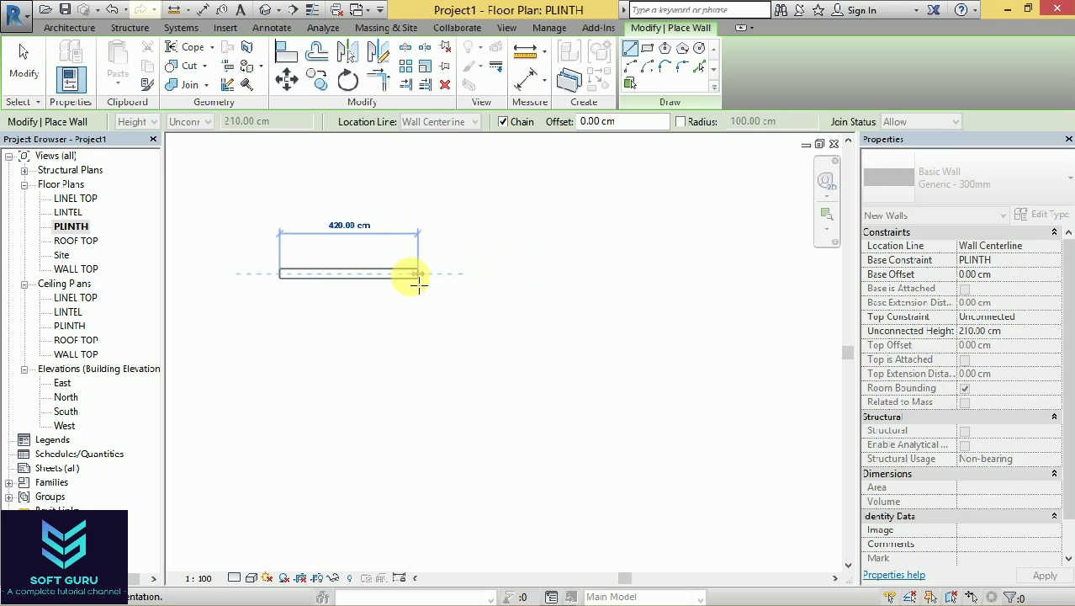
pyautogui.scroll(1, 391, 276)
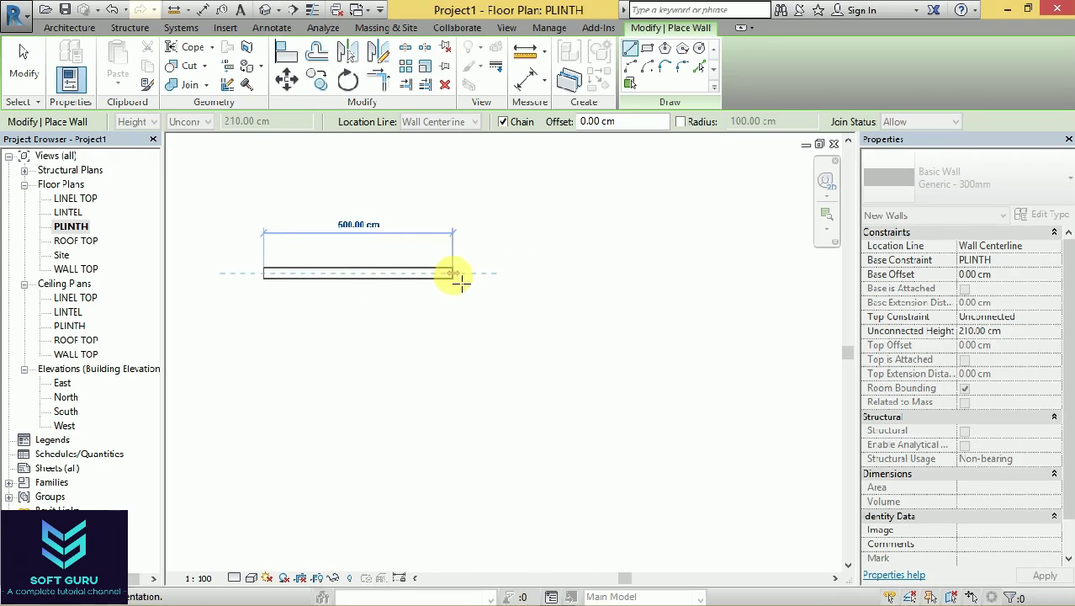
pyautogui.click(459, 277)
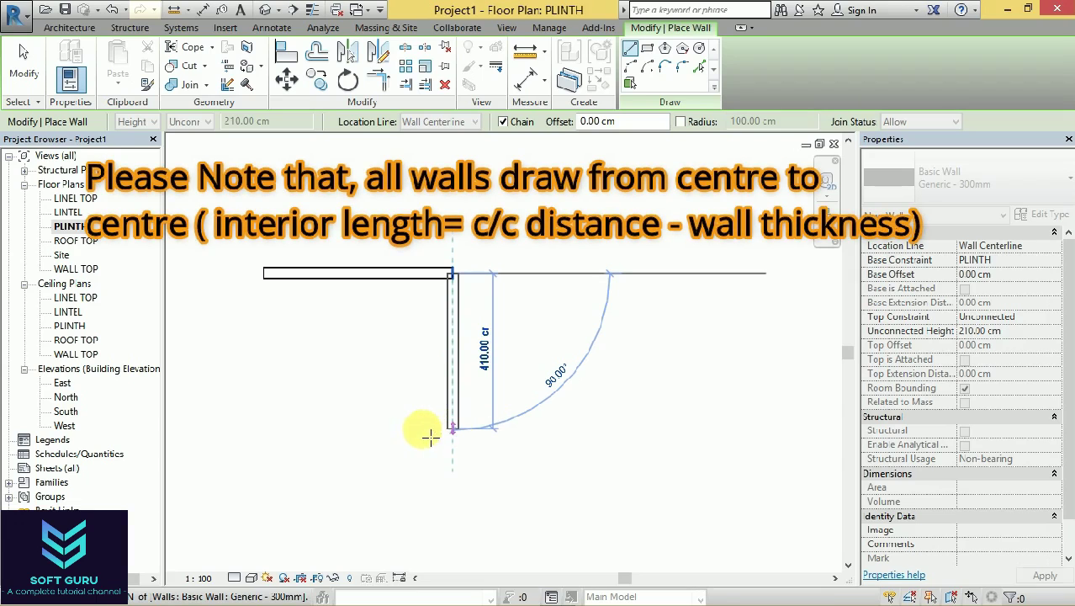
pyautogui.click(425, 432)
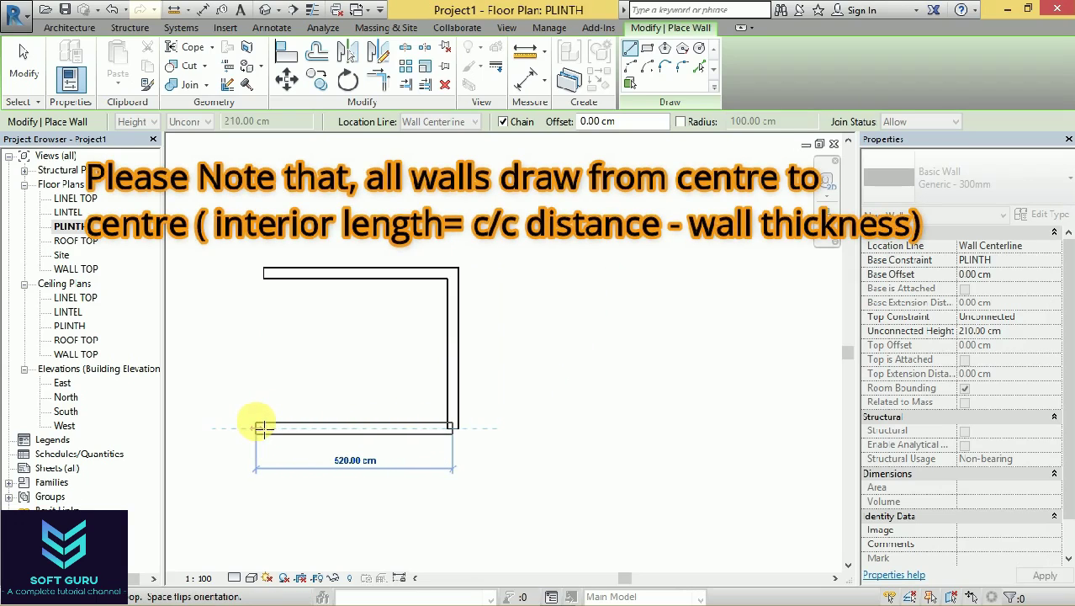
# Add the 500 cm bottom wall and the closing left wall, then end the wall tool.
pyautogui.click(266, 428)
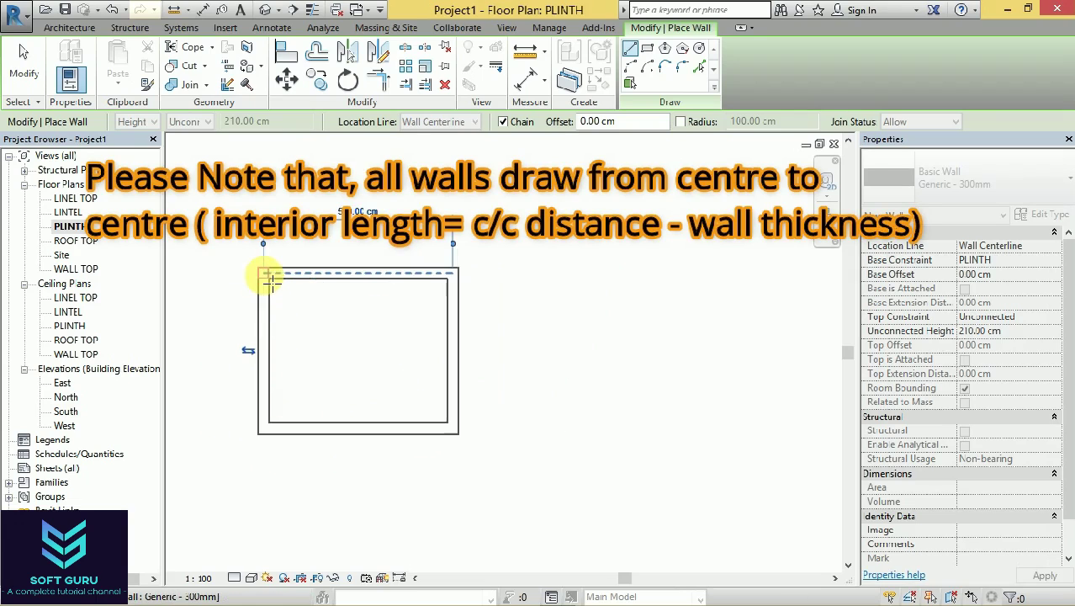
pyautogui.scroll(-2, 323, 257)
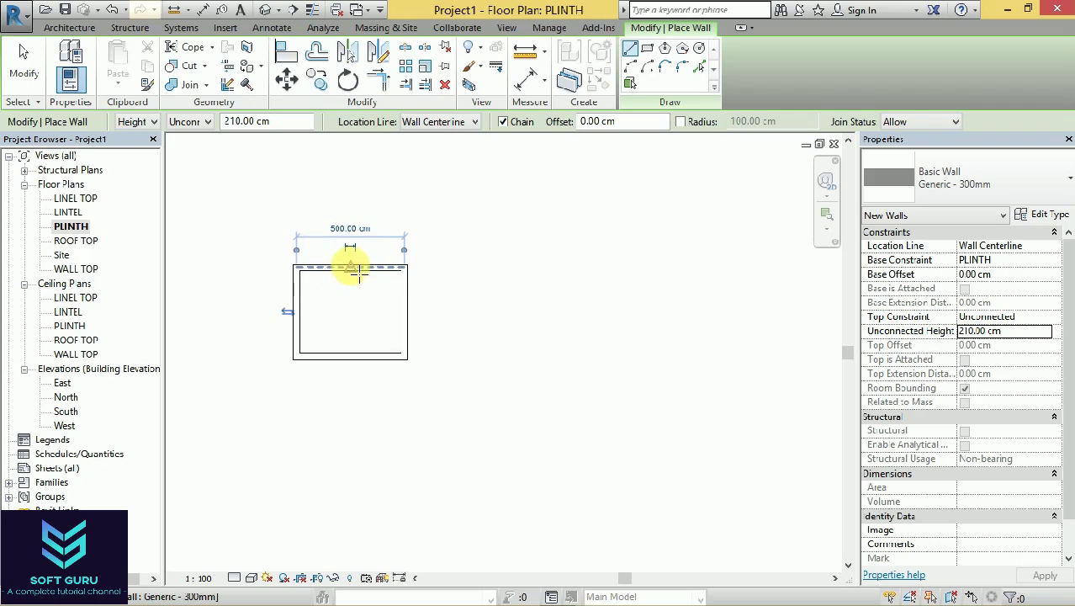
pyautogui.click(358, 268)
pyautogui.scroll(2, 324, 328)
pyautogui.scroll(1, 340, 320)
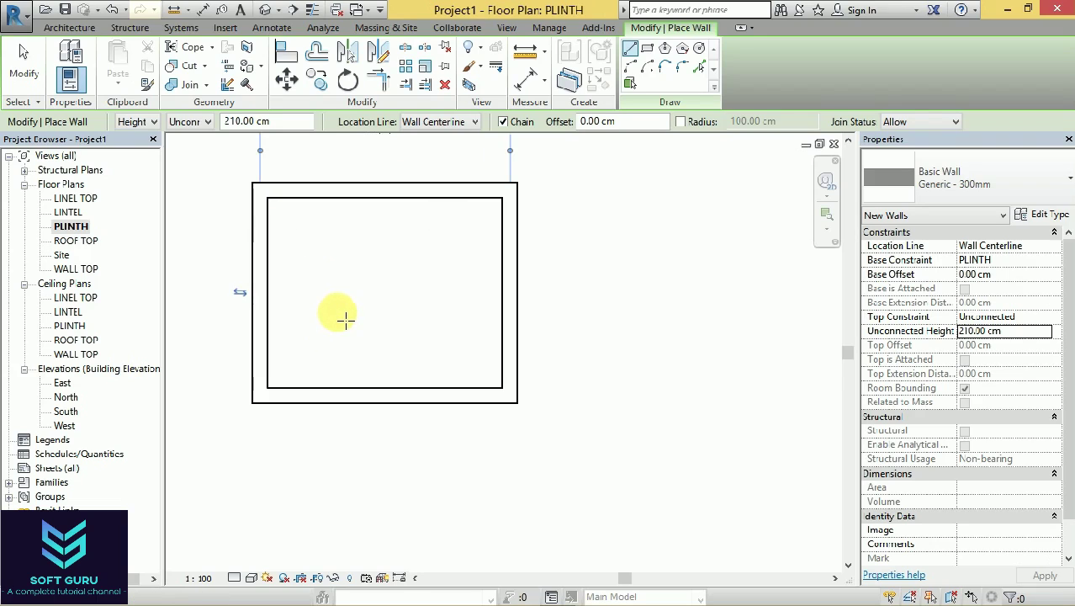
pyautogui.scroll(-1, 432, 346)
pyautogui.scroll(-2, 433, 345)
pyautogui.scroll(-1, 432, 345)
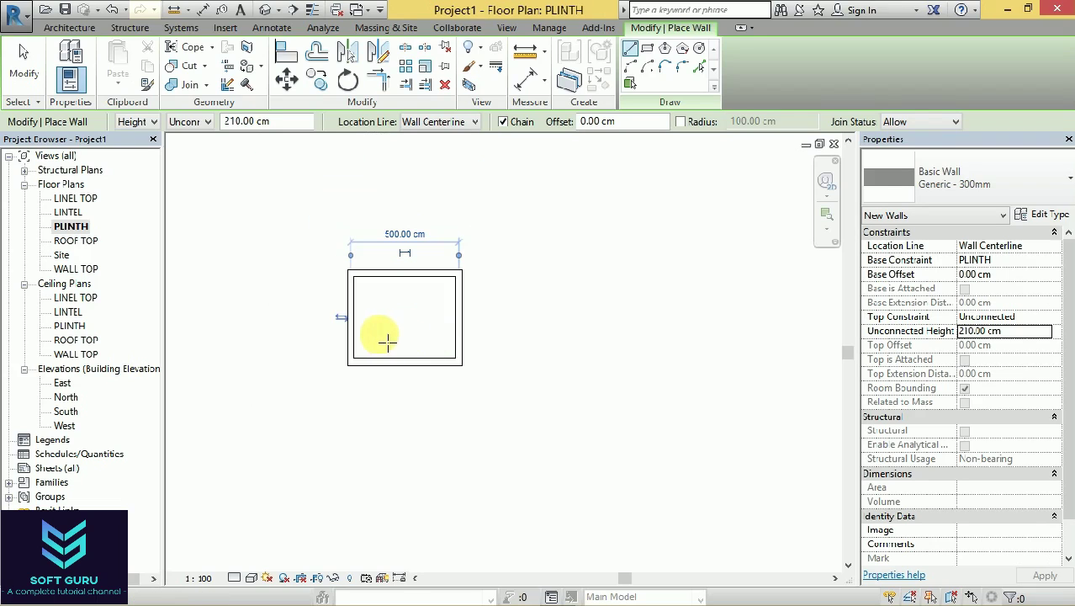
pyautogui.press('Escape')
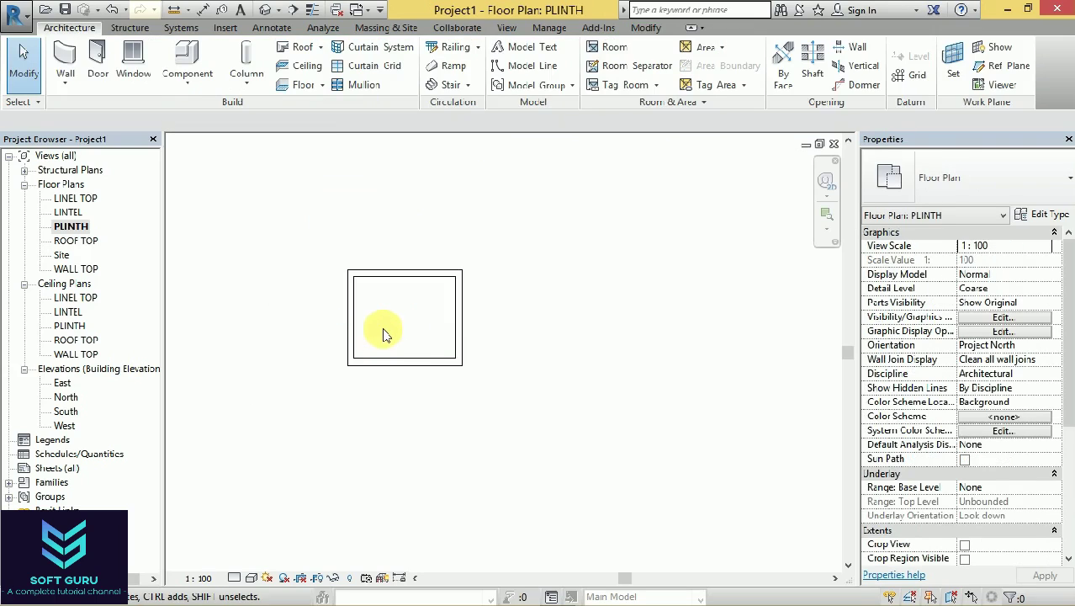
# Open the default 3D view of the model from the View tab.
pyautogui.scroll(1, 305, 330)
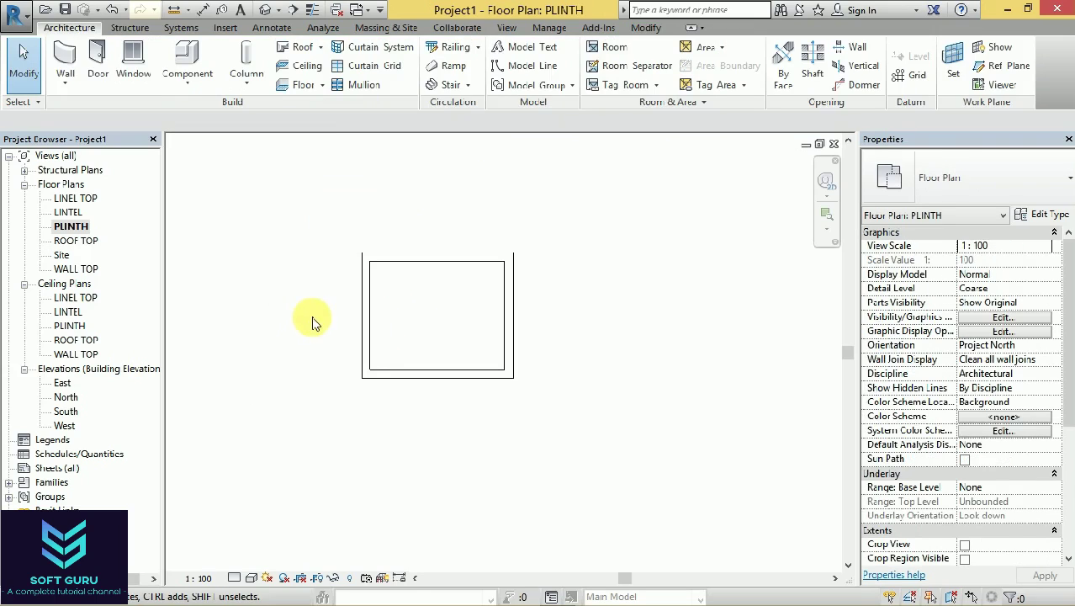
pyautogui.click(514, 28)
pyautogui.click(514, 31)
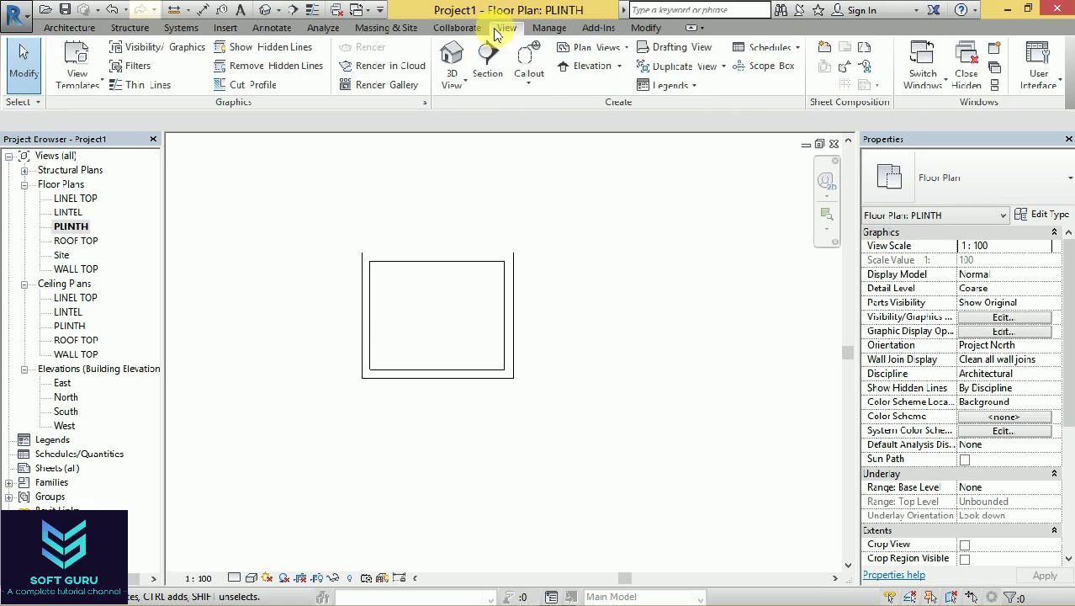
pyautogui.click(452, 53)
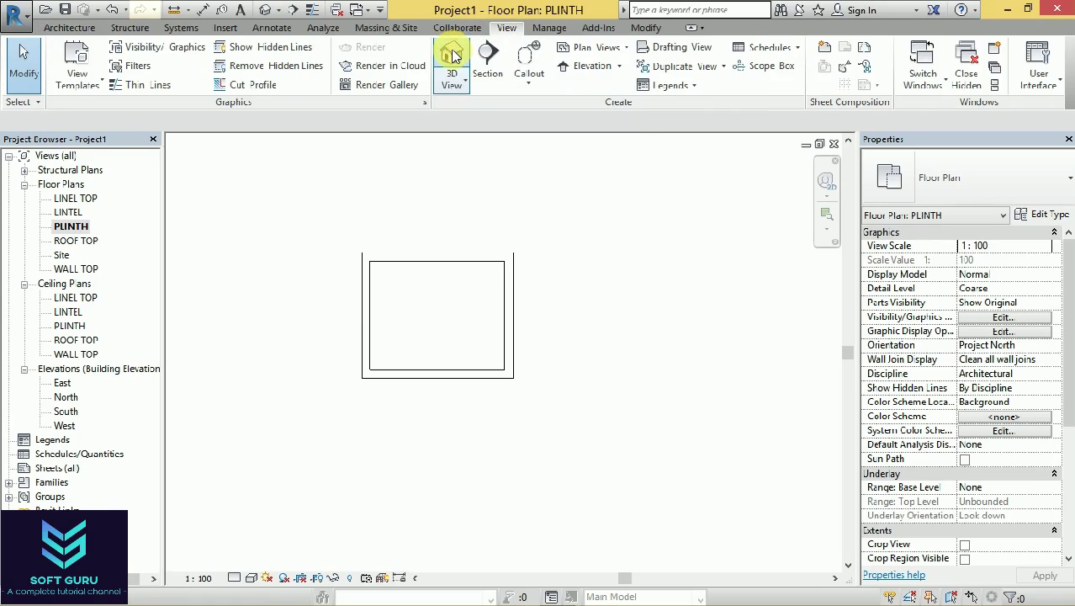
# Switch the 3D view's visual style to Realistic.
pyautogui.scroll(-4, 402, 282)
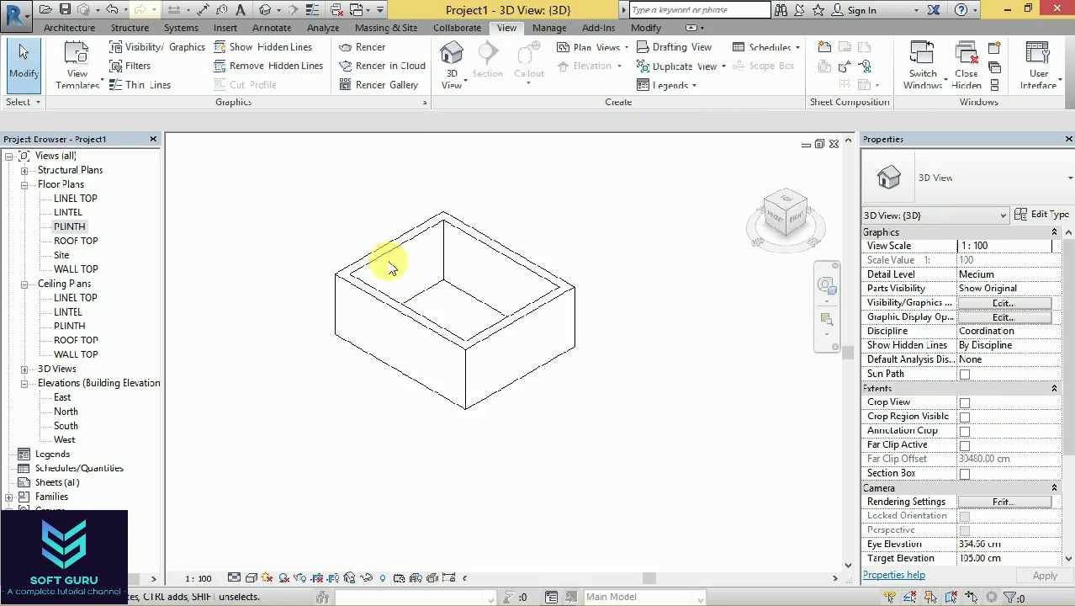
pyautogui.click(253, 578)
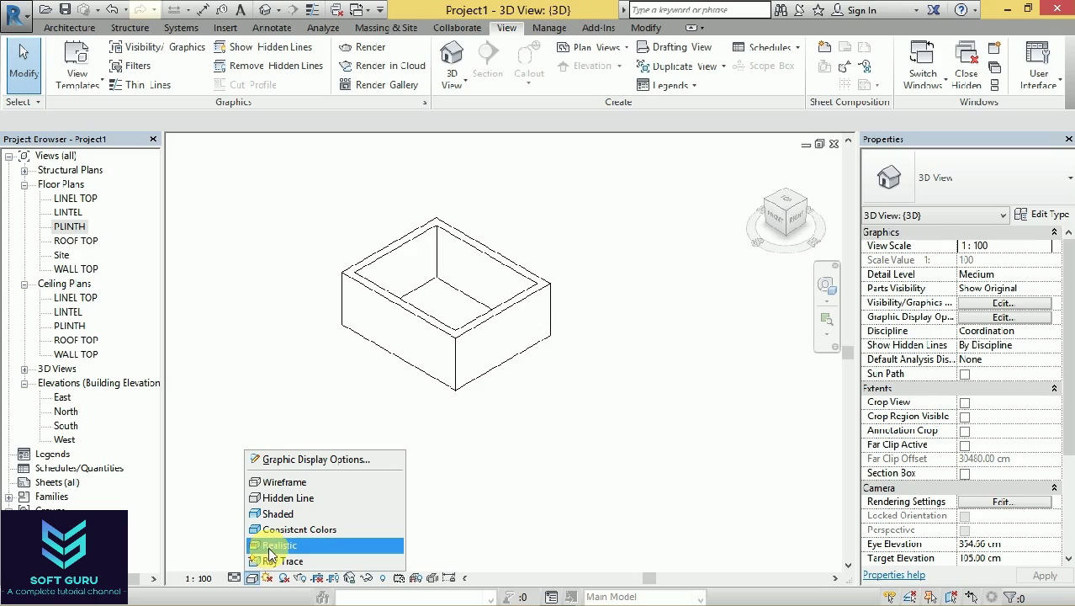
pyautogui.click(275, 548)
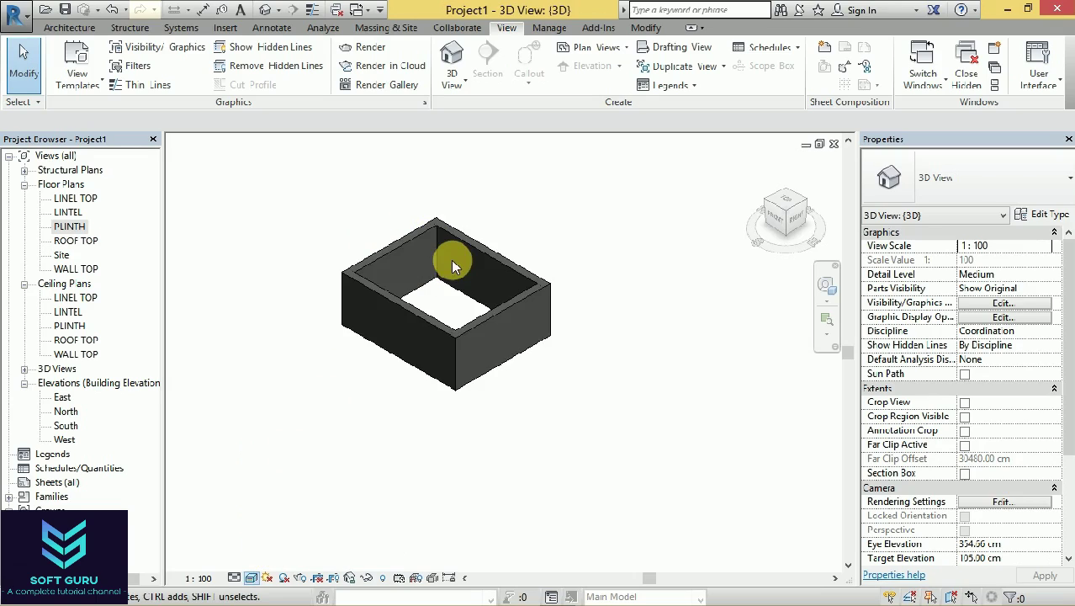
pyautogui.scroll(3, 326, 209)
pyautogui.scroll(-1, 326, 209)
pyautogui.scroll(-1, 326, 209)
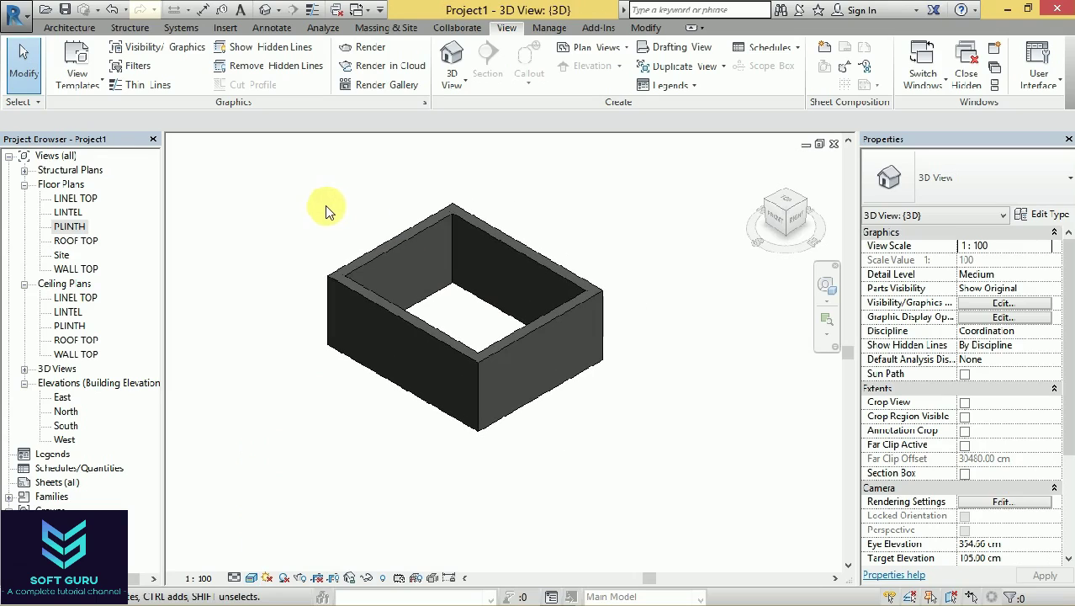
# Reopen the PLINTH floor plan from the Project Browser.
pyautogui.doubleClick(69, 226)
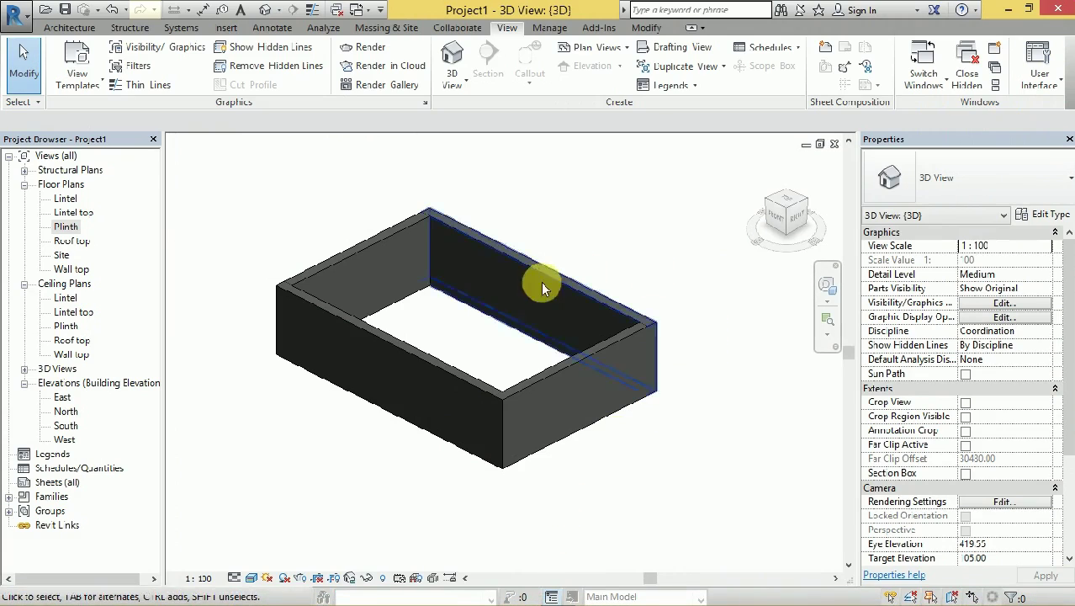
pyautogui.doubleClick(66, 228)
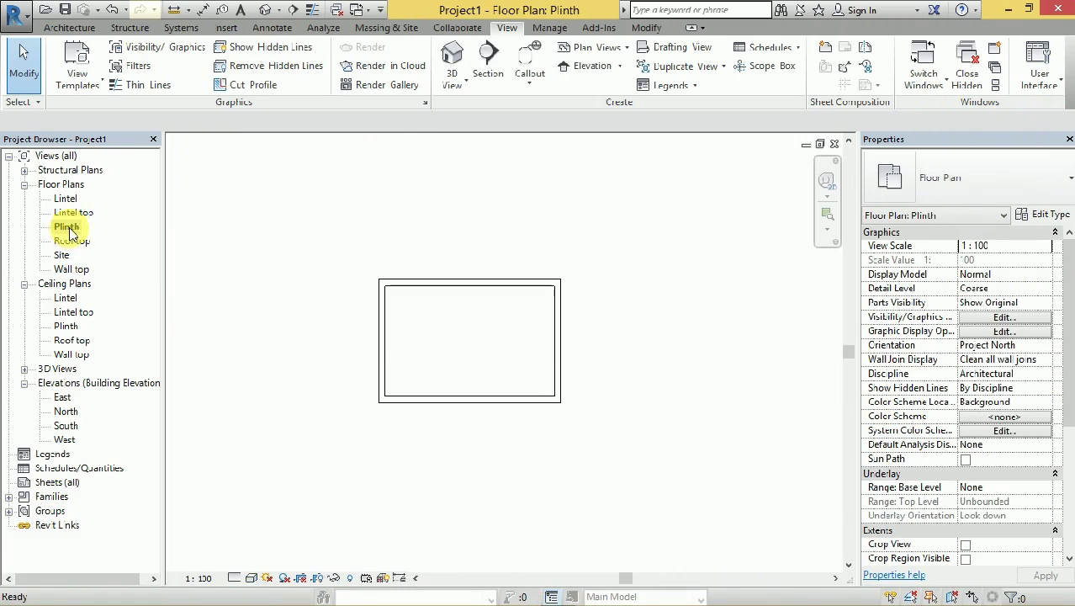
# Zoom into the plan and open the Floor dropdown on the Architecture tab.
pyautogui.scroll(1, 461, 334)
pyautogui.scroll(1, 462, 336)
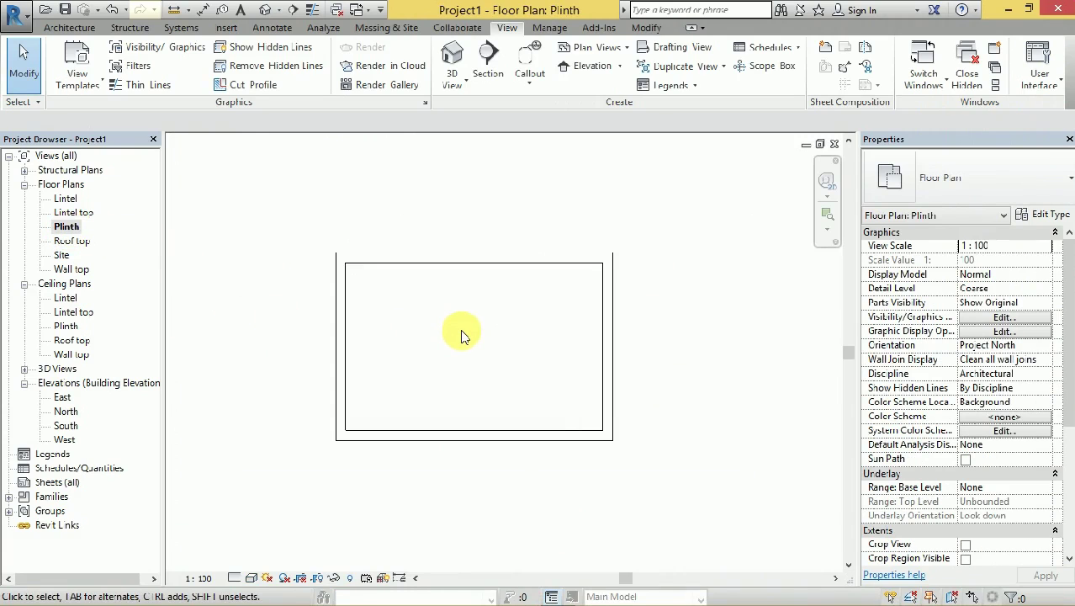
pyautogui.scroll(1, 461, 331)
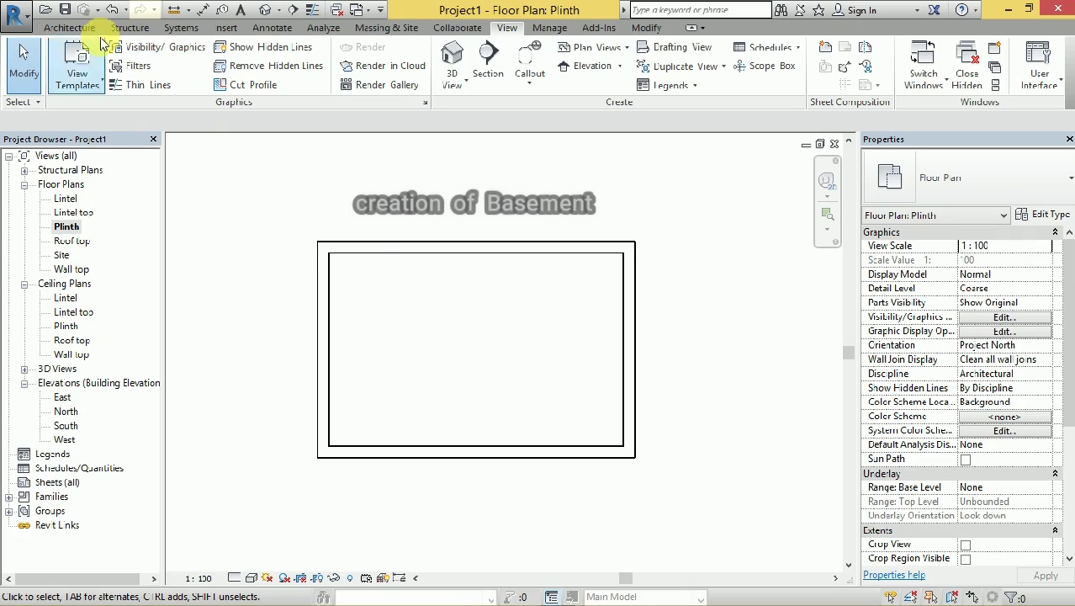
pyautogui.click(72, 29)
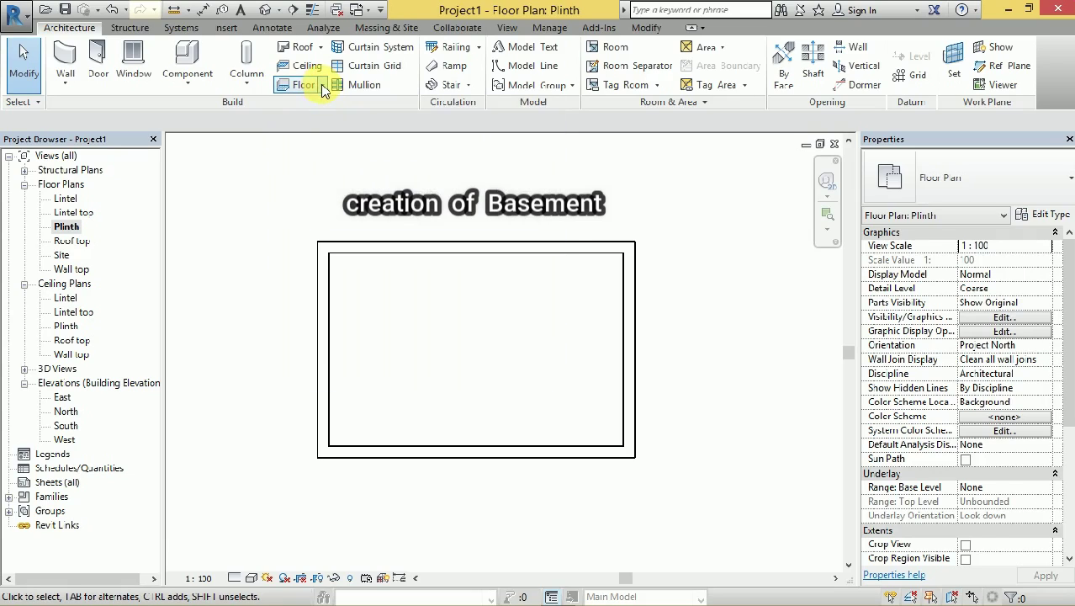
pyautogui.click(323, 86)
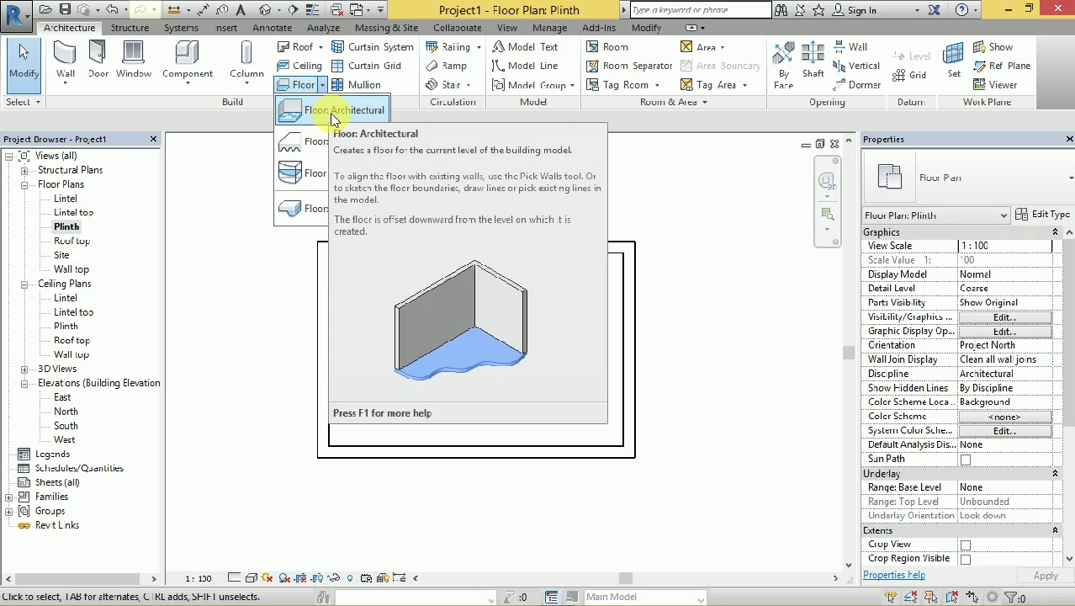
# Start an architectural floor sketch with the boundary offset set to 10.
pyautogui.click(332, 119)
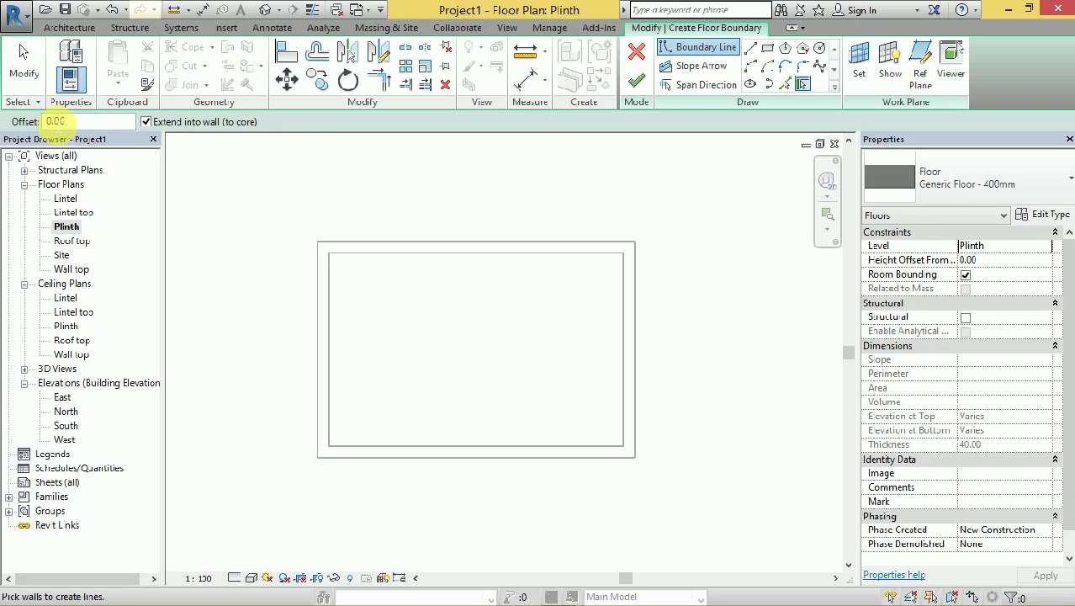
pyautogui.click(54, 121)
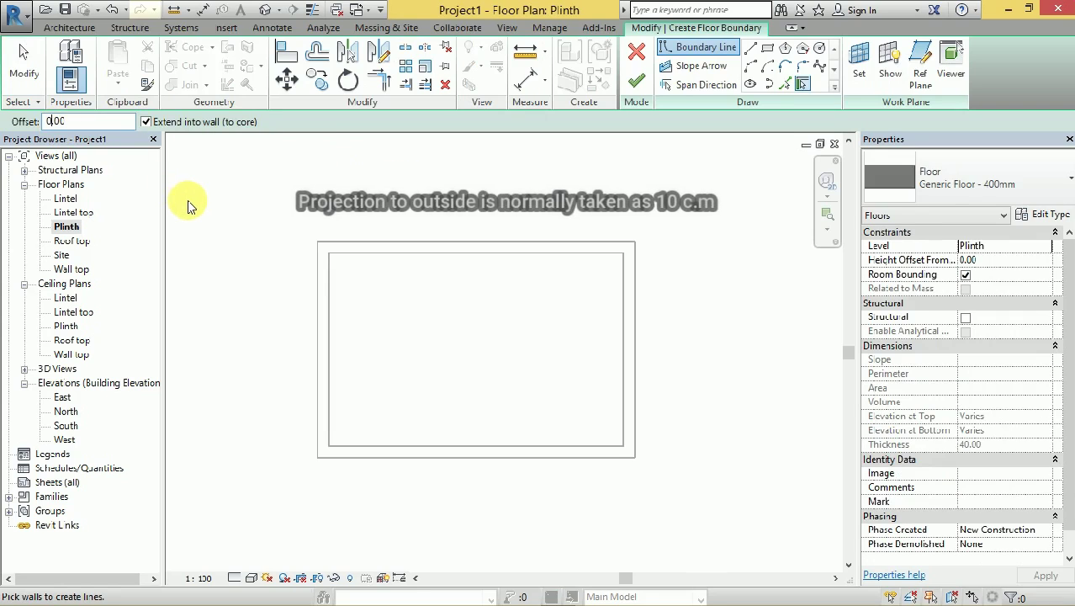
pyautogui.write('10')
pyautogui.write('0')
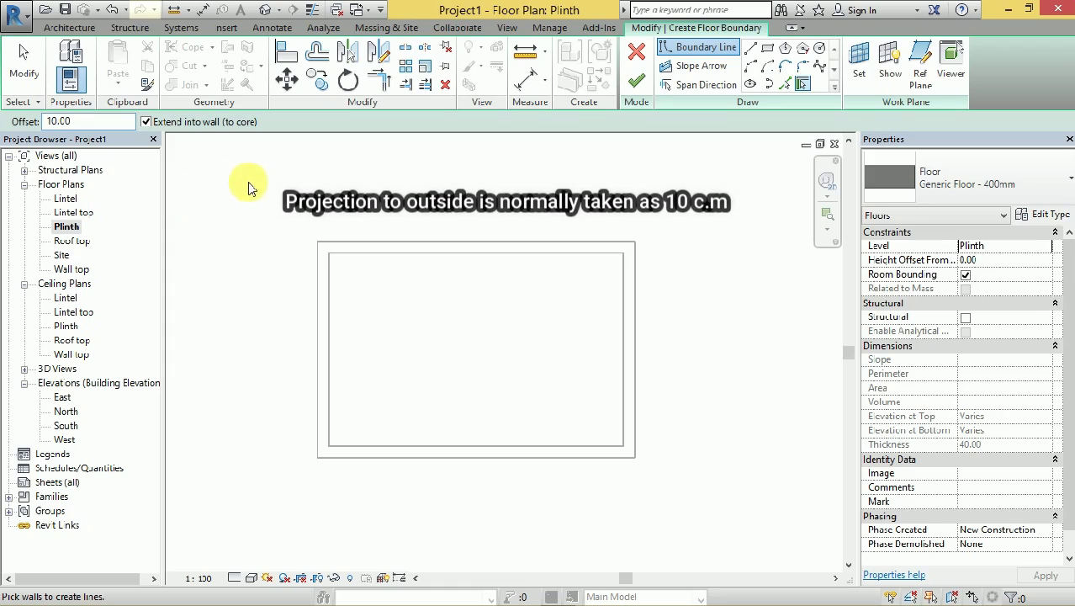
# Pick the top, right, bottom and left walls as the floor boundary and finish the floor.
pyautogui.click(500, 237)
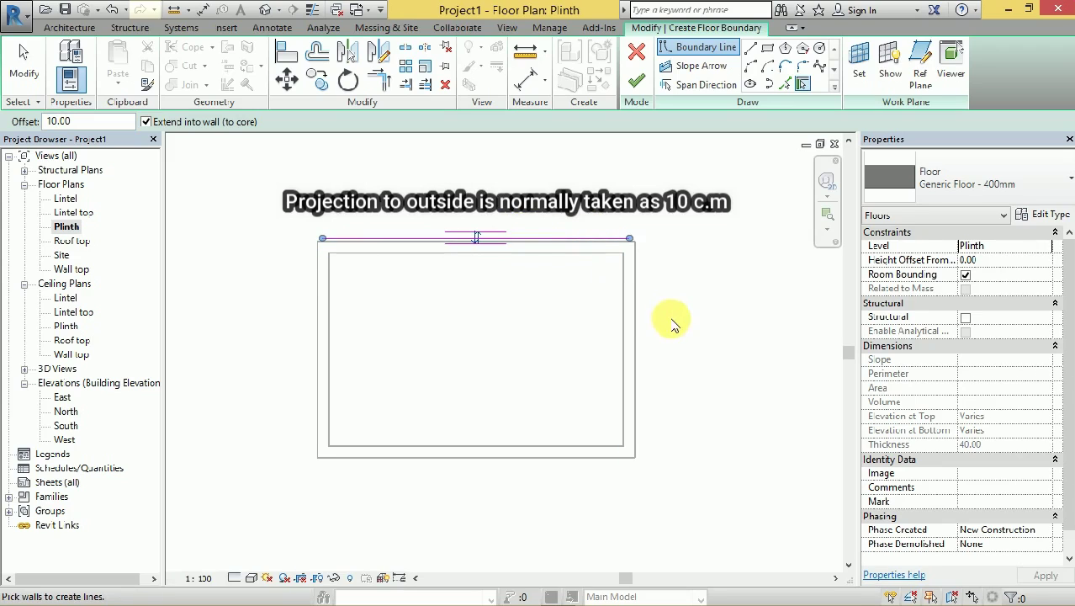
pyautogui.click(638, 336)
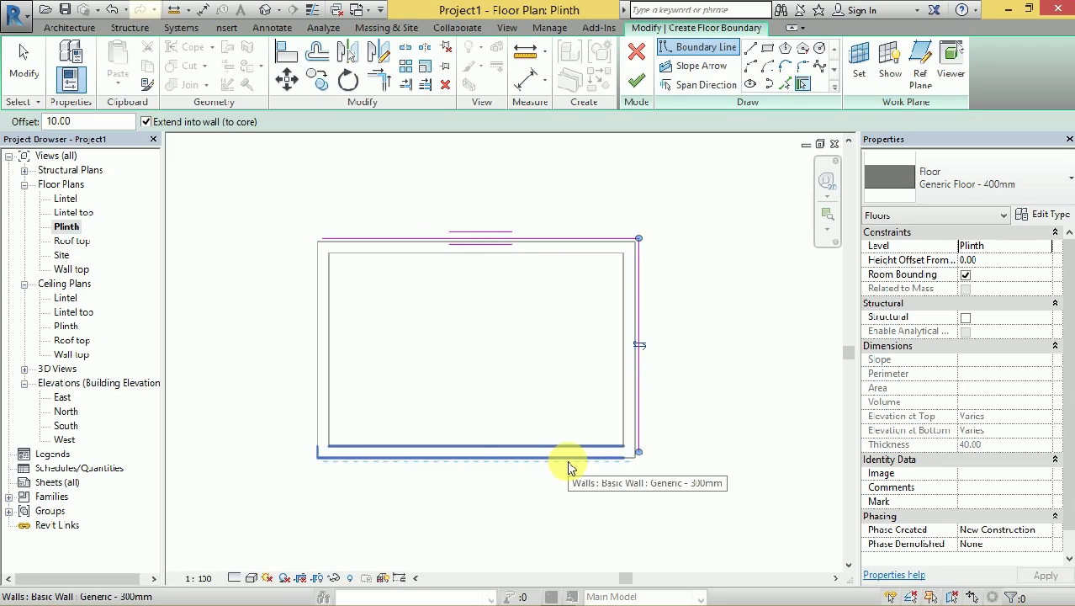
pyautogui.click(568, 467)
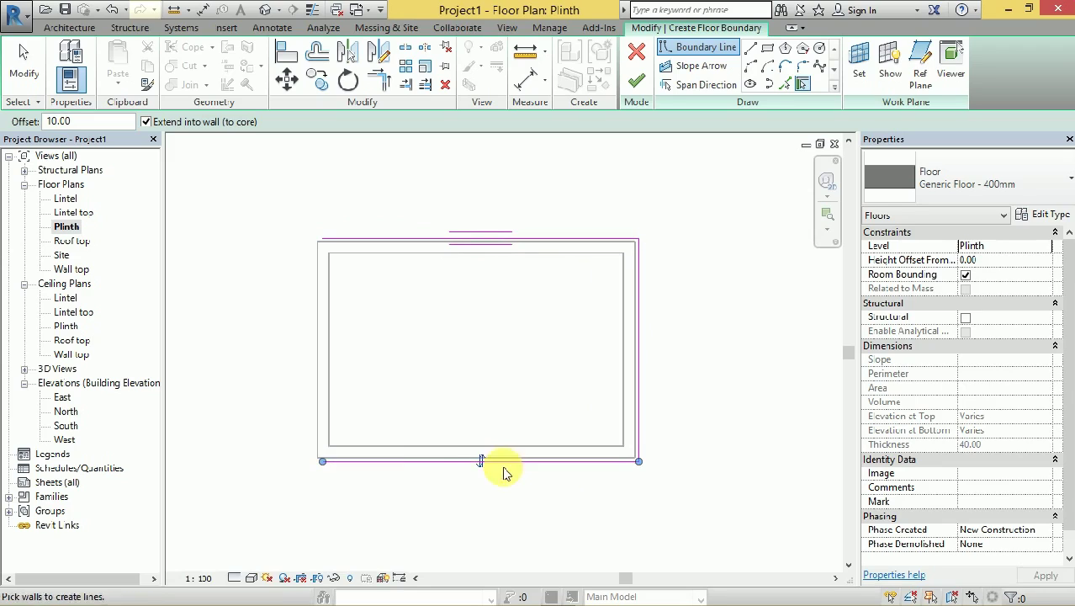
pyautogui.click(320, 401)
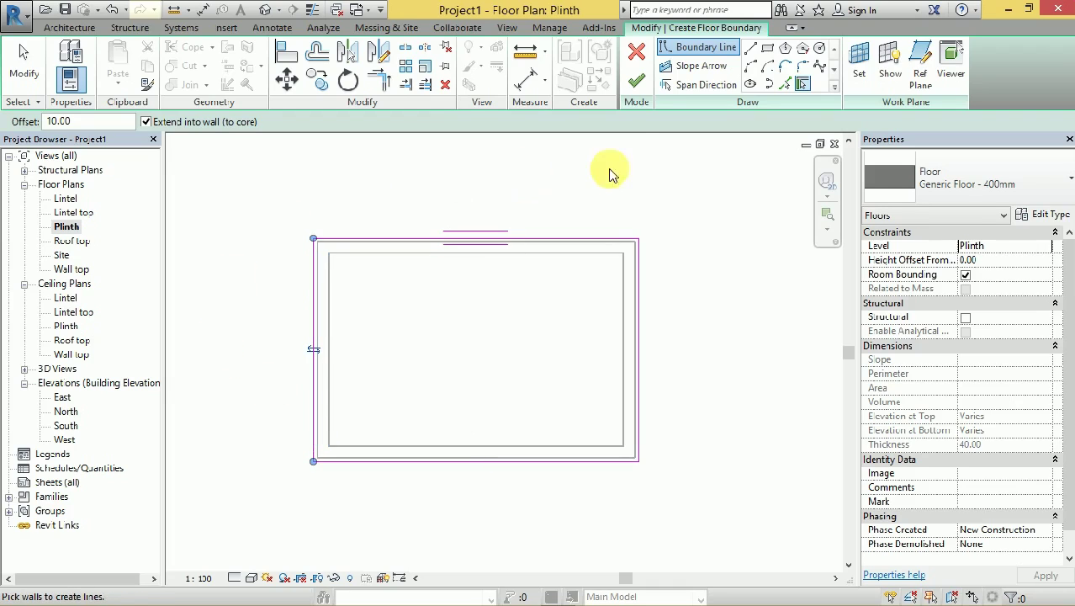
pyautogui.click(637, 81)
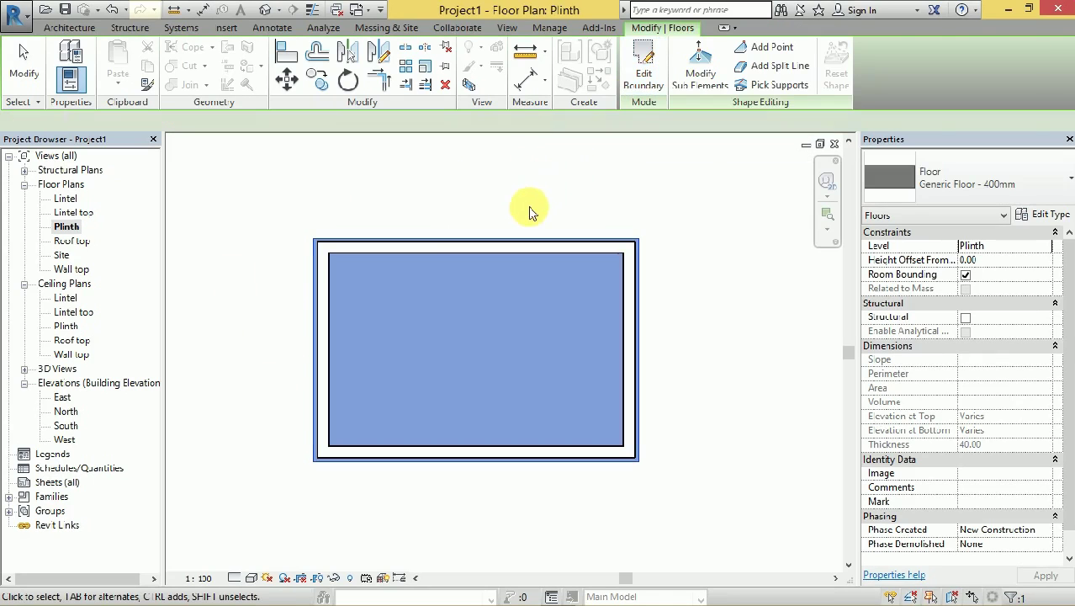
pyautogui.click(519, 202)
pyautogui.click(506, 28)
pyautogui.click(452, 57)
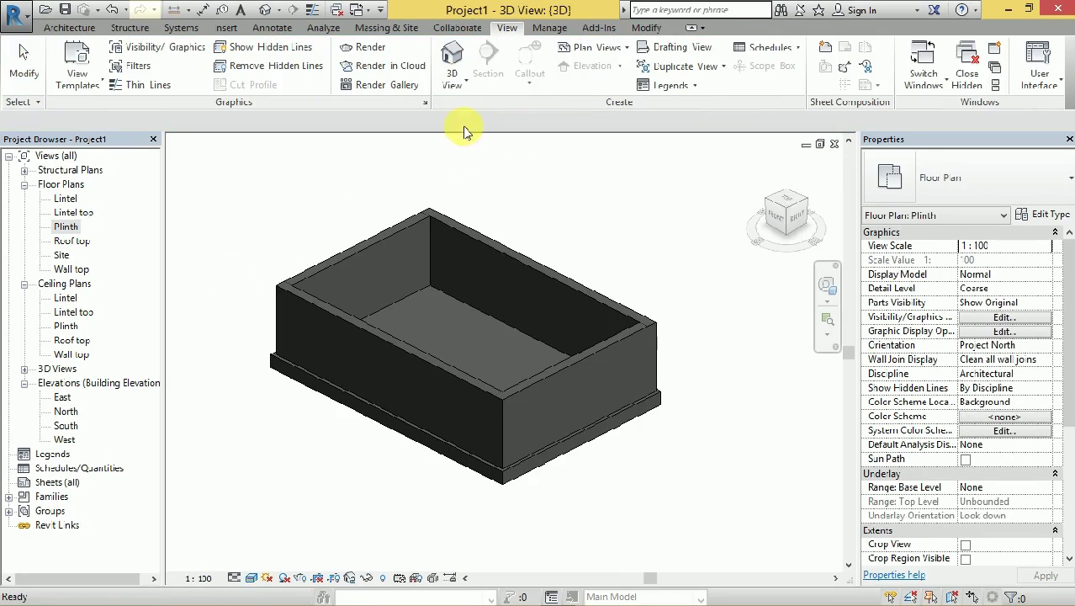
pyautogui.moveTo(464, 253)
pyautogui.keyDown('shift'); pyautogui.mouseDown(button='middle')
pyautogui.moveTo(505, 260)
pyautogui.moveTo(556, 172)
pyautogui.mouseUp(button='middle'); pyautogui.keyUp('shift')
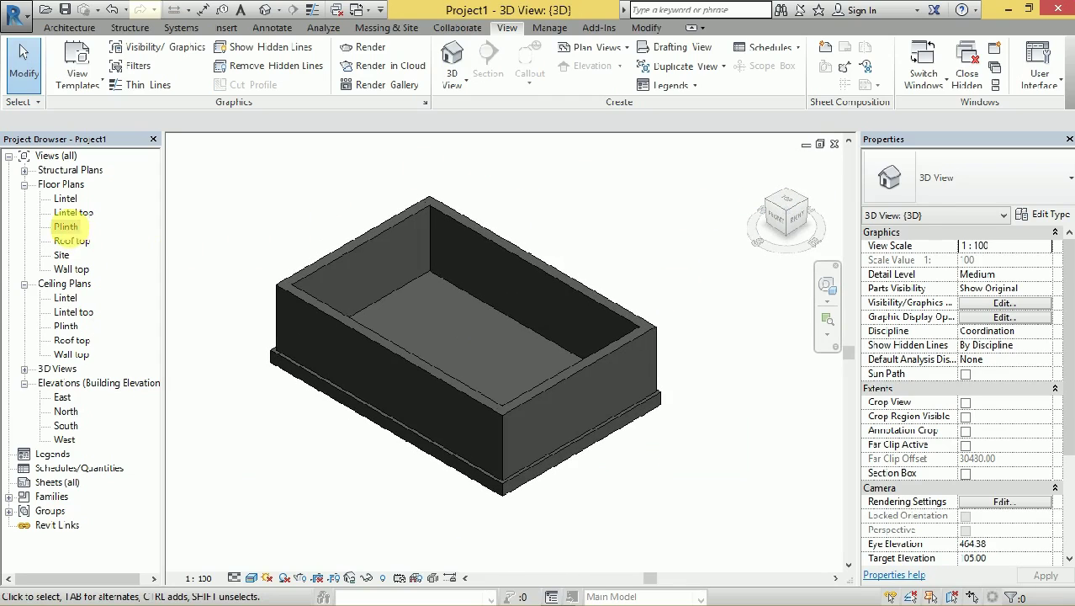
pyautogui.doubleClick(68, 227)
pyautogui.scroll(1, 437, 315)
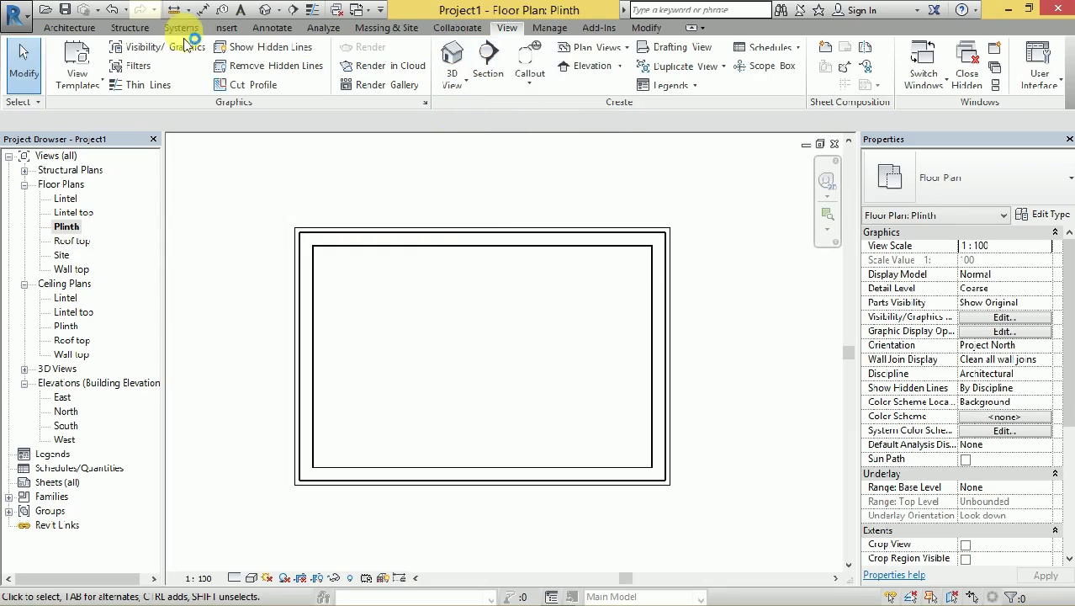
pyautogui.click(84, 28)
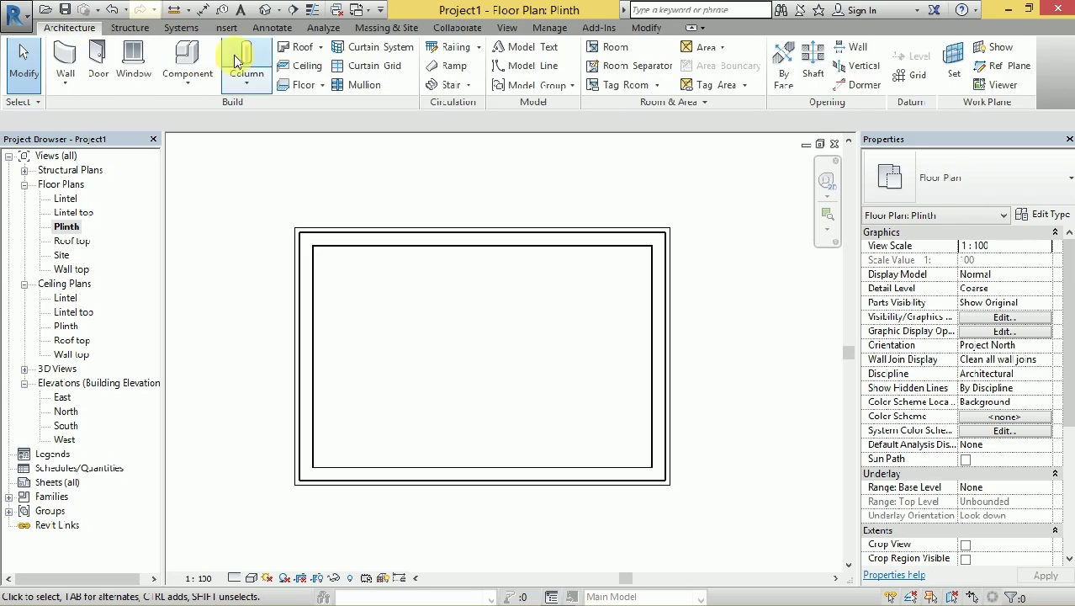
# Start a roof by footprint on the current level with its base level set to Lintel.
pyautogui.click(321, 48)
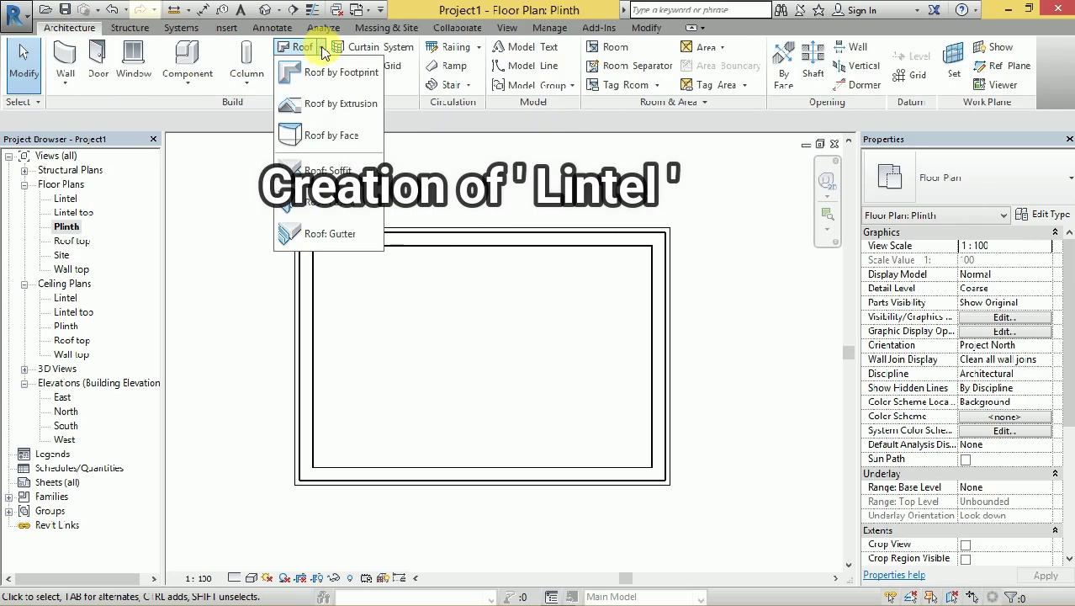
pyautogui.click(328, 76)
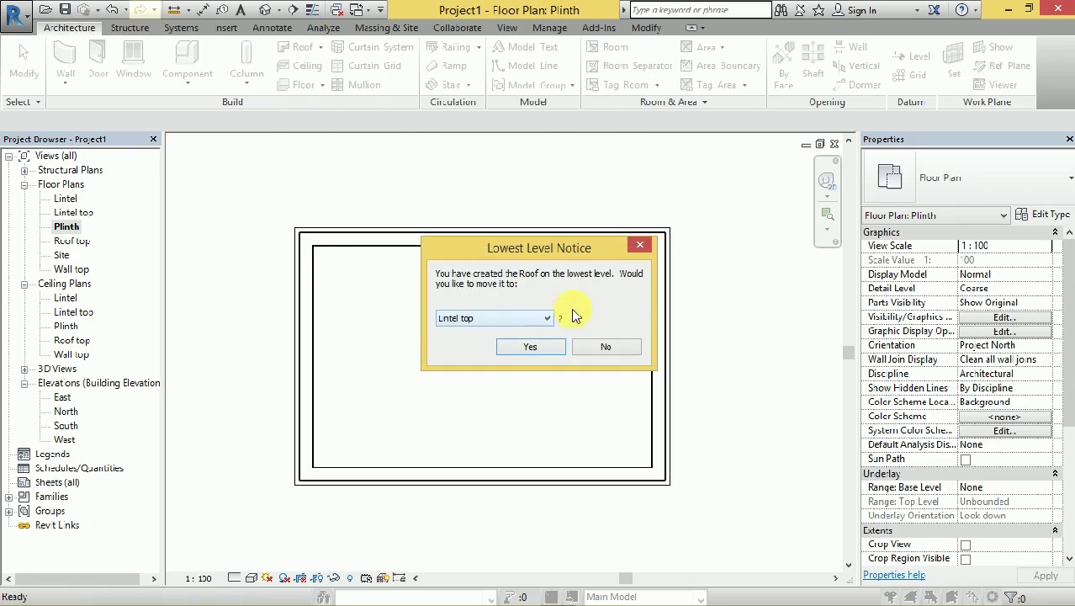
pyautogui.click(638, 245)
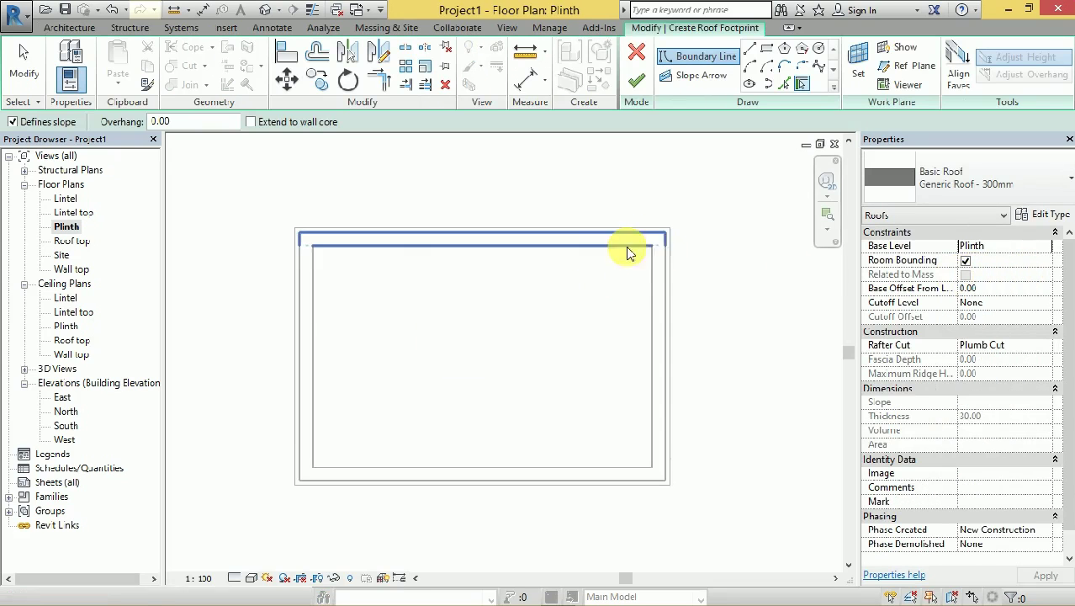
pyautogui.click(1041, 246)
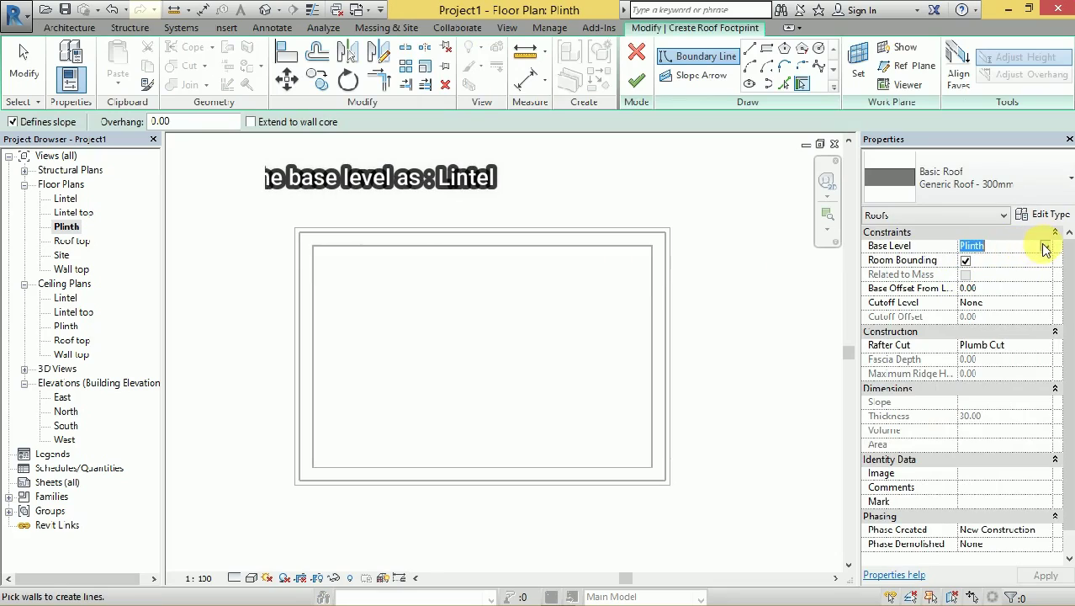
pyautogui.click(1045, 245)
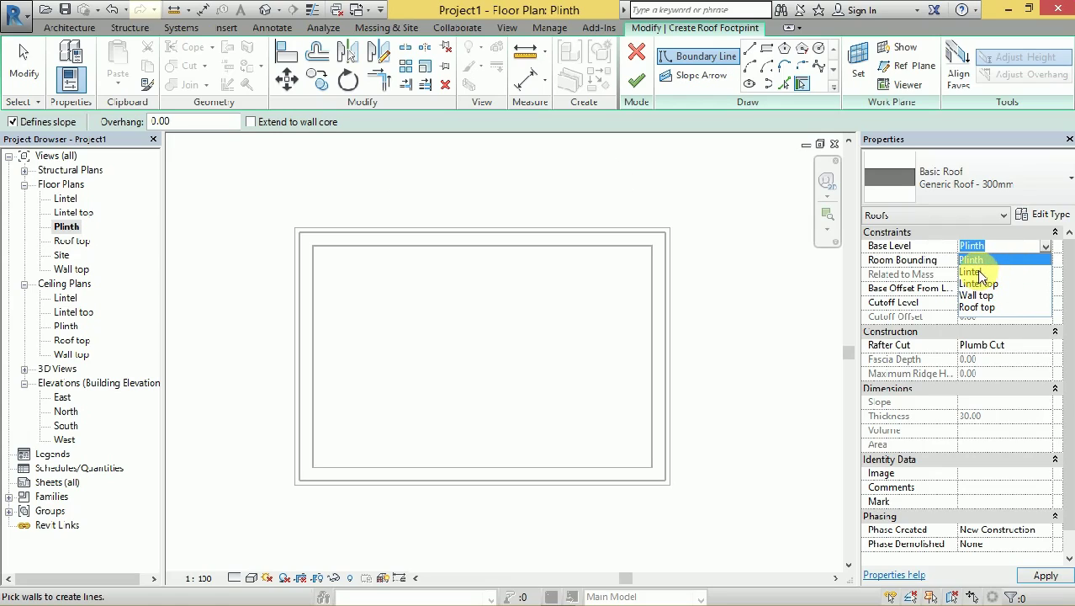
pyautogui.click(971, 272)
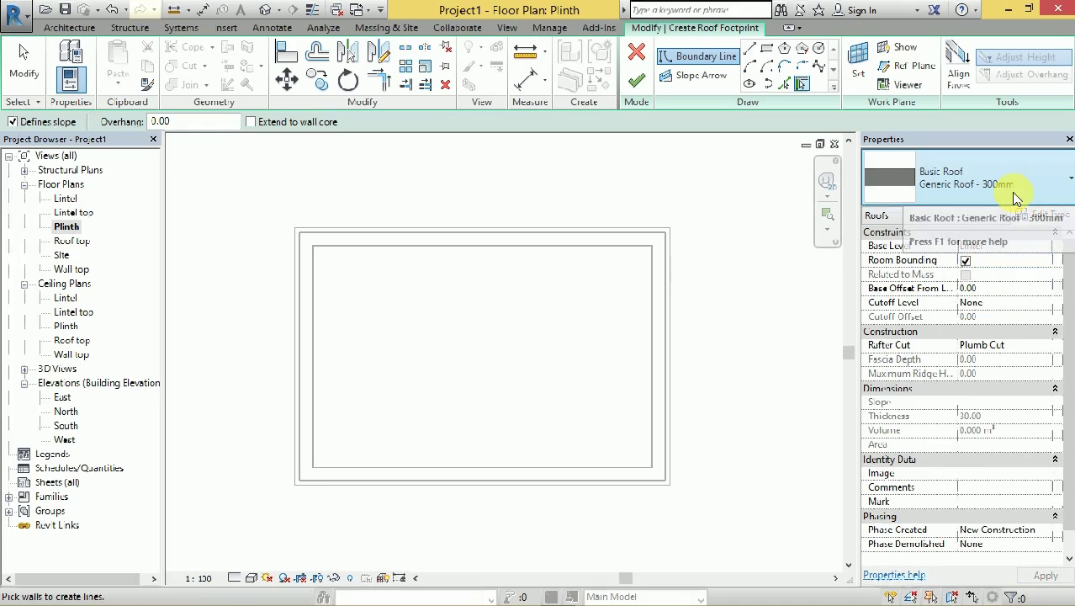
# Duplicate the roof type as 'Generic Roof - 150mm' and apply it to the sketch.
pyautogui.click(1050, 216)
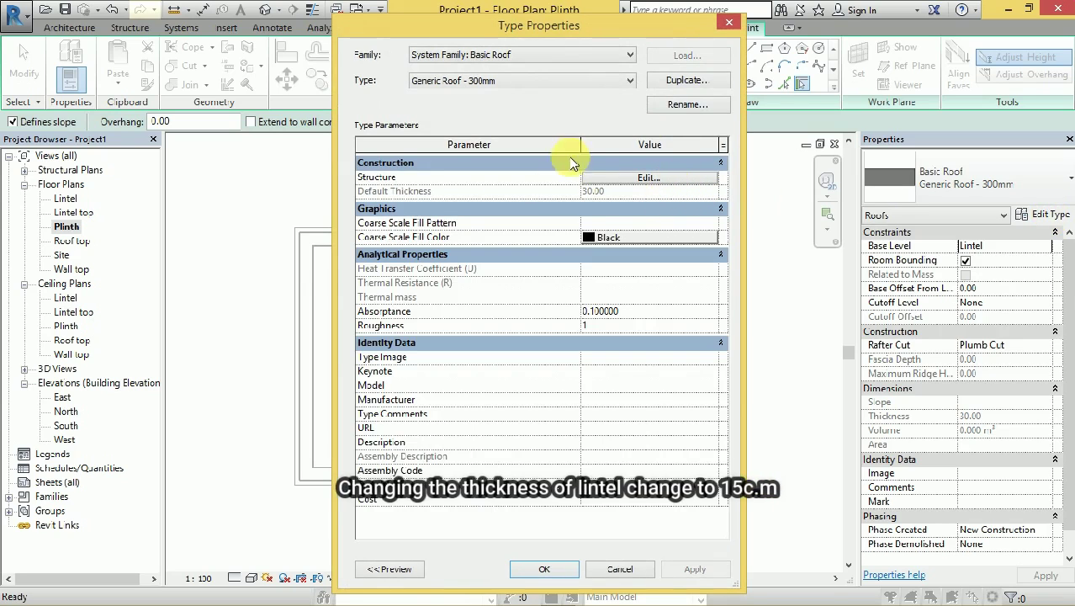
pyautogui.click(688, 82)
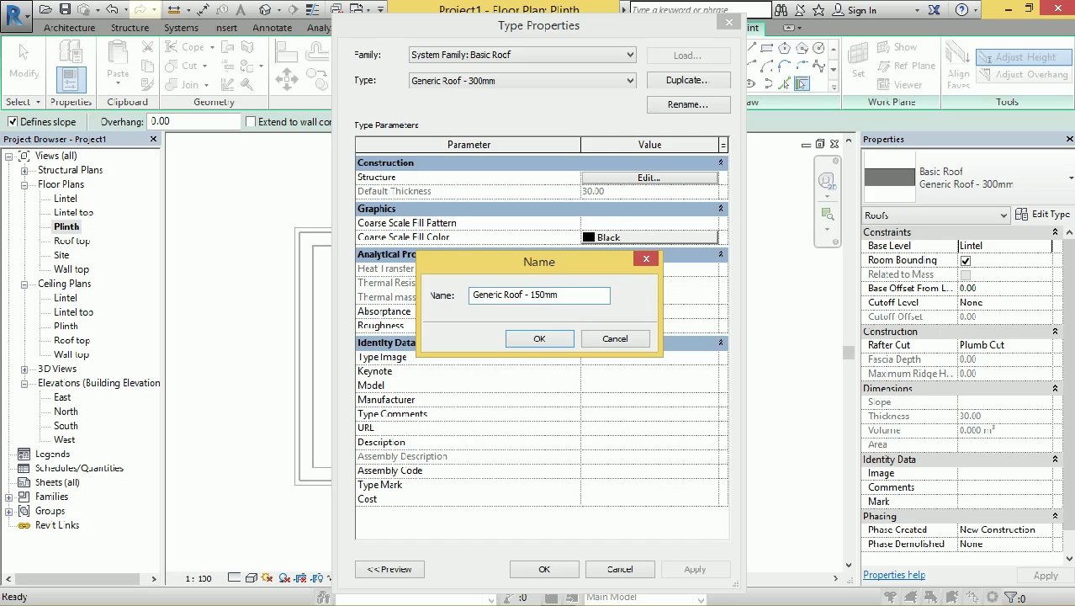
pyautogui.click(539, 339)
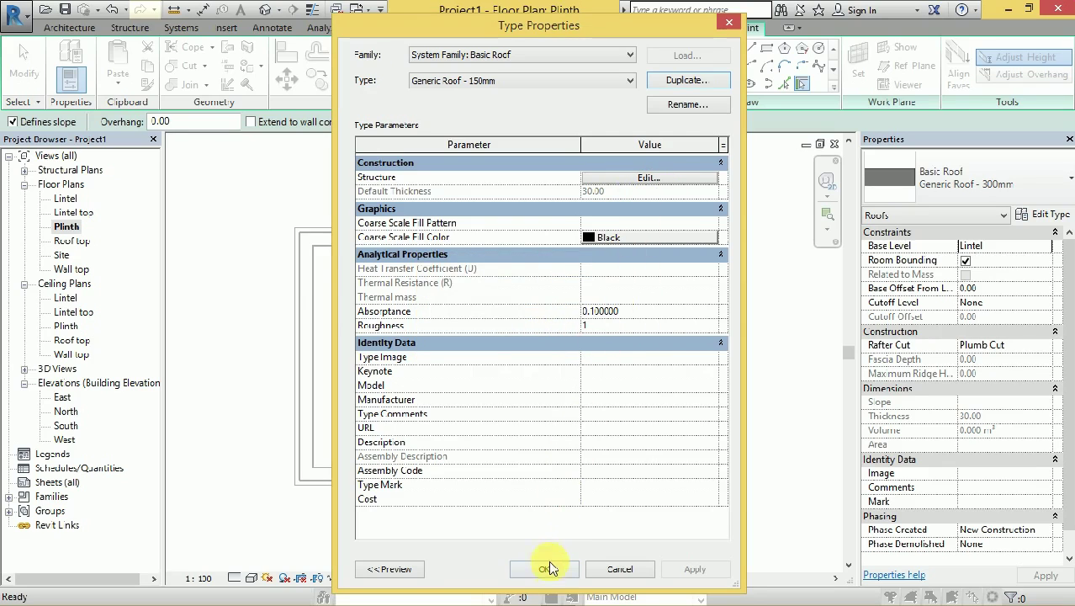
pyautogui.click(546, 570)
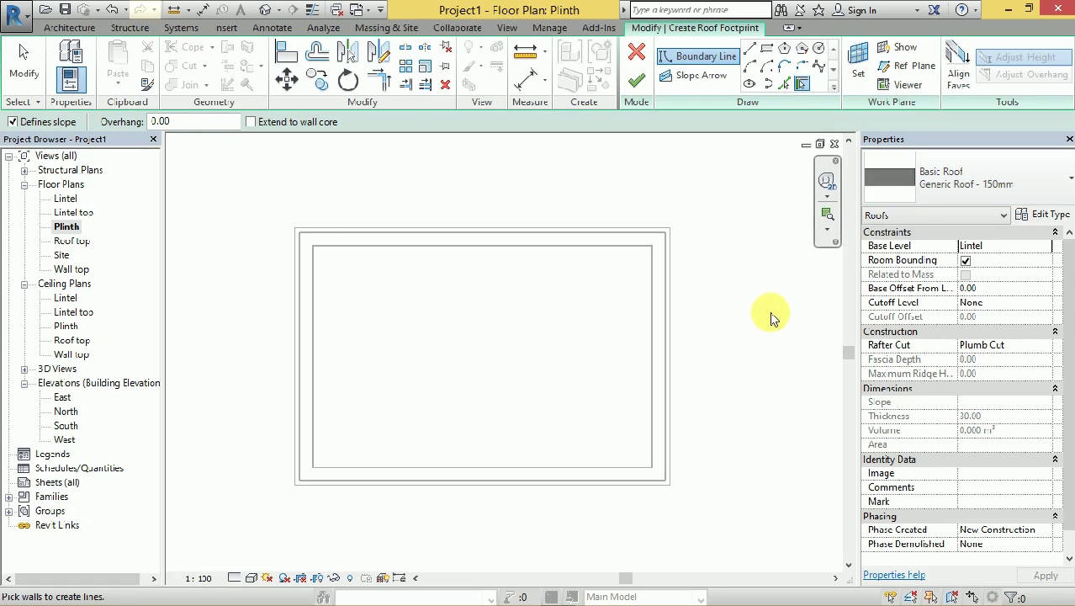
# Sketch the top roof boundary line from the top-left to the top-right wall corner.
pyautogui.scroll(-1, 485, 152)
pyautogui.press('l')
pyautogui.press('i')
pyautogui.click(332, 221)
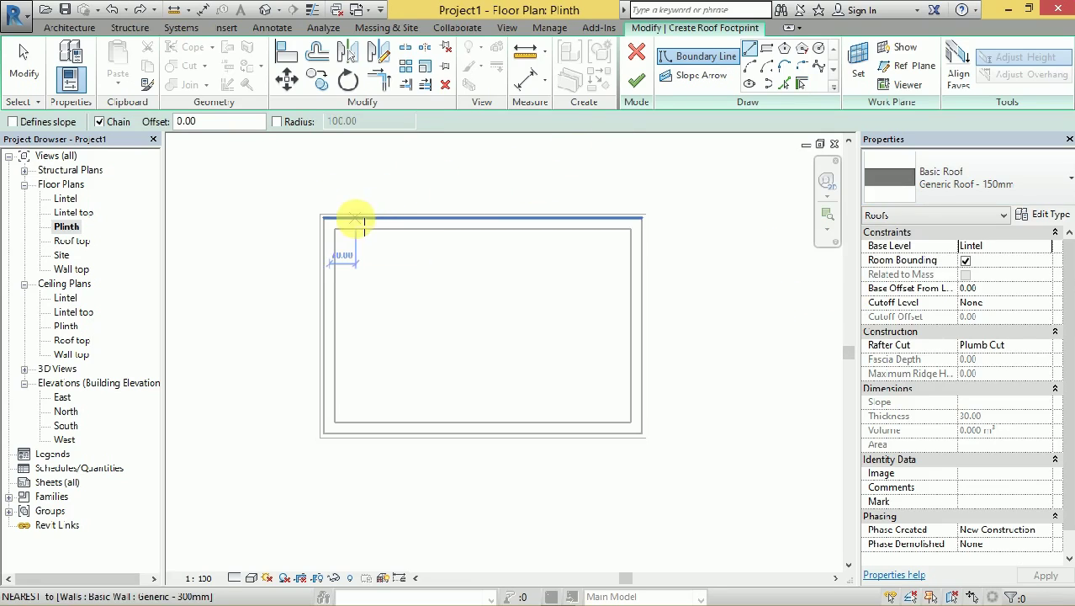
pyautogui.scroll(1, 354, 220)
pyautogui.scroll(2, 309, 213)
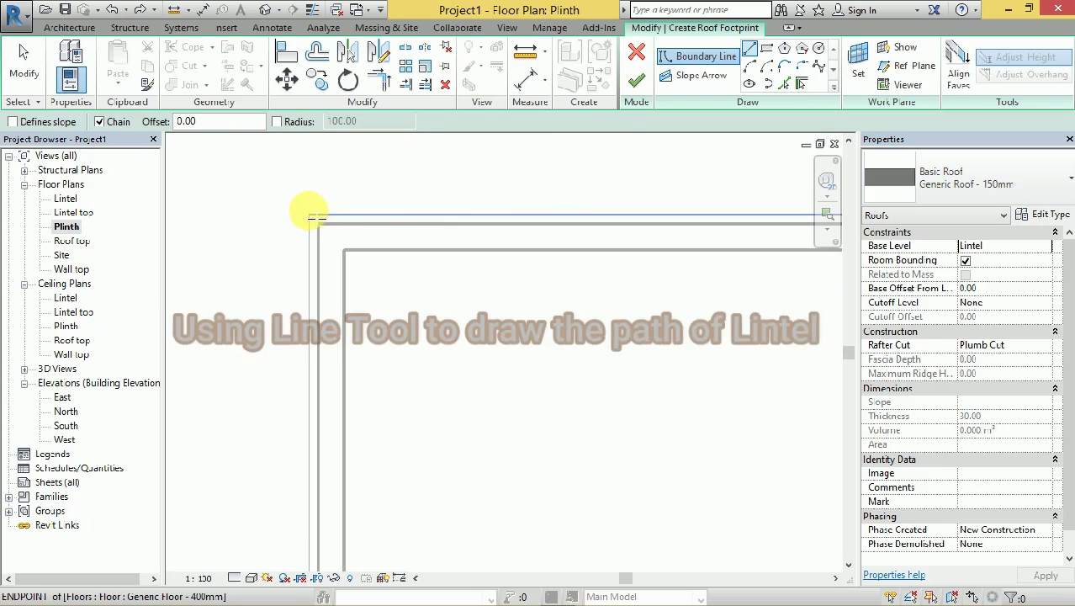
pyautogui.click(311, 215)
pyautogui.scroll(-2, 311, 214)
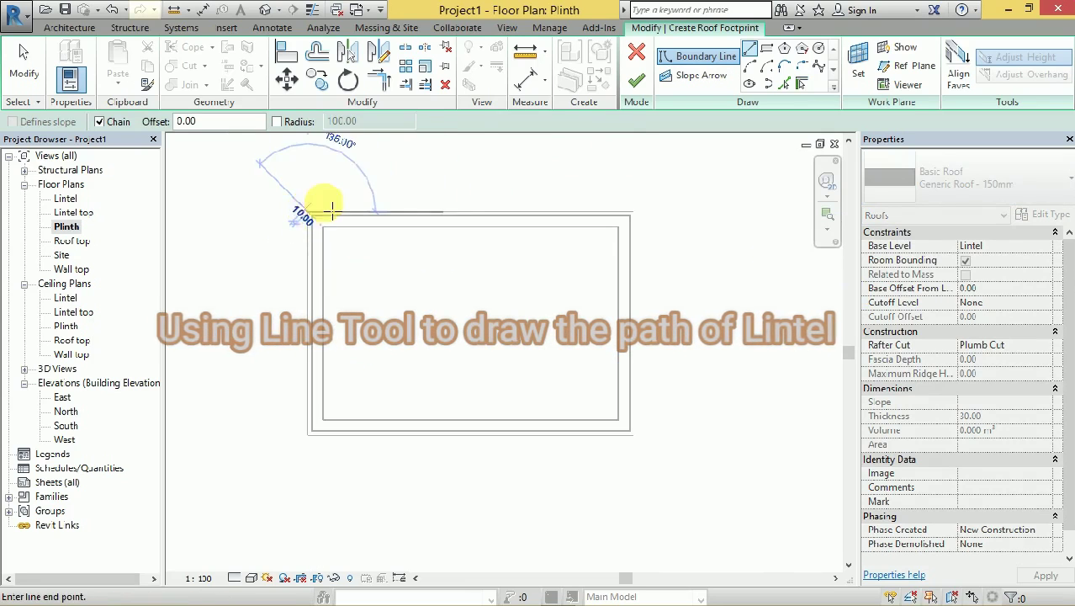
pyautogui.scroll(2, 648, 217)
pyautogui.scroll(1, 647, 217)
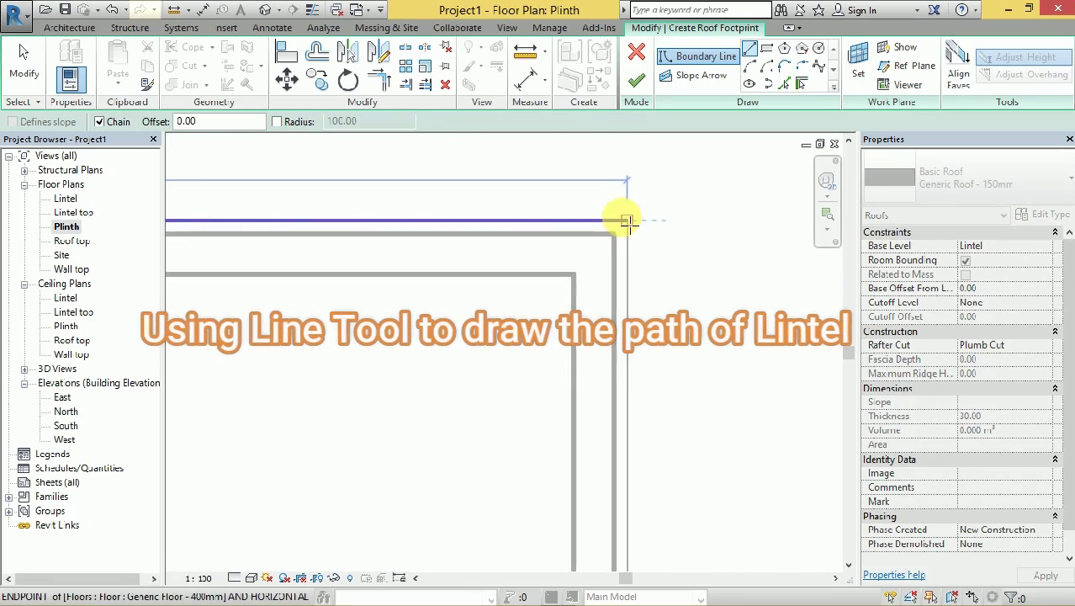
pyautogui.scroll(1, 644, 220)
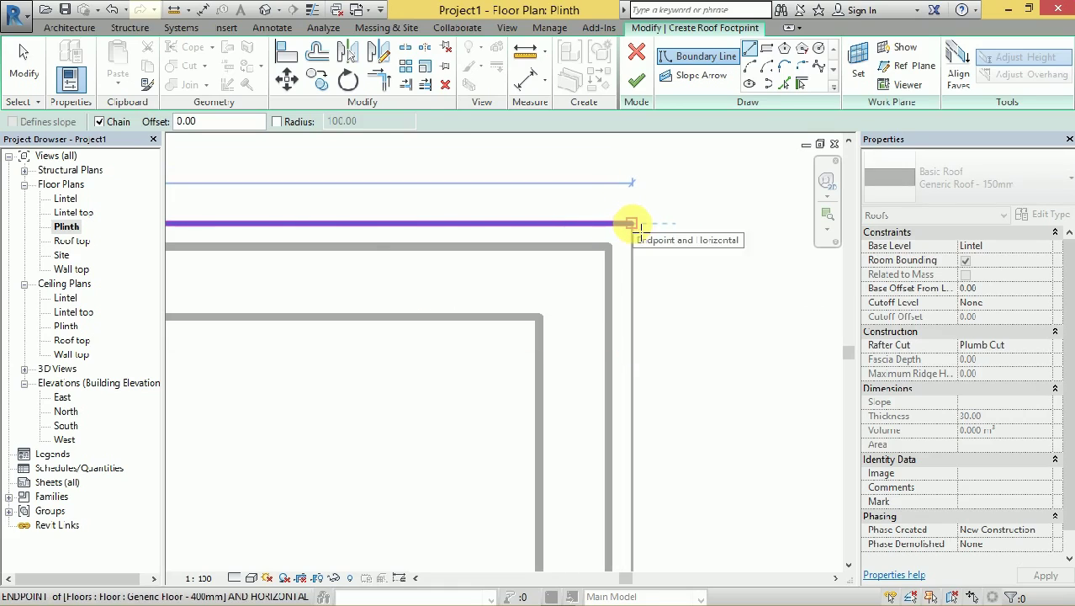
pyautogui.click(633, 223)
# Continue the boundary down to the bottom-right corner and across to the bottom-left corner.
pyautogui.scroll(-1, 631, 224)
pyautogui.scroll(-1, 631, 223)
pyautogui.scroll(-1, 633, 226)
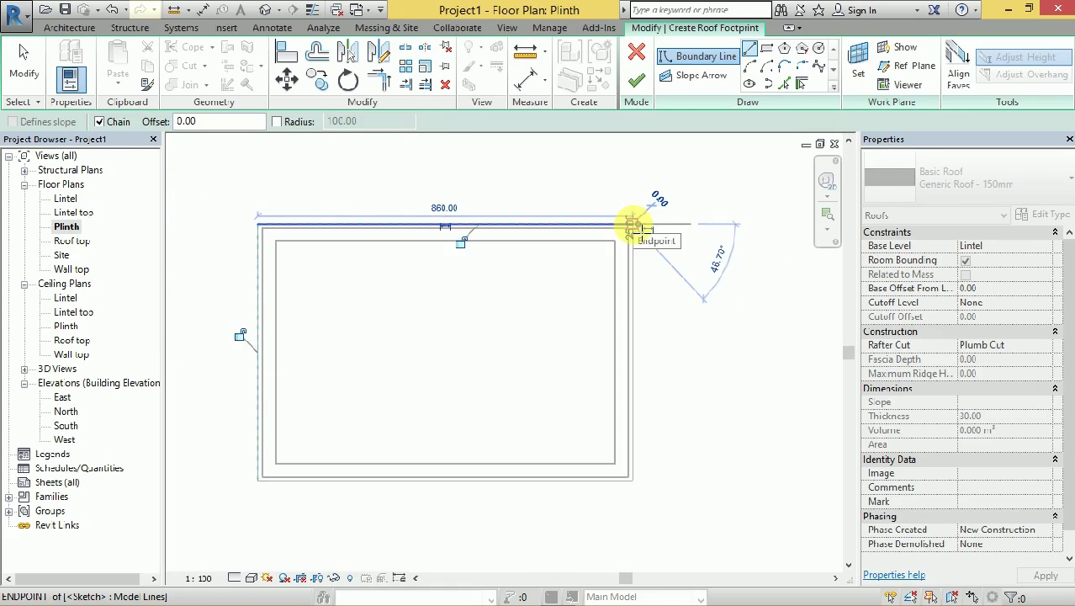
pyautogui.scroll(-3, 633, 337)
pyautogui.scroll(3, 638, 394)
pyautogui.scroll(1, 638, 398)
pyautogui.scroll(1, 637, 392)
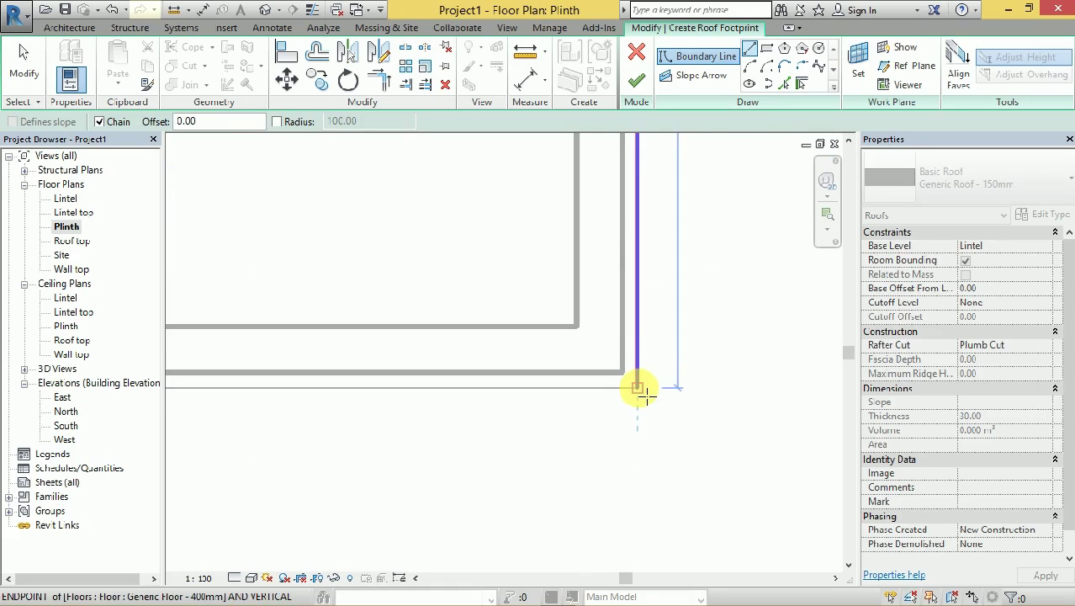
pyautogui.click(637, 389)
pyautogui.scroll(-5, 640, 389)
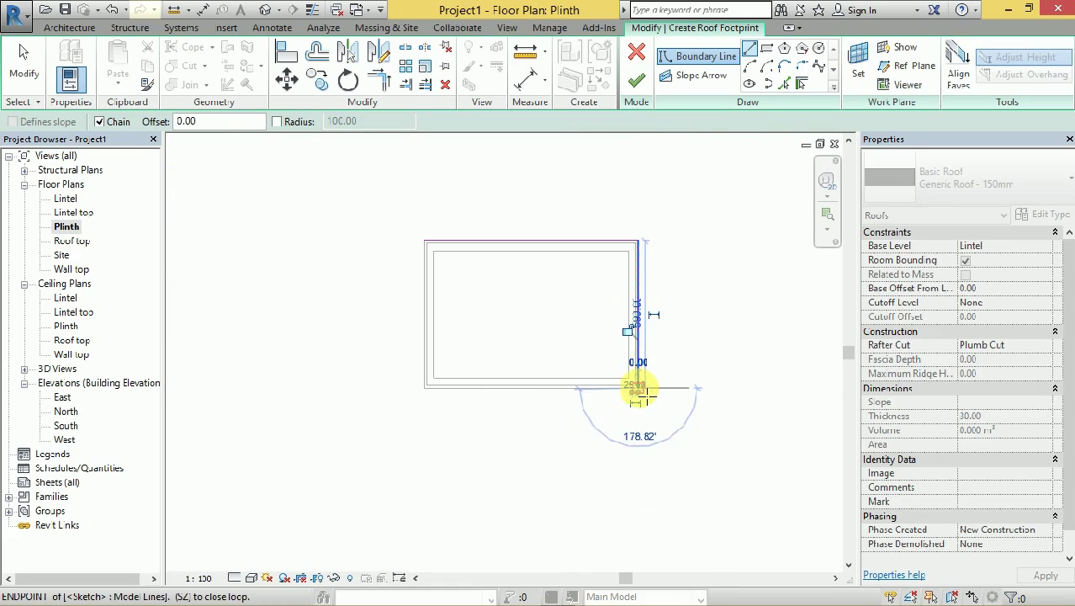
pyautogui.scroll(3, 426, 397)
pyautogui.scroll(1, 429, 391)
pyautogui.scroll(1, 425, 392)
pyautogui.scroll(2, 421, 395)
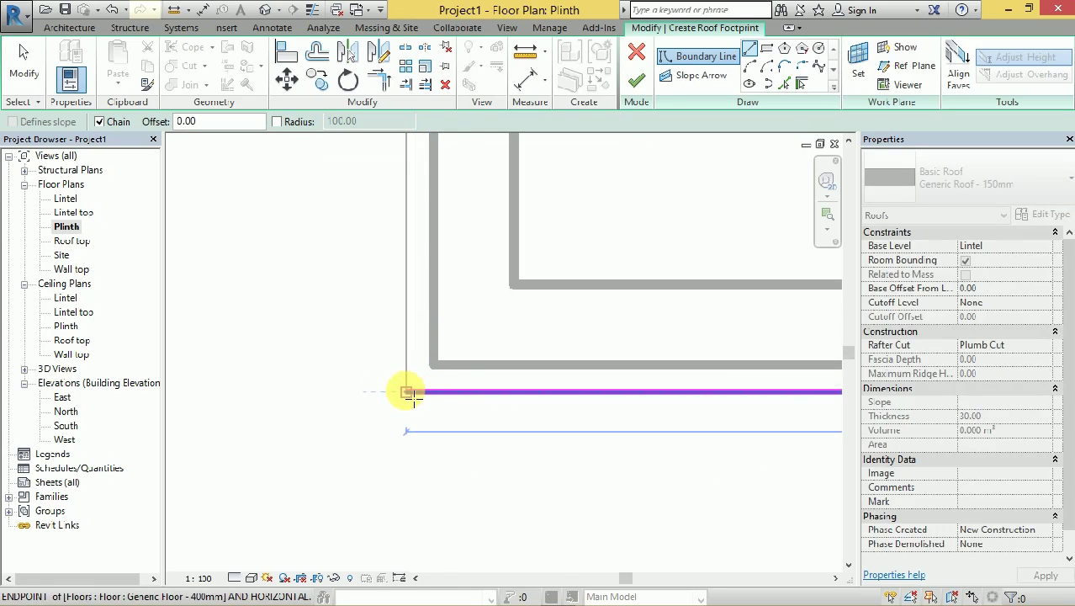
pyautogui.click(408, 392)
# Close the footprint loop back at the top-left corner and exit the line tool.
pyautogui.scroll(-2, 413, 393)
pyautogui.scroll(-2, 408, 385)
pyautogui.scroll(-2, 408, 385)
pyautogui.scroll(-1, 404, 371)
pyautogui.scroll(1, 403, 304)
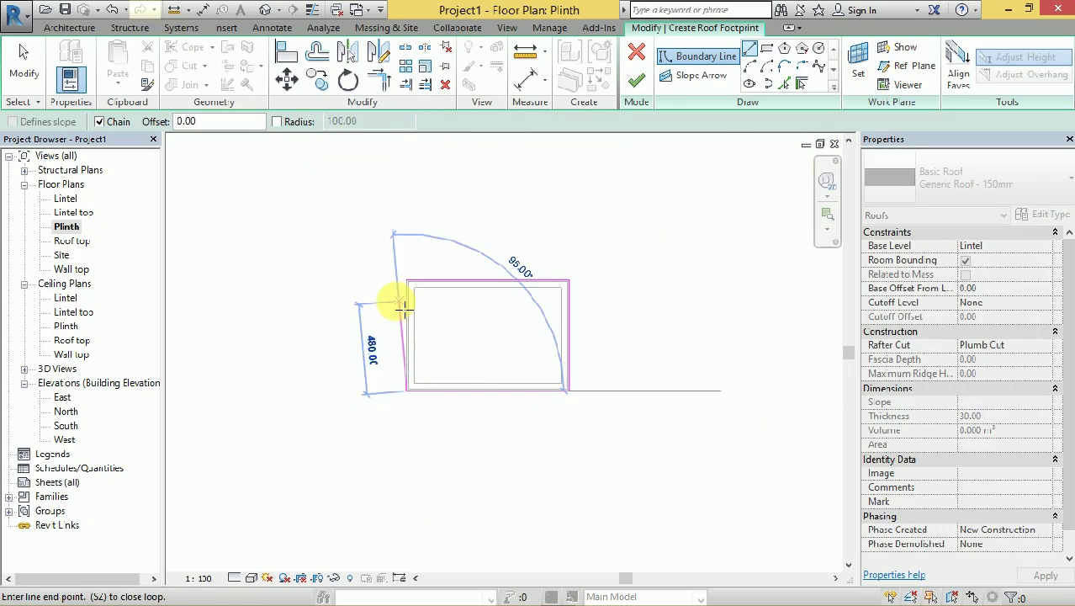
pyautogui.scroll(2, 408, 288)
pyautogui.scroll(2, 415, 256)
pyautogui.scroll(1, 431, 251)
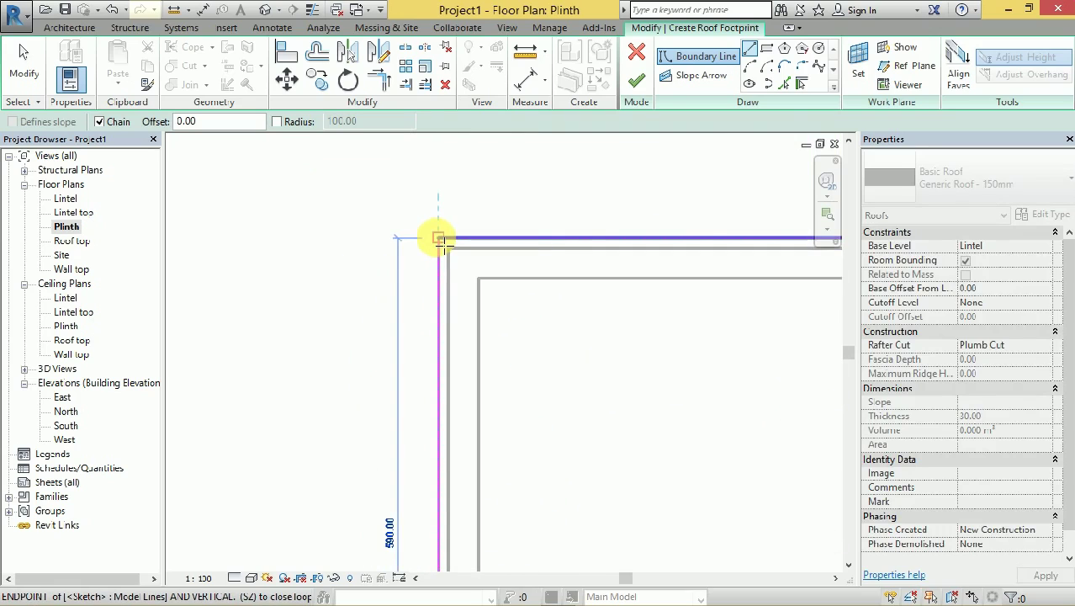
pyautogui.click(438, 239)
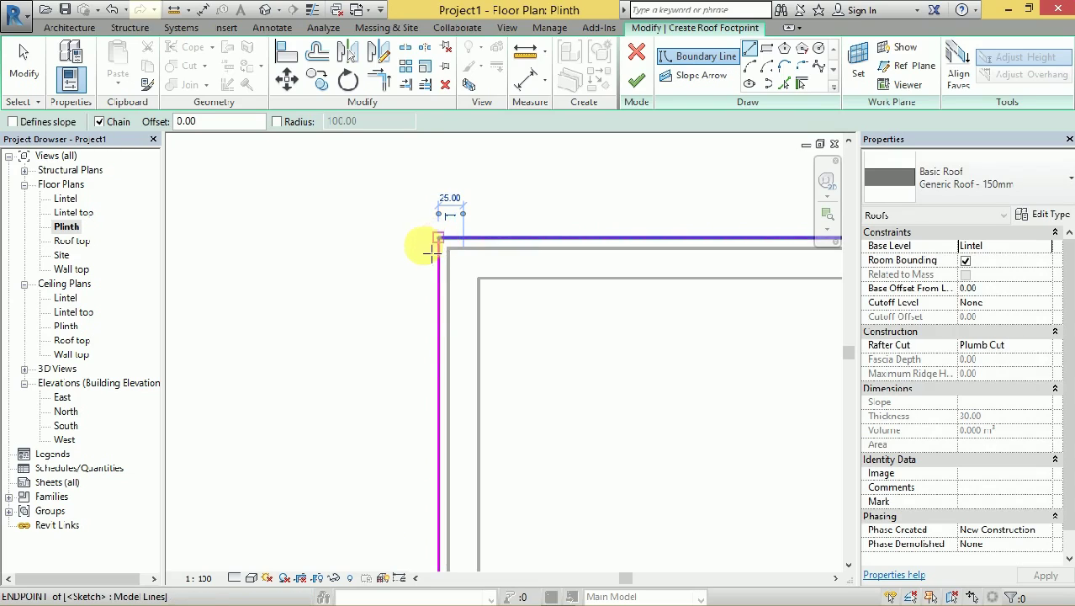
pyautogui.scroll(-2, 383, 234)
pyautogui.scroll(-2, 376, 238)
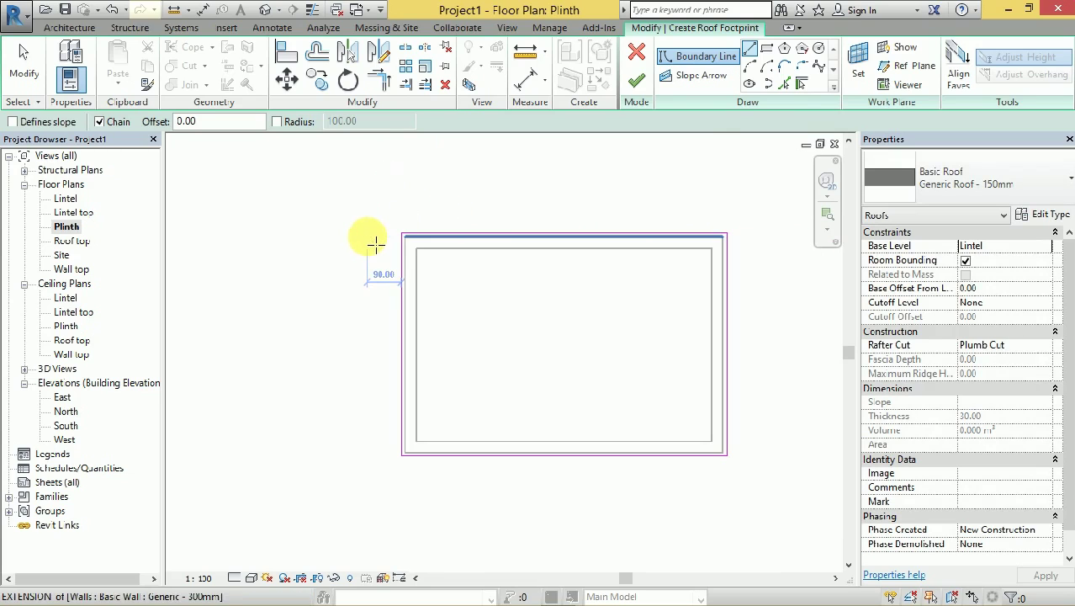
pyautogui.press('Escape')
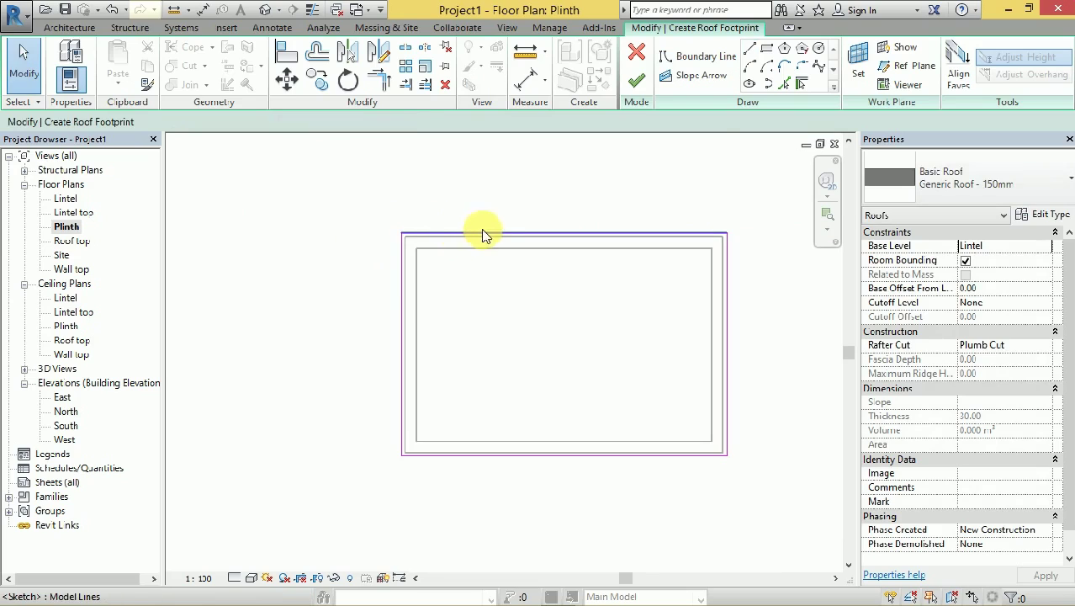
# Move the top footprint line out to 75.00 from the wall.
pyautogui.click(566, 235)
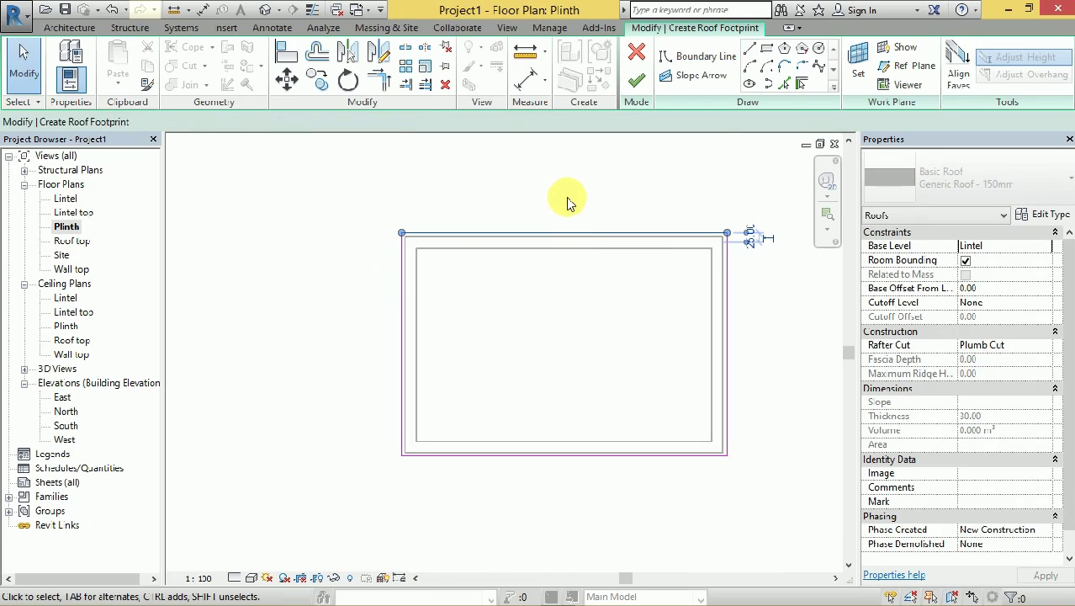
pyautogui.scroll(2, 567, 198)
pyautogui.scroll(-1, 469, 221)
pyautogui.scroll(2, 653, 202)
pyautogui.scroll(1, 710, 211)
pyautogui.scroll(2, 692, 210)
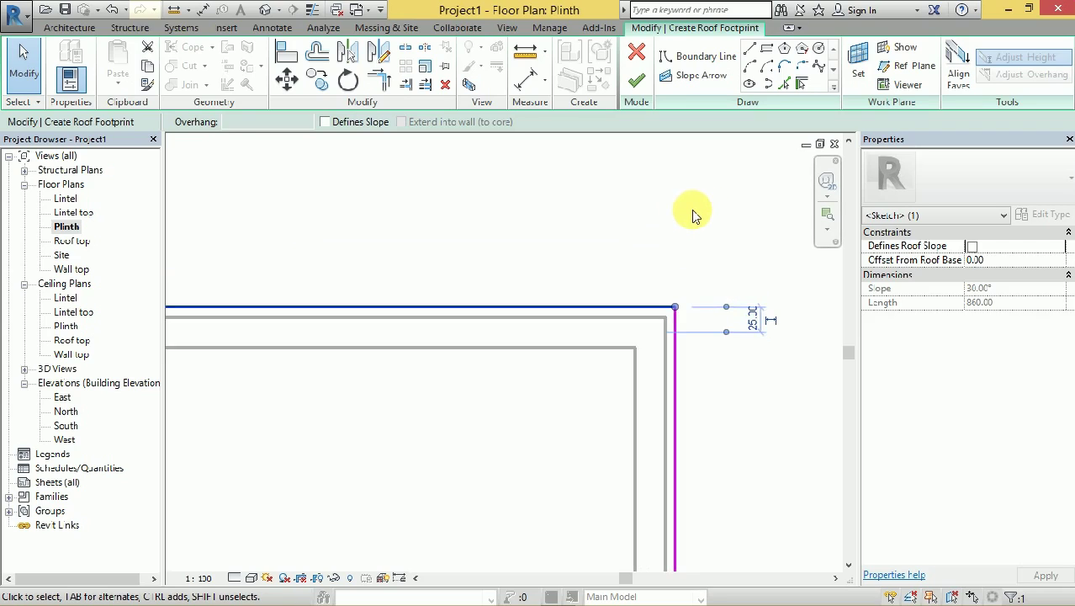
pyautogui.scroll(1, 684, 220)
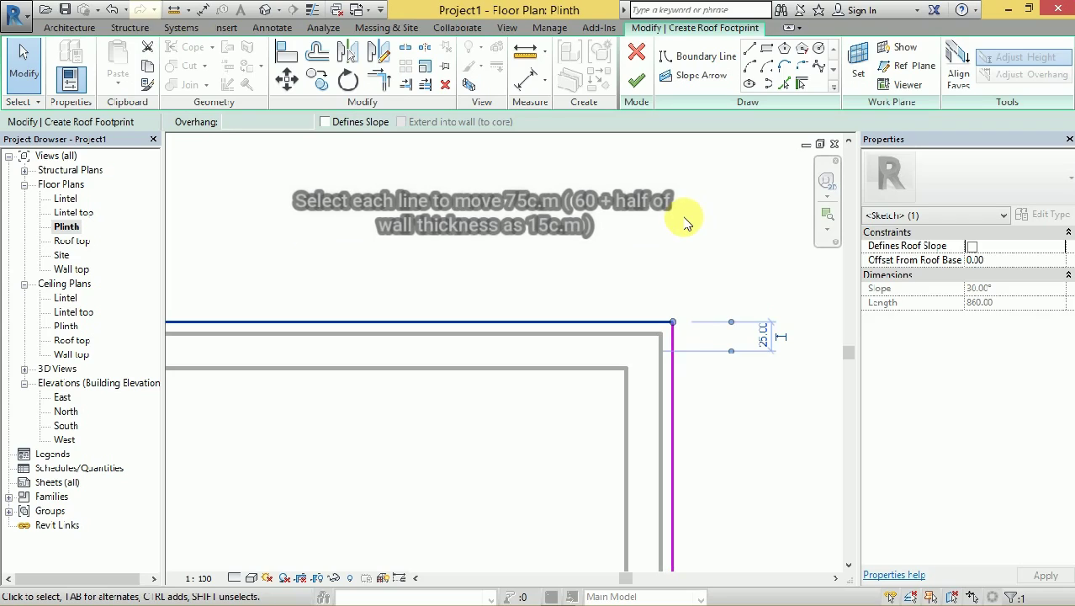
pyautogui.press('Up')
pyautogui.press('Up')
pyautogui.press('Up')
pyautogui.press('Up')
pyautogui.press('Up')
pyautogui.press('Up')
pyautogui.press('Up')
pyautogui.press('Up')
pyautogui.press('Up')
pyautogui.press('Up')
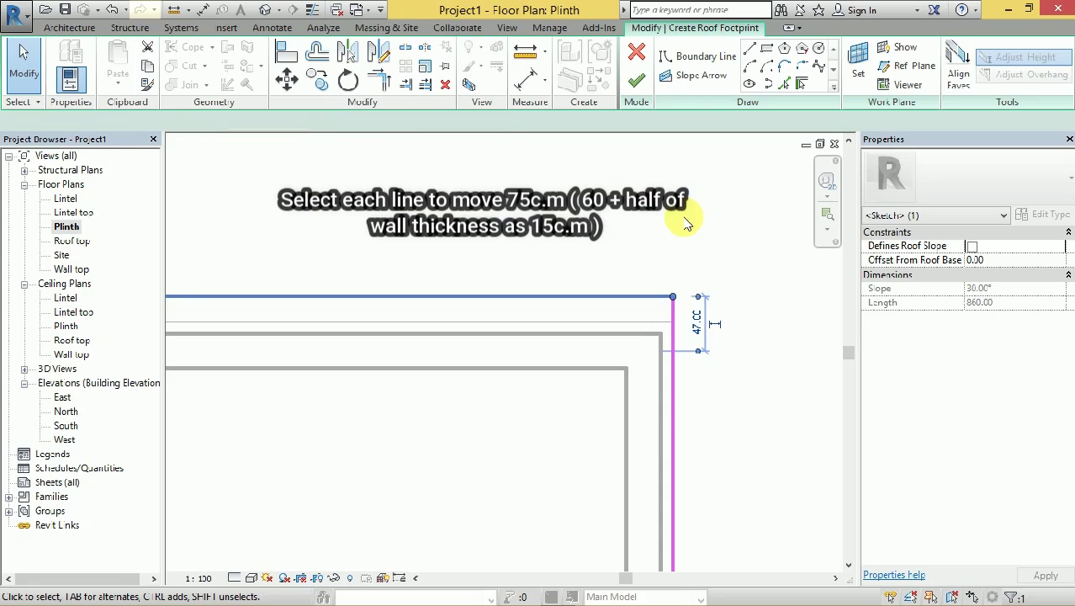
pyautogui.press('Up')
pyautogui.press('Up')
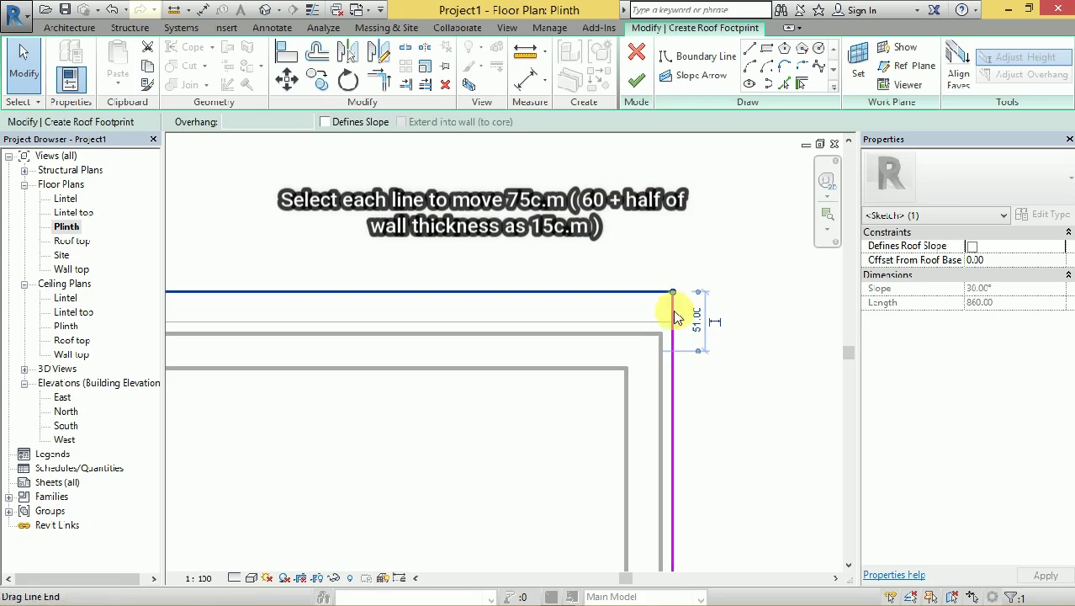
pyautogui.click(698, 324)
pyautogui.write('75')
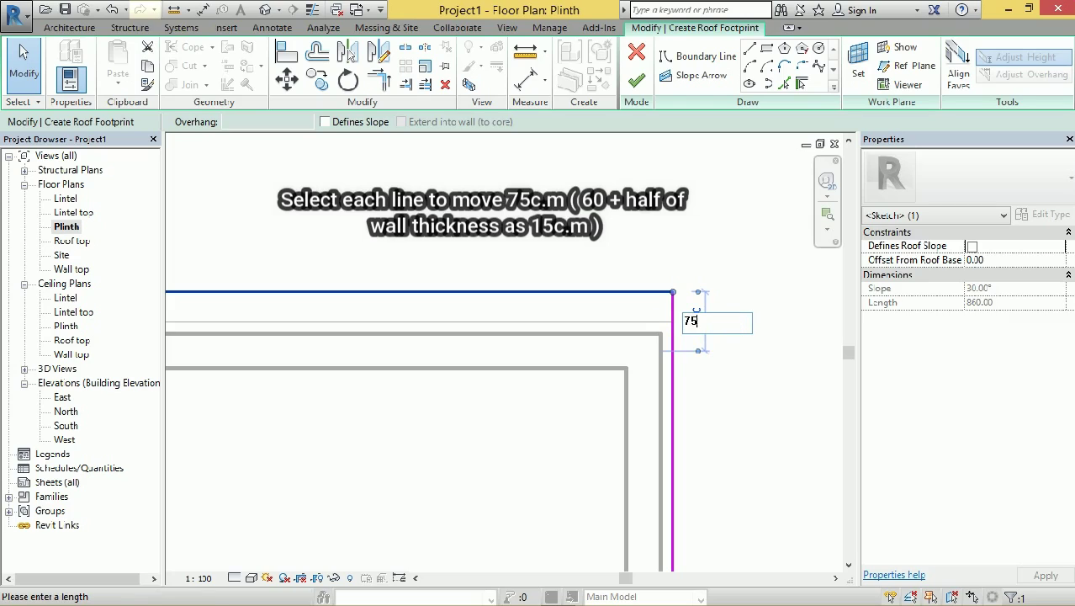
pyautogui.press('Return')
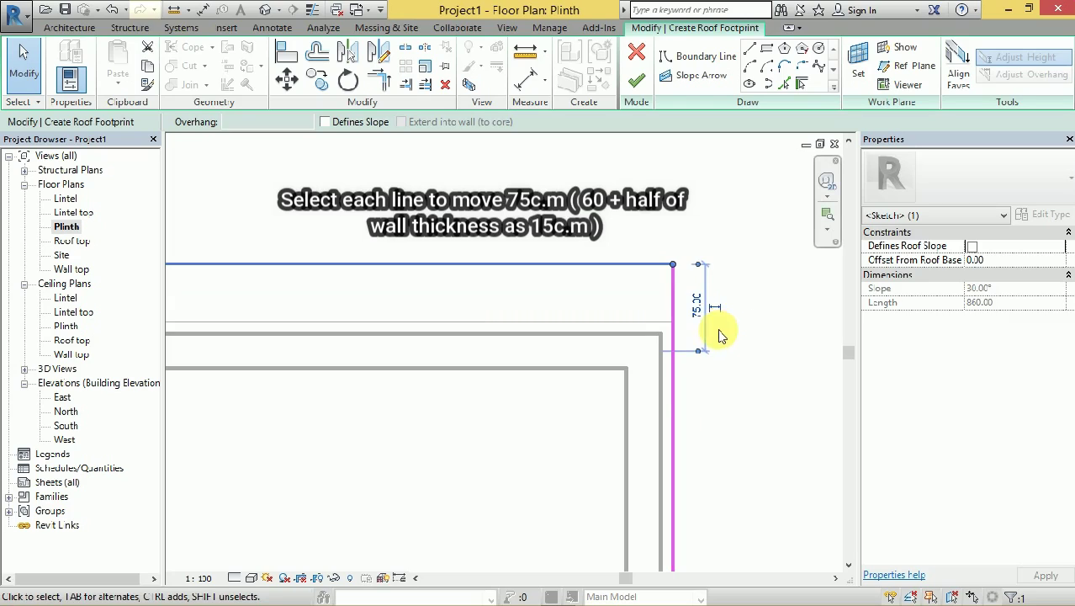
# Move the right footprint line out to 75.00 from the wall.
pyautogui.click(682, 428)
pyautogui.scroll(-2, 699, 354)
pyautogui.scroll(-3, 723, 324)
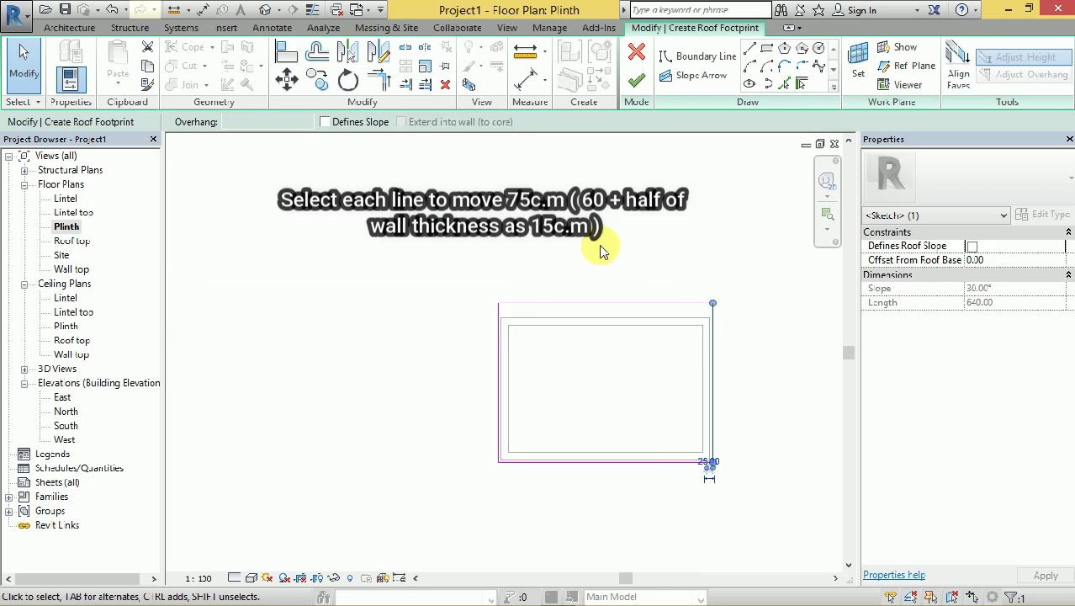
pyautogui.scroll(3, 673, 384)
pyautogui.scroll(2, 661, 343)
pyautogui.scroll(2, 644, 450)
pyautogui.scroll(2, 677, 416)
pyautogui.scroll(2, 681, 414)
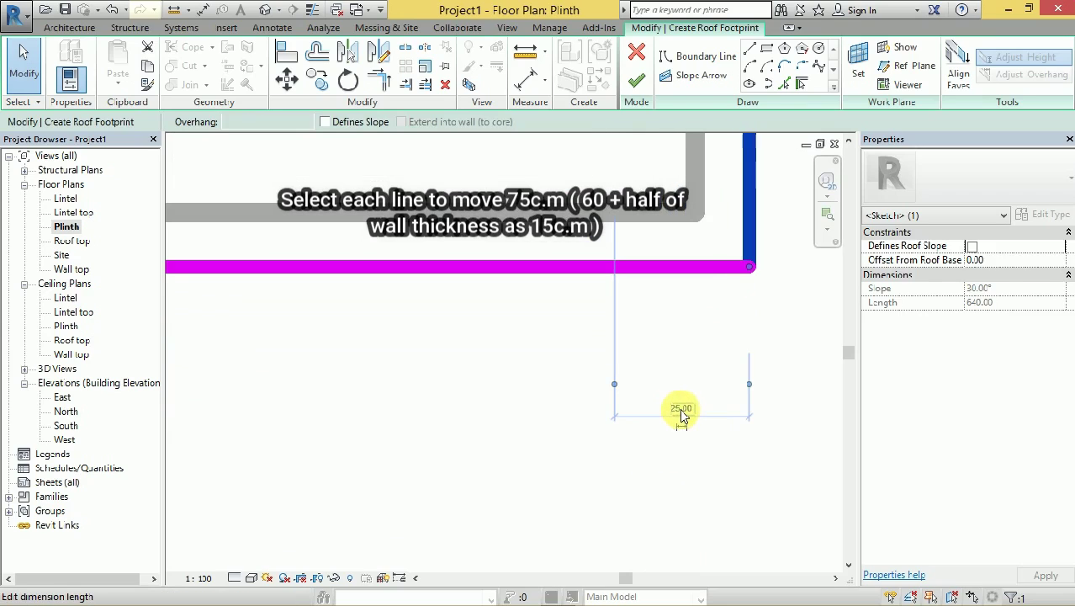
pyautogui.click(683, 412)
pyautogui.write('75')
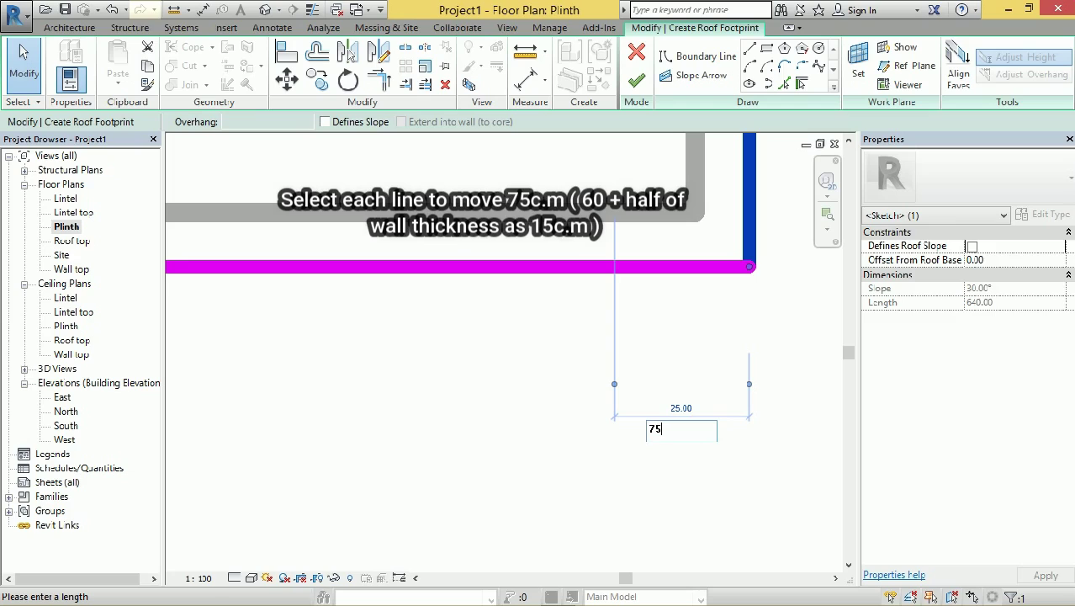
pyautogui.press('Return')
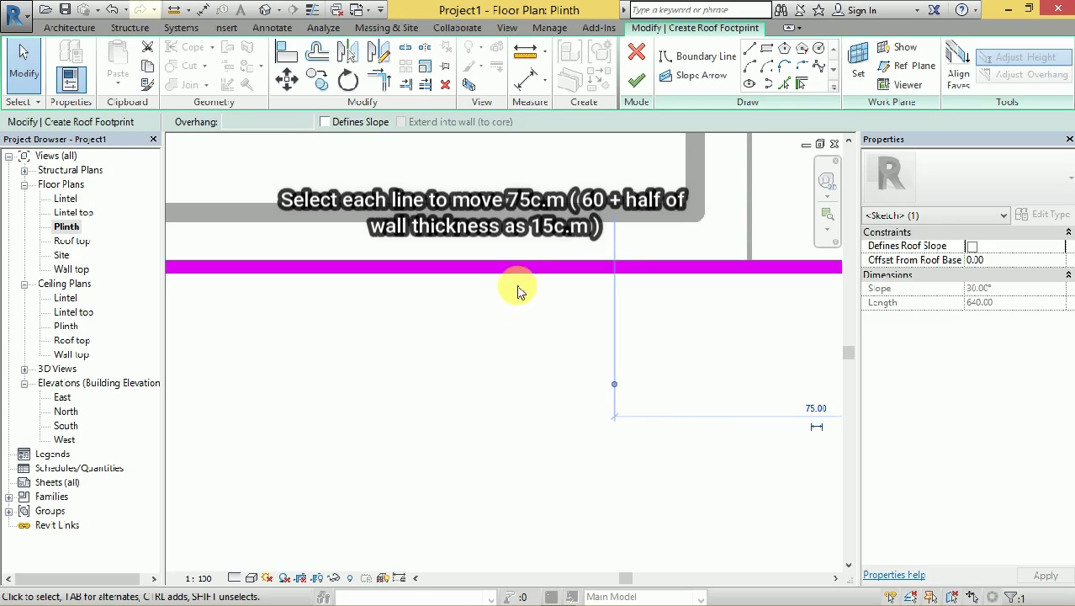
# Move the bottom footprint line out to 75.00 from the wall.
pyautogui.click(524, 266)
pyautogui.scroll(-3, 537, 315)
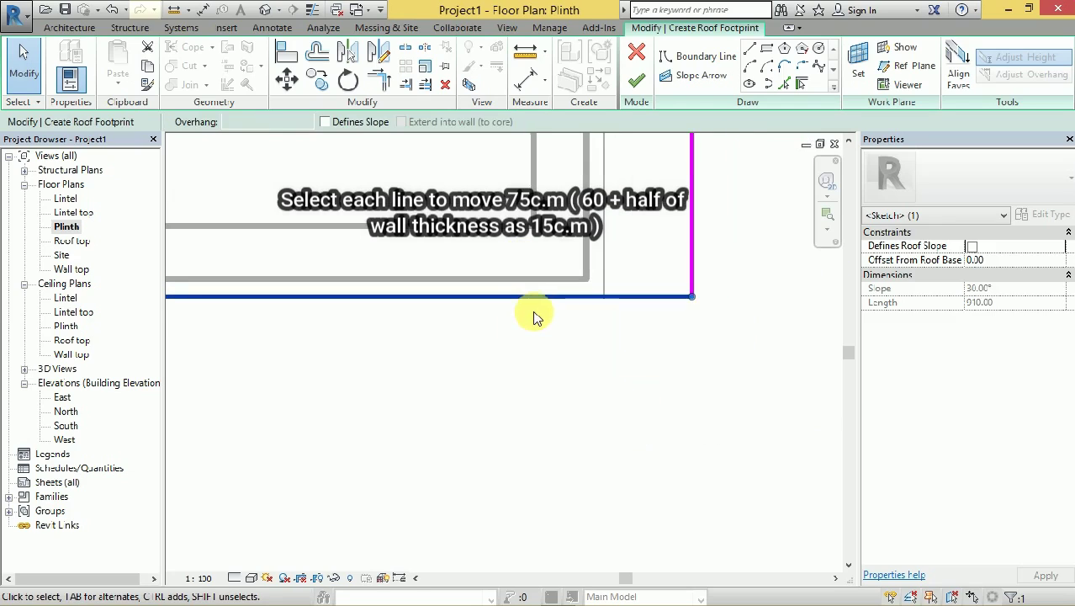
pyautogui.scroll(-3, 537, 315)
pyautogui.scroll(1, 374, 310)
pyautogui.scroll(1, 371, 308)
pyautogui.scroll(1, 373, 299)
pyautogui.scroll(1, 391, 313)
pyautogui.scroll(1, 389, 327)
pyautogui.scroll(1, 389, 327)
pyautogui.click(492, 296)
pyautogui.write('75')
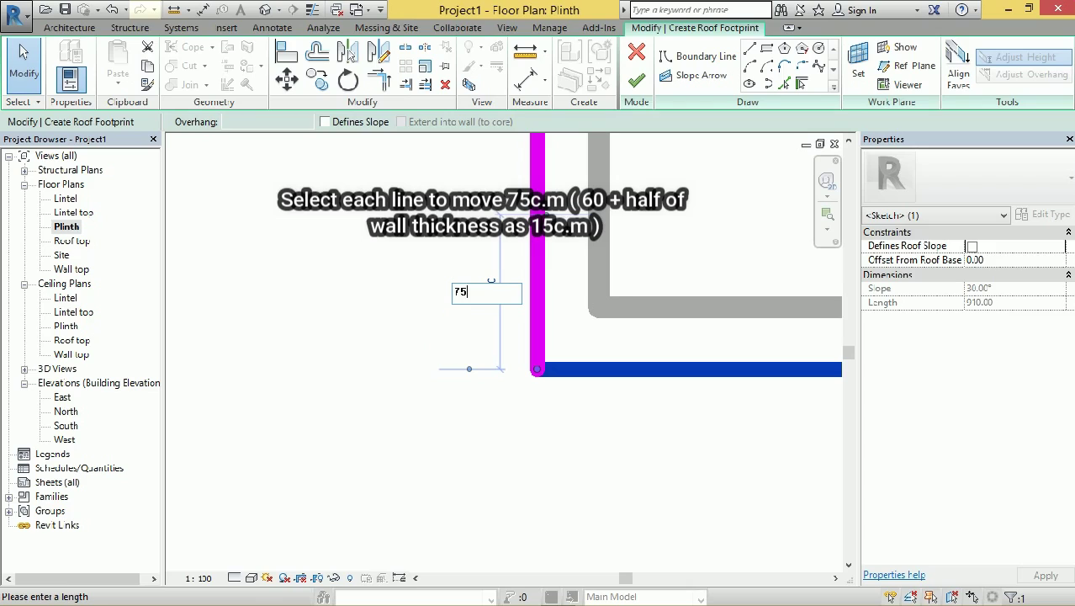
pyautogui.press('Return')
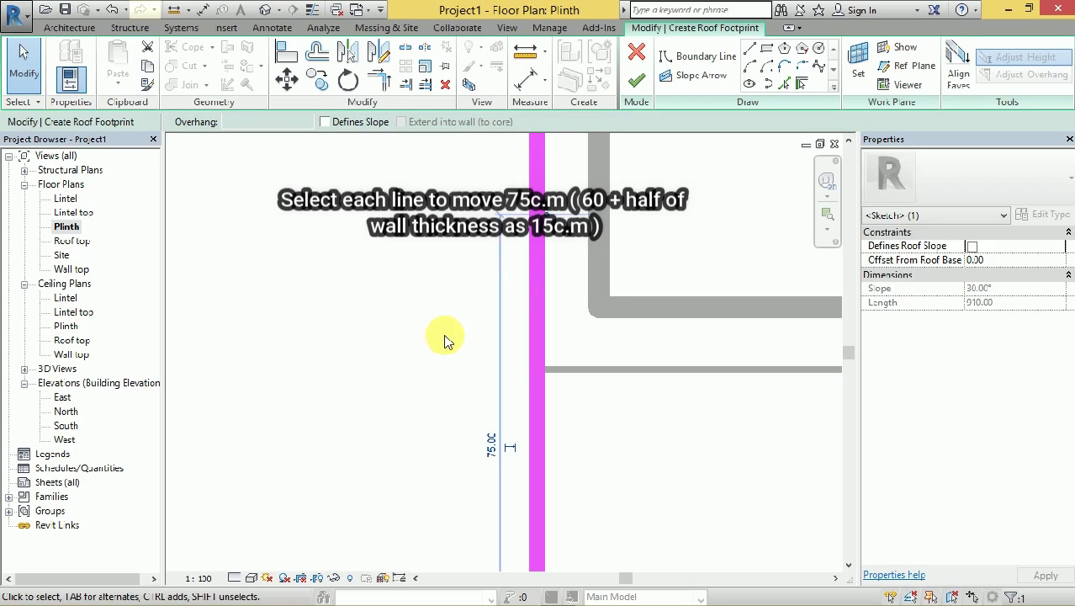
# Move the left footprint line out to 75.00 from the wall, then deselect it.
pyautogui.scroll(-1, 404, 404)
pyautogui.scroll(-1, 380, 427)
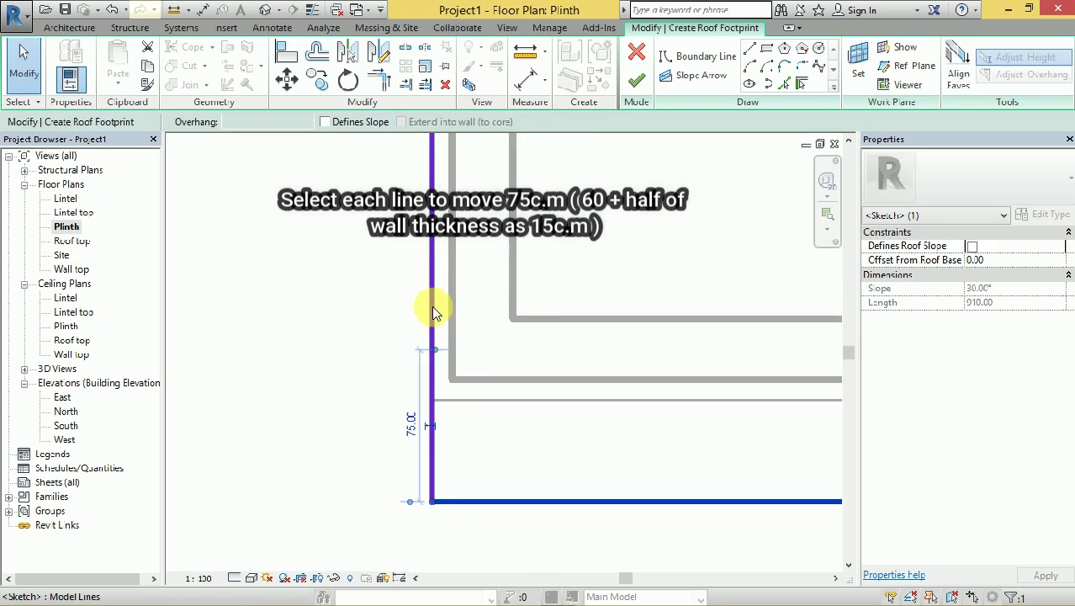
pyautogui.click(432, 307)
pyautogui.scroll(-2, 389, 387)
pyautogui.scroll(-2, 376, 416)
pyautogui.scroll(-1, 379, 296)
pyautogui.scroll(2, 372, 261)
pyautogui.scroll(1, 367, 270)
pyautogui.scroll(1, 366, 270)
pyautogui.scroll(1, 371, 280)
pyautogui.scroll(1, 388, 296)
pyautogui.click(444, 299)
pyautogui.write('75')
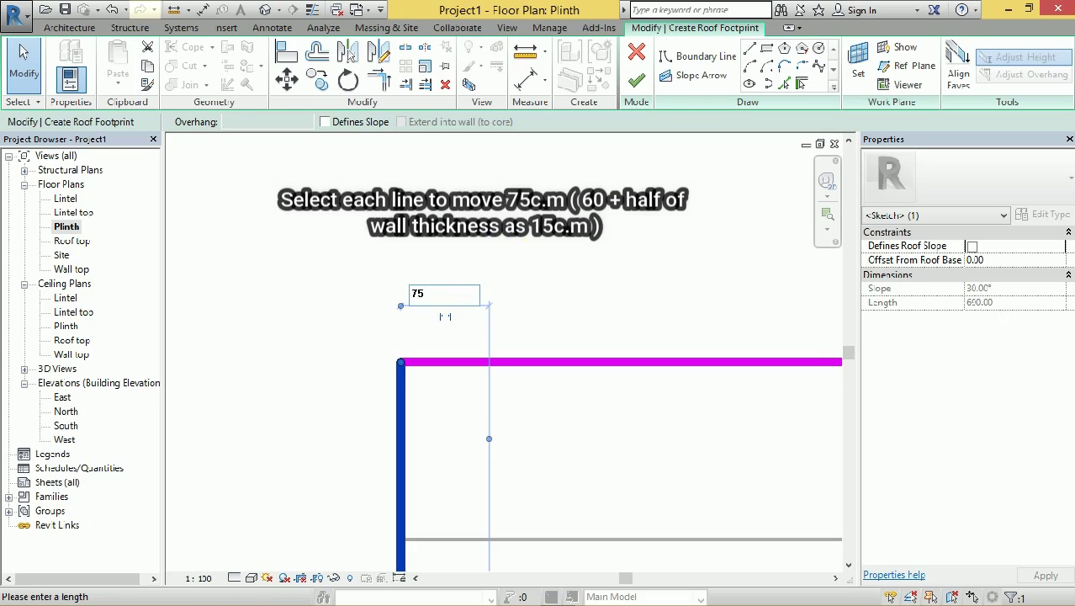
pyautogui.press('Return')
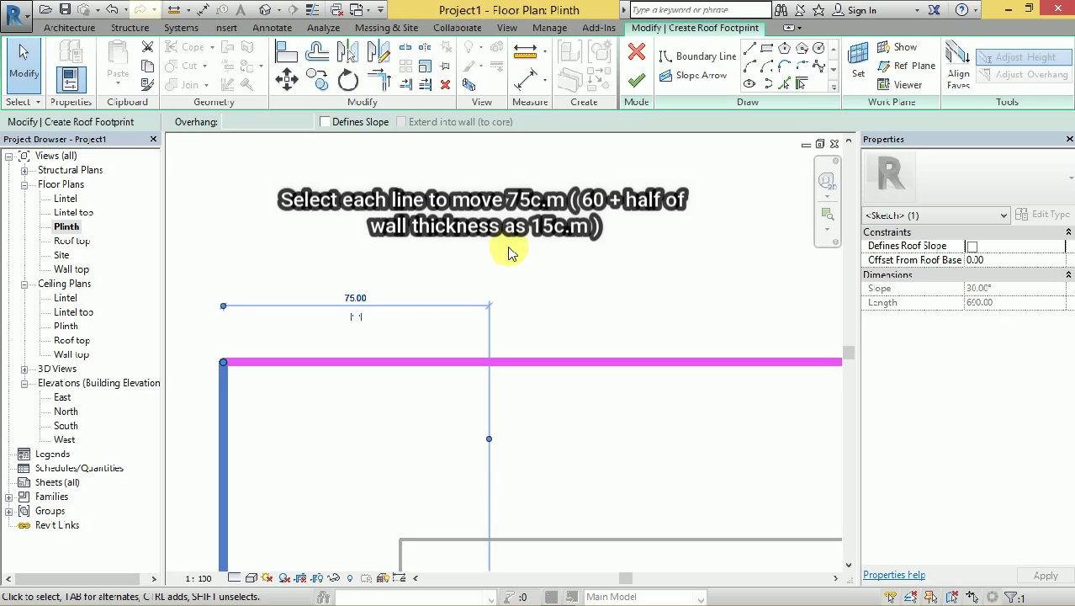
pyautogui.scroll(-2, 471, 248)
pyautogui.scroll(-1, 370, 246)
pyautogui.scroll(-1, 318, 251)
pyautogui.scroll(-1, 314, 257)
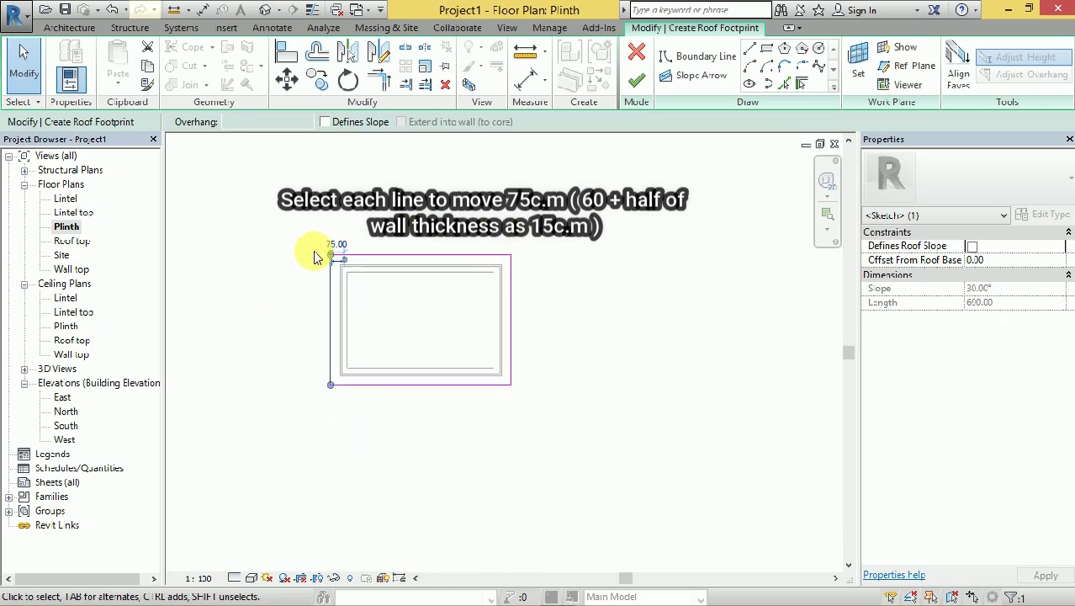
pyautogui.click(364, 312)
pyautogui.scroll(1, 362, 308)
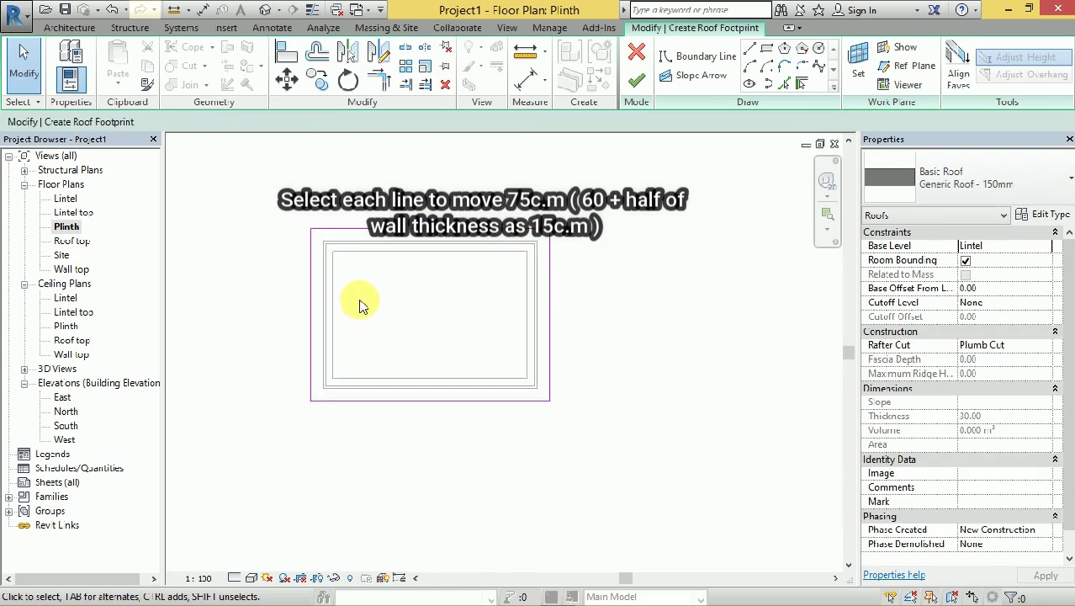
pyautogui.scroll(1, 360, 304)
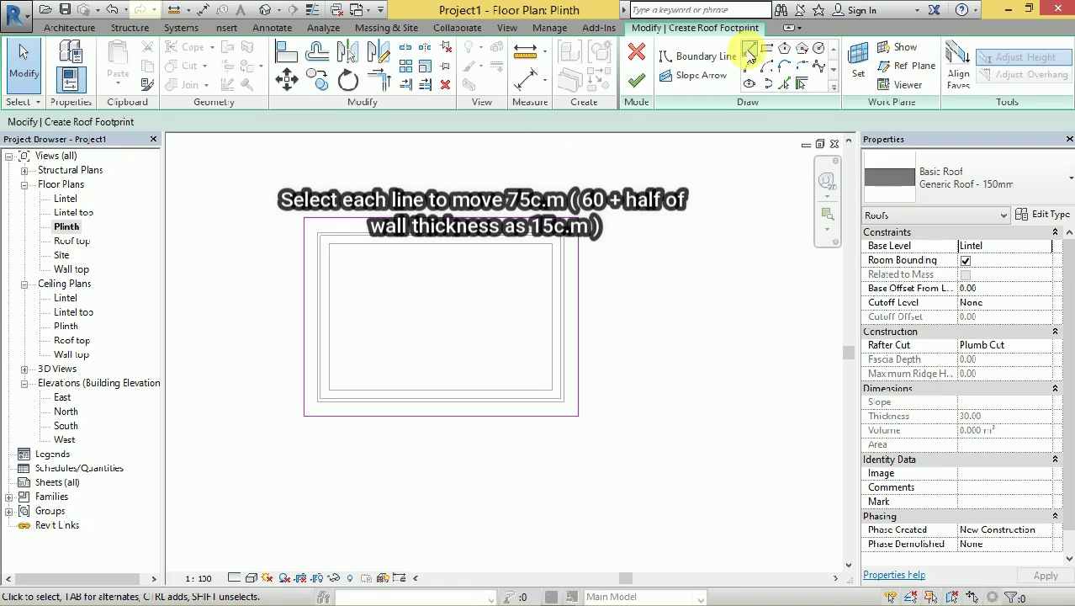
# Sketch an inner boundary rectangle along the wall corners and finish the roof footprint.
pyautogui.click(768, 50)
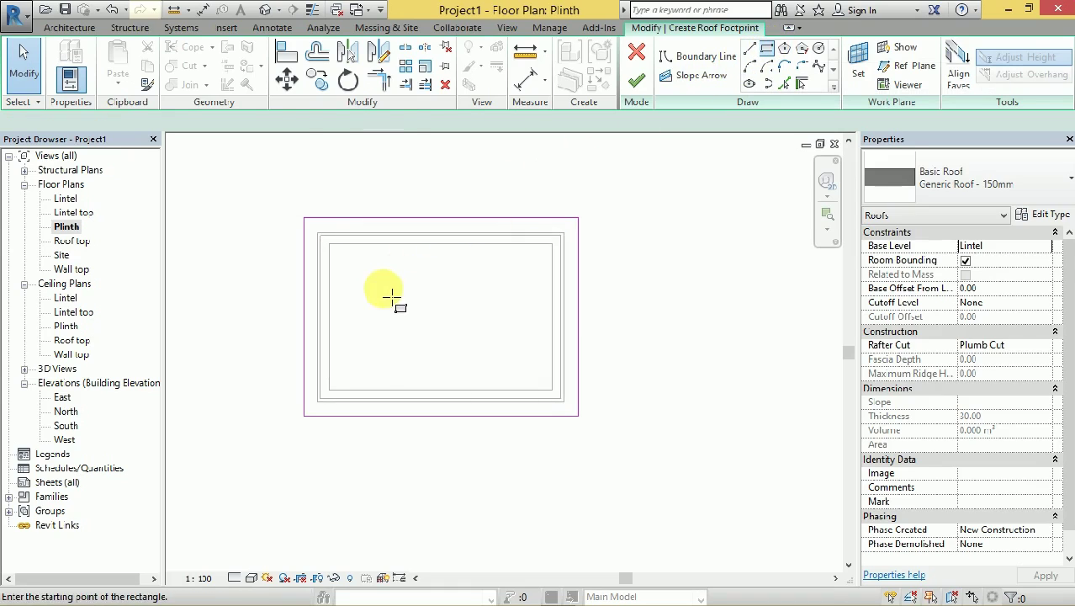
pyautogui.scroll(1, 355, 319)
pyautogui.scroll(1, 311, 268)
pyautogui.scroll(2, 311, 267)
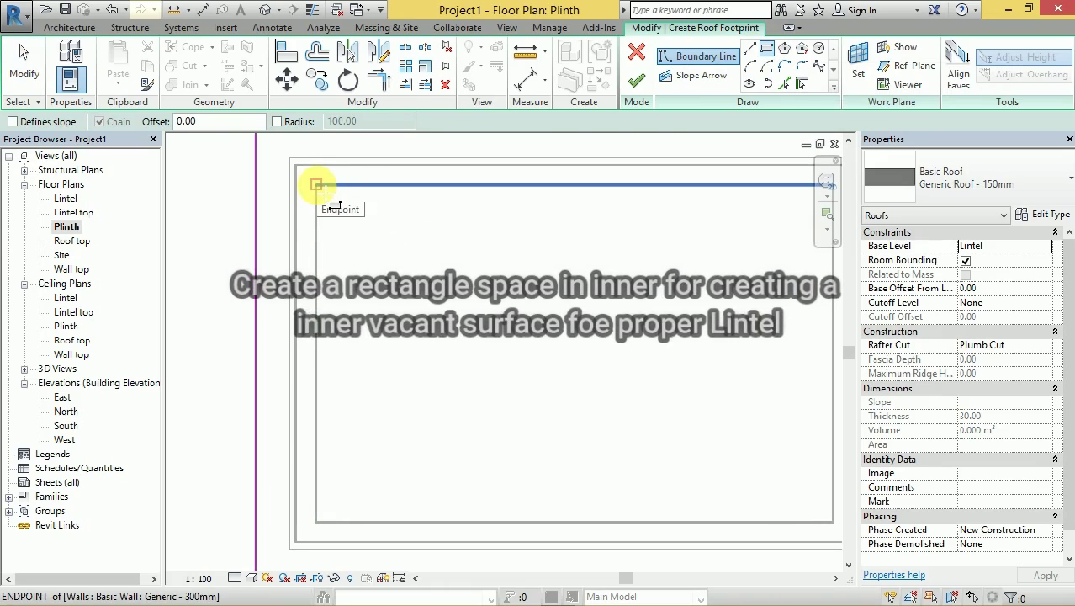
pyautogui.scroll(-2, 324, 193)
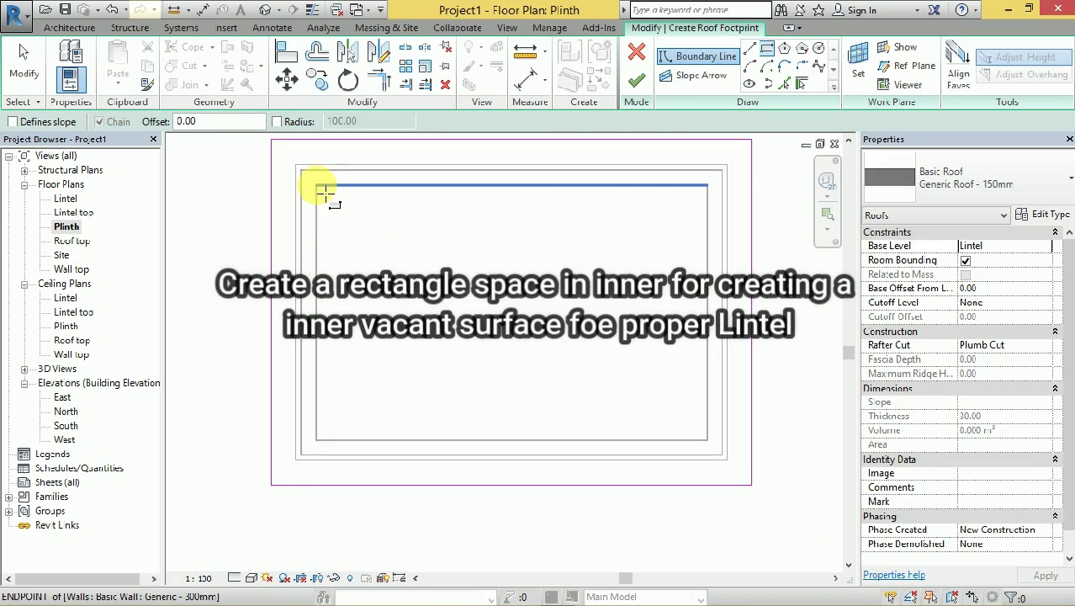
pyautogui.click(325, 192)
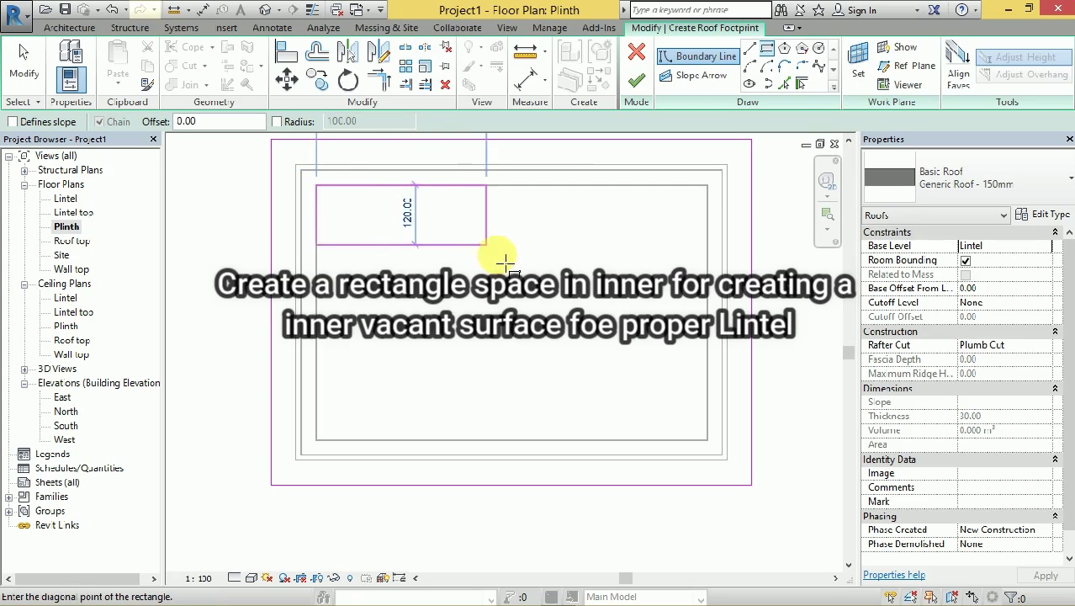
pyautogui.click(708, 439)
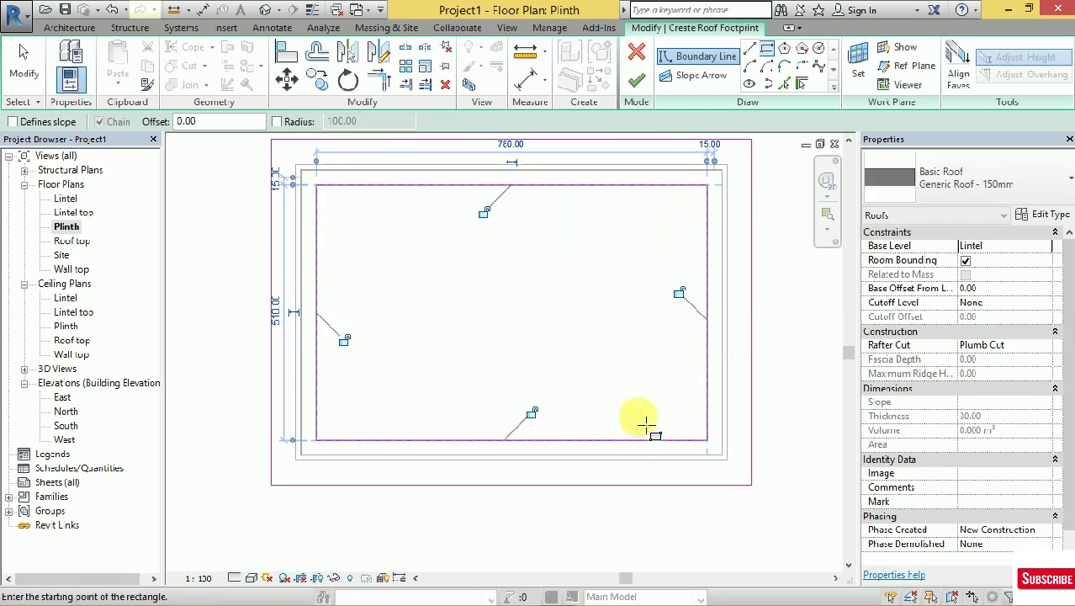
pyautogui.press('Escape')
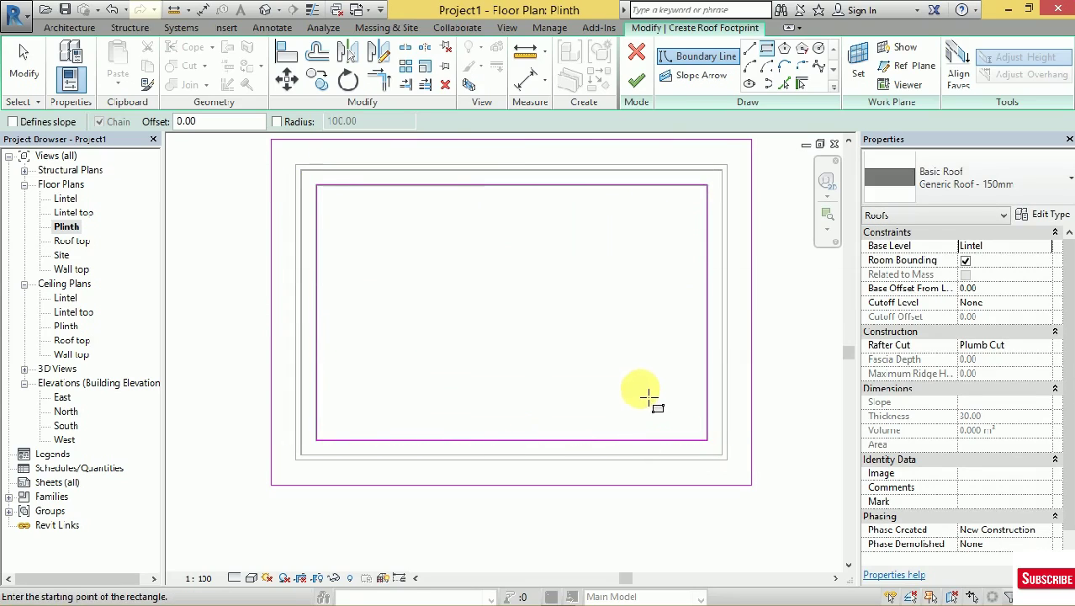
pyautogui.press('Escape')
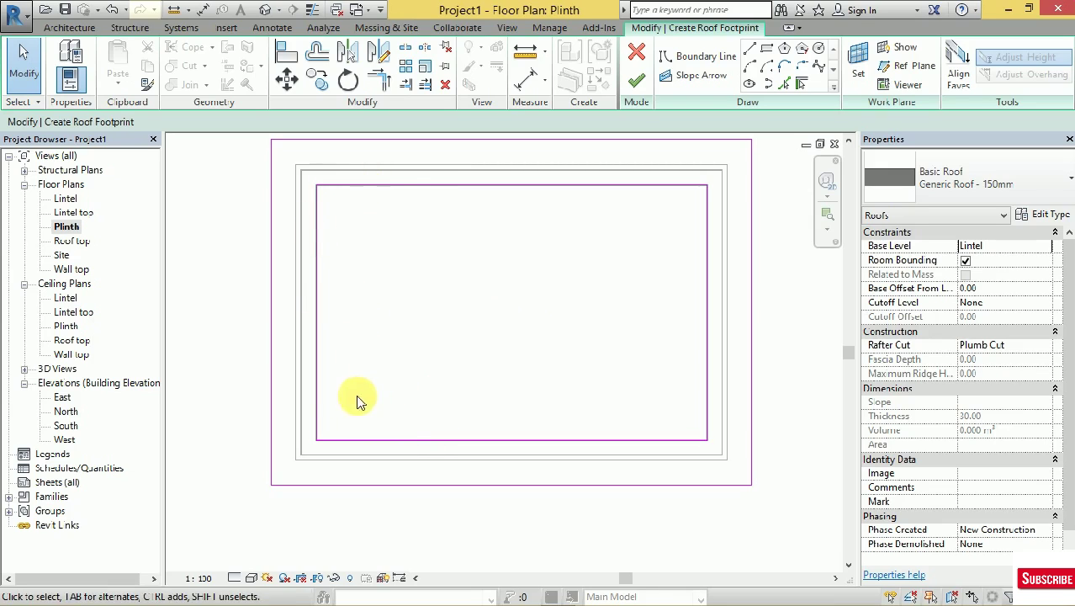
pyautogui.scroll(-2, 428, 383)
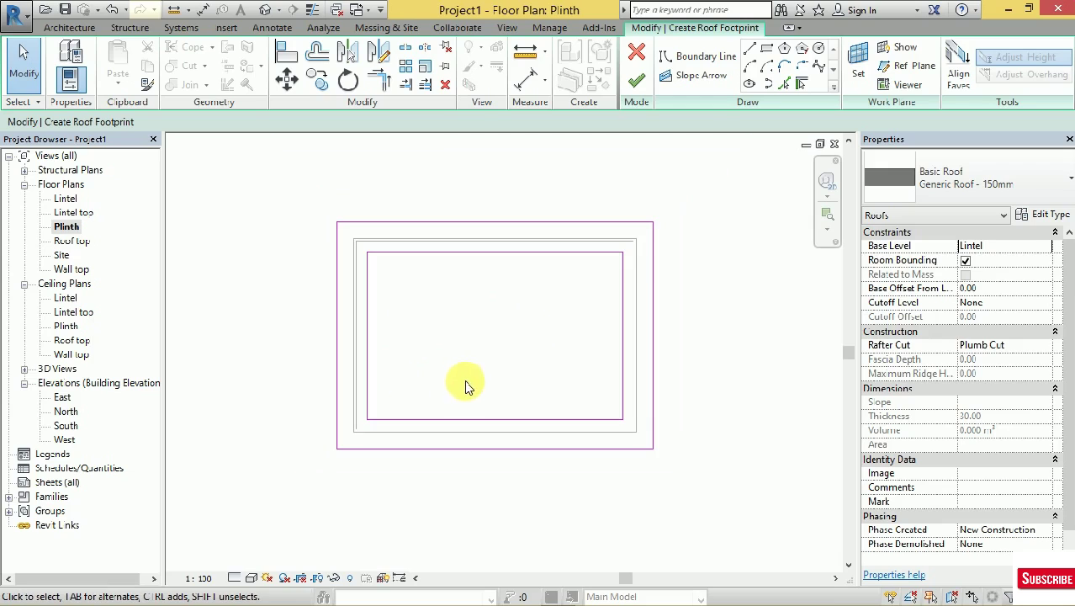
pyautogui.click(636, 80)
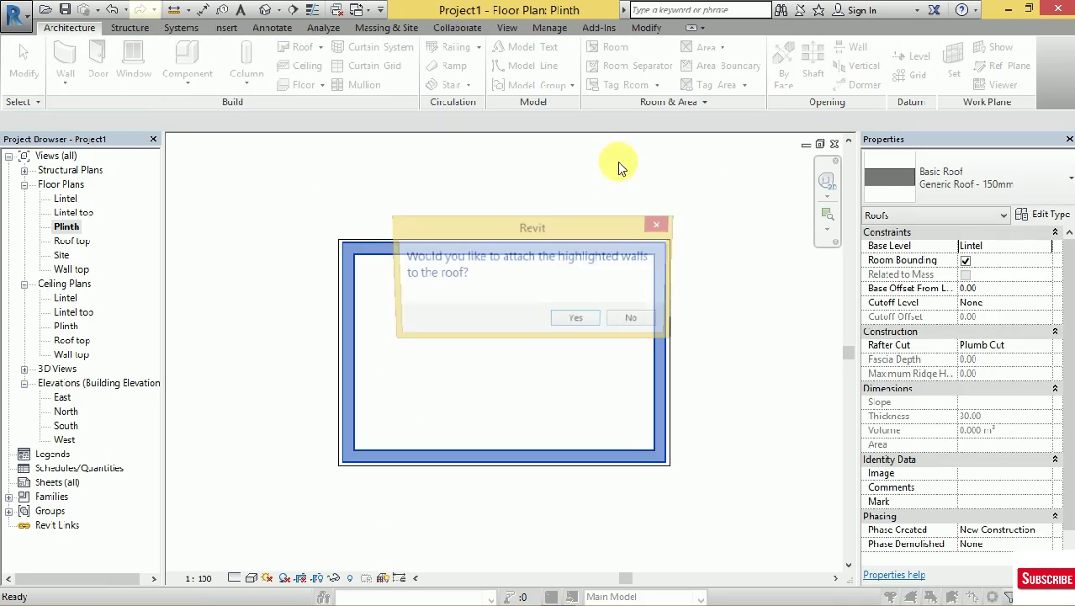
# Attach the walls to the roof and inspect the ring-shaped roof in the default 3D view.
pyautogui.click(577, 322)
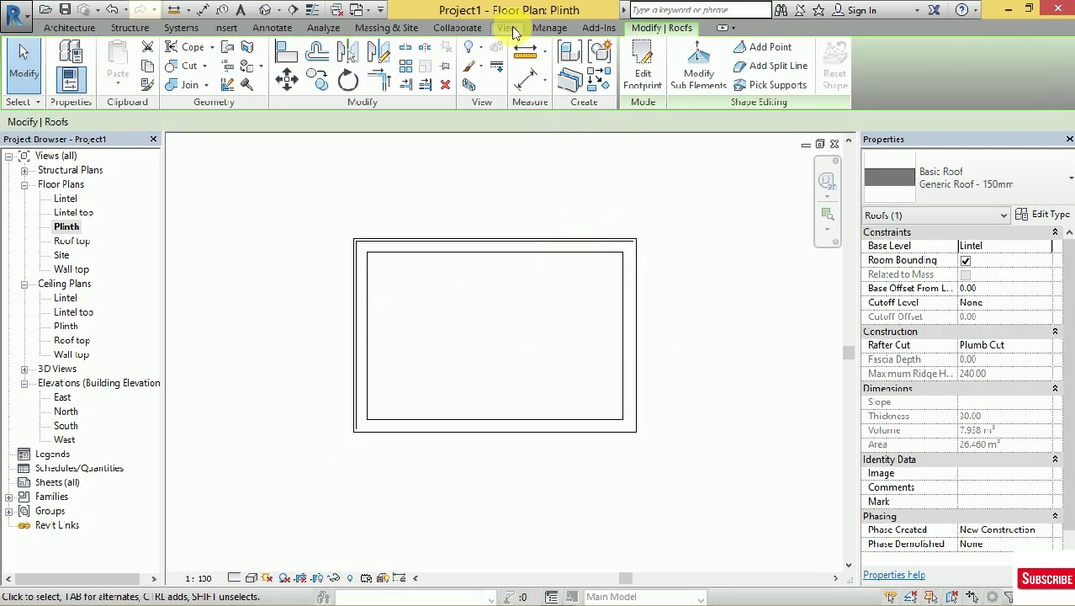
pyautogui.click(507, 29)
pyautogui.click(452, 57)
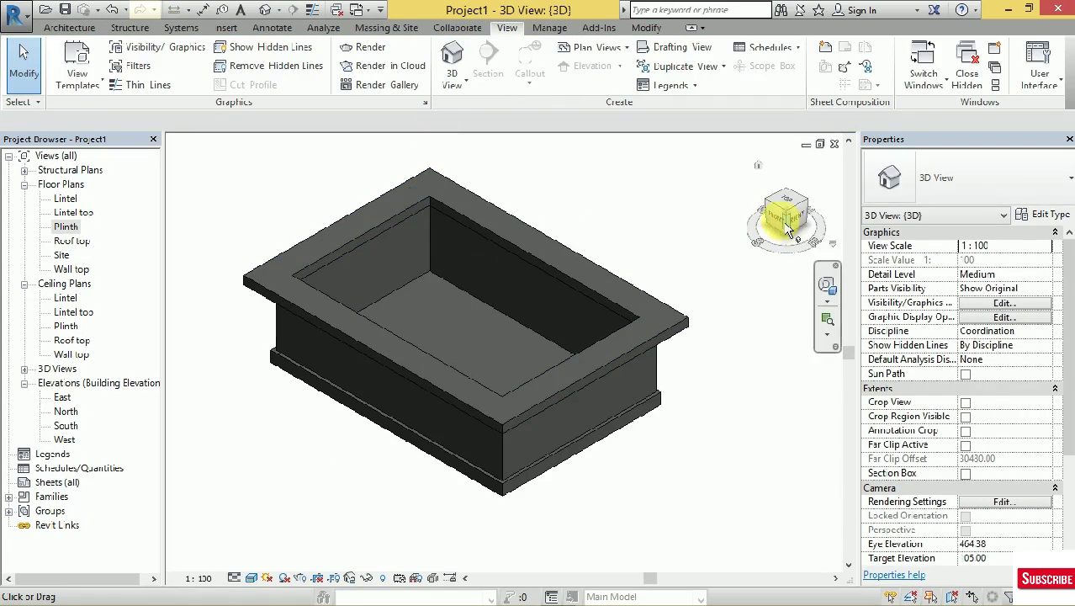
pyautogui.moveTo(781, 213); pyautogui.dragTo(684, 192)
pyautogui.scroll(1, 629, 192)
pyautogui.scroll(1, 629, 189)
pyautogui.scroll(1, 631, 193)
pyautogui.scroll(-1, 631, 194)
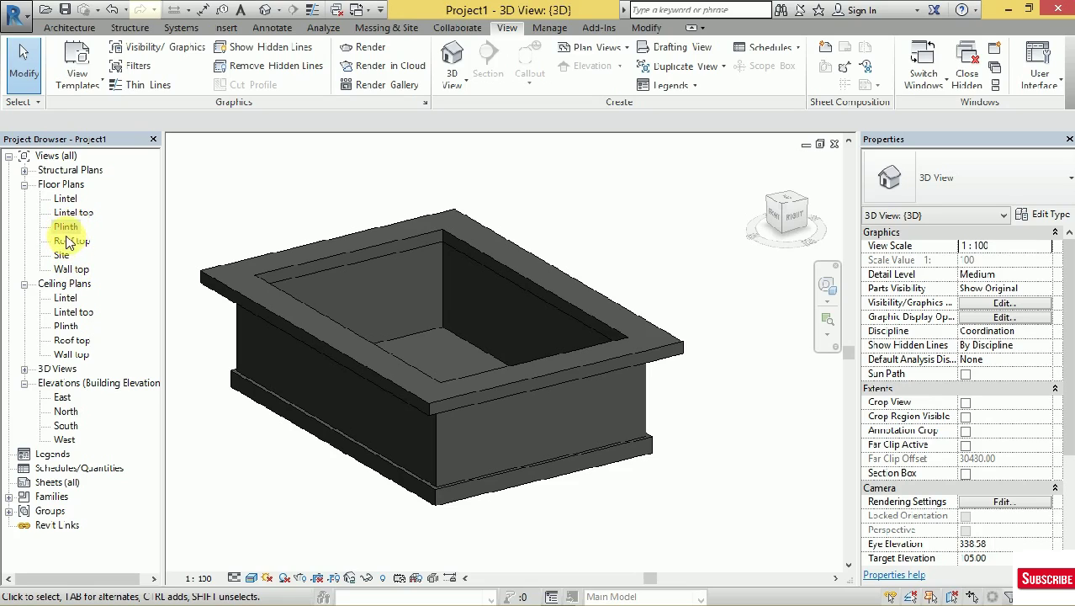
# Open the Lintel floor plan and zoom it to fit.
pyautogui.doubleClick(68, 200)
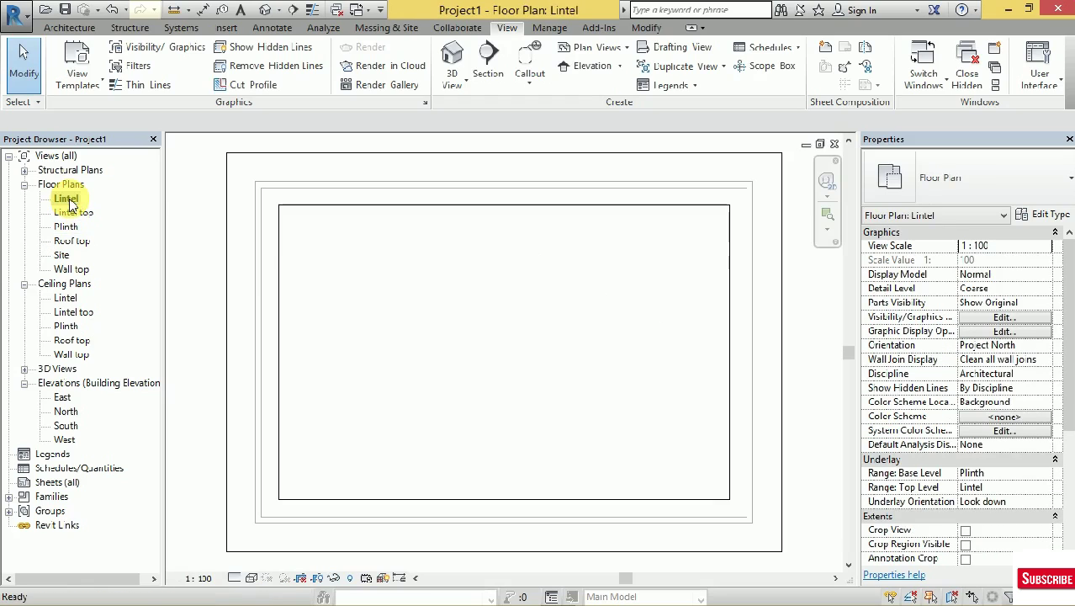
pyautogui.scroll(-2, 311, 292)
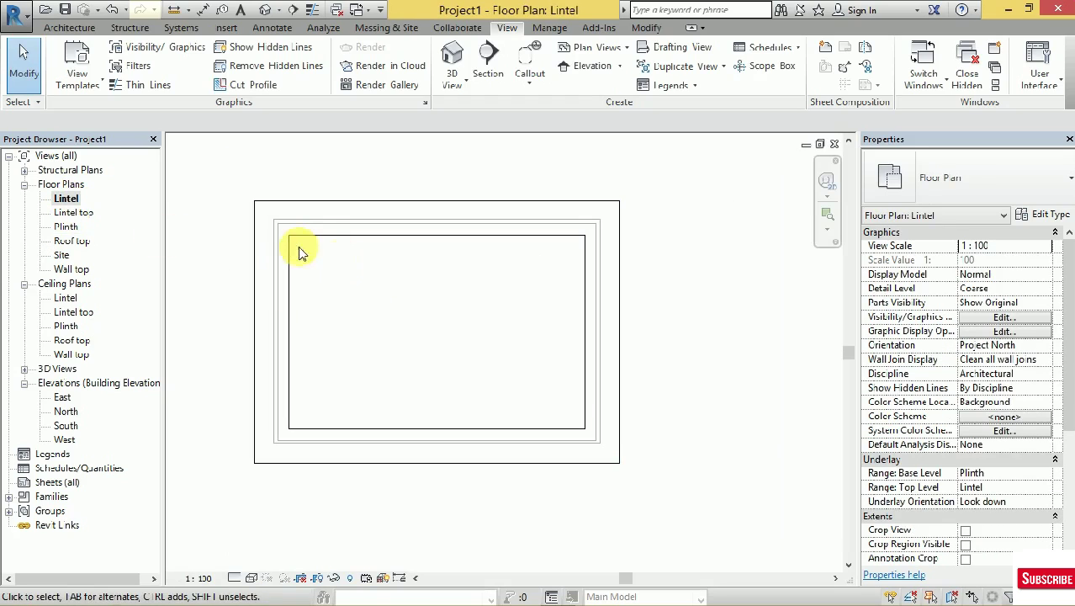
pyautogui.scroll(-1, 427, 295)
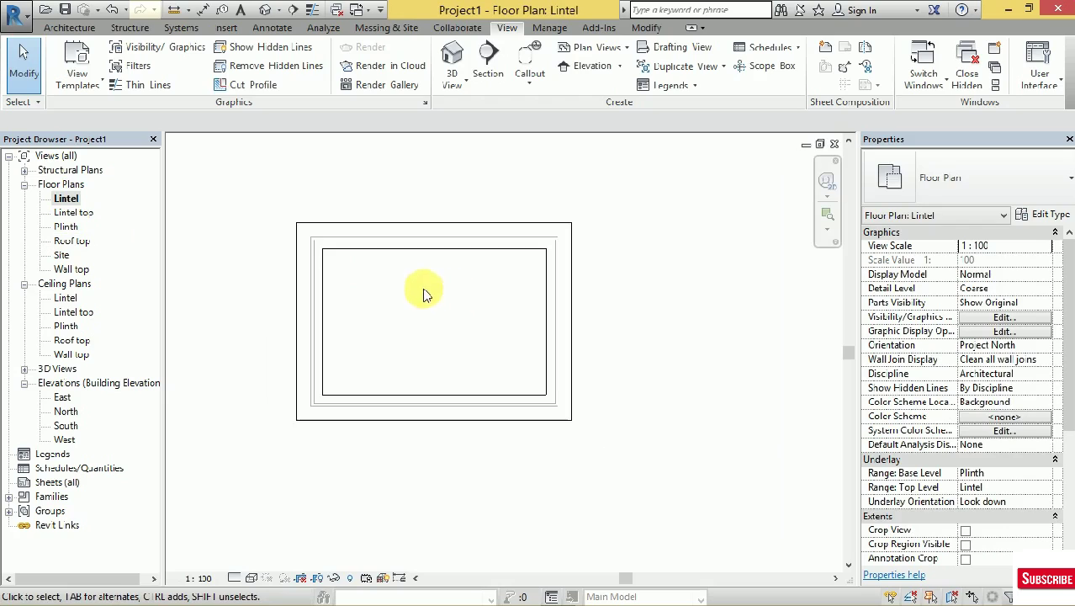
pyautogui.scroll(1, 412, 339)
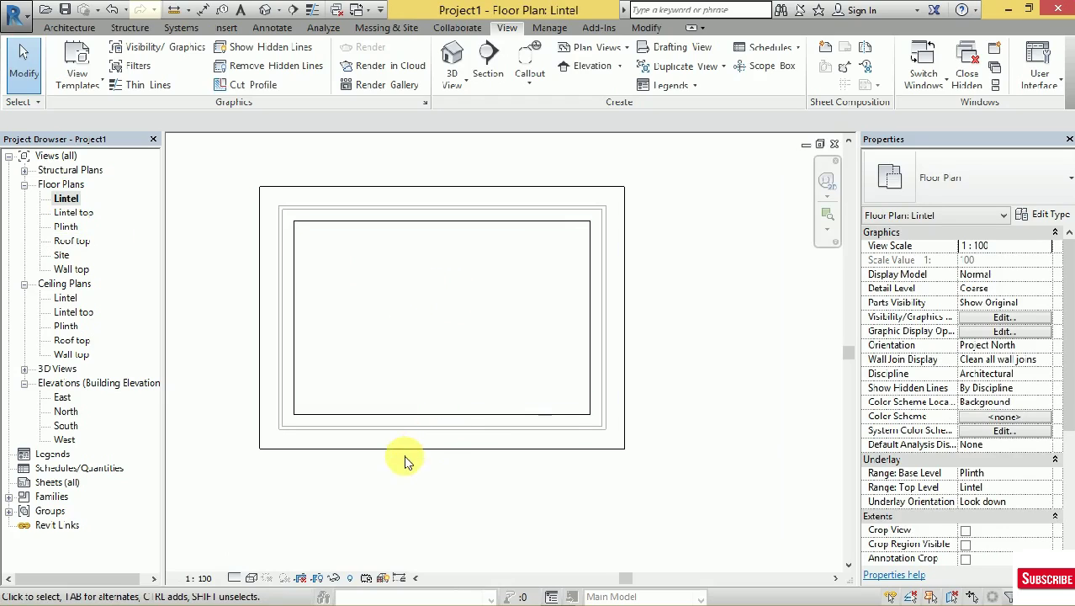
pyautogui.scroll(1, 399, 415)
pyautogui.scroll(-1, 375, 357)
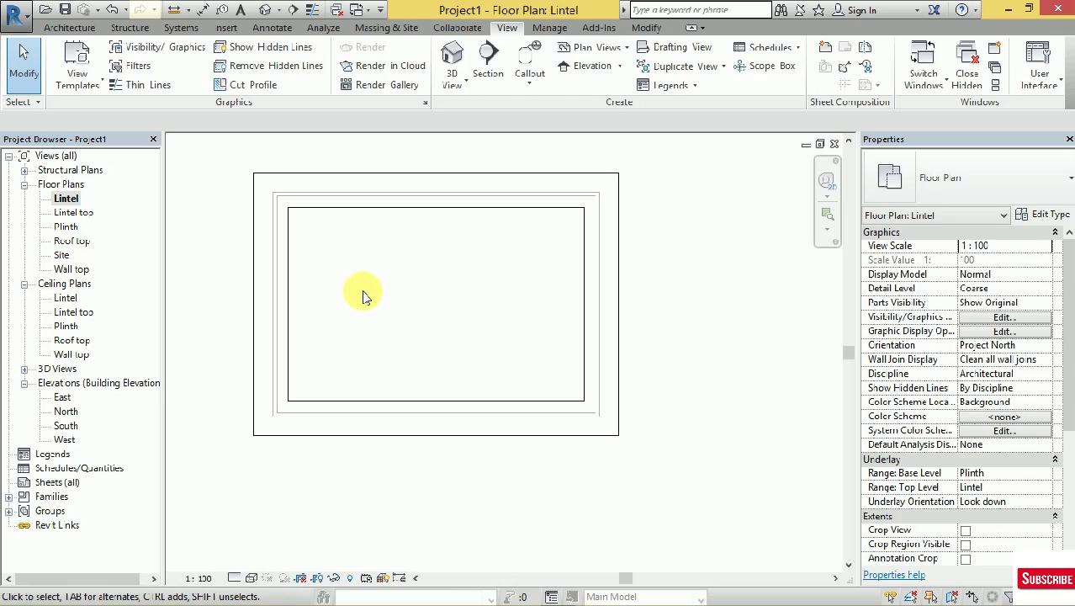
pyautogui.scroll(-1, 362, 290)
pyautogui.scroll(-1, 343, 265)
pyautogui.scroll(1, 341, 265)
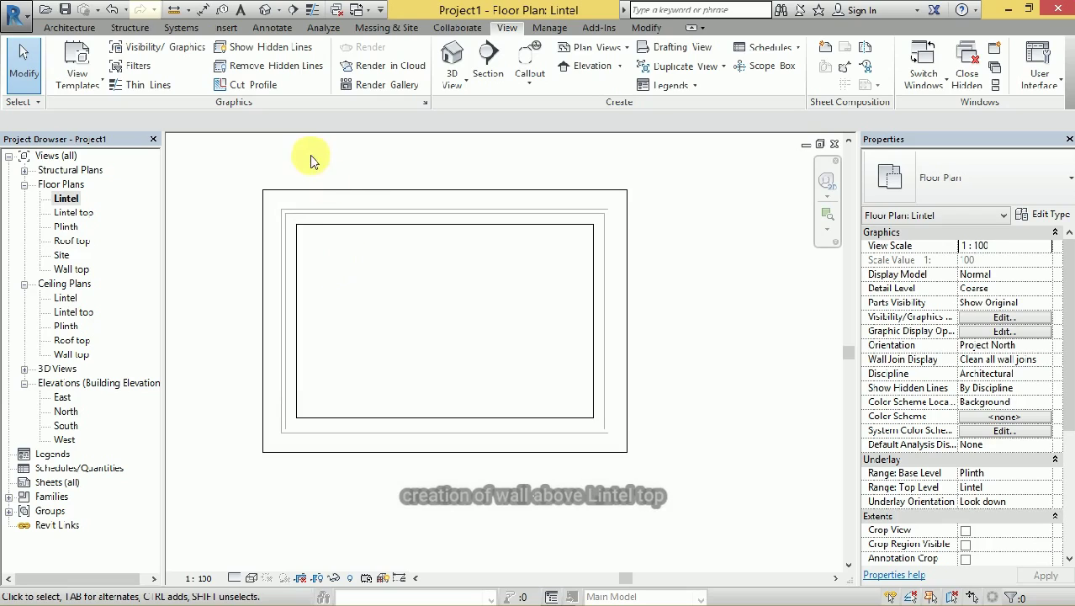
pyautogui.click(88, 31)
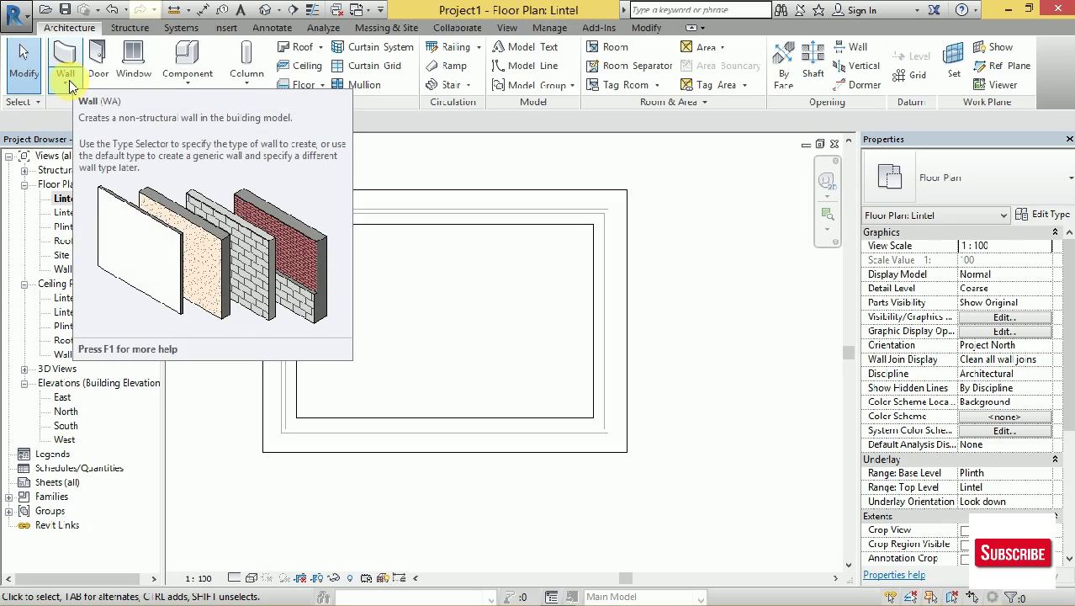
pyautogui.click(71, 87)
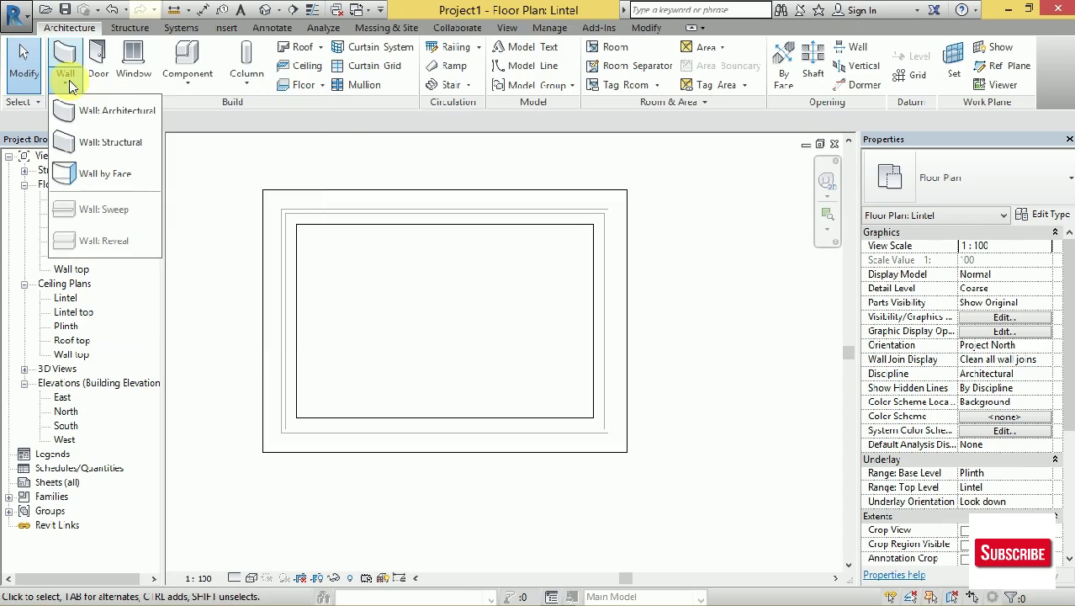
# Start an architectural wall with base Lintel top and unconnected height 75.
pyautogui.click(101, 111)
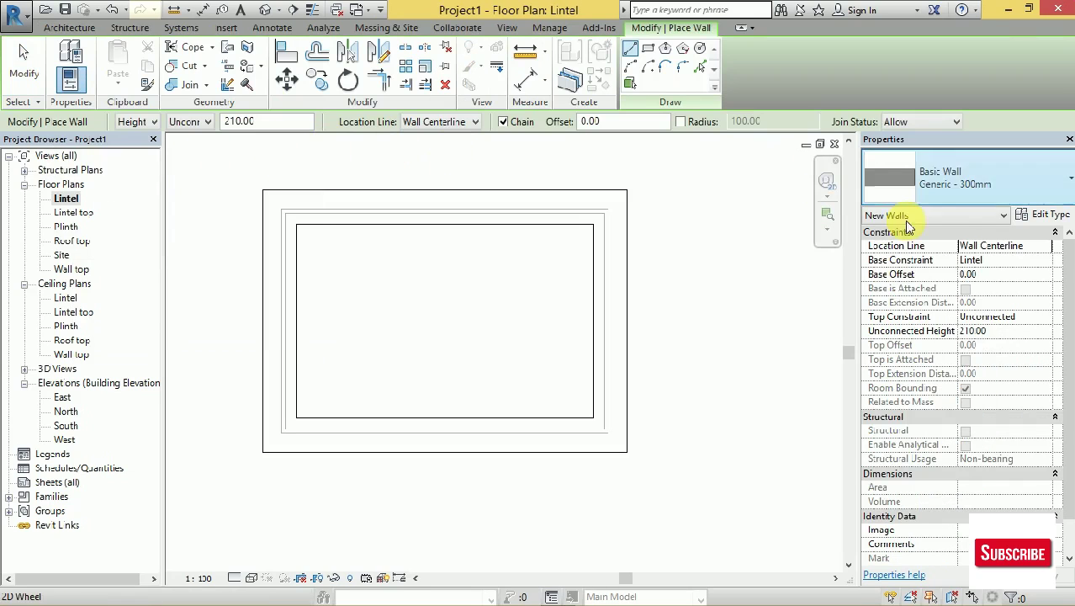
pyautogui.click(1046, 260)
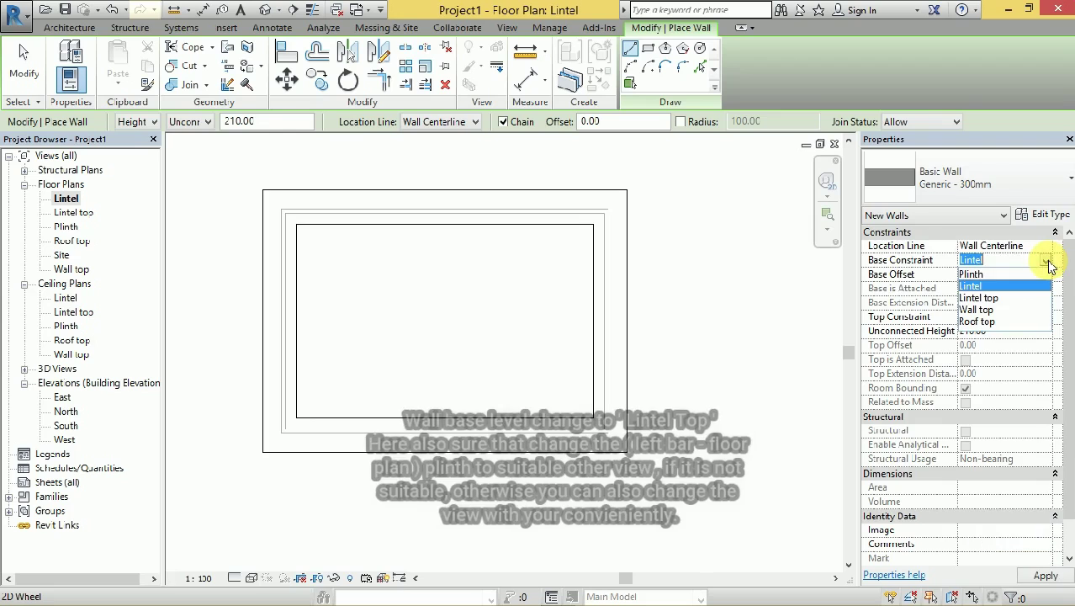
pyautogui.click(980, 299)
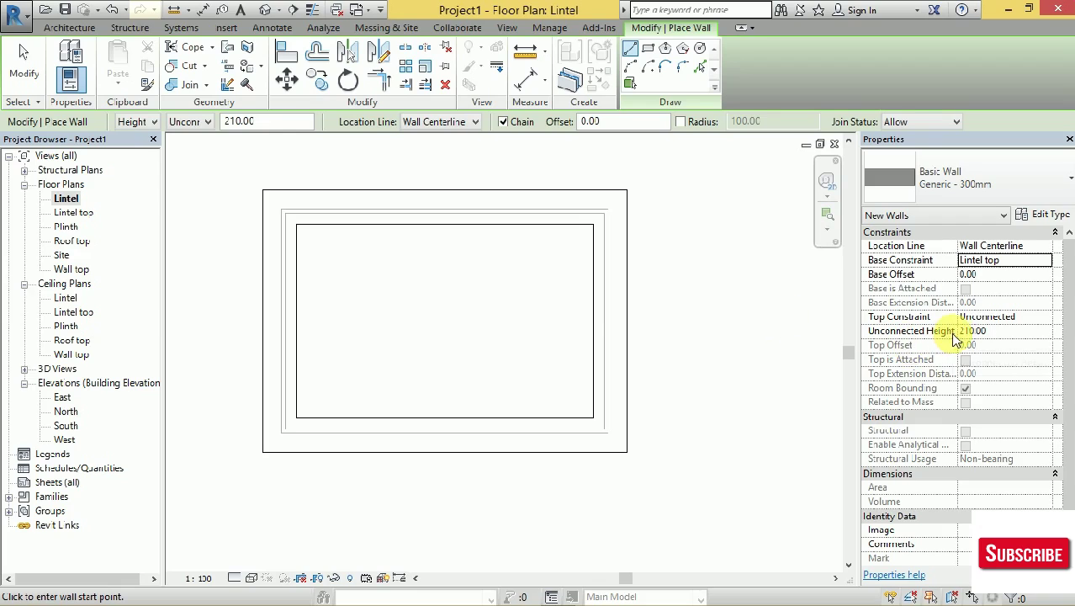
pyautogui.click(973, 333)
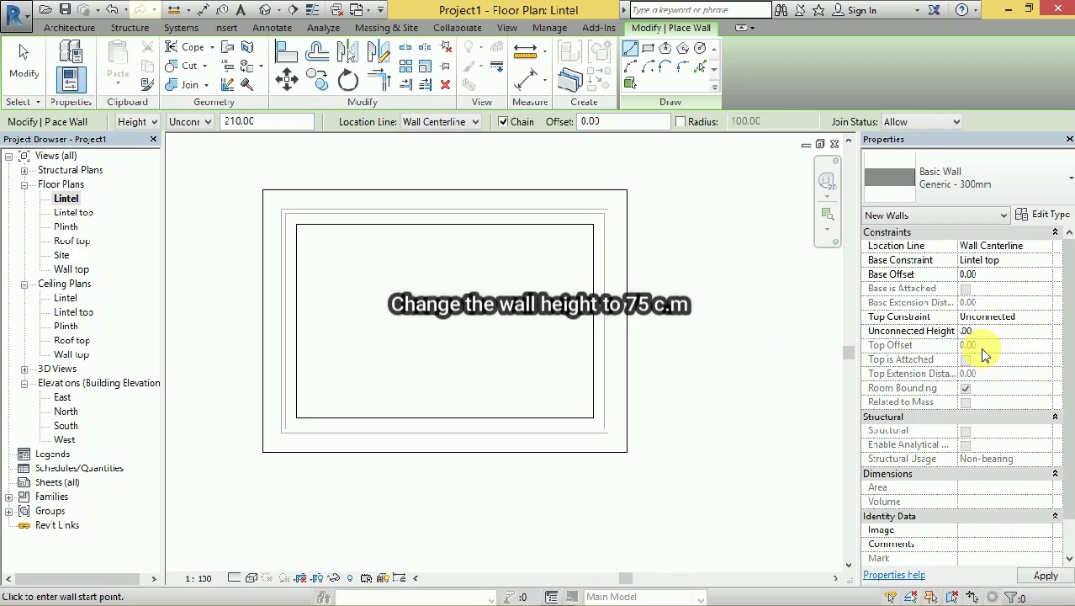
pyautogui.write('7')
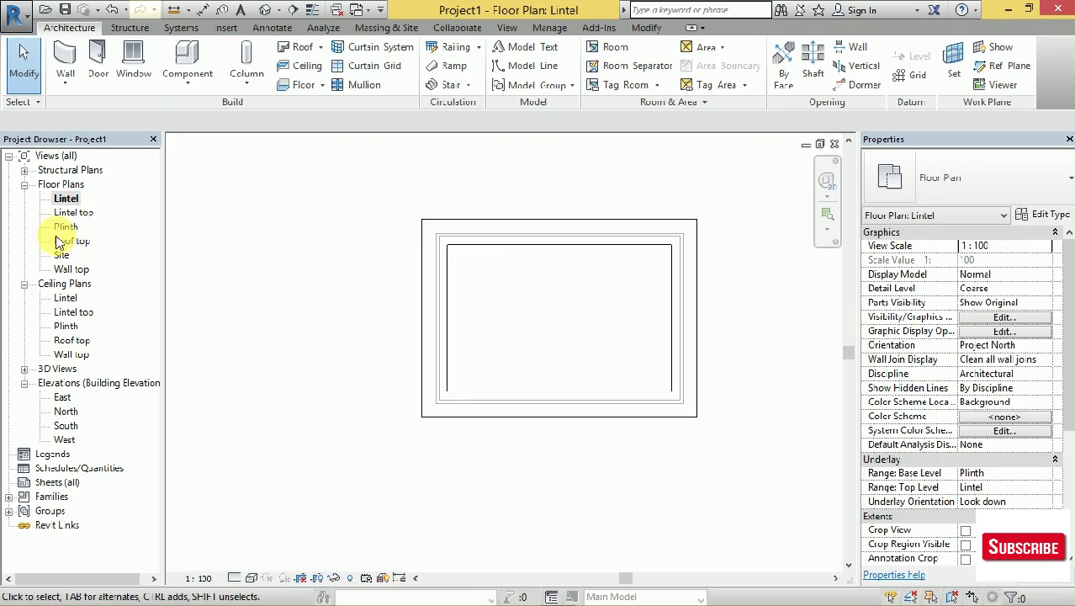
# Open the Plinth floor plan.
pyautogui.doubleClick(65, 227)
pyautogui.scroll(2, 440, 309)
pyautogui.scroll(1, 421, 307)
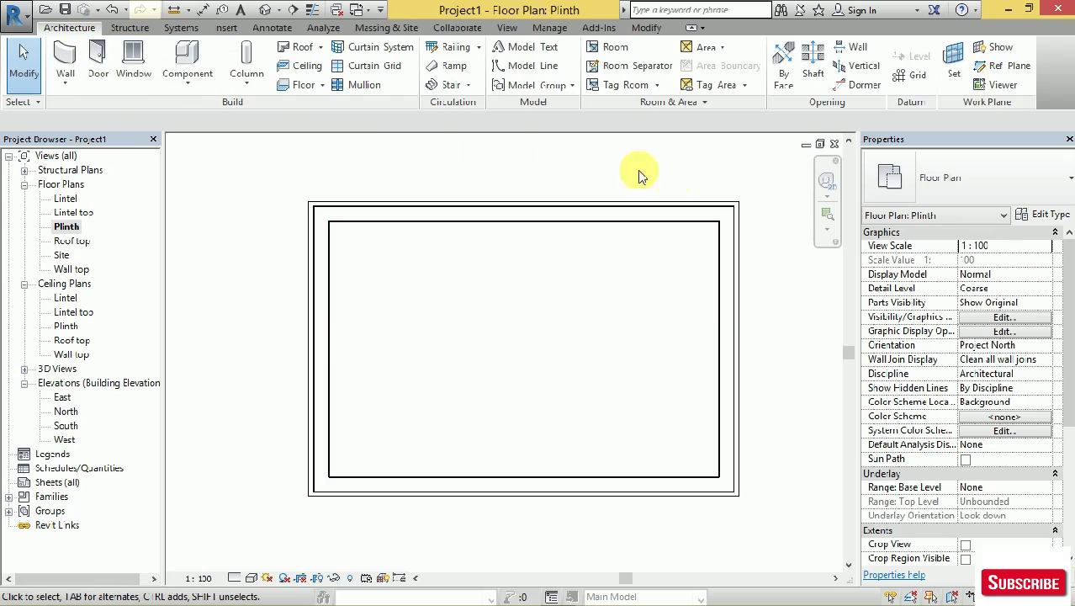
# Draw four chained architectural walls around the 810 by 540 outer perimeter.
pyautogui.click(67, 81)
pyautogui.click(99, 108)
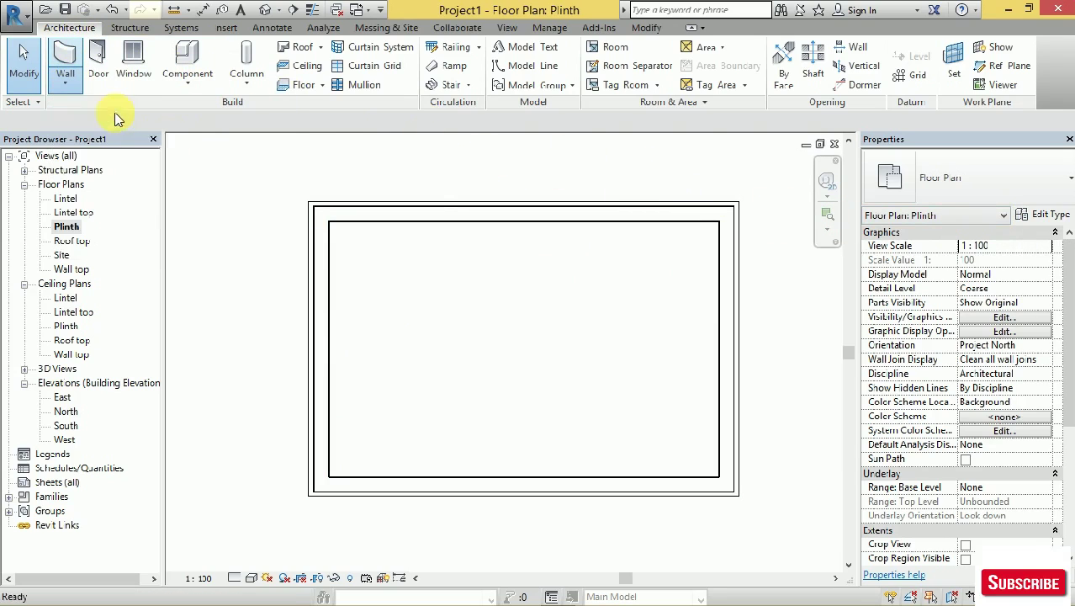
pyautogui.click(322, 215)
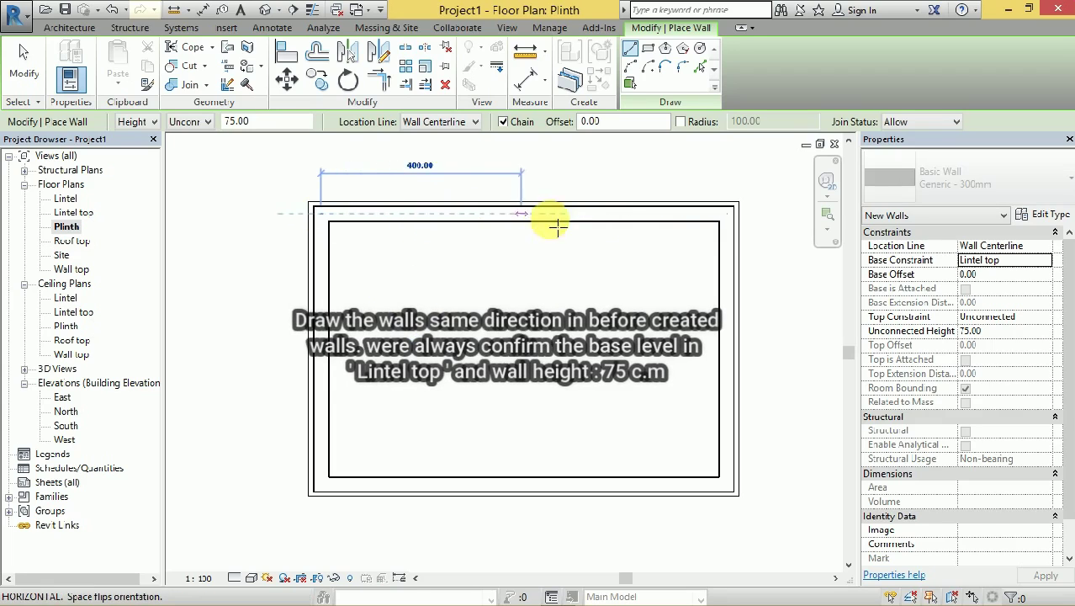
pyautogui.click(729, 215)
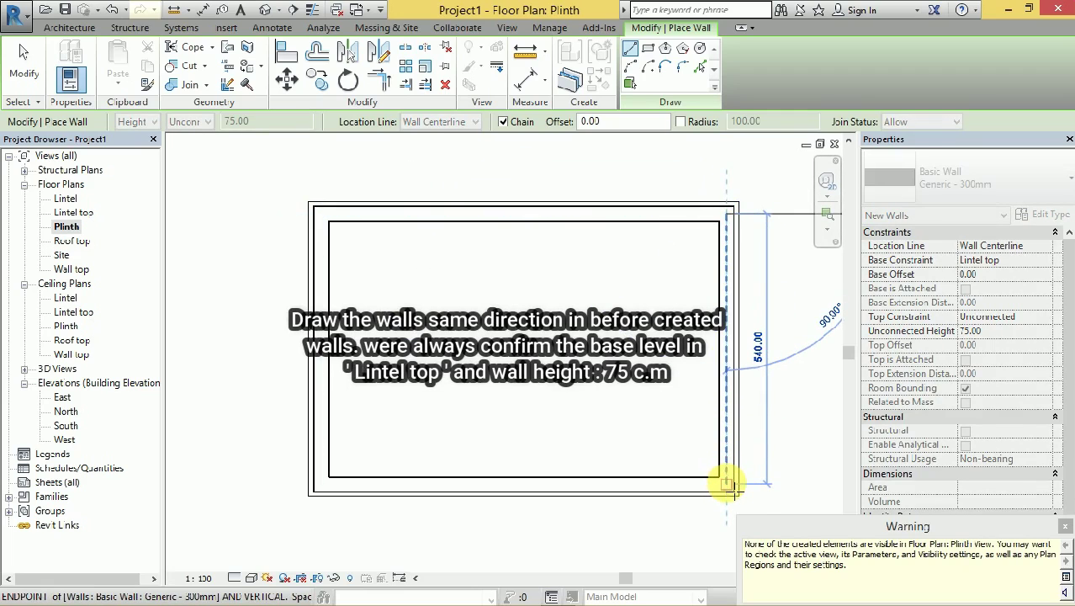
pyautogui.click(727, 482)
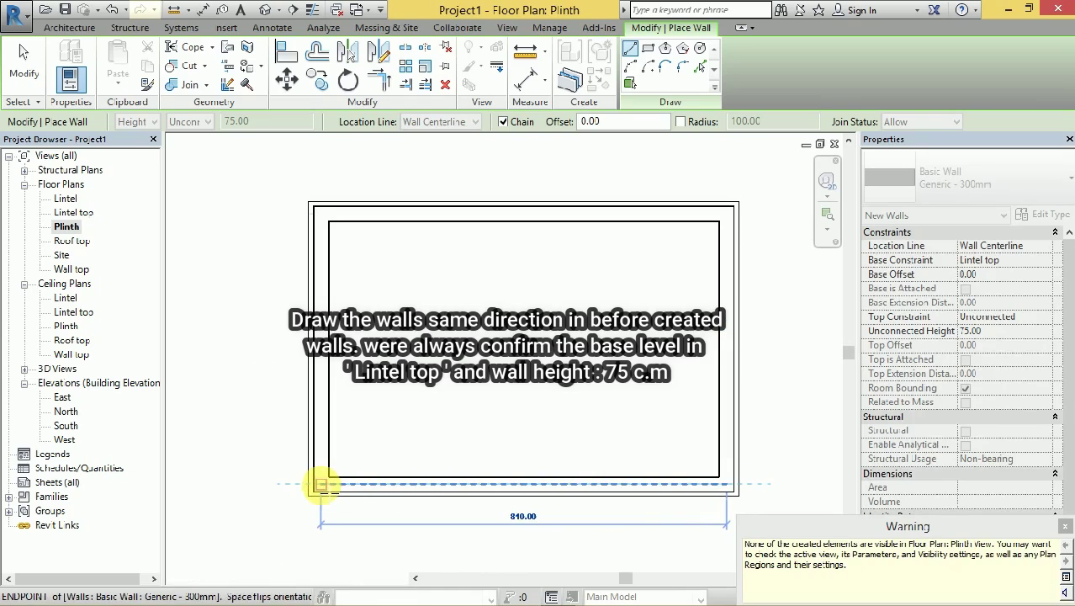
pyautogui.click(321, 484)
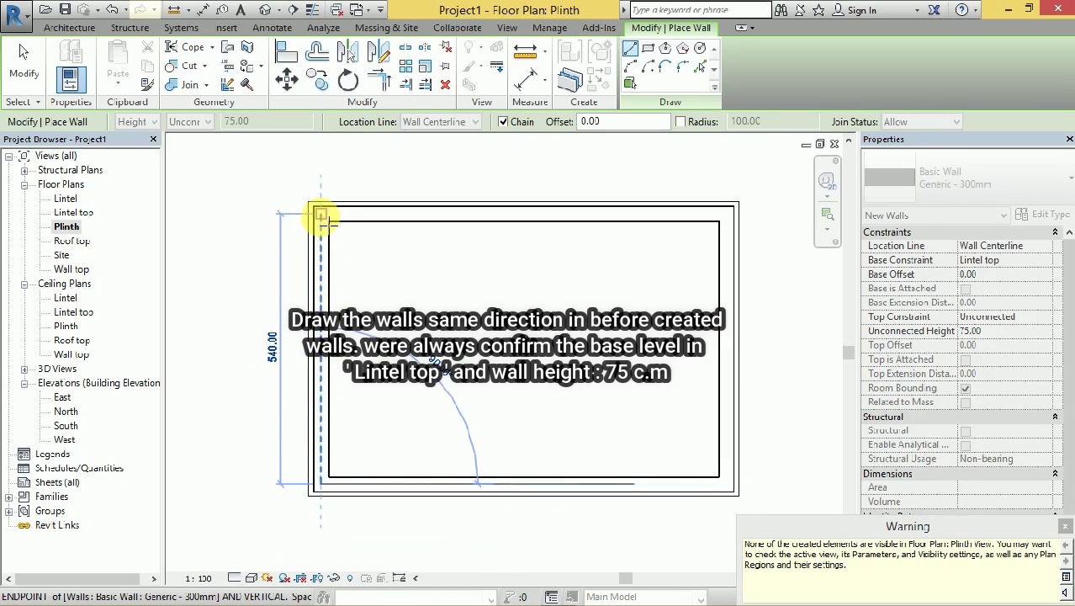
pyautogui.click(321, 215)
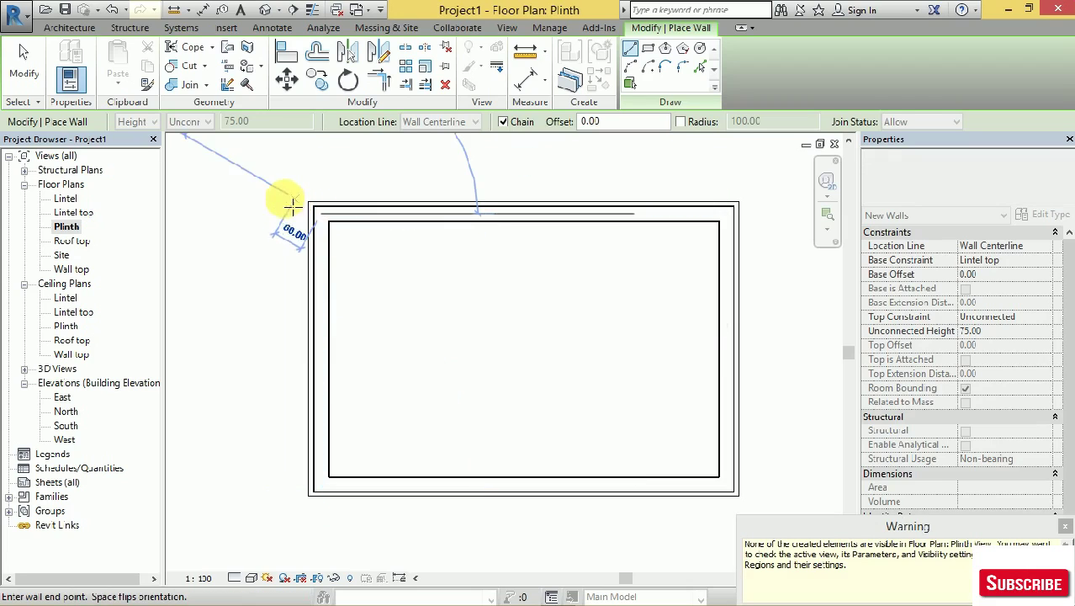
pyautogui.press('Escape')
pyautogui.press('Escape')
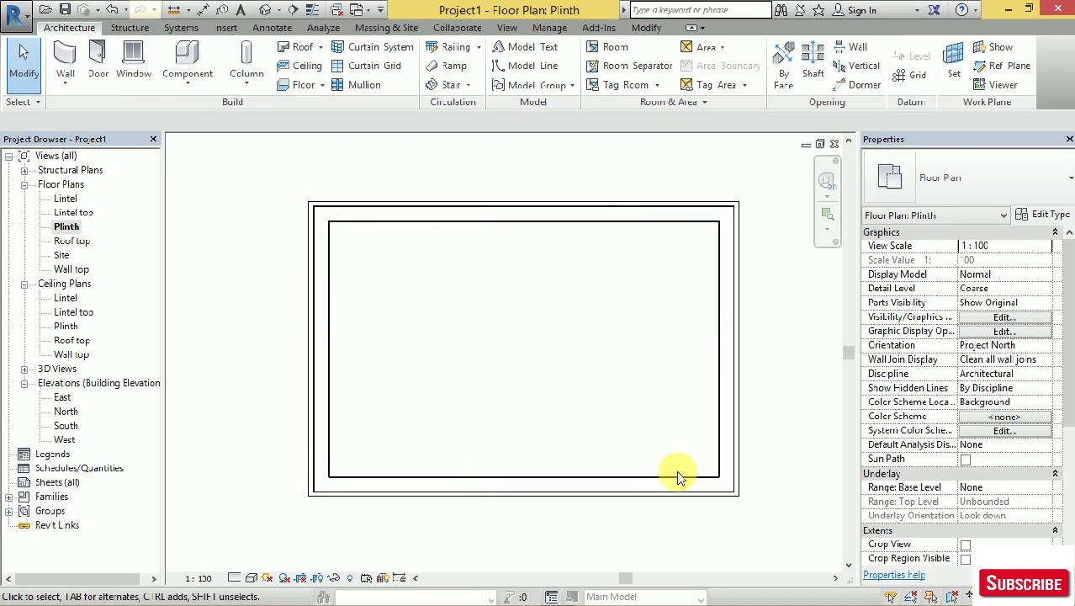
pyautogui.click(506, 28)
pyautogui.click(453, 56)
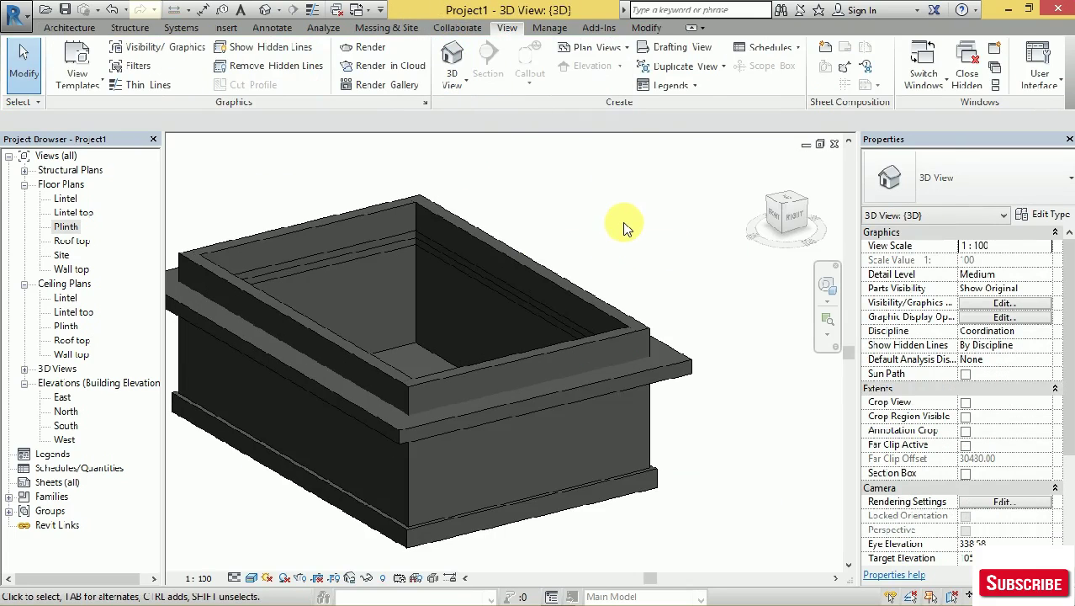
pyautogui.moveTo(787, 223); pyautogui.dragTo(762, 252)
pyautogui.scroll(3, 426, 244)
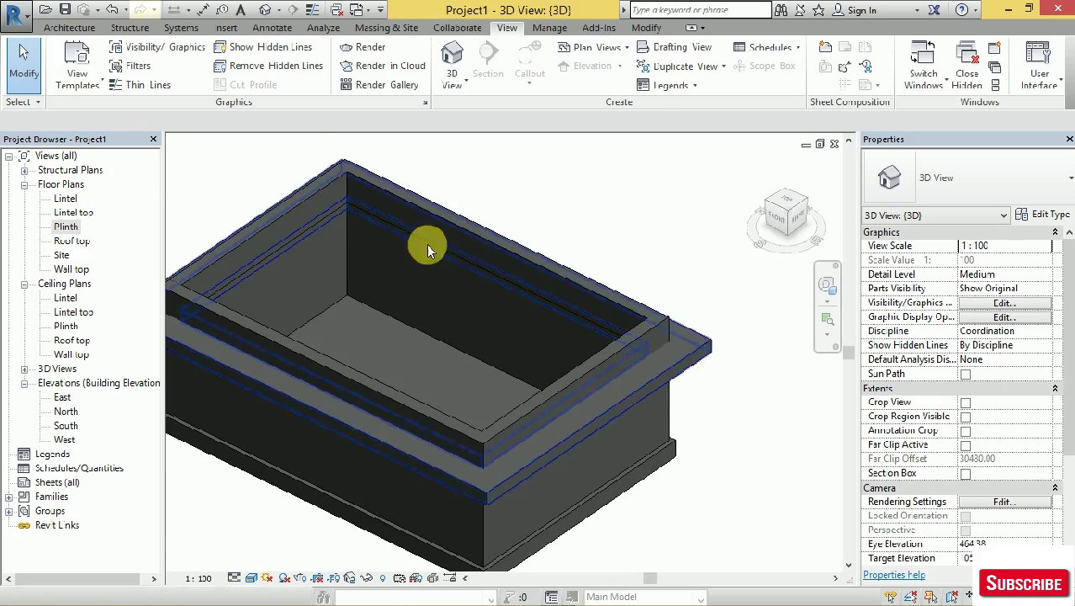
pyautogui.scroll(3, 318, 168)
pyautogui.scroll(2, 322, 176)
pyautogui.scroll(2, 332, 236)
pyautogui.scroll(1, 333, 254)
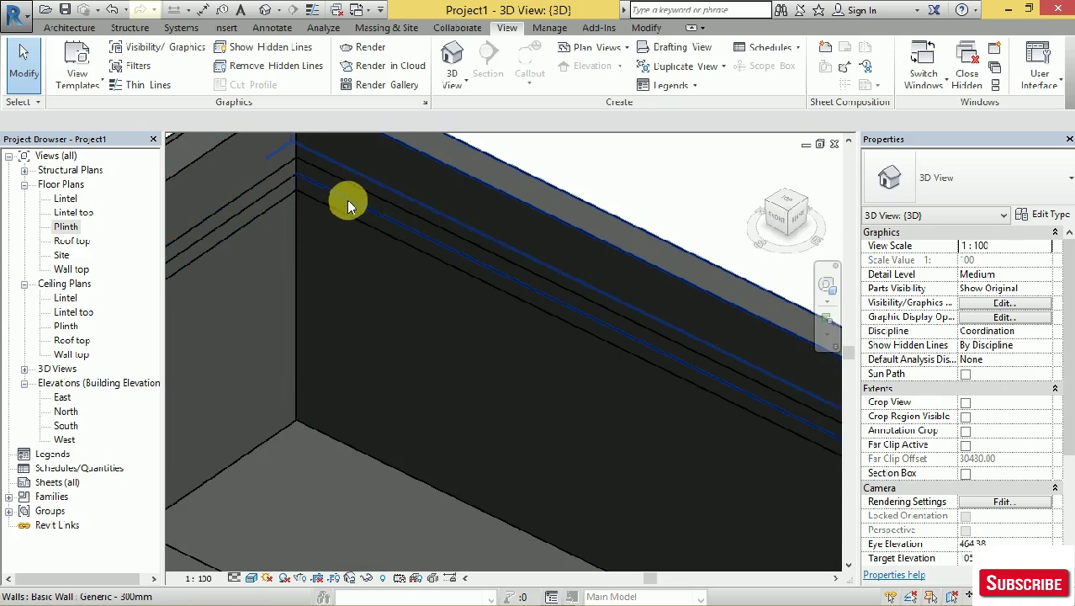
pyautogui.scroll(-2, 350, 202)
pyautogui.scroll(-2, 357, 217)
pyautogui.scroll(-2, 361, 214)
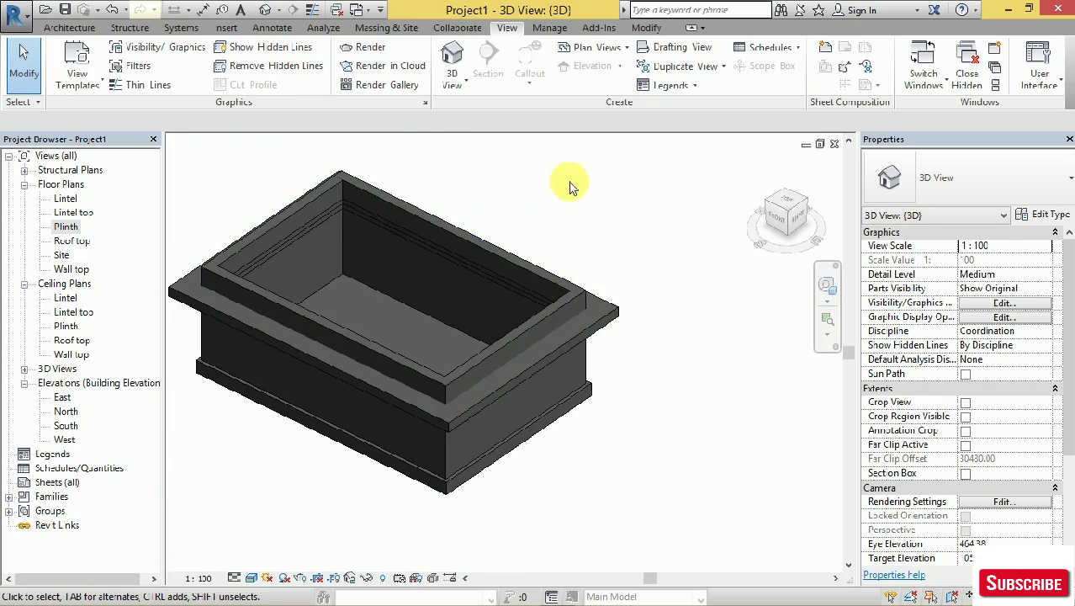
pyautogui.scroll(-1, 429, 162)
pyautogui.scroll(2, 425, 160)
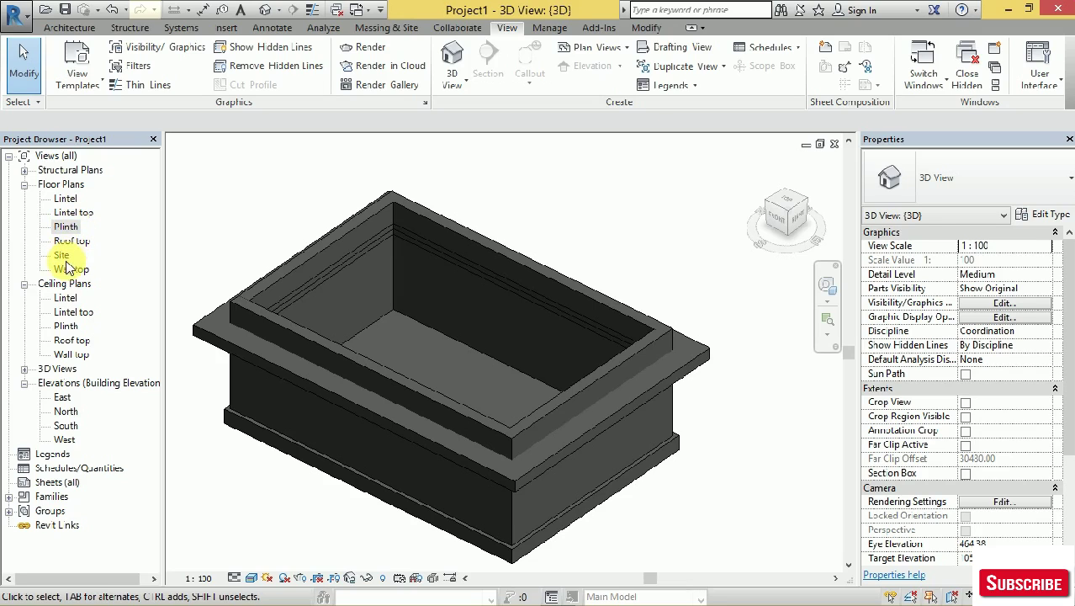
pyautogui.doubleClick(63, 199)
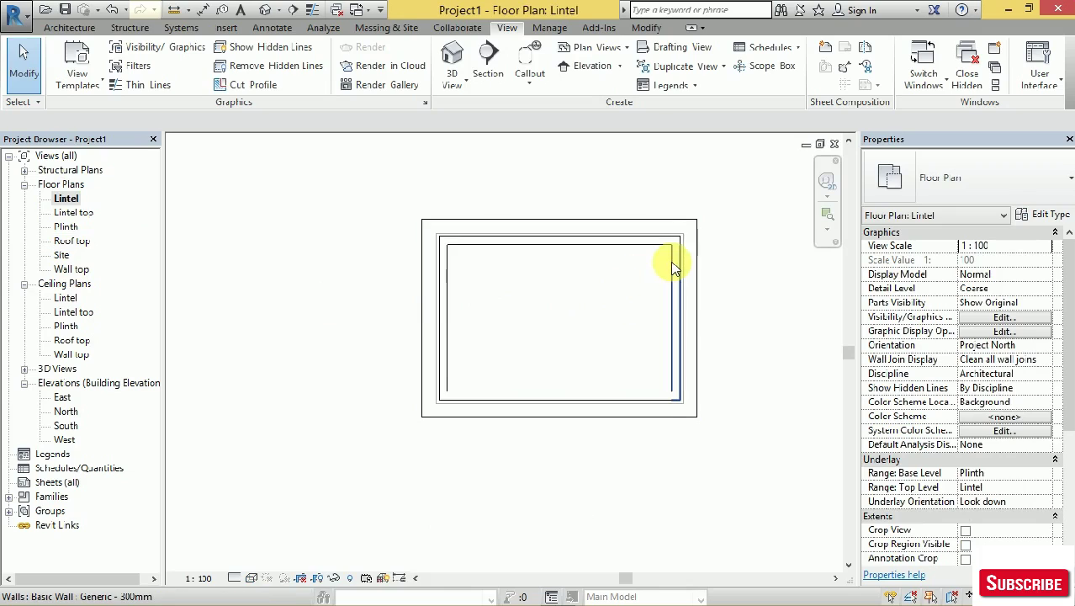
# Start a Roof by Footprint sketch and set its base level to Wall top.
pyautogui.scroll(2, 619, 267)
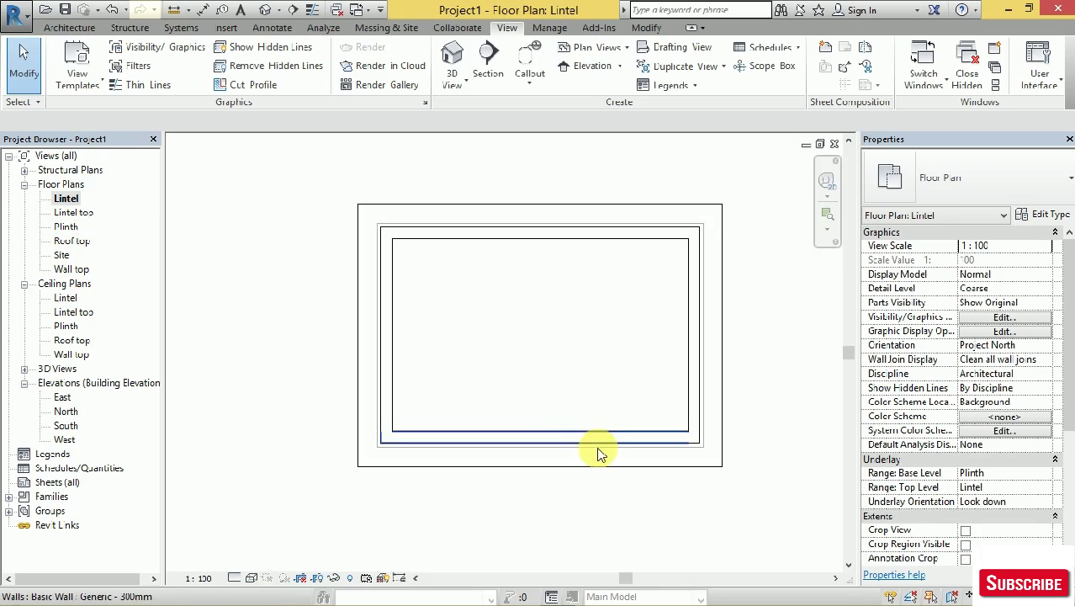
pyautogui.scroll(1, 577, 414)
pyautogui.scroll(1, 578, 380)
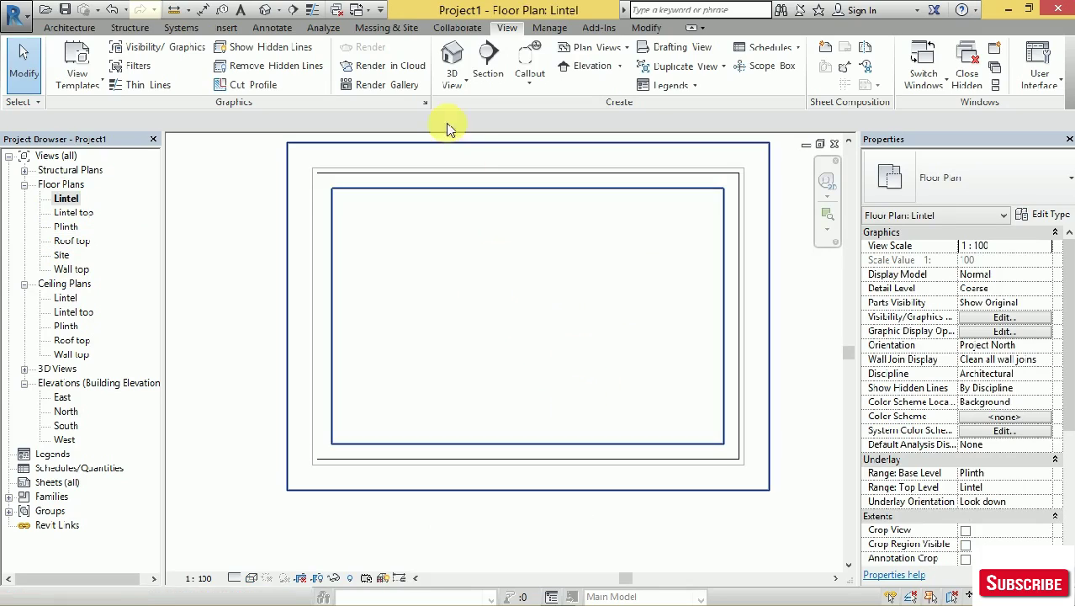
pyautogui.click(74, 29)
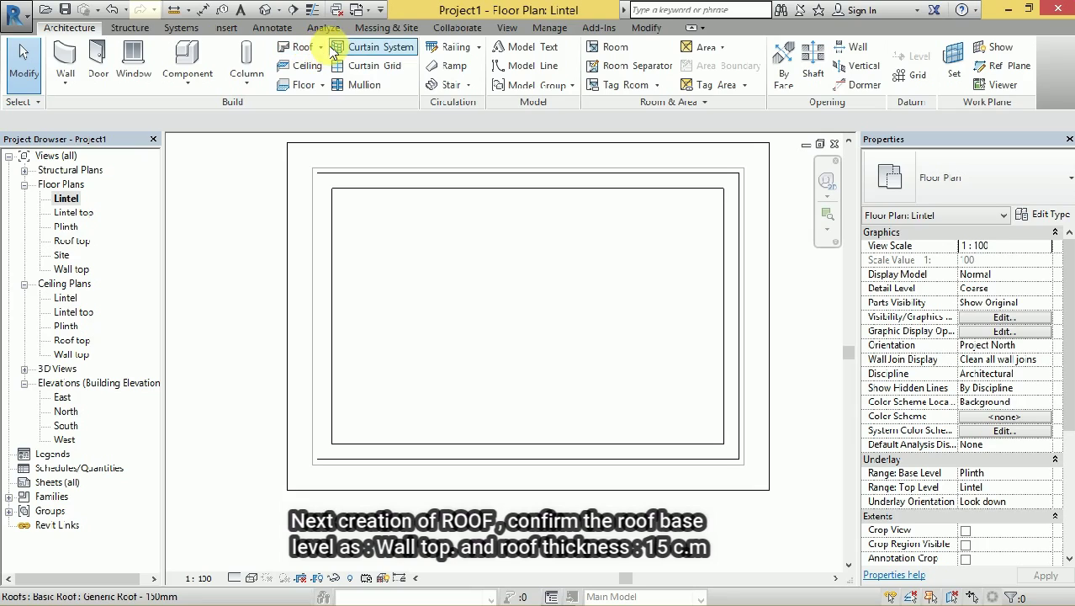
pyautogui.click(320, 49)
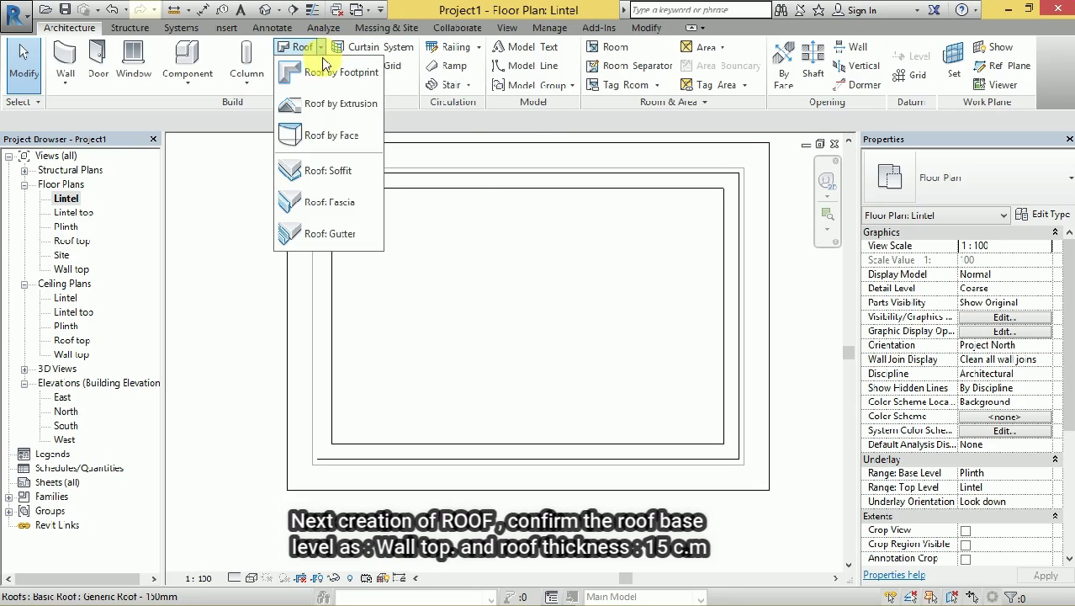
pyautogui.click(329, 74)
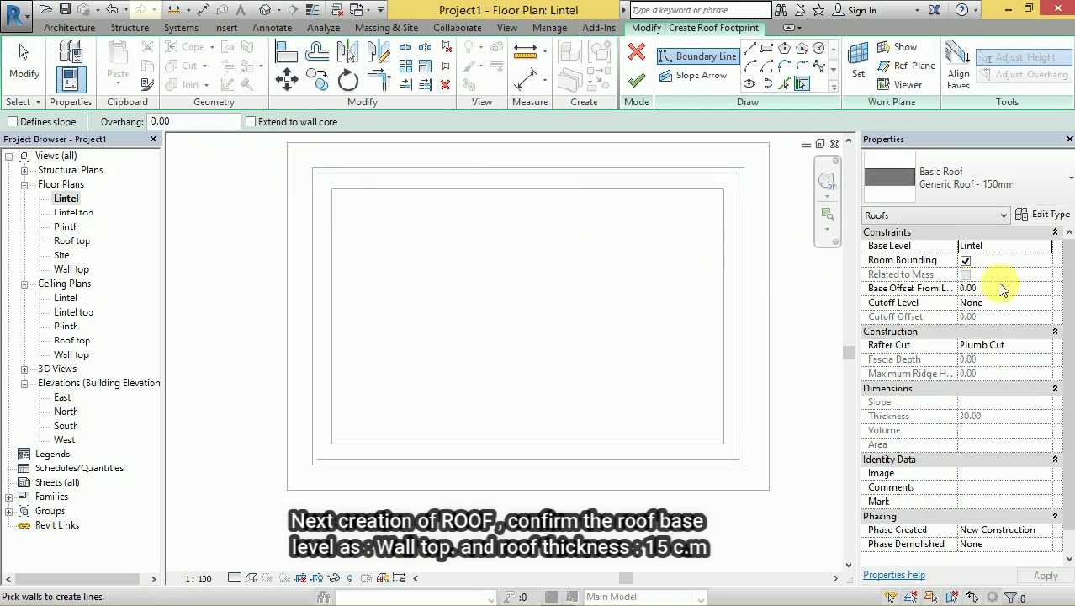
pyautogui.click(1046, 247)
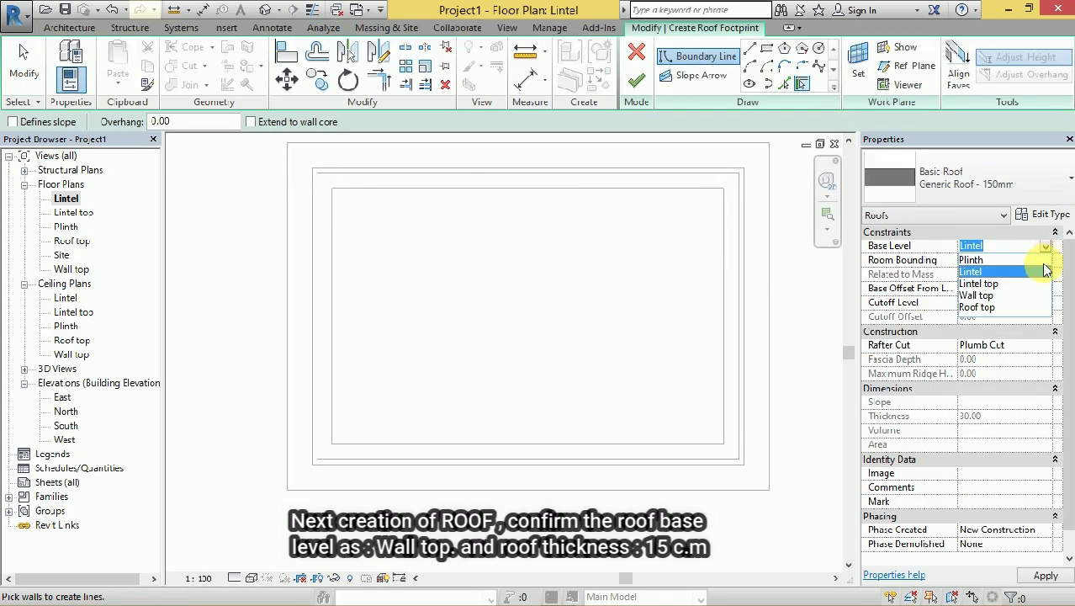
pyautogui.click(993, 296)
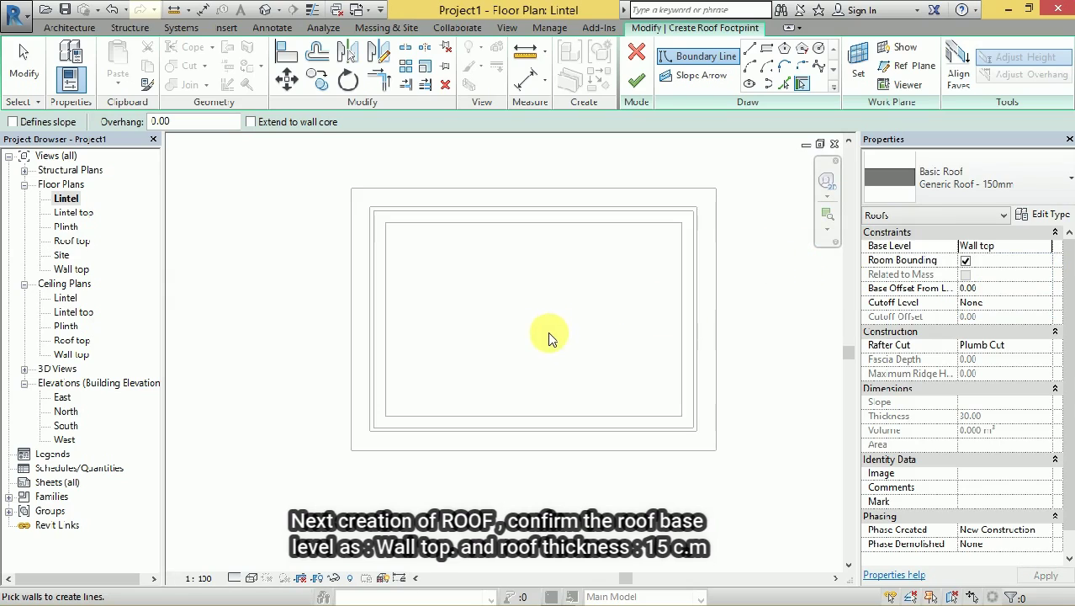
# Pick the top and right walls as roof boundary lines with 10.00 overhang.
pyautogui.scroll(1, 547, 337)
pyautogui.scroll(2, 521, 212)
pyautogui.scroll(1, 525, 229)
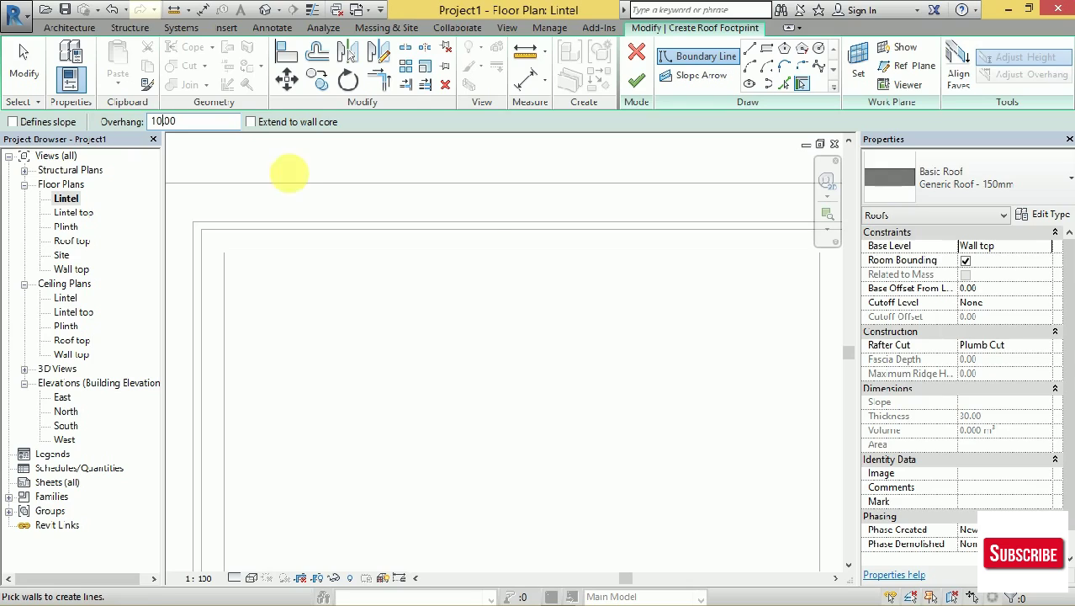
pyautogui.click(477, 227)
pyautogui.scroll(-2, 449, 196)
pyautogui.scroll(-1, 448, 196)
pyautogui.scroll(2, 612, 283)
pyautogui.scroll(2, 585, 269)
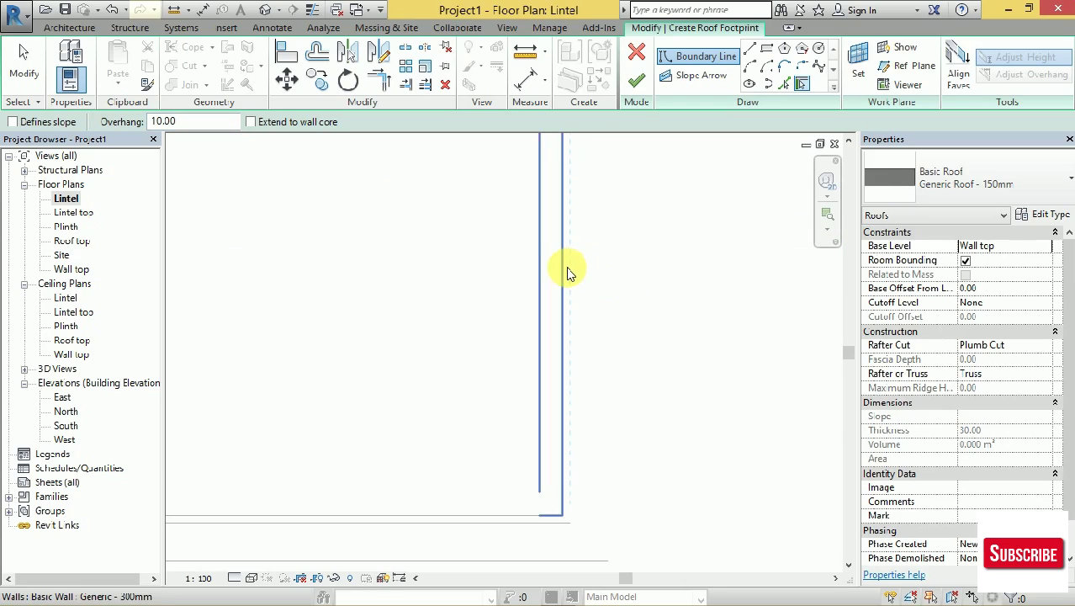
pyautogui.click(565, 270)
pyautogui.scroll(-3, 607, 287)
pyautogui.scroll(-1, 567, 376)
pyautogui.scroll(2, 523, 372)
pyautogui.scroll(2, 525, 375)
# Pick the bottom and left walls as roof boundary lines.
pyautogui.click(523, 371)
pyautogui.scroll(-2, 538, 387)
pyautogui.scroll(-1, 554, 404)
pyautogui.scroll(-1, 555, 409)
pyautogui.scroll(2, 396, 328)
pyautogui.scroll(2, 377, 312)
pyautogui.scroll(2, 377, 312)
pyautogui.scroll(1, 379, 311)
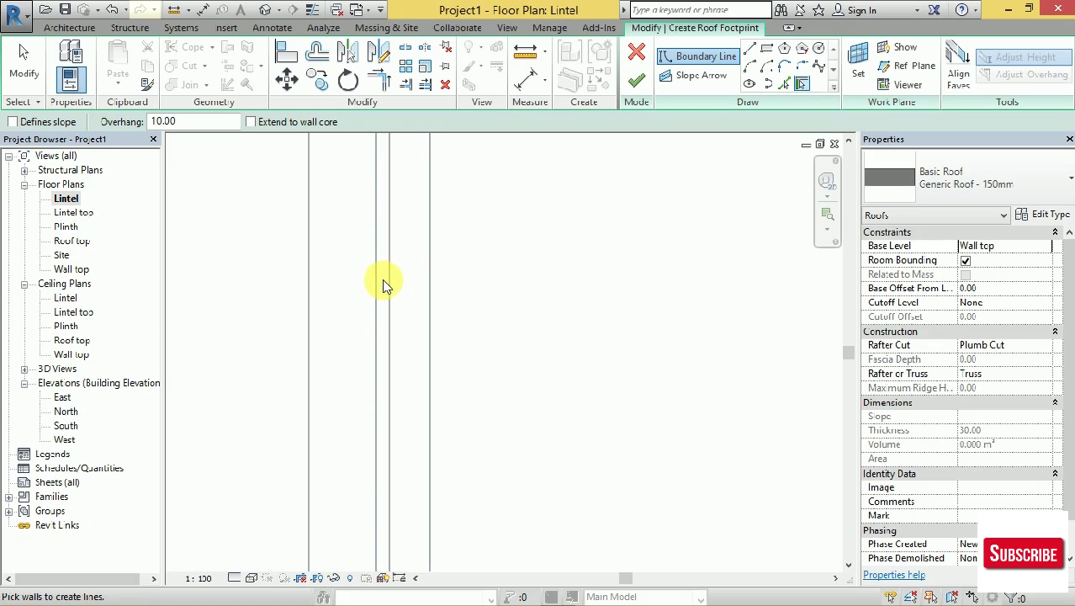
pyautogui.click(386, 279)
pyautogui.scroll(-3, 362, 297)
pyautogui.scroll(-1, 412, 292)
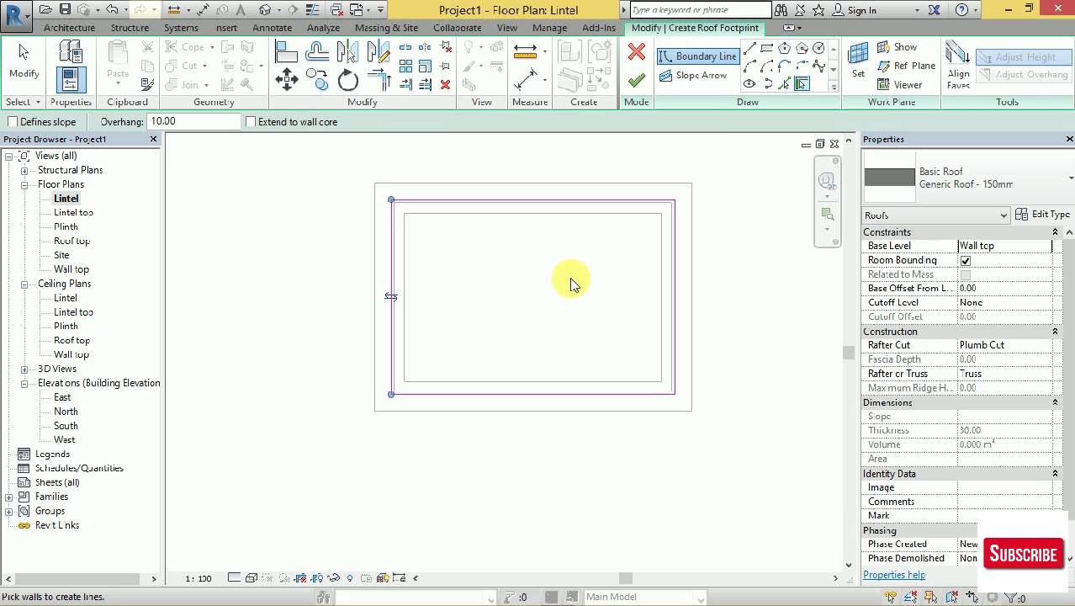
pyautogui.scroll(1, 570, 284)
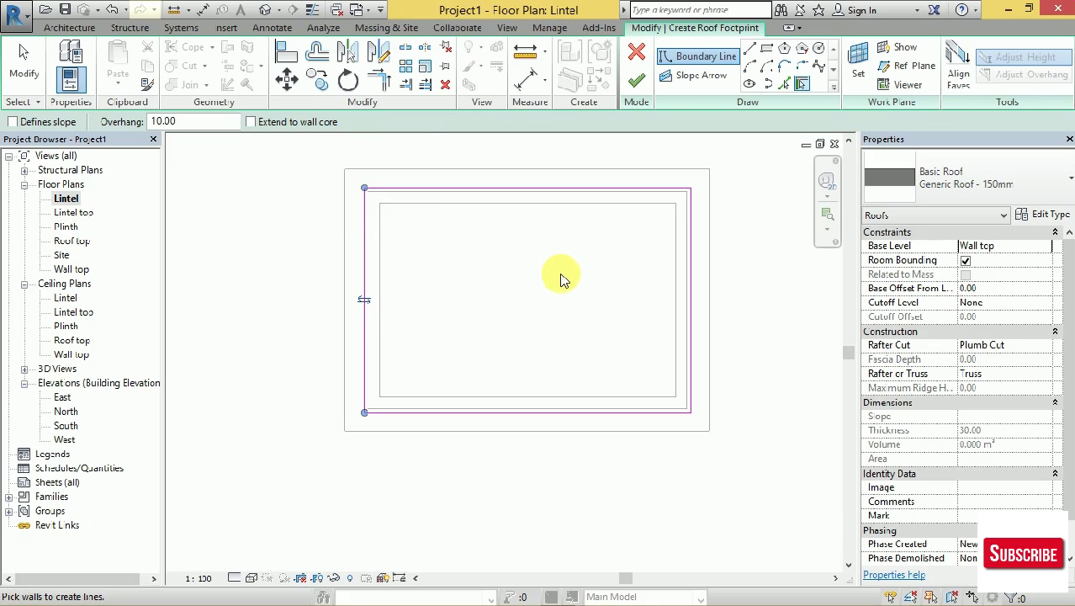
# Finish the roof sketch and attach the walls to the roof.
pyautogui.click(635, 89)
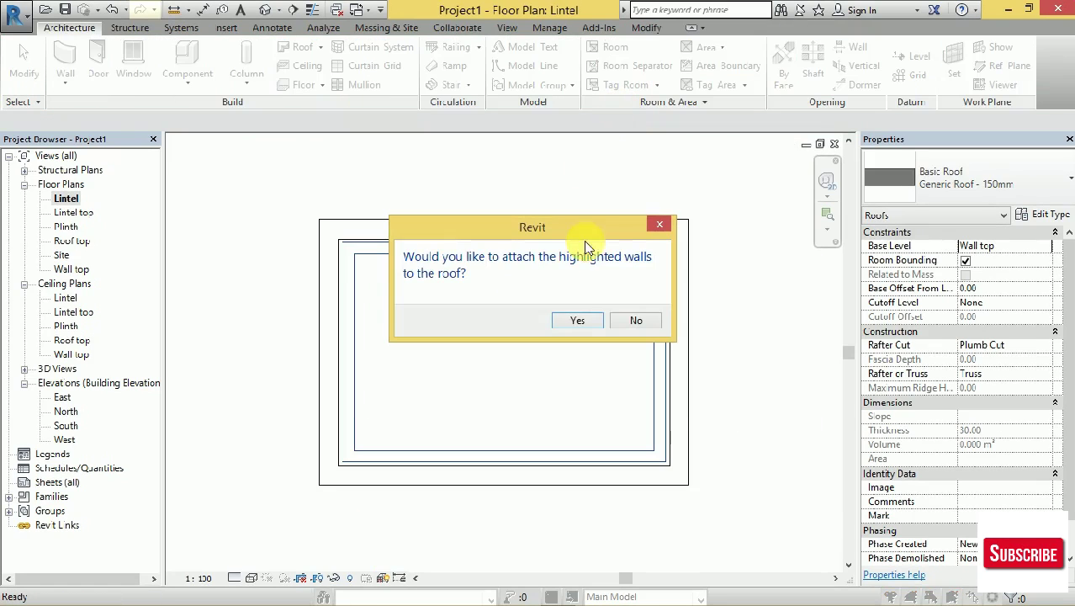
pyautogui.click(574, 326)
pyautogui.scroll(-1, 472, 277)
pyautogui.scroll(1, 458, 286)
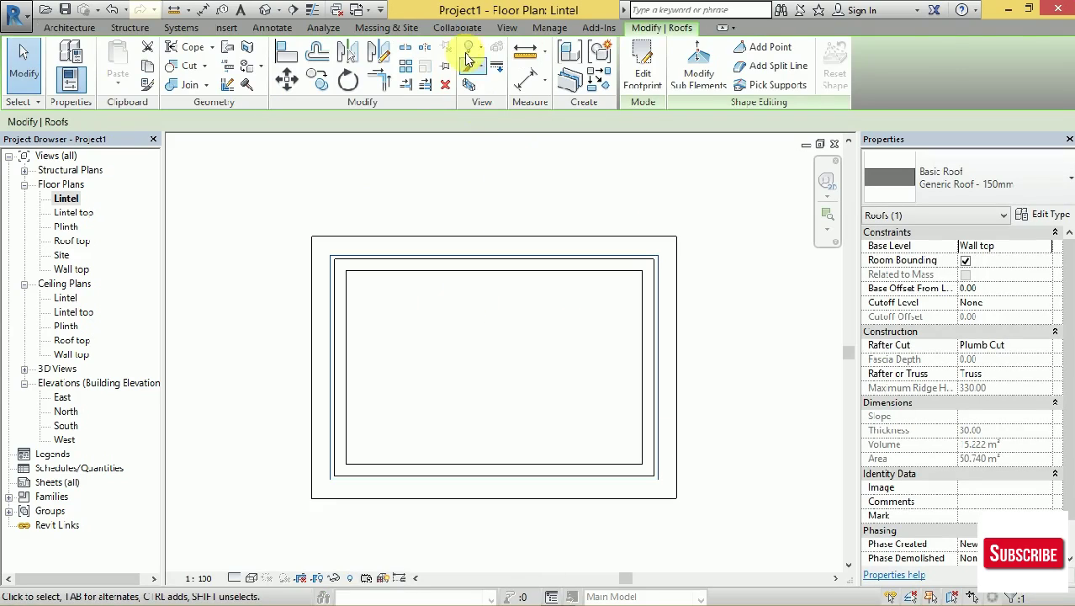
pyautogui.click(508, 28)
# Check the roofed building in the 3D view, orbiting it and then viewing it from the Front.
pyautogui.click(452, 57)
pyautogui.moveTo(780, 211)
pyautogui.mouseDown()
pyautogui.moveTo(800, 198)
pyautogui.moveTo(820, 226)
pyautogui.mouseUp()
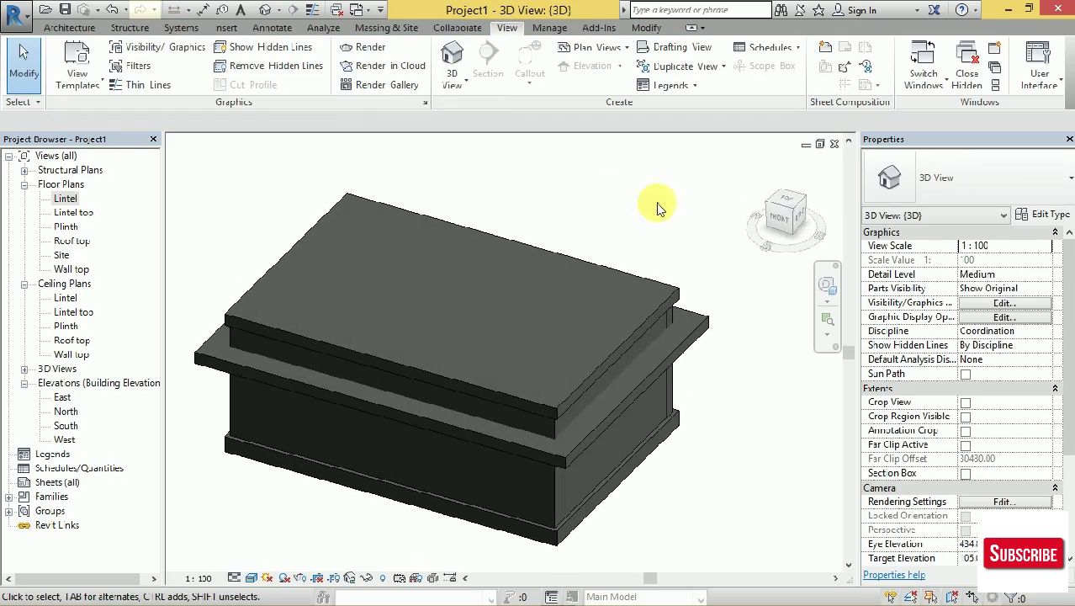
pyautogui.click(790, 219)
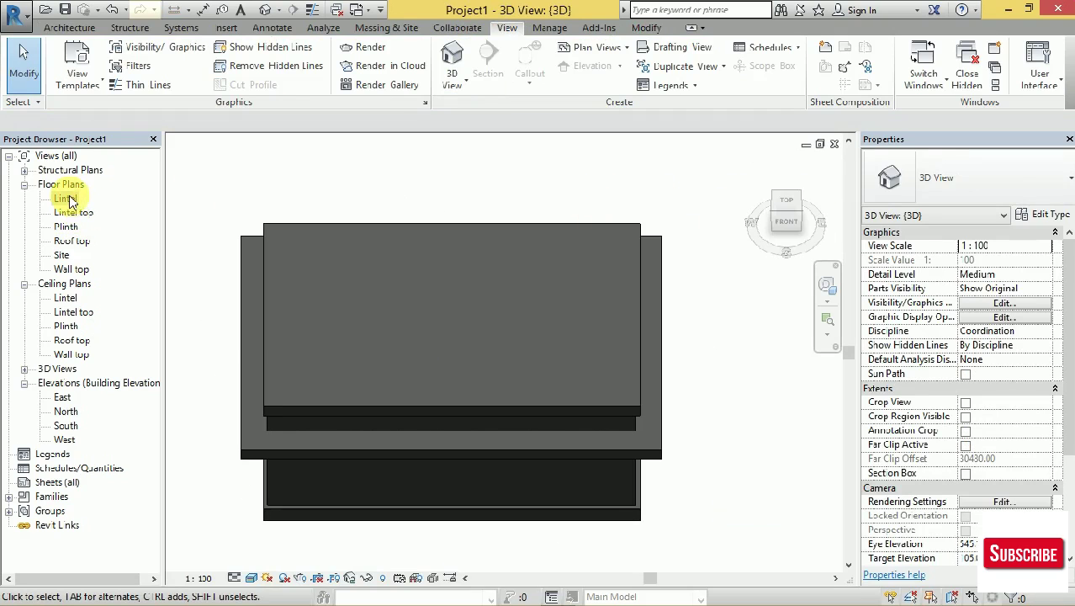
# Return to the Plinth floor plan and bring up the Architecture tools.
pyautogui.doubleClick(74, 226)
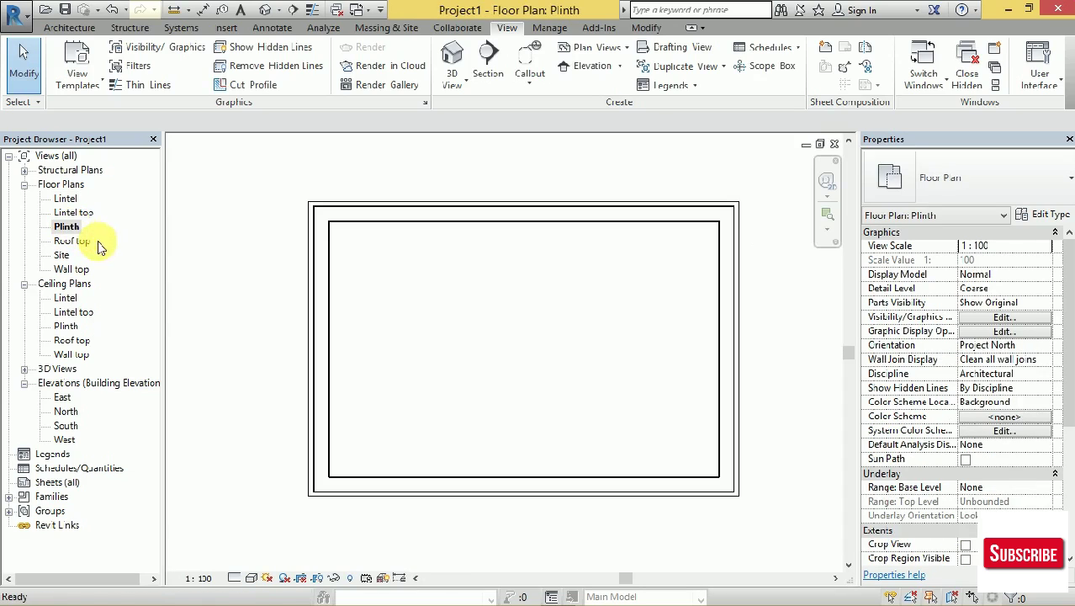
pyautogui.scroll(-2, 187, 300)
pyautogui.scroll(1, 414, 356)
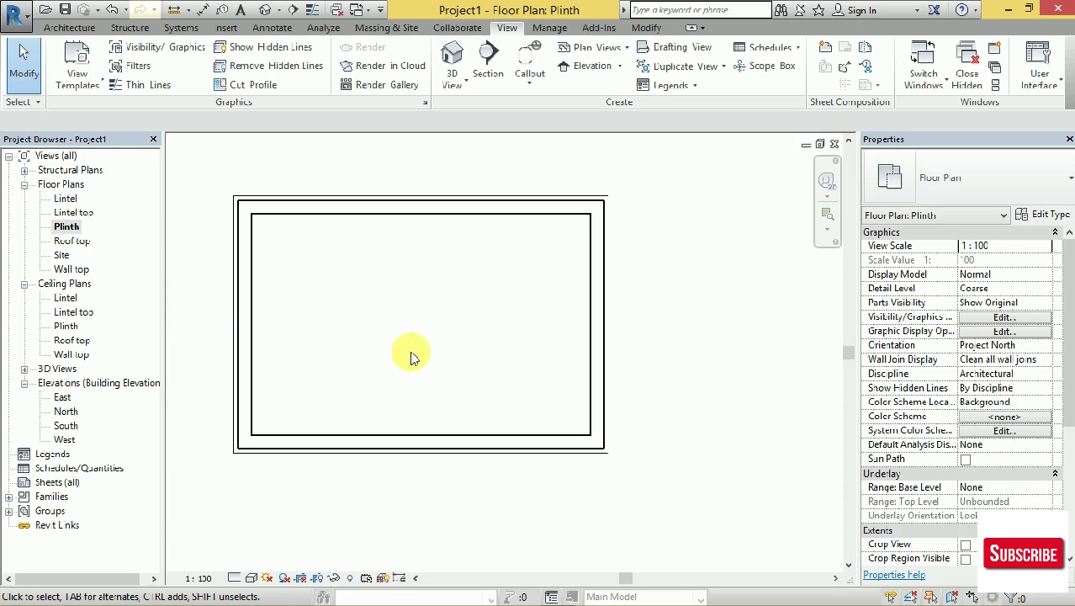
pyautogui.scroll(-2, 413, 356)
pyautogui.scroll(1, 329, 339)
pyautogui.scroll(1, 375, 321)
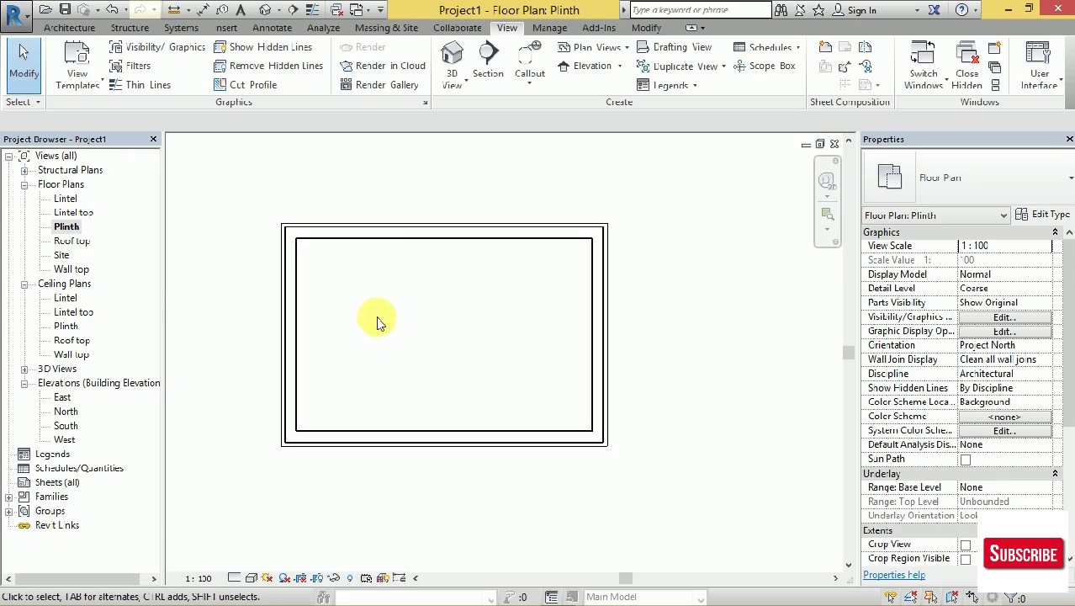
pyautogui.click(69, 27)
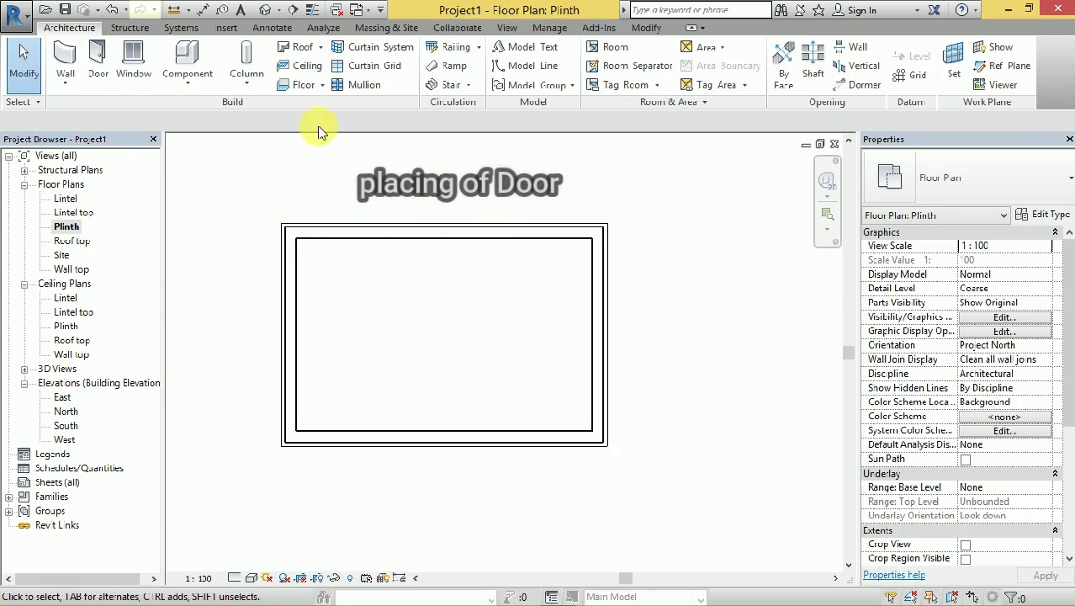
# Place an M_Single-Flush 0915 x 2032mm door in the bottom wall near the right corner.
pyautogui.click(95, 77)
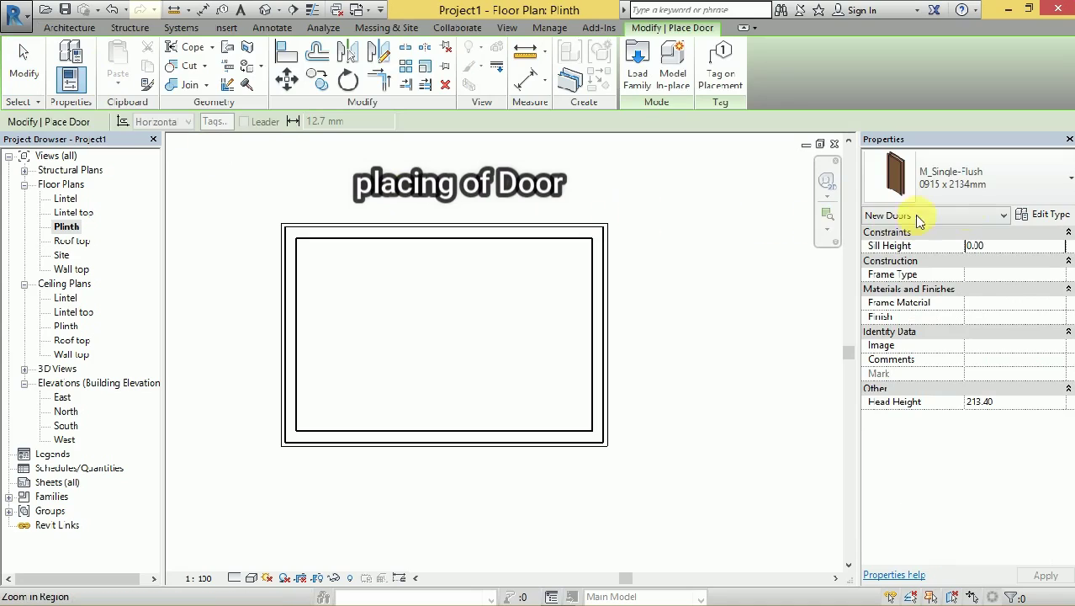
pyautogui.click(1020, 195)
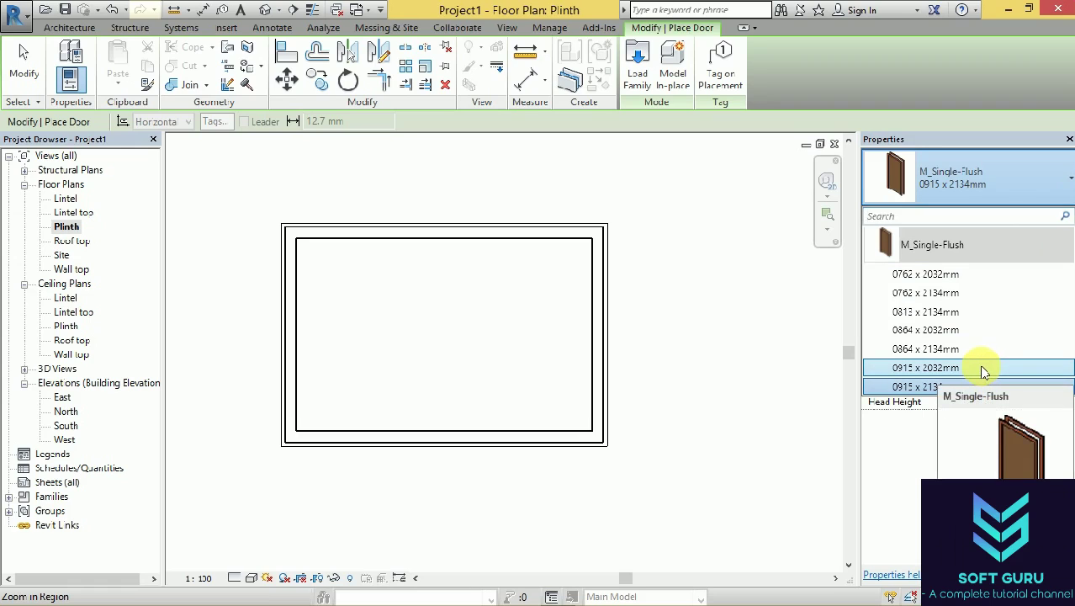
pyautogui.click(984, 371)
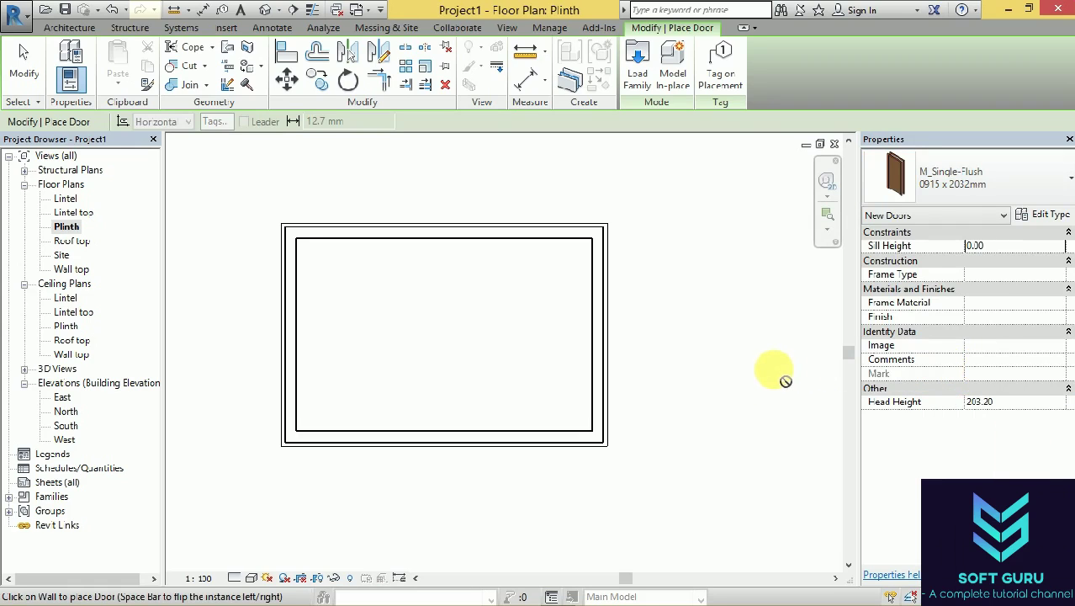
pyautogui.scroll(1, 439, 454)
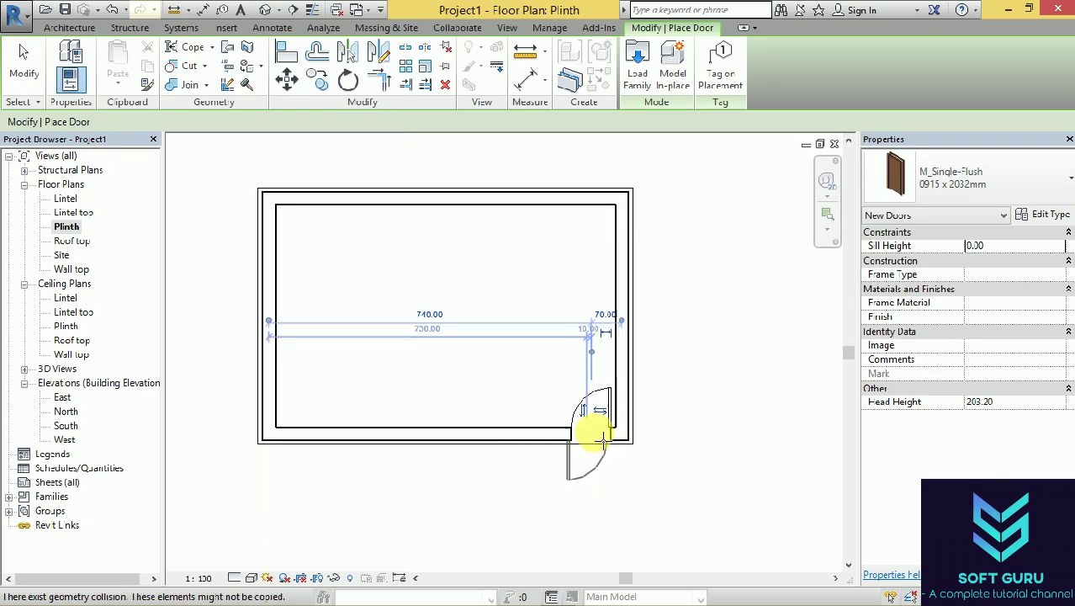
pyautogui.click(618, 413)
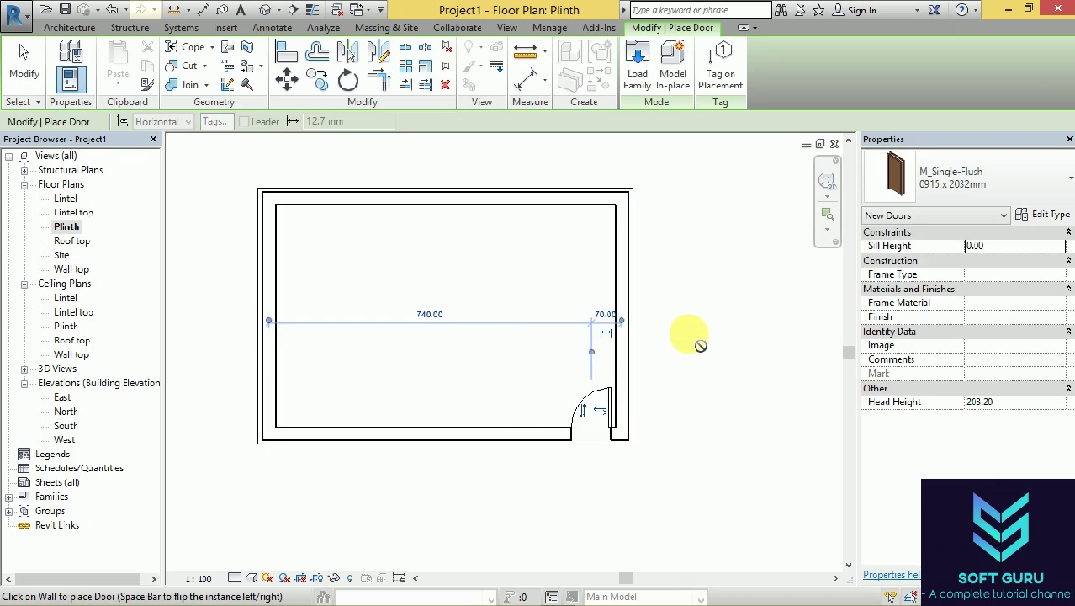
pyautogui.press('Escape')
pyautogui.press('Escape')
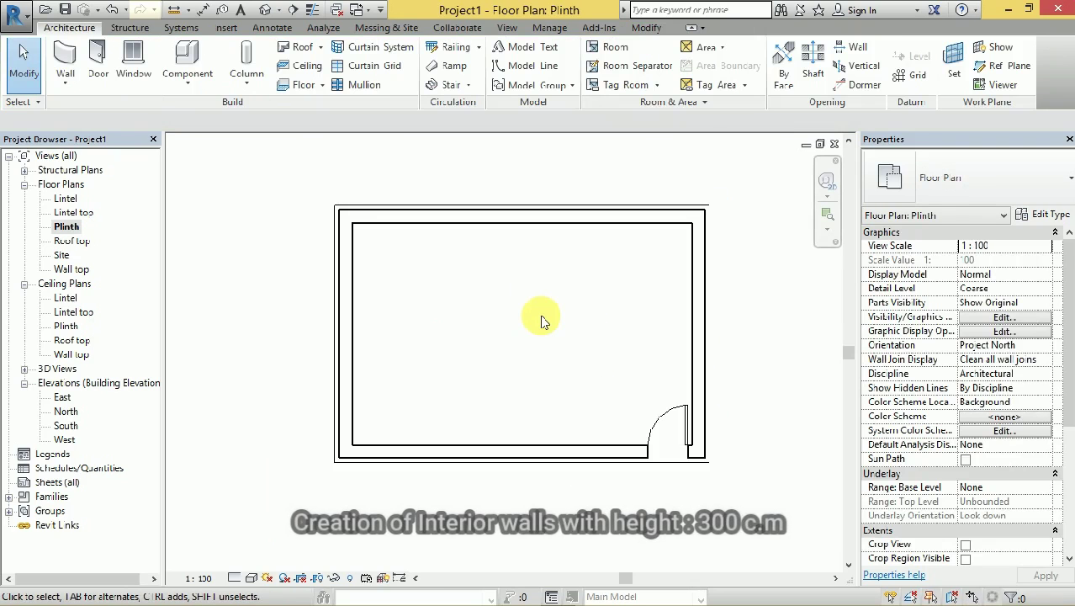
# Draw a trial Generic - 150mm wall across the plan, then delete it.
pyautogui.click(68, 80)
pyautogui.click(84, 106)
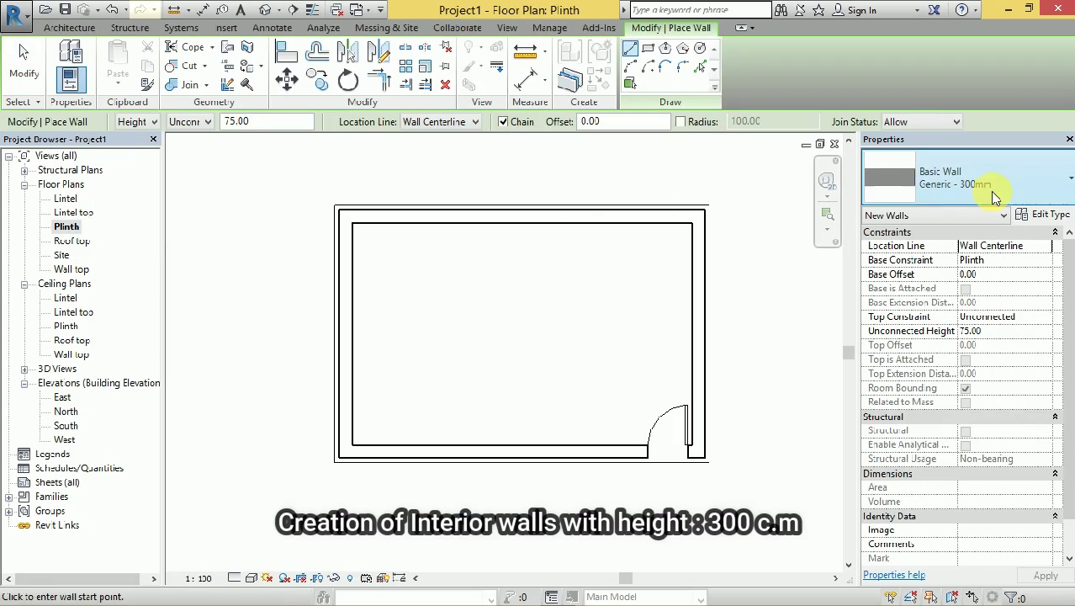
pyautogui.click(991, 196)
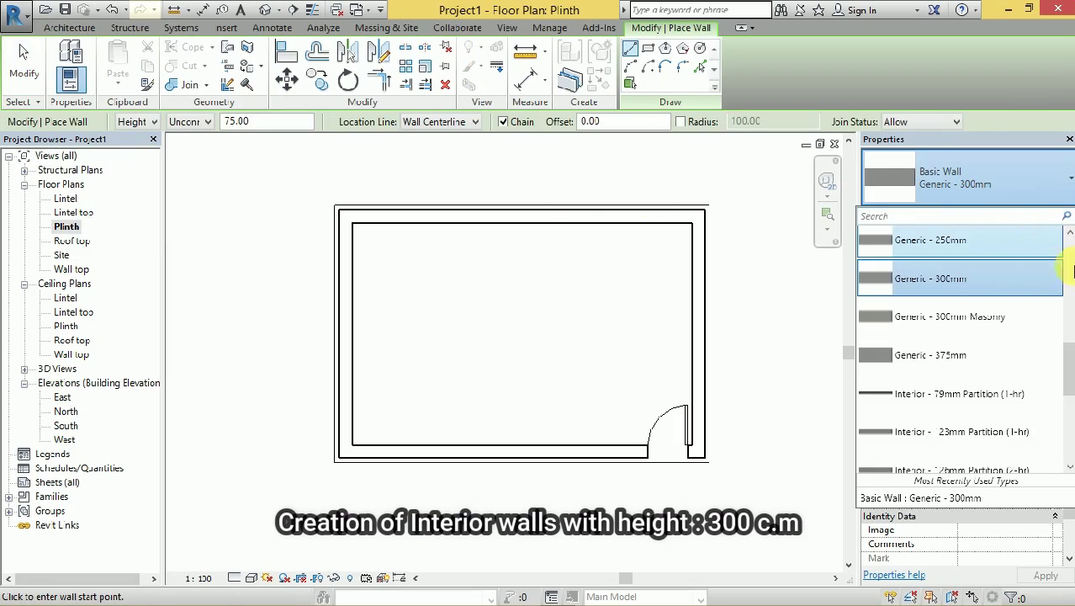
pyautogui.scroll(3, 992, 262)
pyautogui.scroll(2, 991, 261)
pyautogui.scroll(1, 984, 261)
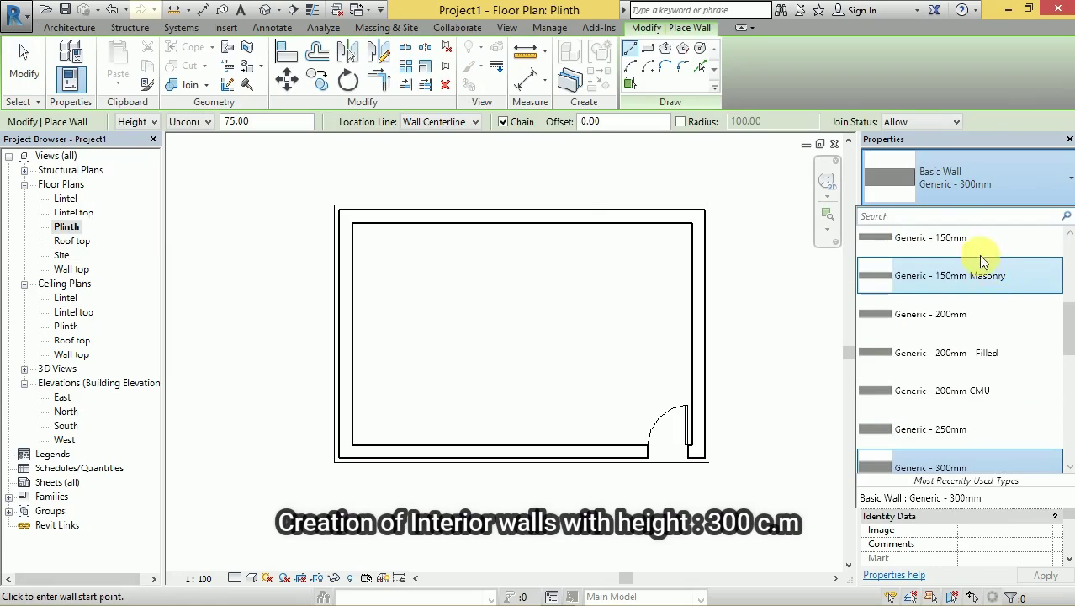
pyautogui.click(967, 238)
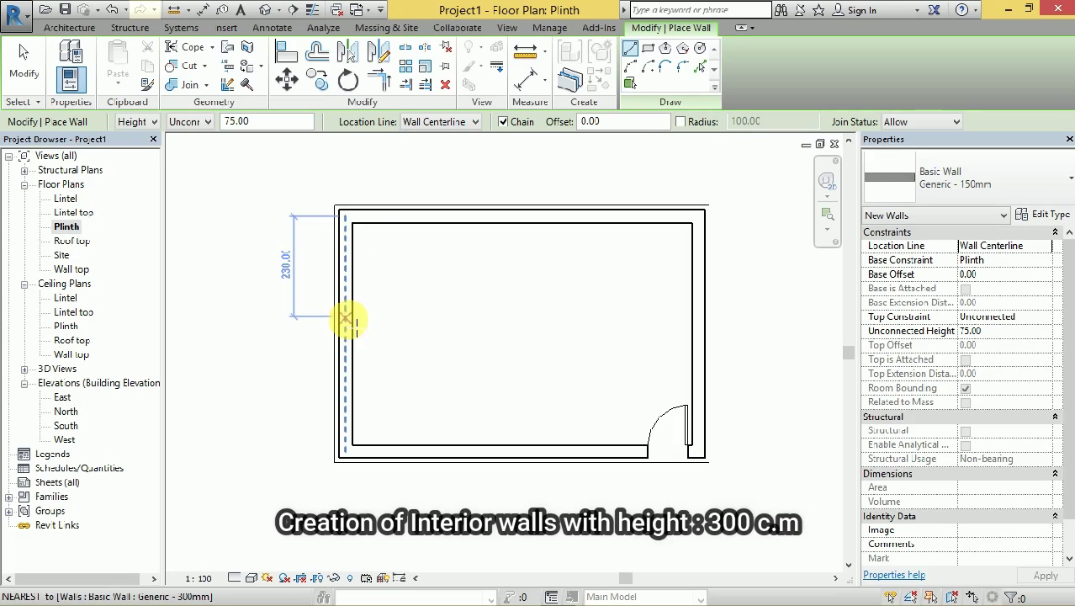
pyautogui.click(346, 333)
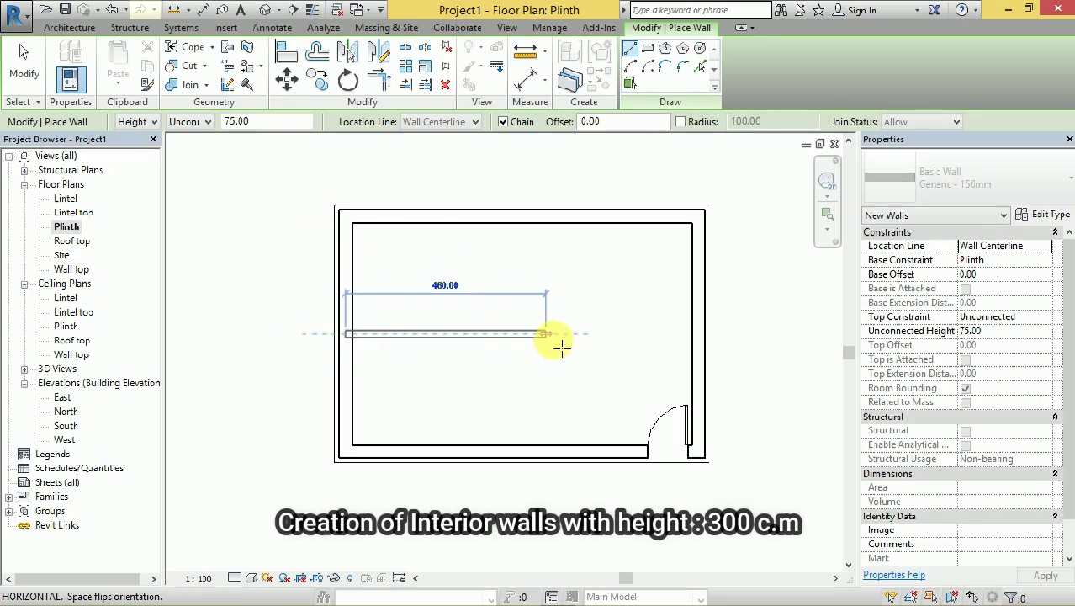
pyautogui.click(697, 333)
pyautogui.press('Escape')
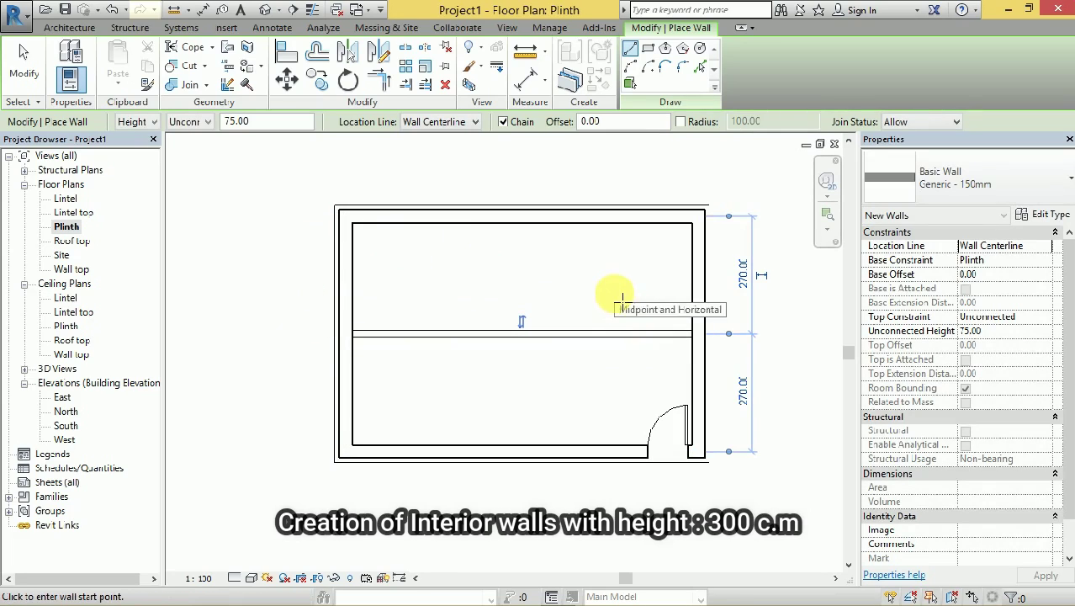
pyautogui.press('Escape')
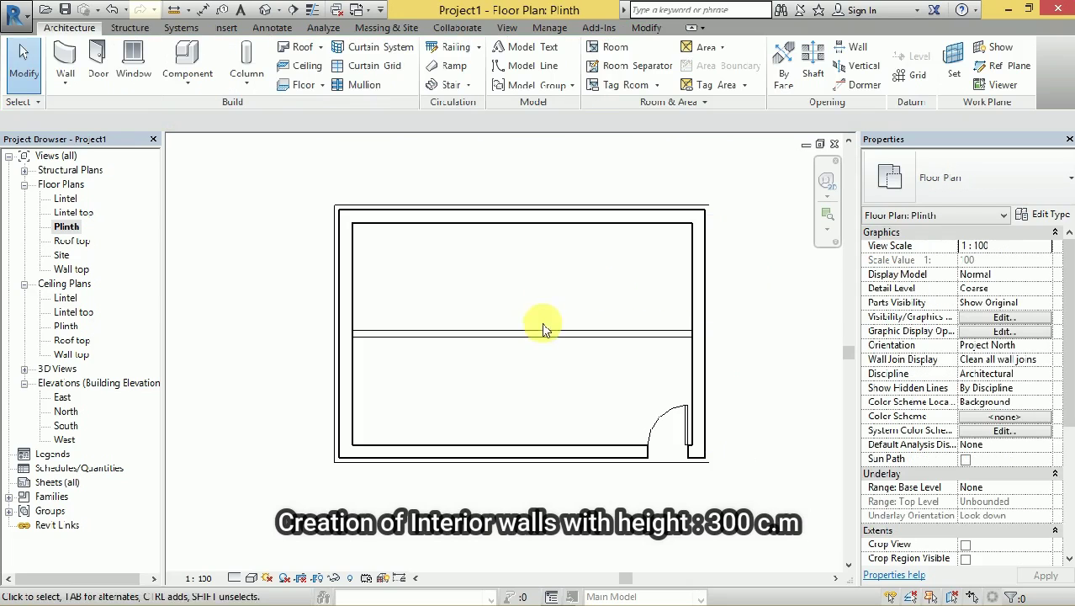
pyautogui.click(539, 336)
pyautogui.press('Delete')
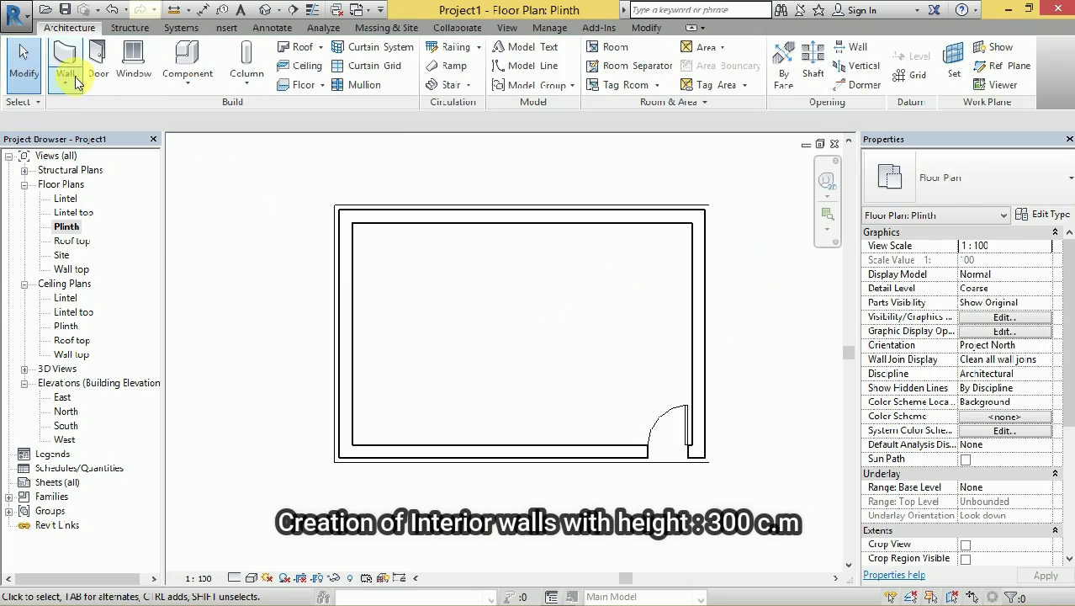
# Draw a horizontal interior wall from the left exterior wall to the right one.
pyautogui.click(65, 80)
pyautogui.click(93, 110)
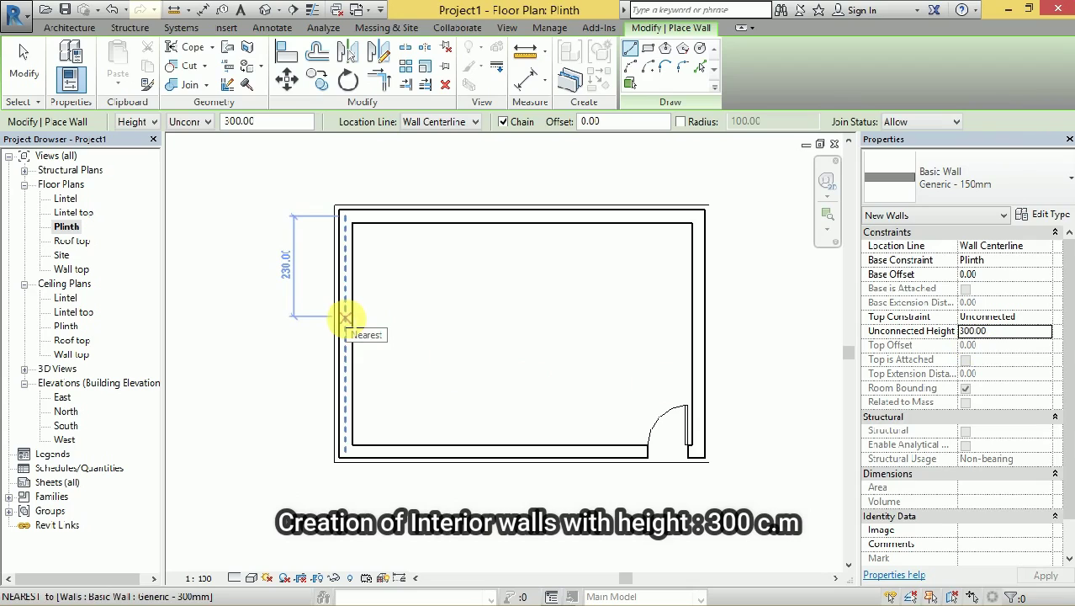
pyautogui.click(345, 317)
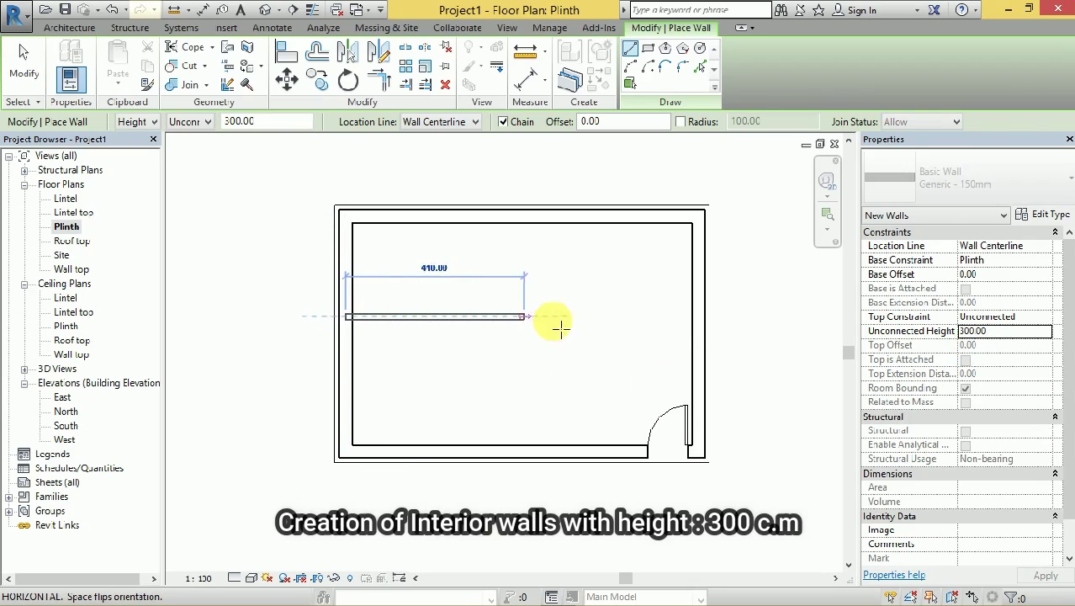
pyautogui.click(697, 317)
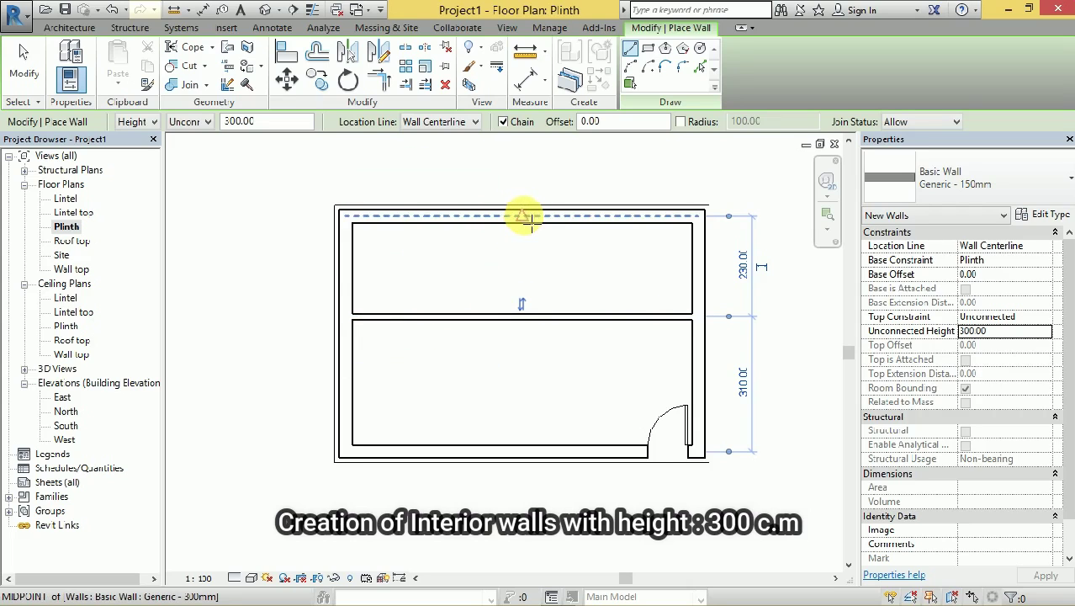
# Add a vertical interior wall from the top wall to the bottom wall, creating four rooms.
pyautogui.click(522, 217)
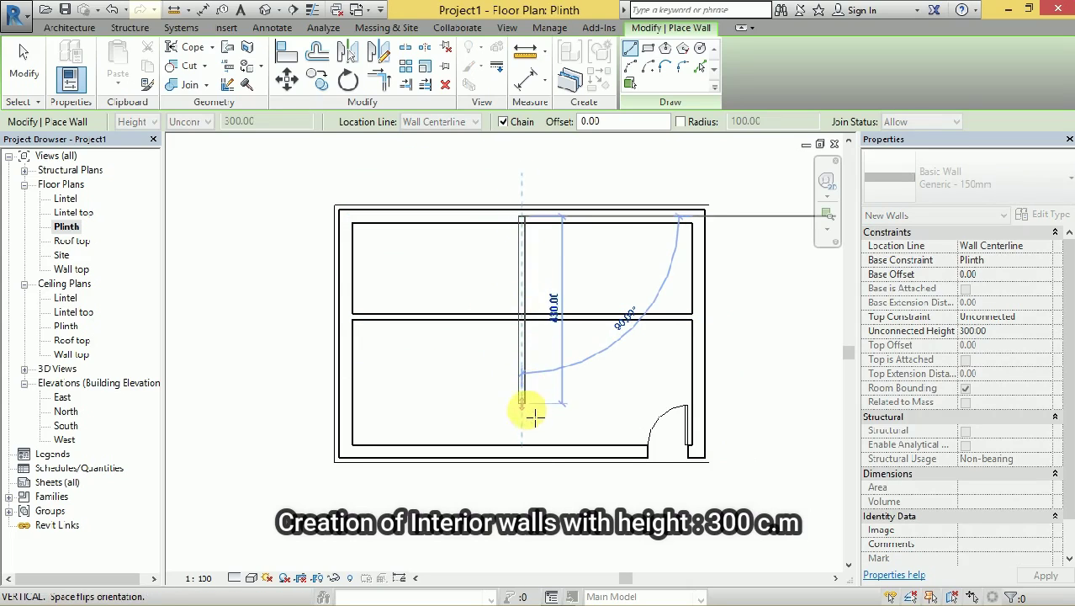
pyautogui.click(521, 446)
pyautogui.press('Escape')
pyautogui.scroll(-1, 476, 392)
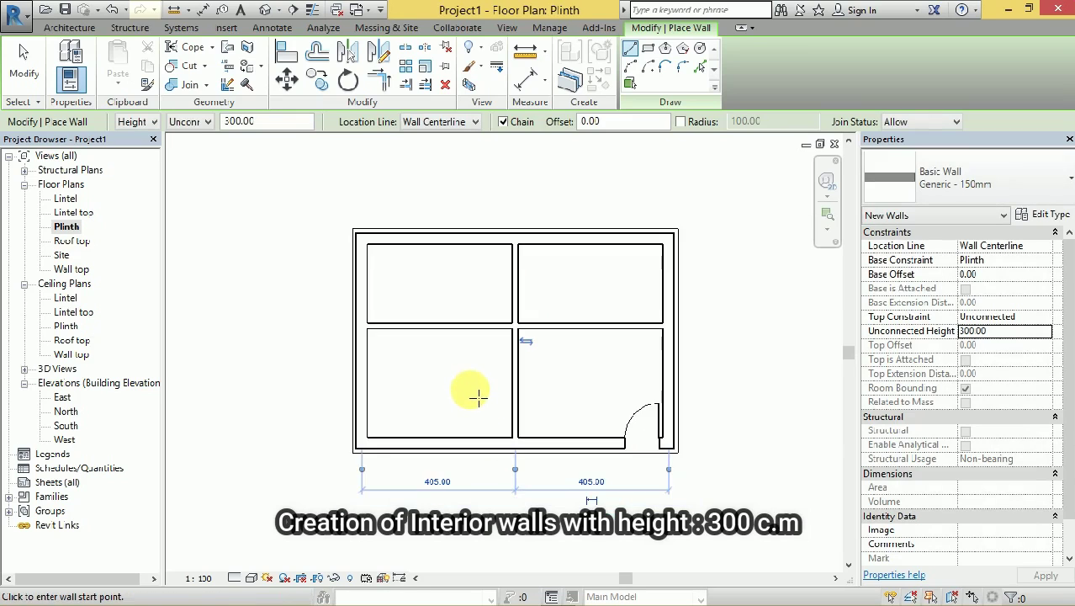
pyautogui.scroll(1, 461, 317)
pyautogui.scroll(1, 463, 304)
pyautogui.scroll(1, 413, 297)
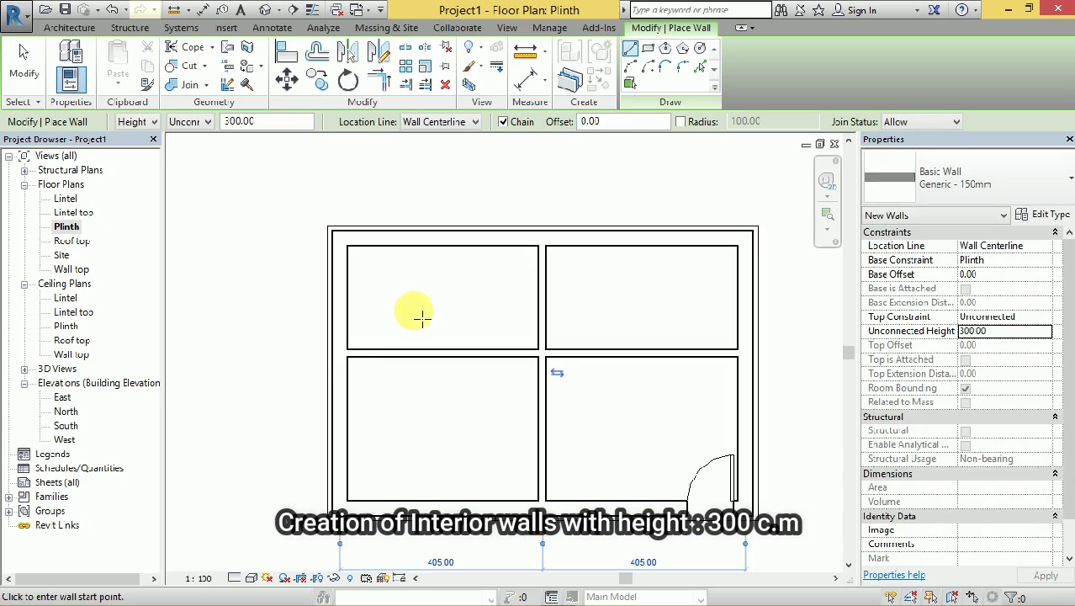
pyautogui.scroll(1, 422, 315)
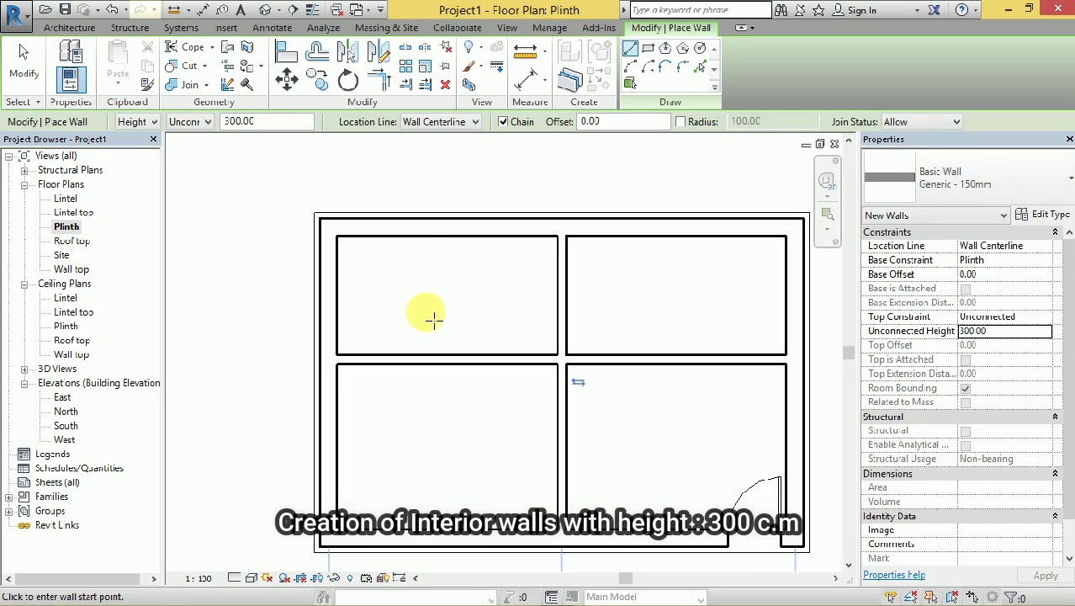
pyautogui.scroll(1, 416, 234)
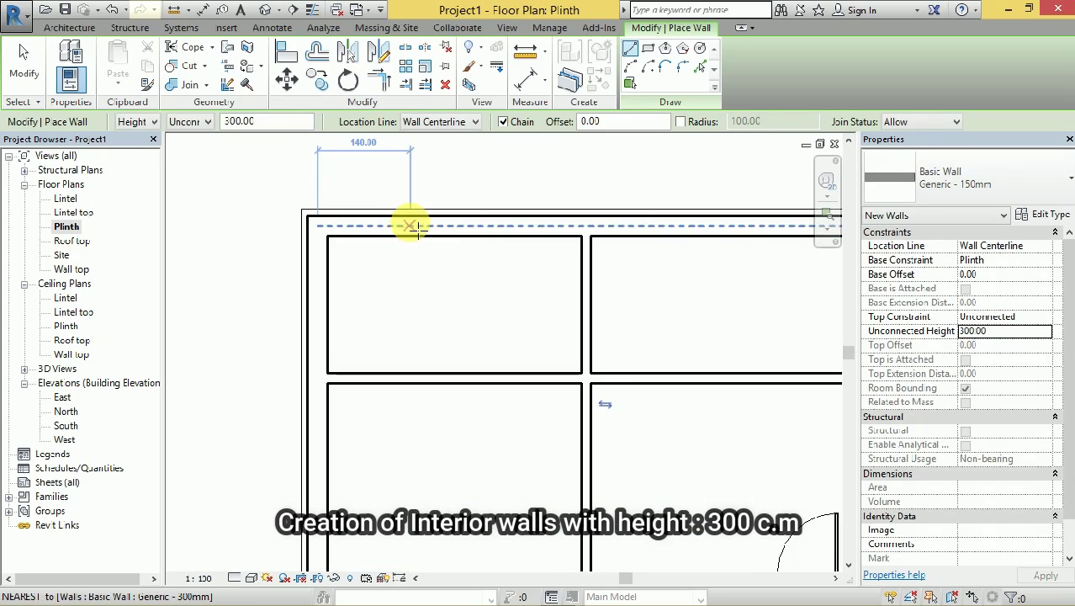
pyautogui.scroll(-1, 417, 229)
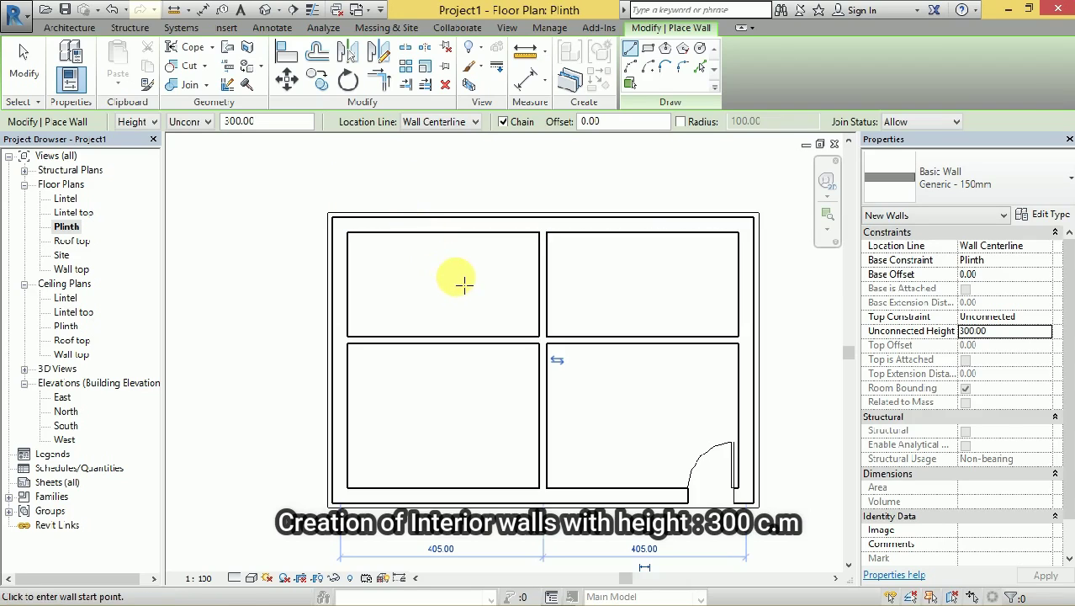
pyautogui.press('Escape')
pyautogui.click(707, 481)
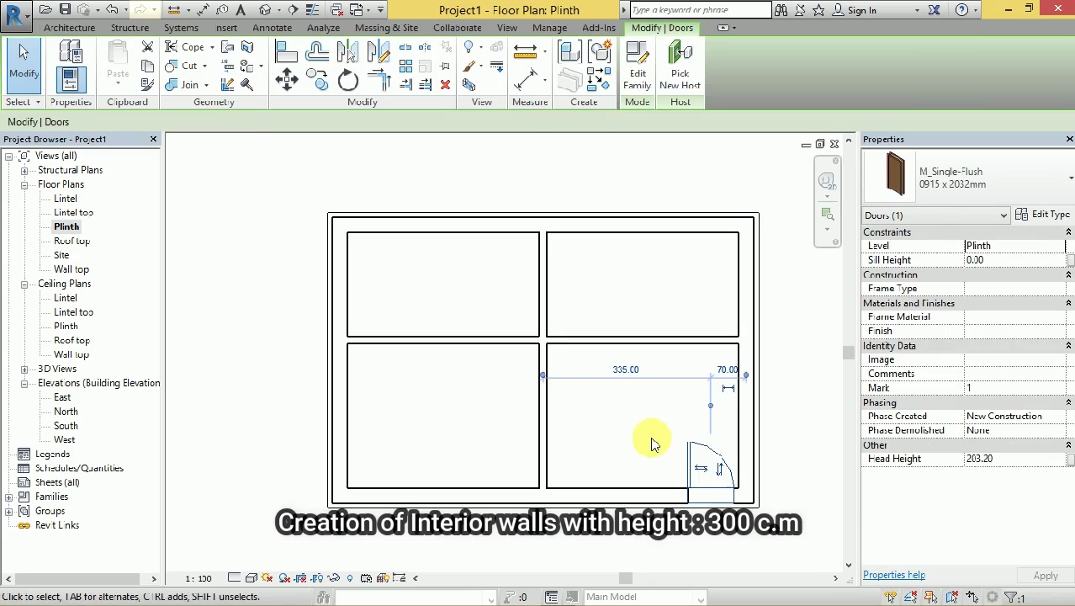
# Drag the door left along the bottom wall into the bottom-left room.
pyautogui.moveTo(695, 458)
pyautogui.mouseDown()
pyautogui.moveTo(627, 488)
pyautogui.moveTo(379, 479)
pyautogui.mouseUp()
pyautogui.click(434, 444)
pyautogui.scroll(1, 455, 314)
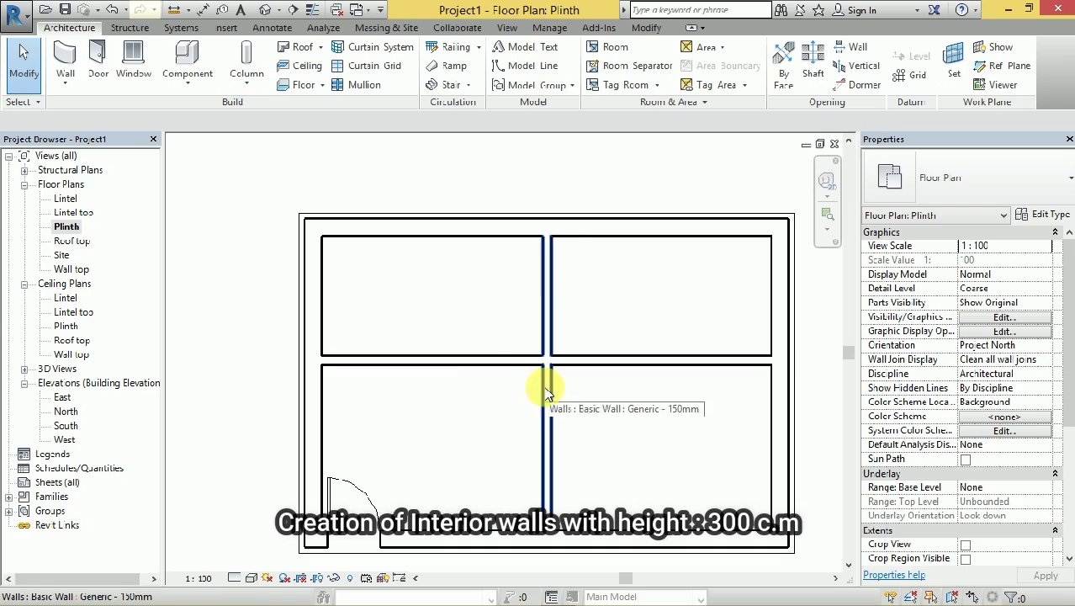
pyautogui.scroll(-2, 539, 395)
pyautogui.scroll(1, 463, 417)
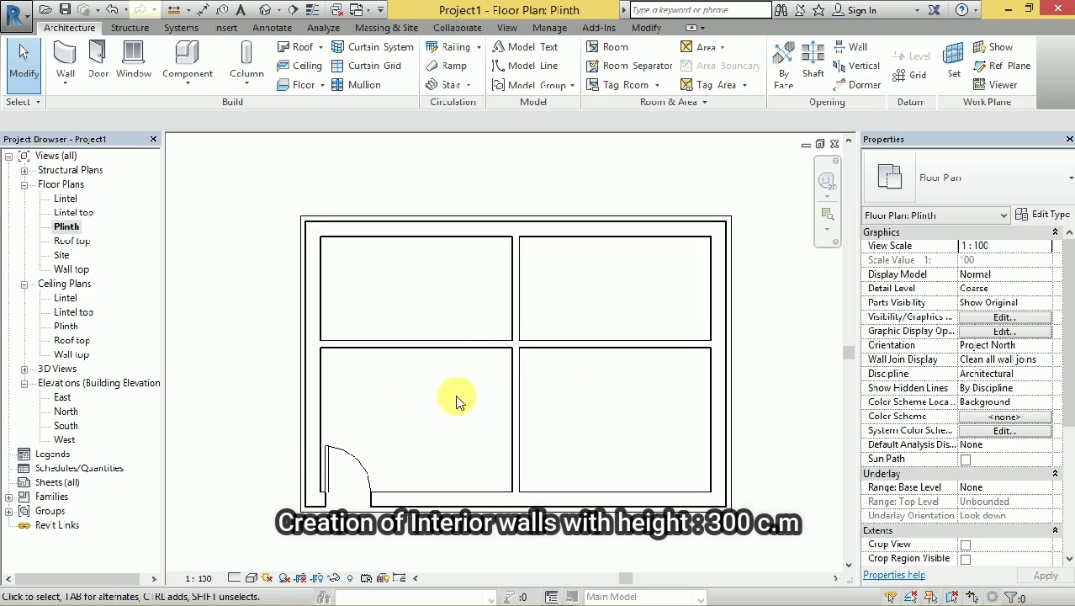
pyautogui.scroll(1, 452, 358)
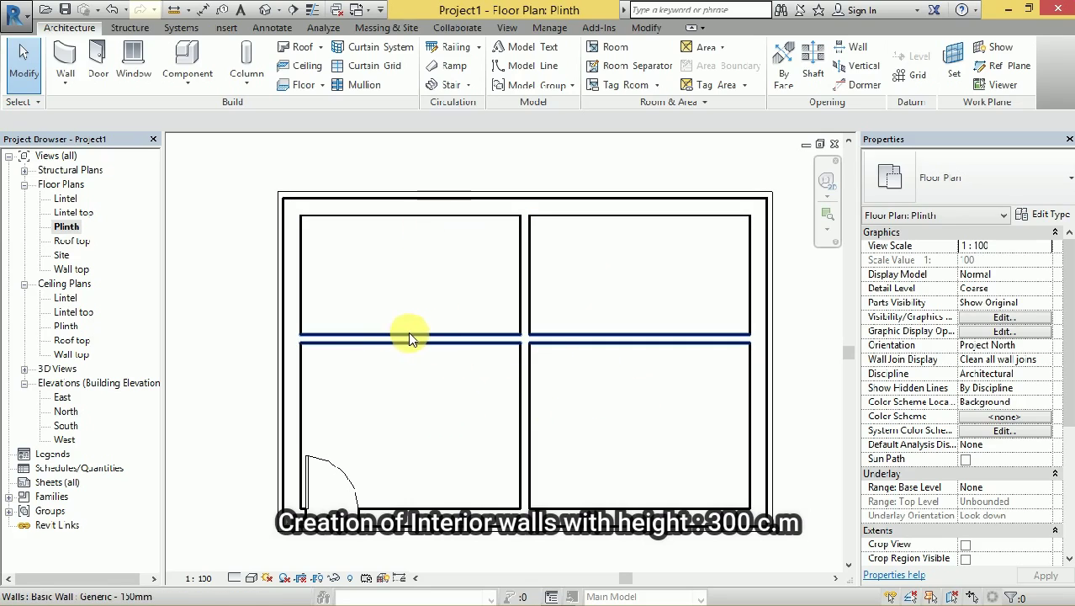
pyautogui.scroll(1, 397, 355)
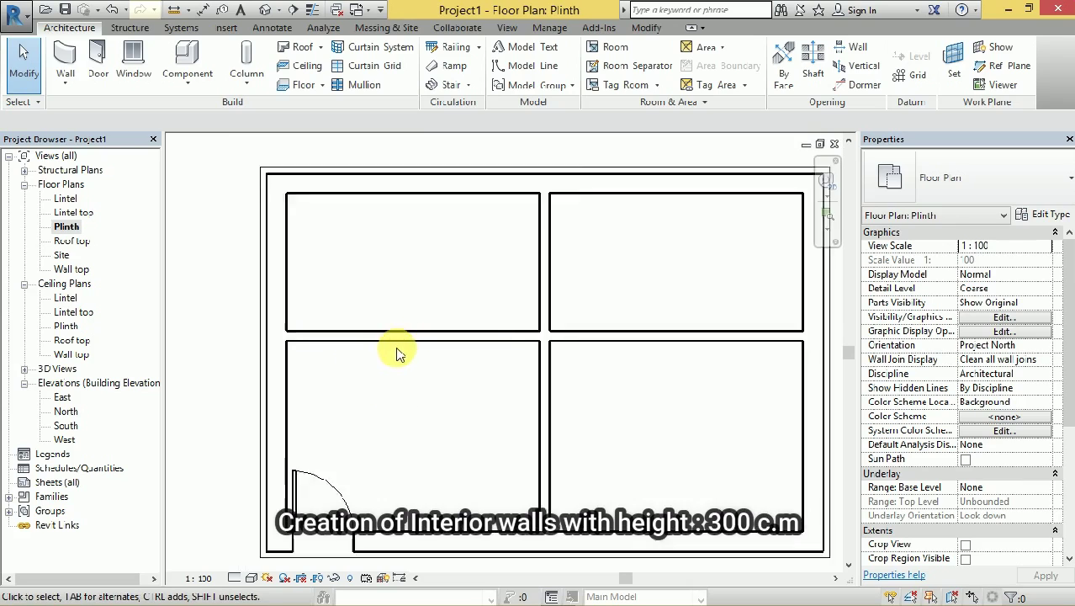
pyautogui.scroll(-2, 455, 336)
pyautogui.scroll(1, 547, 320)
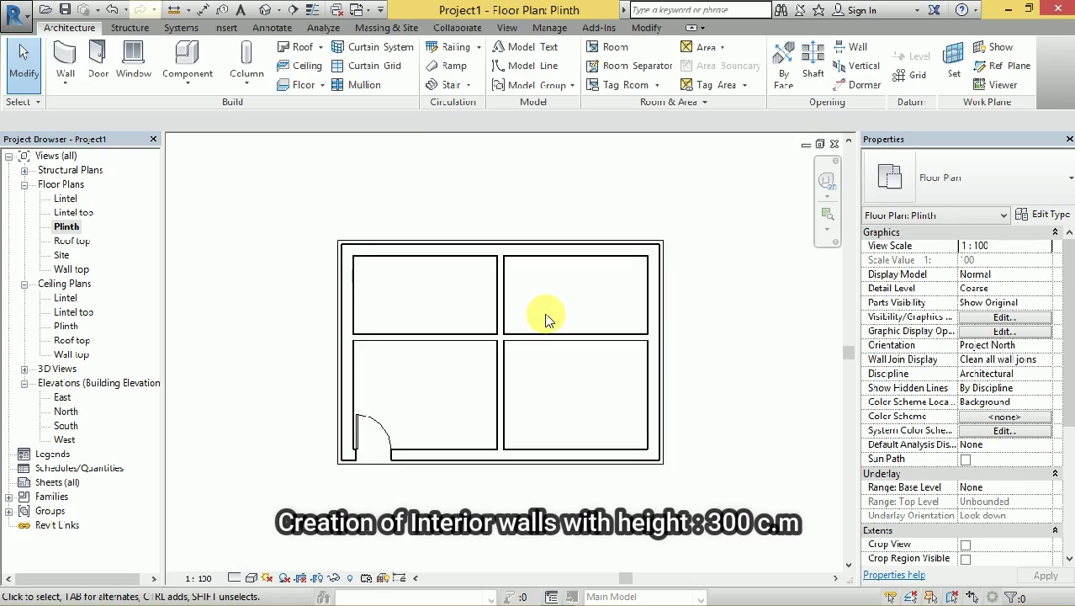
pyautogui.scroll(1, 547, 408)
pyautogui.scroll(1, 526, 380)
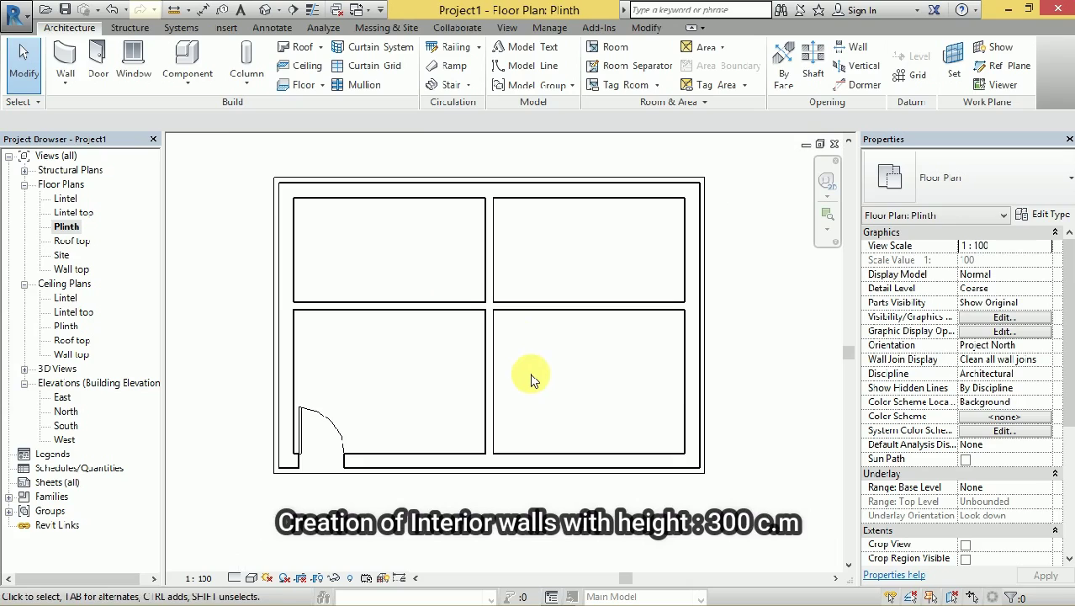
# Shift the door right so it sits beside the central partition.
pyautogui.click(327, 435)
pyautogui.moveTo(309, 436); pyautogui.dragTo(466, 467)
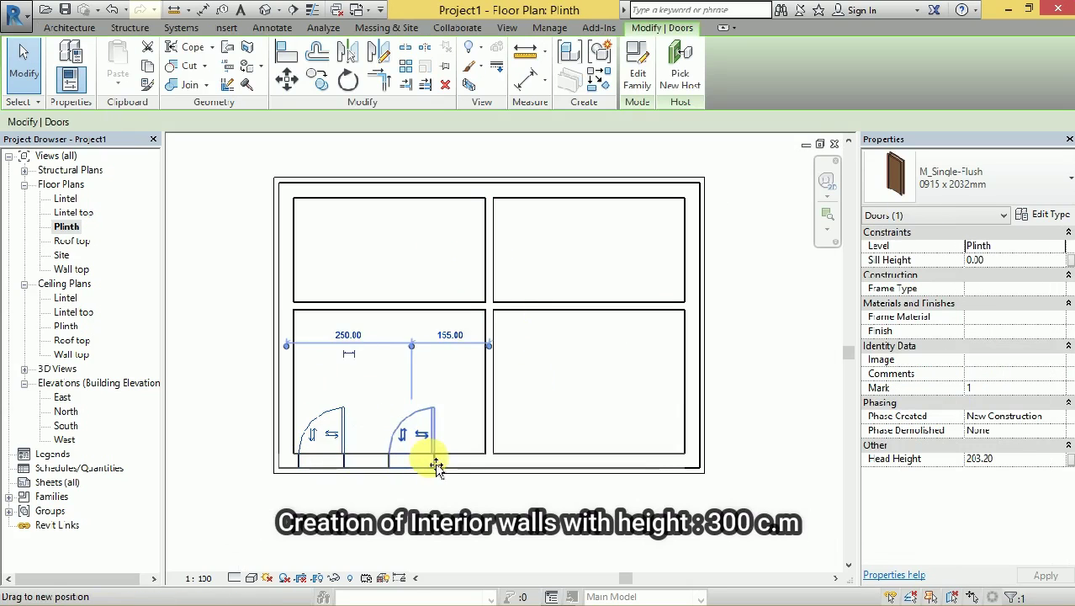
pyautogui.click(440, 397)
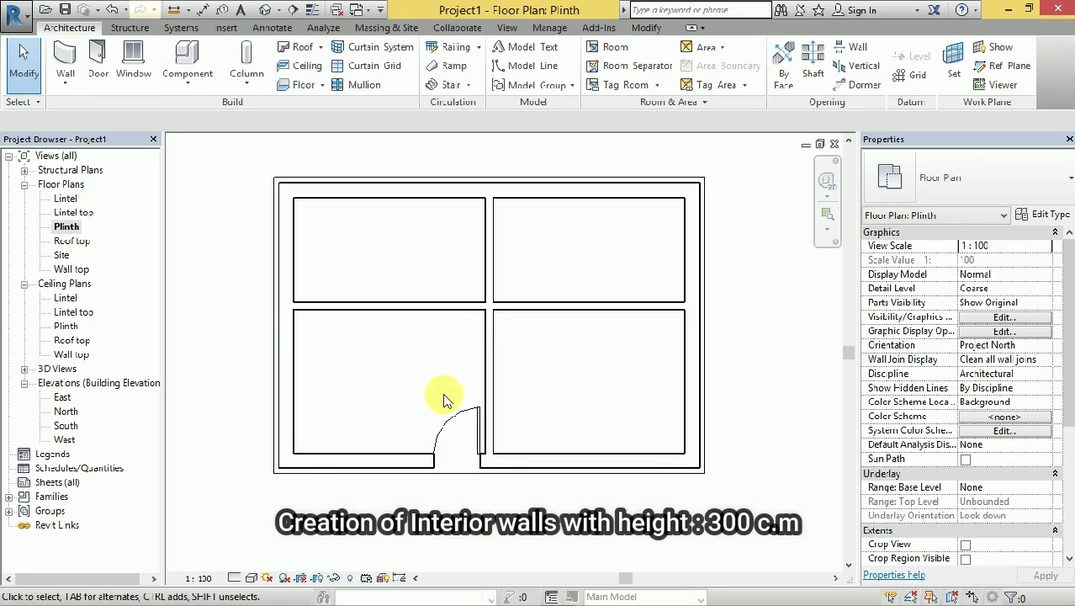
pyautogui.scroll(1, 440, 396)
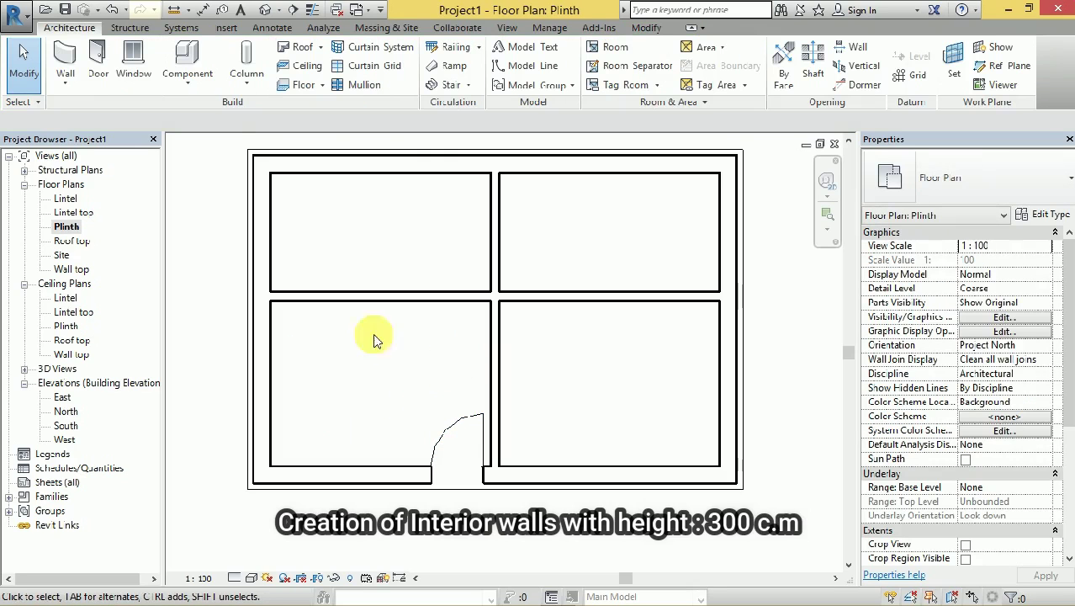
# Draw a vertical 150mm wall from the top wall down to the horizontal partition in the top-left room.
pyautogui.click(70, 87)
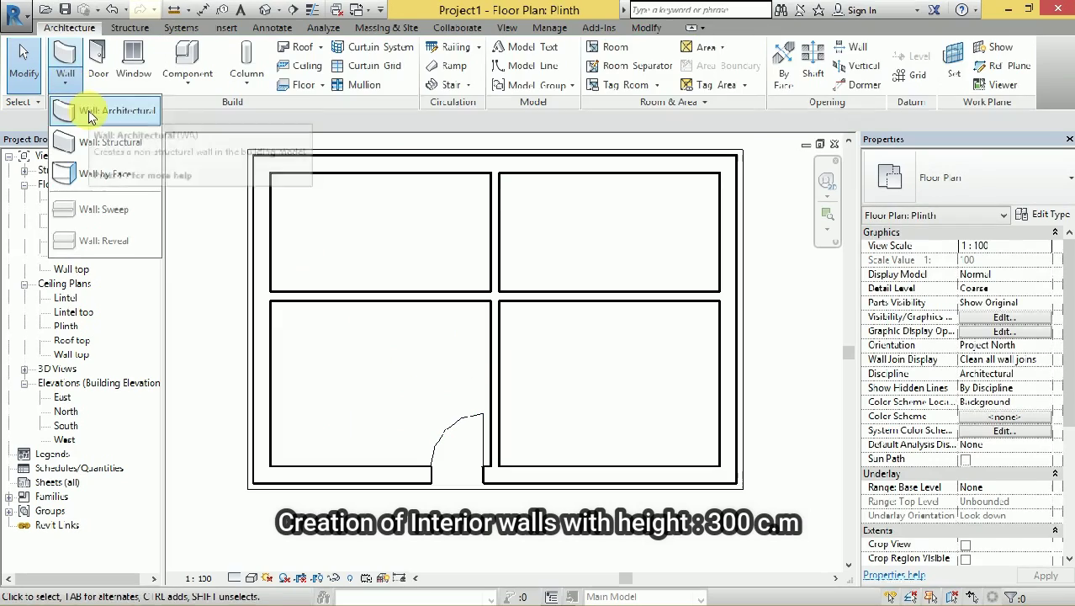
pyautogui.click(114, 111)
pyautogui.scroll(-2, 358, 257)
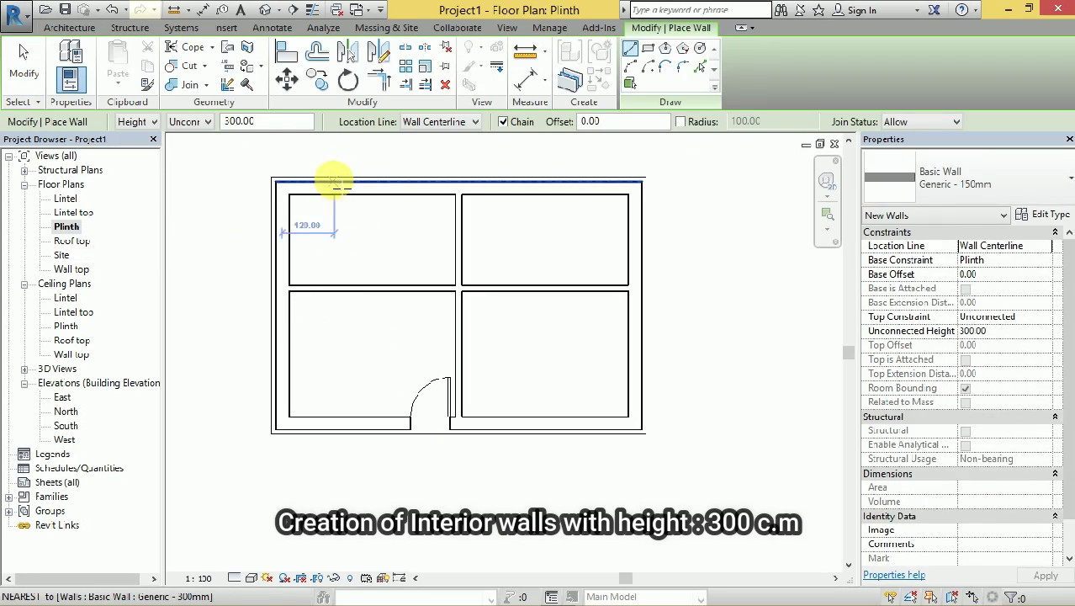
pyautogui.scroll(-2, 347, 202)
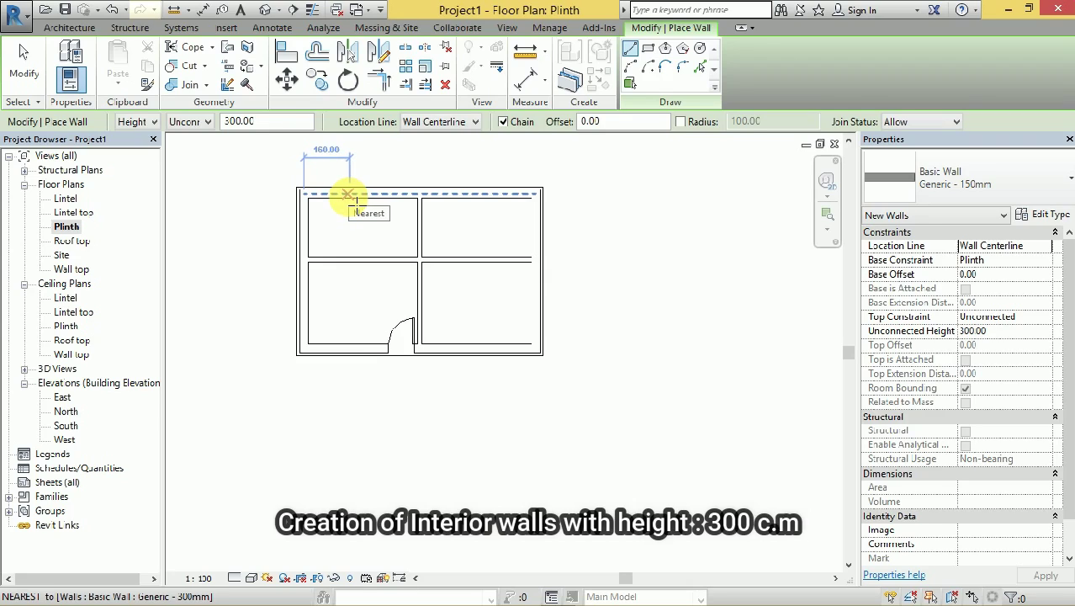
pyautogui.click(357, 202)
pyautogui.scroll(2, 345, 235)
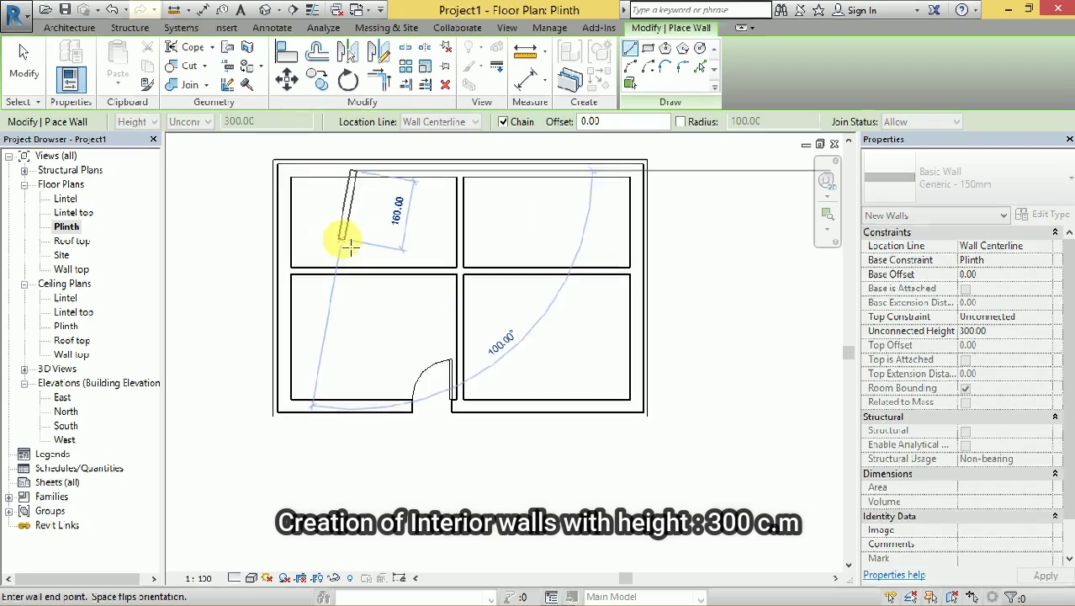
pyautogui.scroll(2, 357, 276)
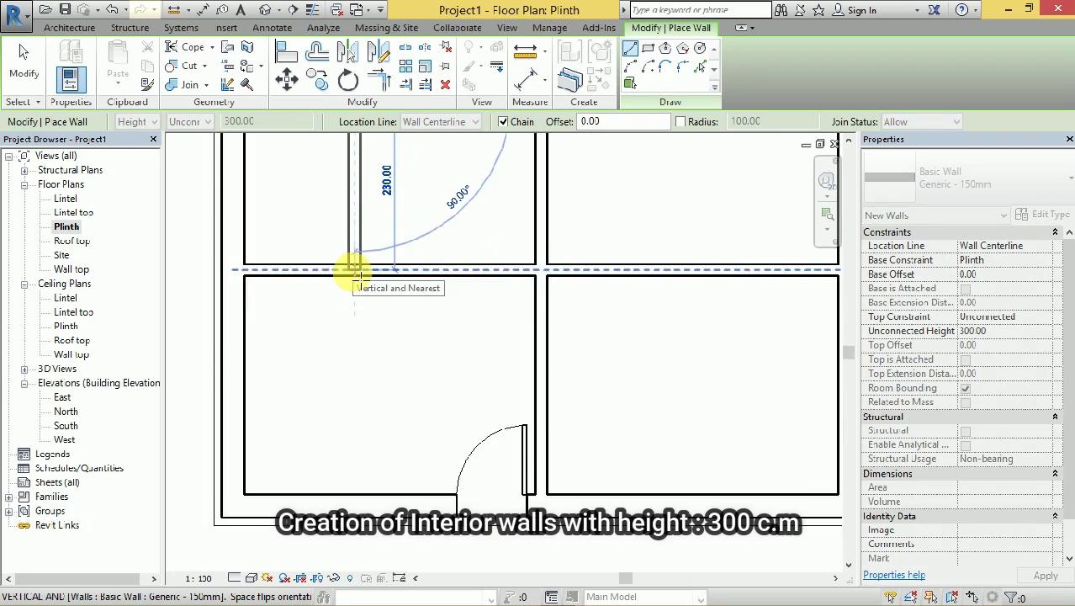
pyautogui.click(353, 269)
pyautogui.press('Escape')
pyautogui.scroll(-2, 346, 354)
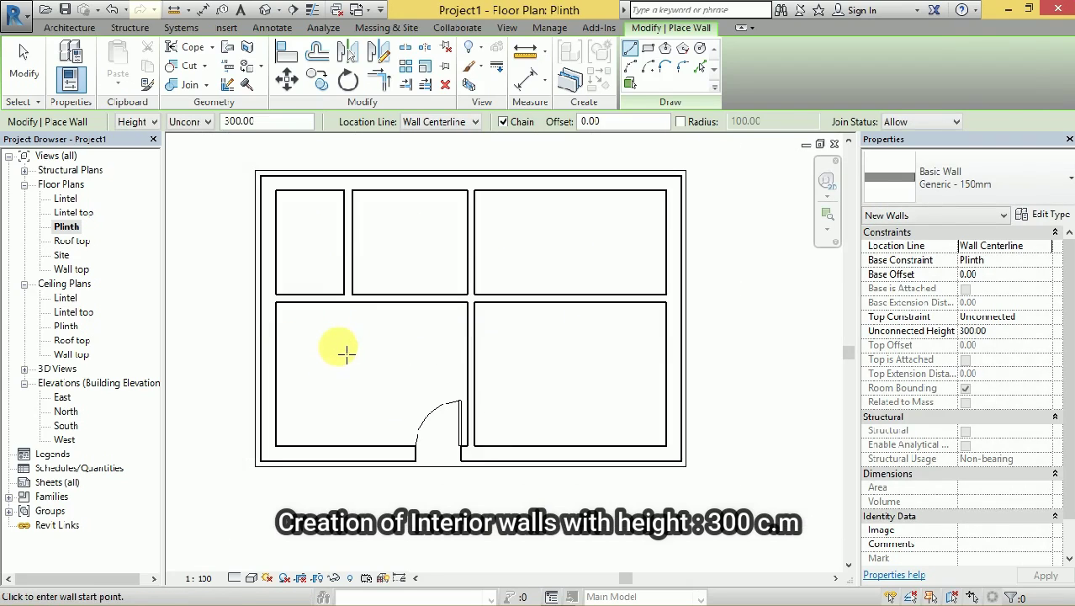
pyautogui.press('Escape')
pyautogui.scroll(-1, 387, 246)
pyautogui.scroll(1, 396, 244)
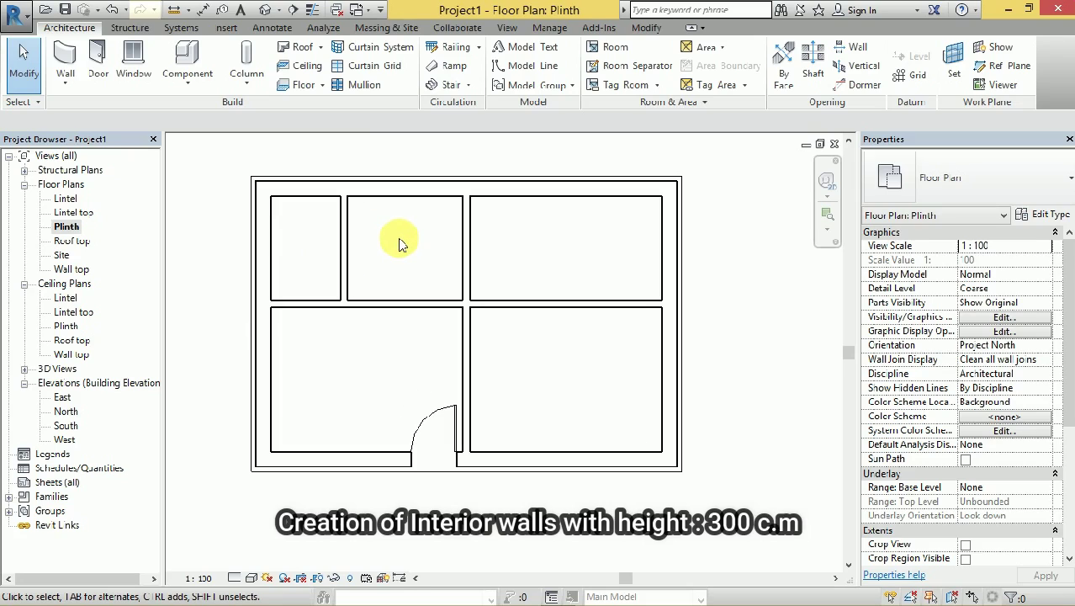
pyautogui.scroll(1, 400, 244)
pyautogui.click(408, 312)
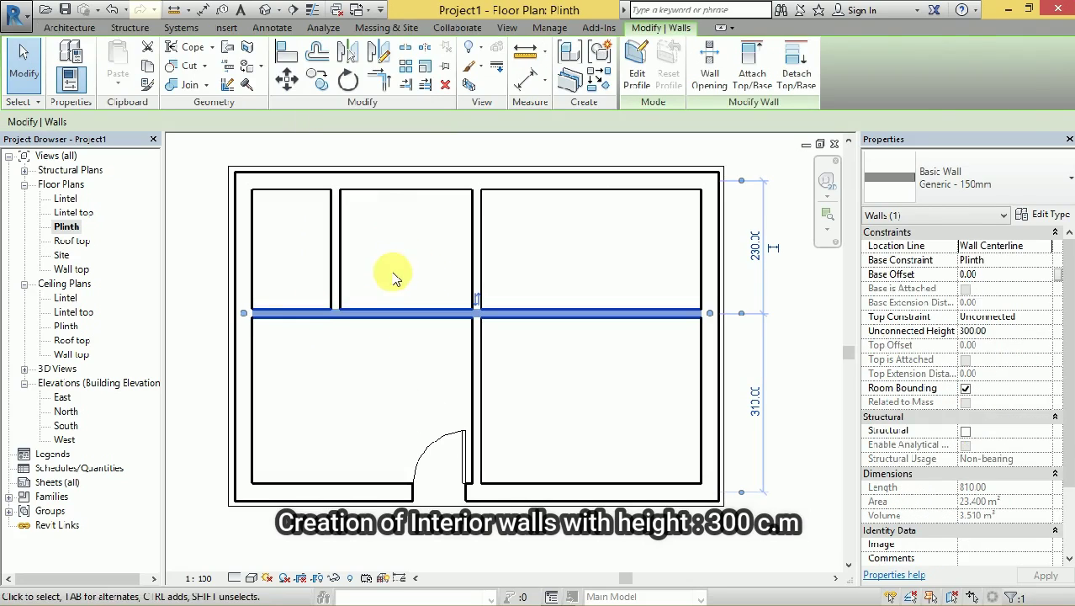
# Delete the full-width partition and draw a short wall from the new partition to the left wall.
pyautogui.press('Delete')
pyautogui.click(65, 82)
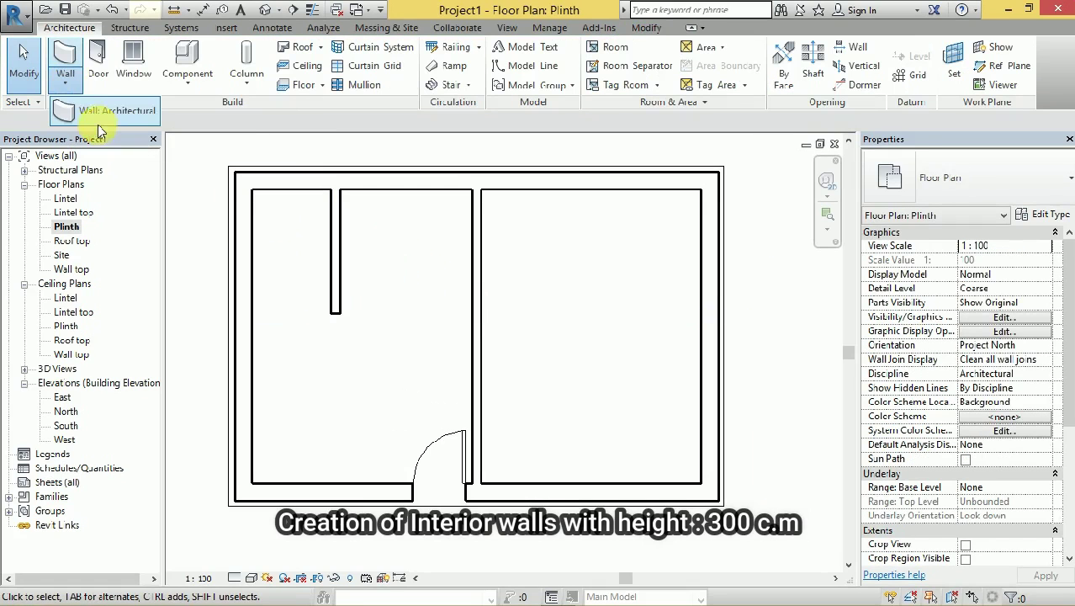
pyautogui.click(138, 113)
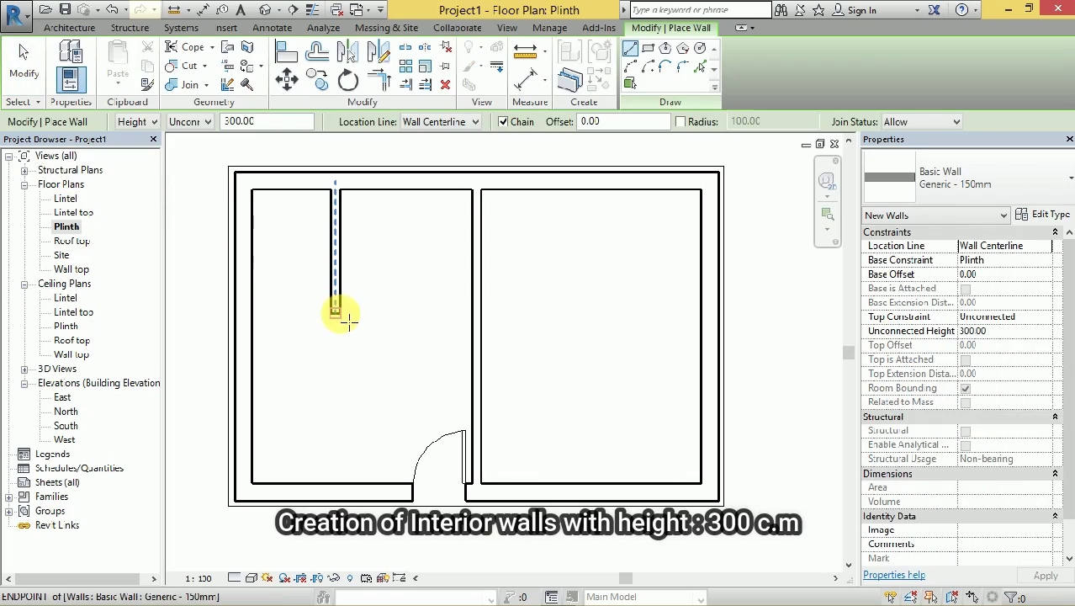
pyautogui.click(335, 312)
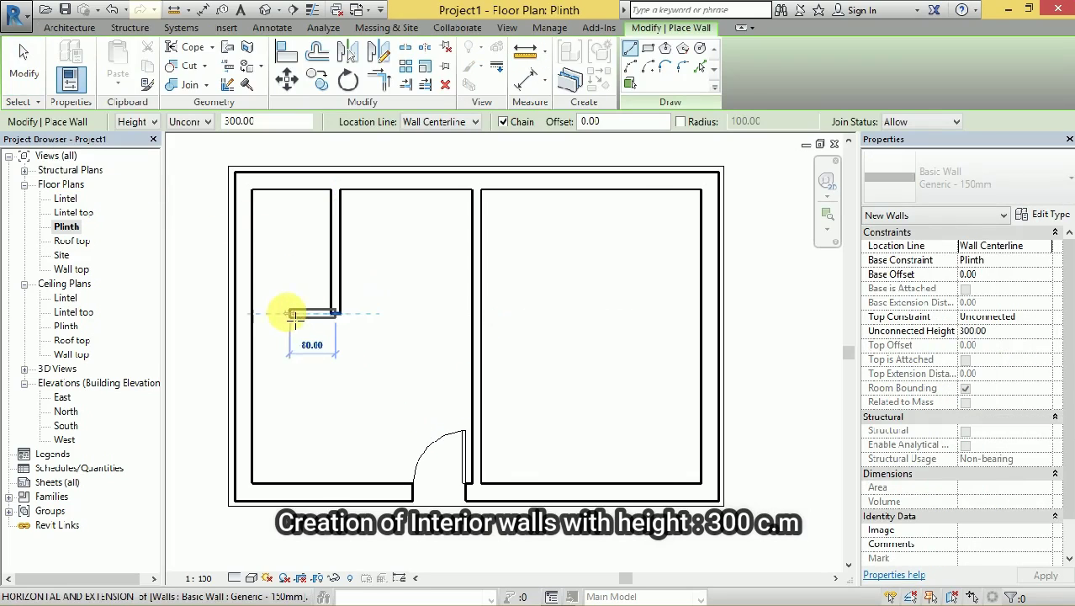
pyautogui.click(252, 313)
pyautogui.press('Escape')
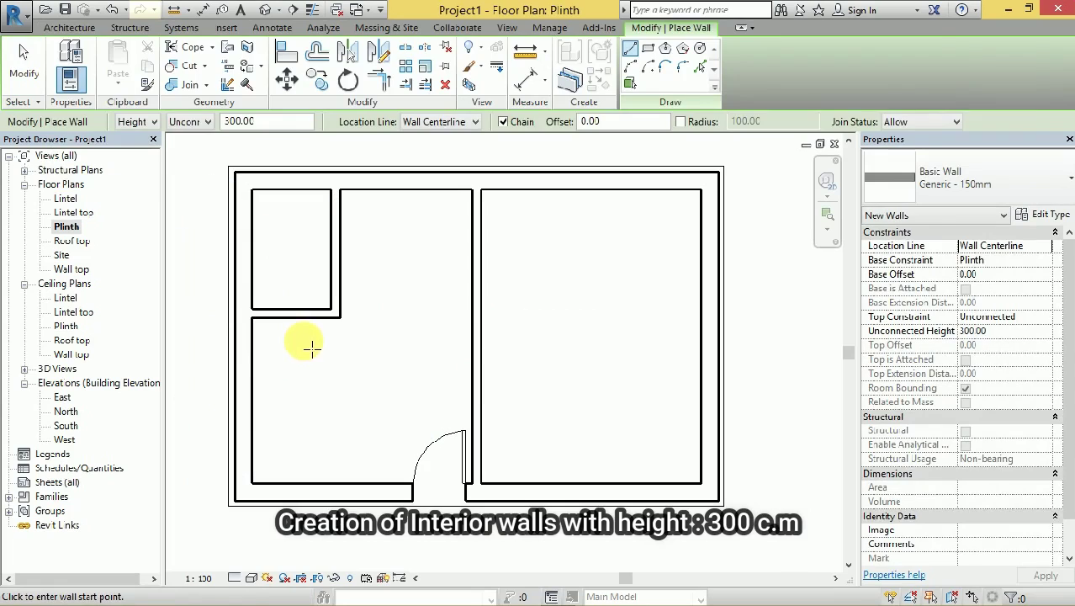
pyautogui.press('Escape')
pyautogui.scroll(-2, 389, 311)
pyautogui.scroll(1, 392, 278)
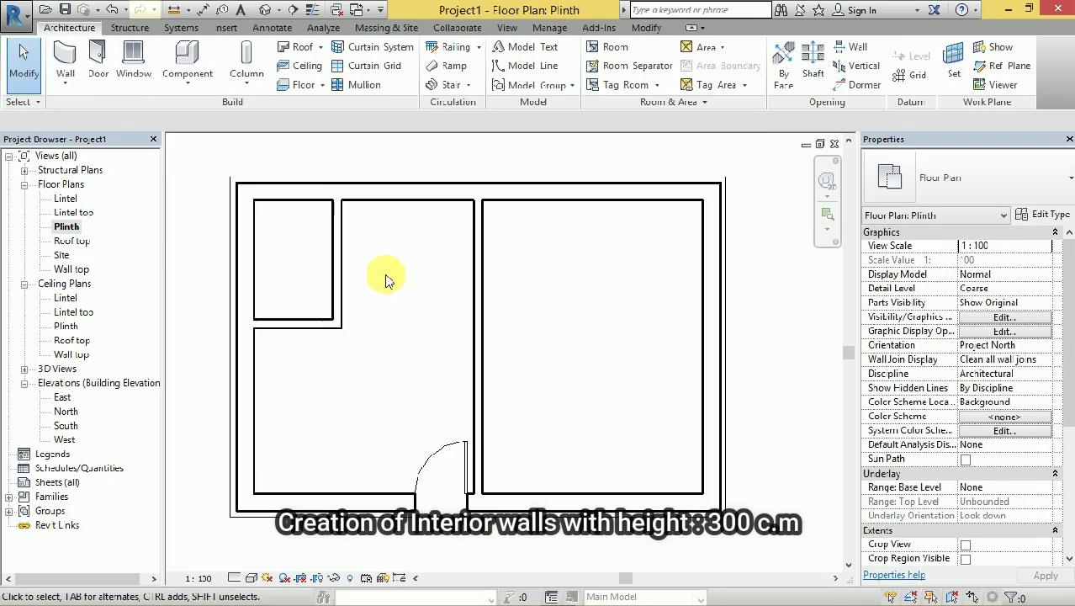
pyautogui.scroll(1, 379, 282)
pyautogui.scroll(-2, 370, 281)
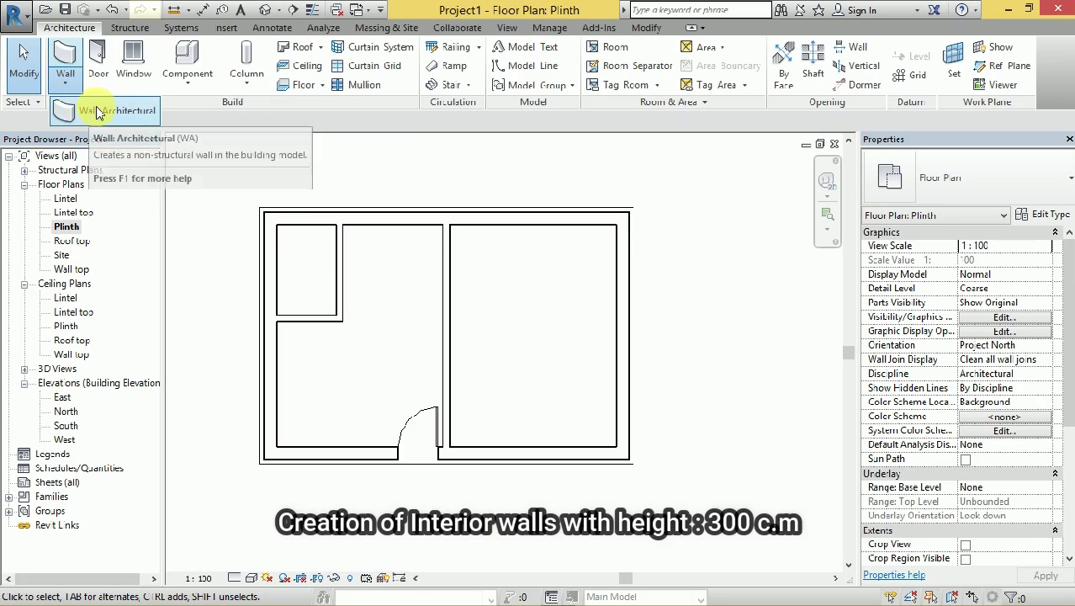
# Draw a wall from the central partition to the right wall, halving the right room.
pyautogui.click(74, 85)
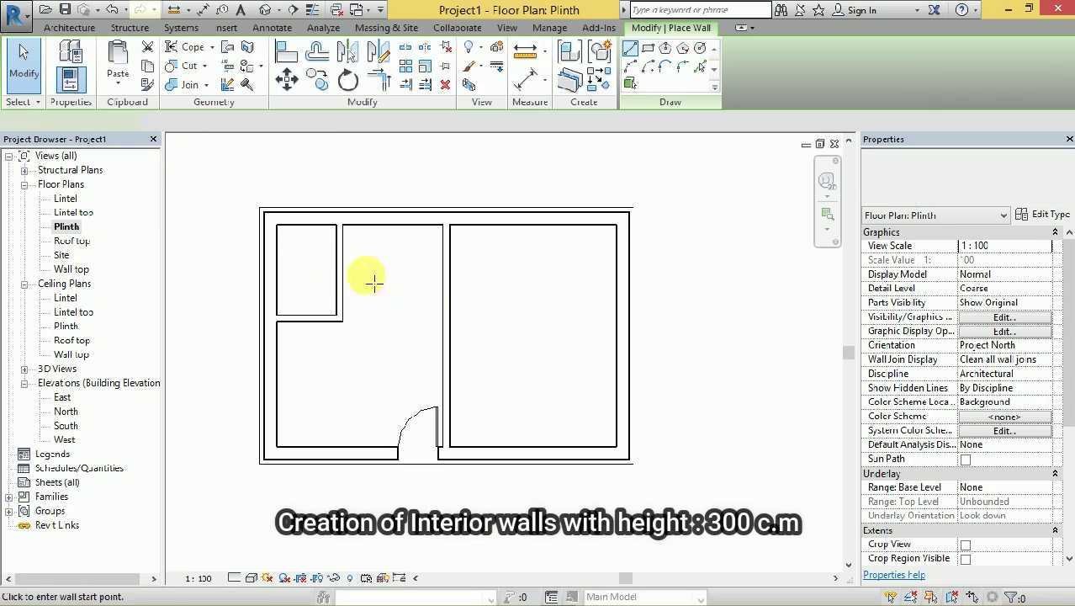
pyautogui.click(446, 318)
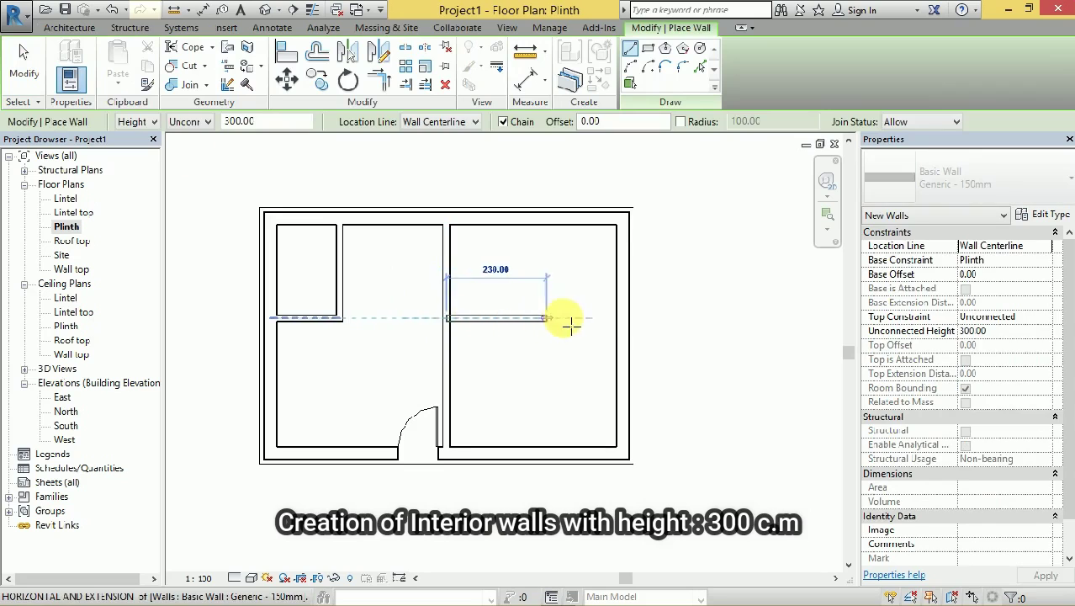
pyautogui.click(623, 318)
pyautogui.press('Escape')
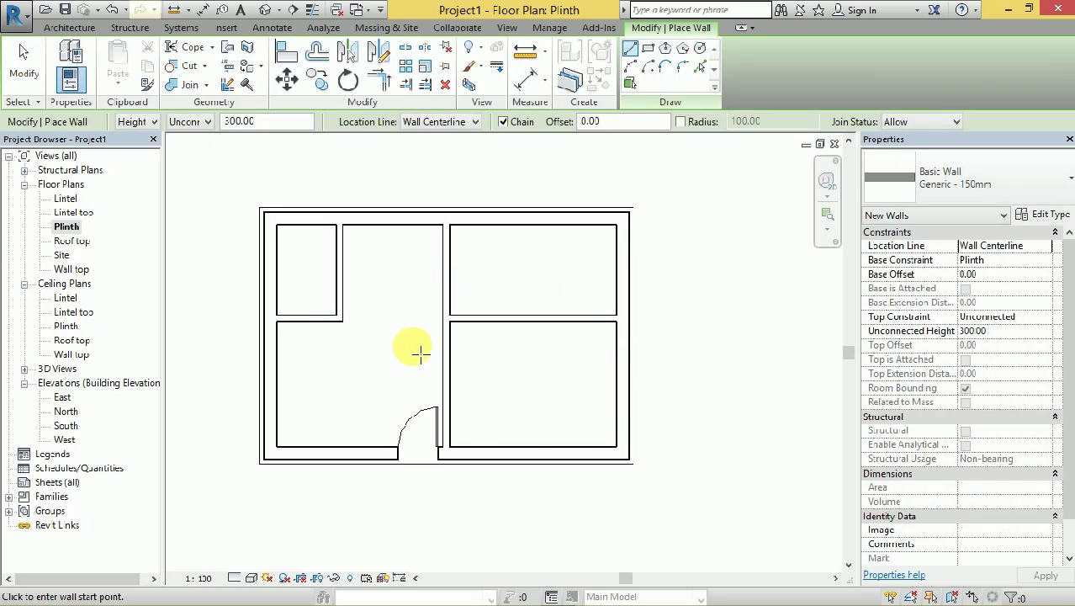
pyautogui.scroll(2, 395, 340)
pyautogui.press('Escape')
pyautogui.scroll(-1, 362, 361)
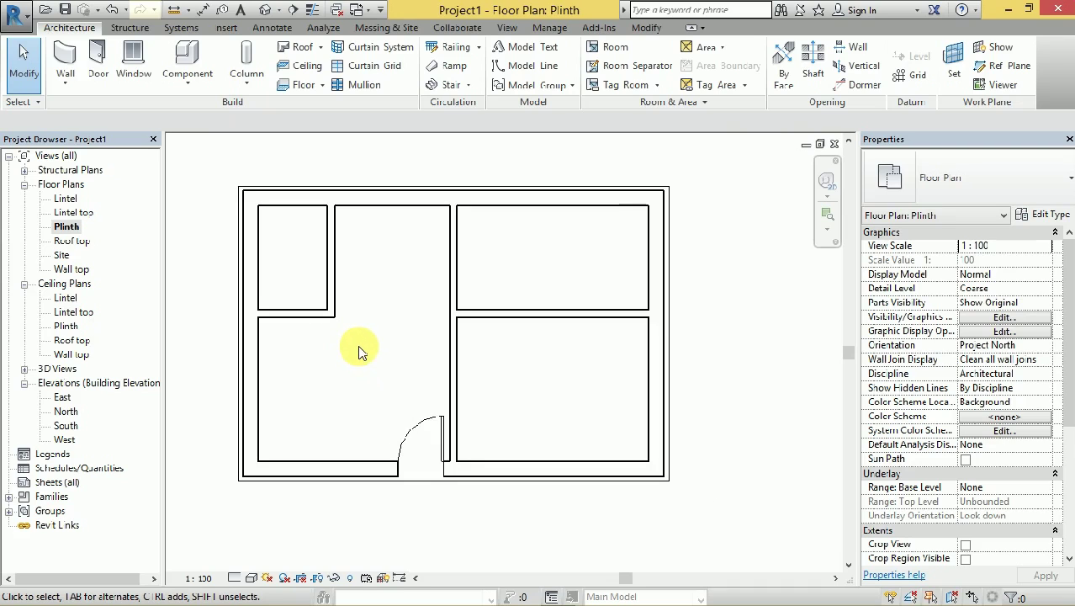
# Place three M_Single-Flush 0864 x 2032mm doors in the central and top-right room walls.
pyautogui.click(96, 83)
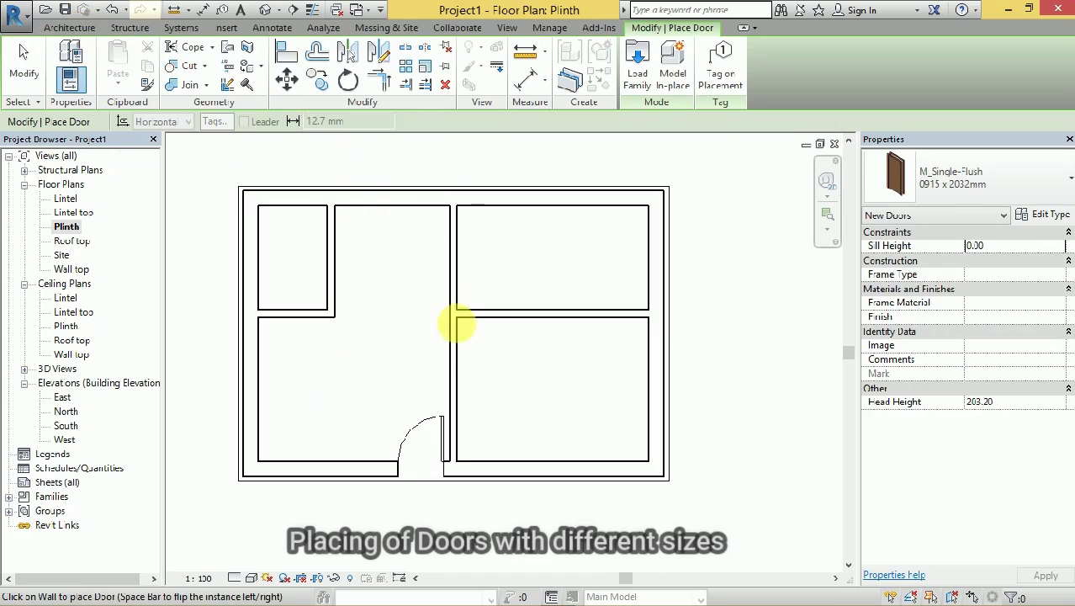
pyautogui.click(1007, 185)
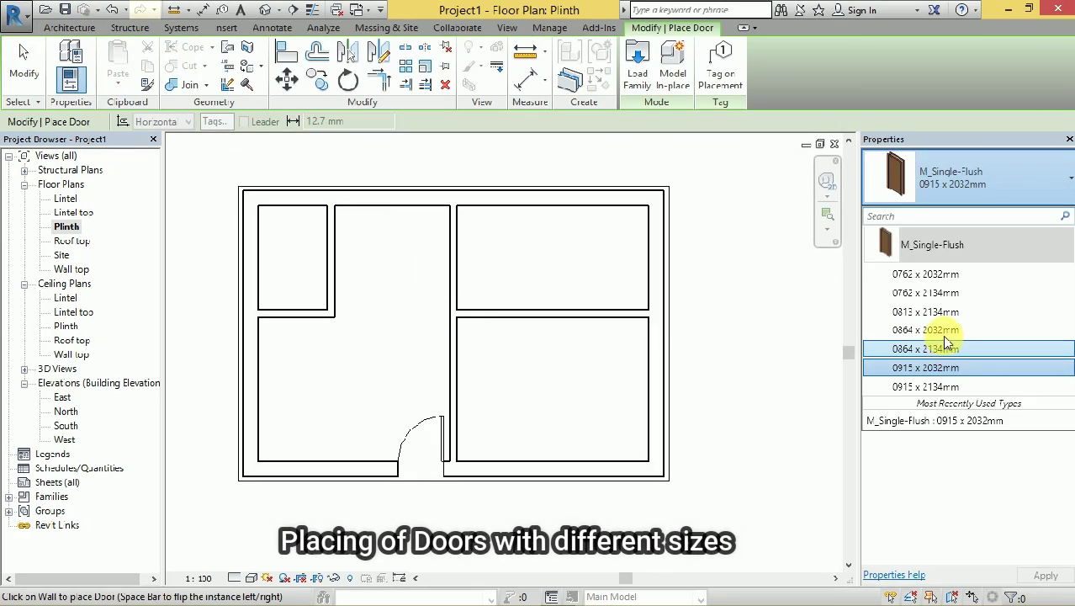
pyautogui.click(944, 330)
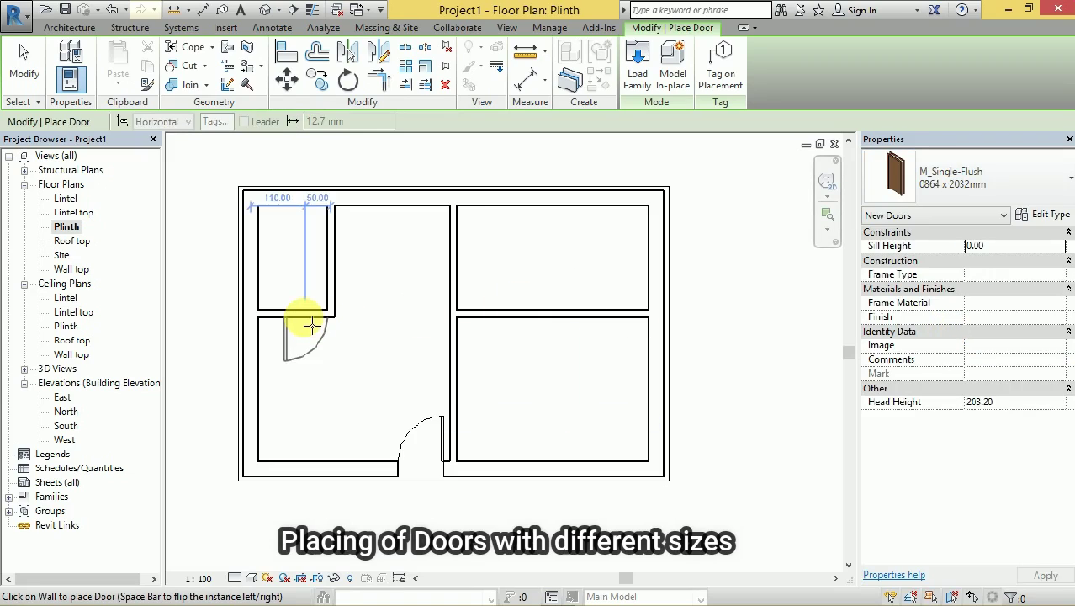
pyautogui.click(471, 349)
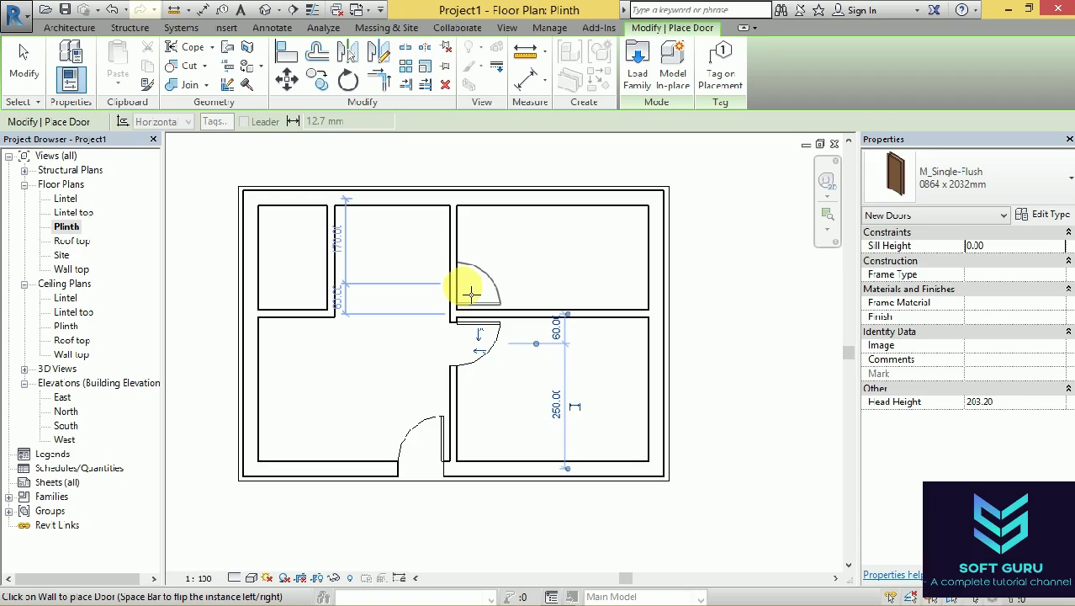
pyautogui.click(470, 292)
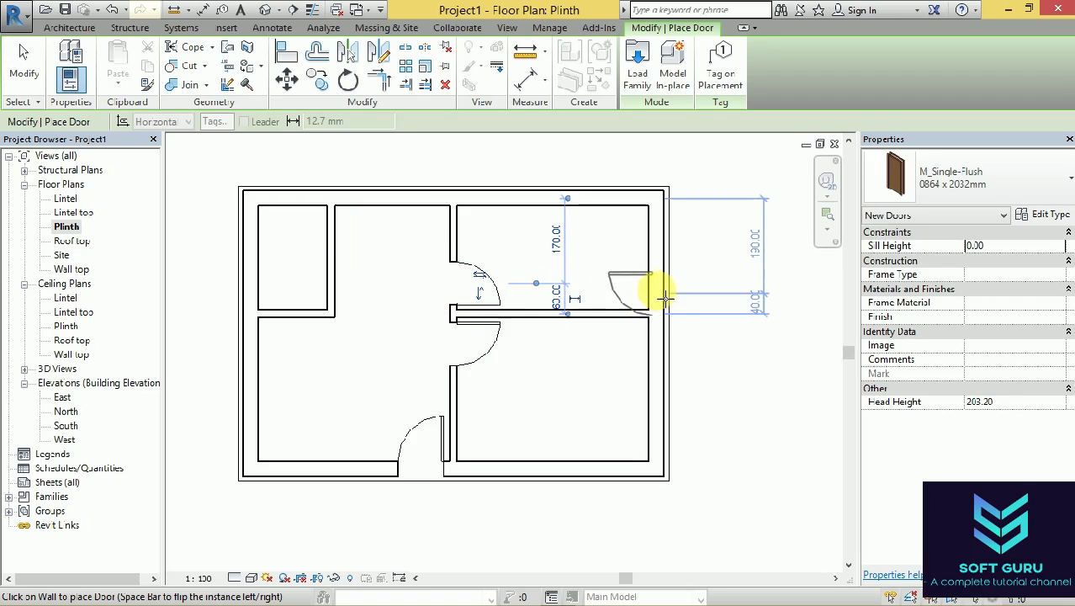
pyautogui.click(653, 285)
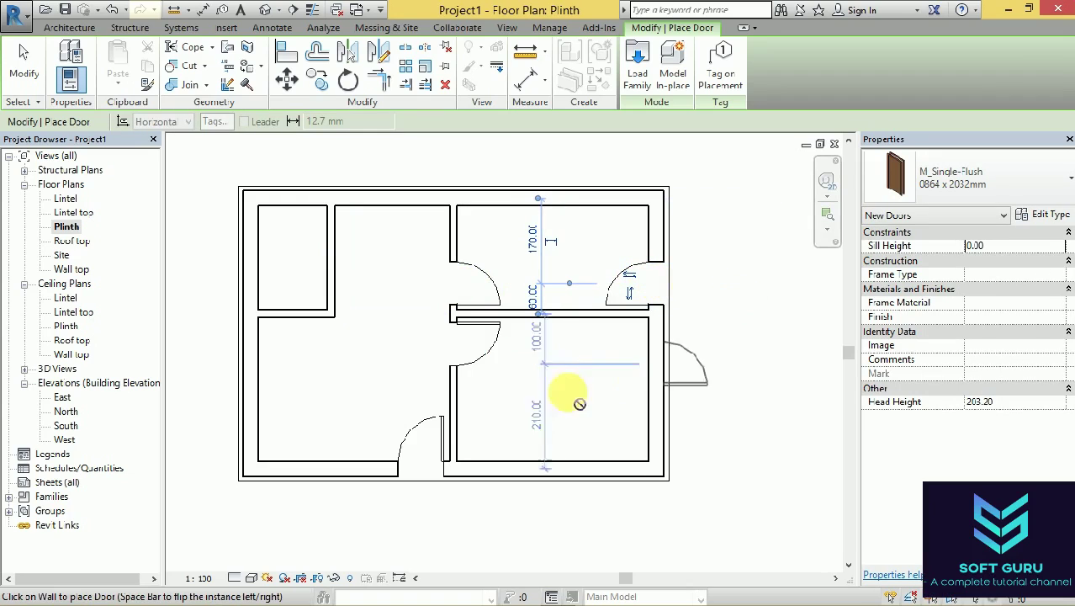
pyautogui.scroll(-1, 370, 362)
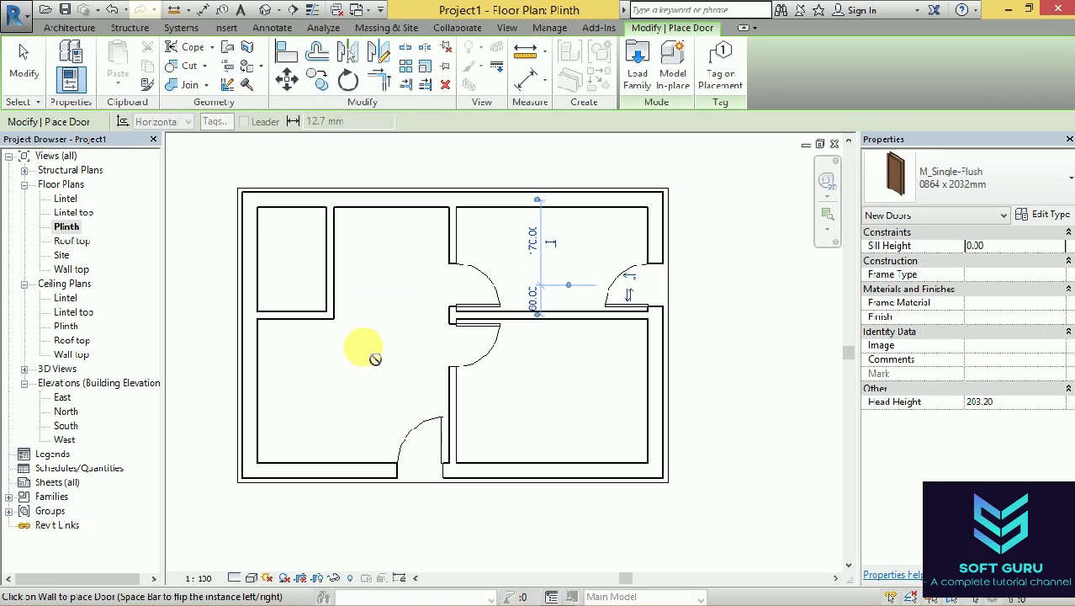
# Switch to 0762 x 2032mm and place a door in the top-left room's right wall.
pyautogui.click(1001, 192)
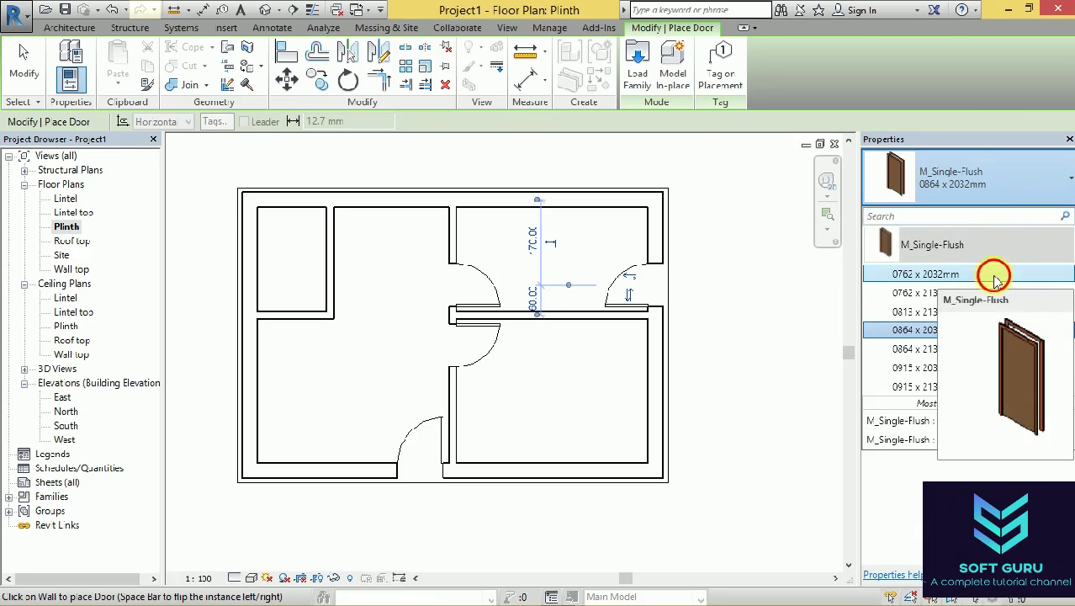
pyautogui.click(995, 278)
pyautogui.scroll(1, 293, 336)
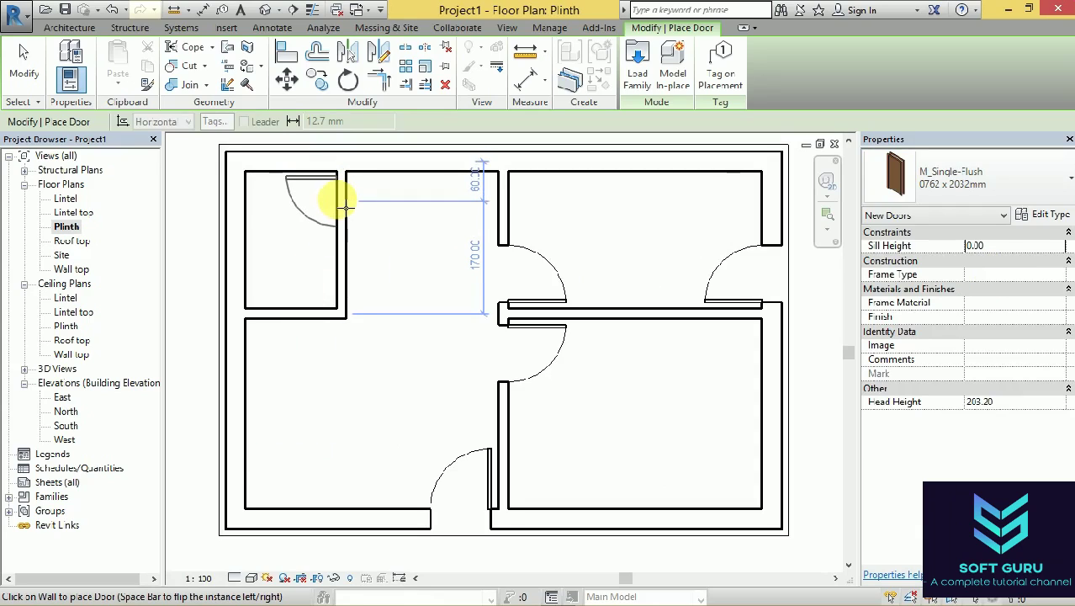
pyautogui.click(343, 205)
pyautogui.scroll(-1, 288, 261)
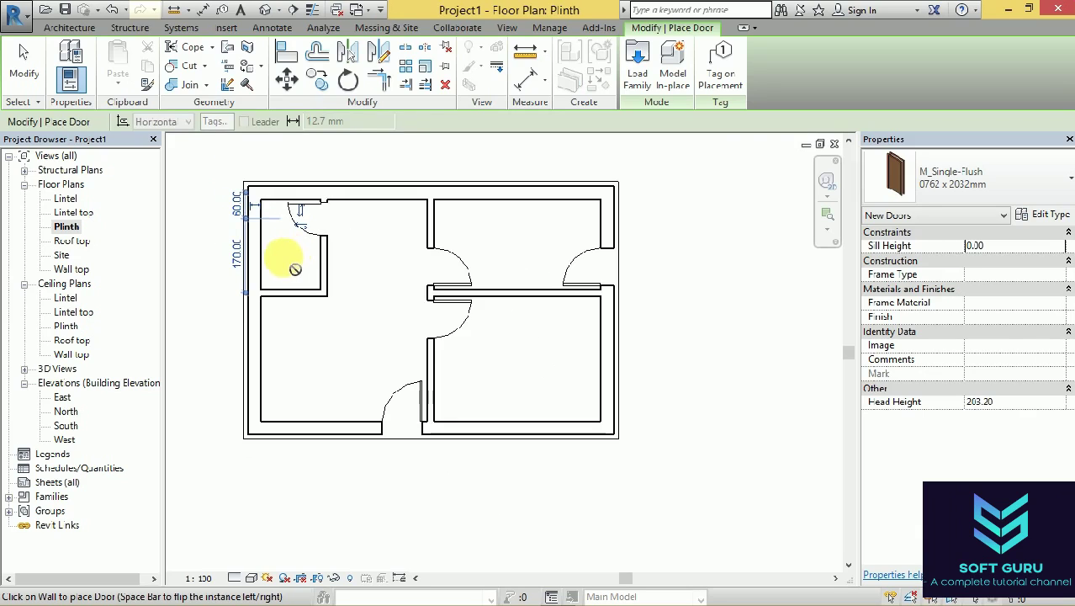
pyautogui.press('Escape')
pyautogui.press('Escape')
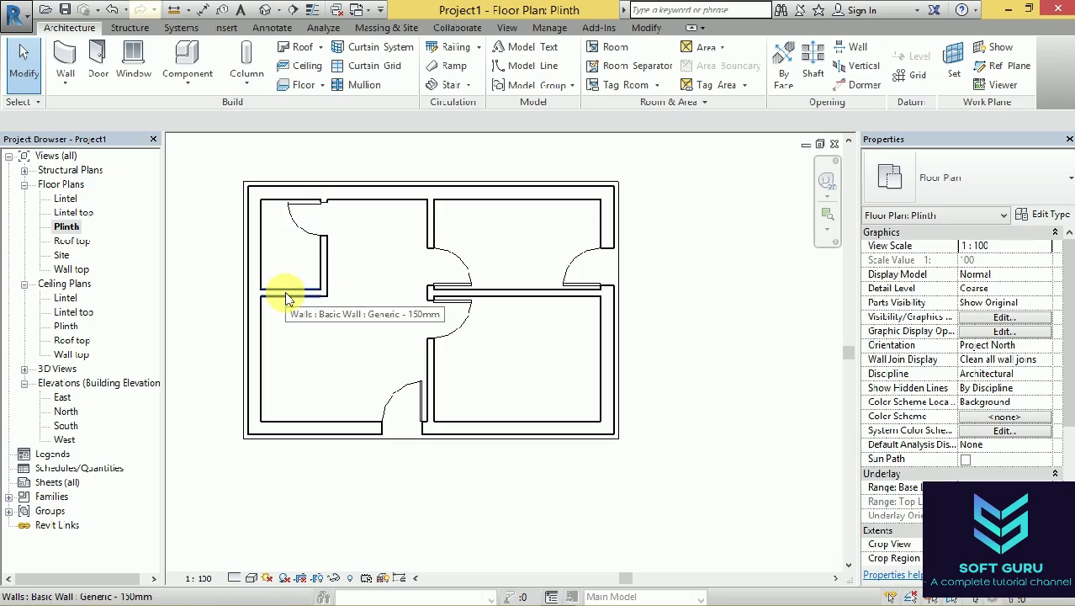
pyautogui.scroll(-1, 376, 310)
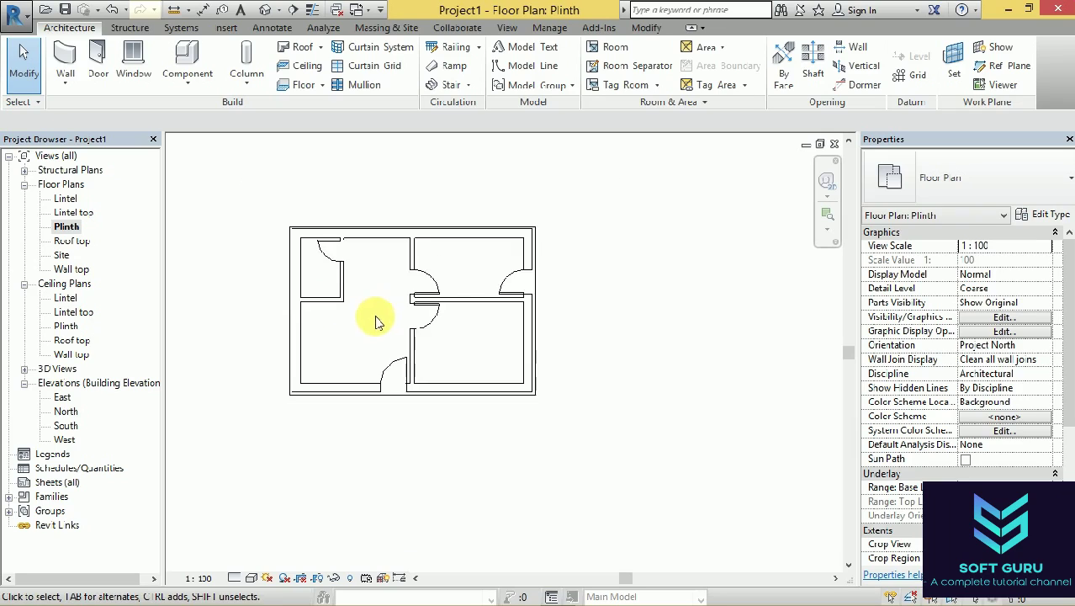
pyautogui.scroll(1, 355, 319)
pyautogui.scroll(1, 352, 325)
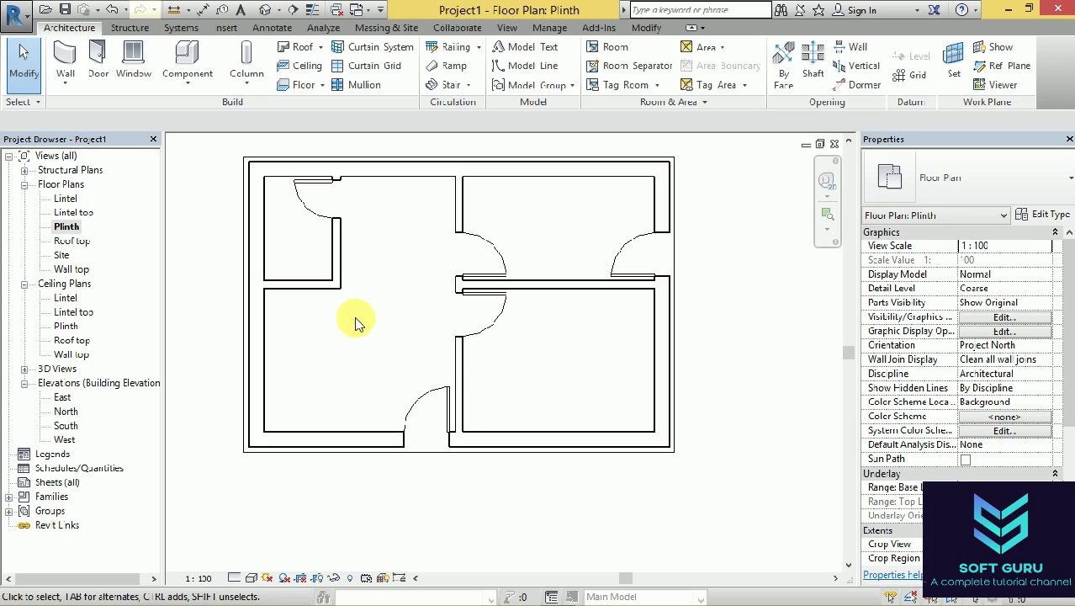
pyautogui.click(134, 64)
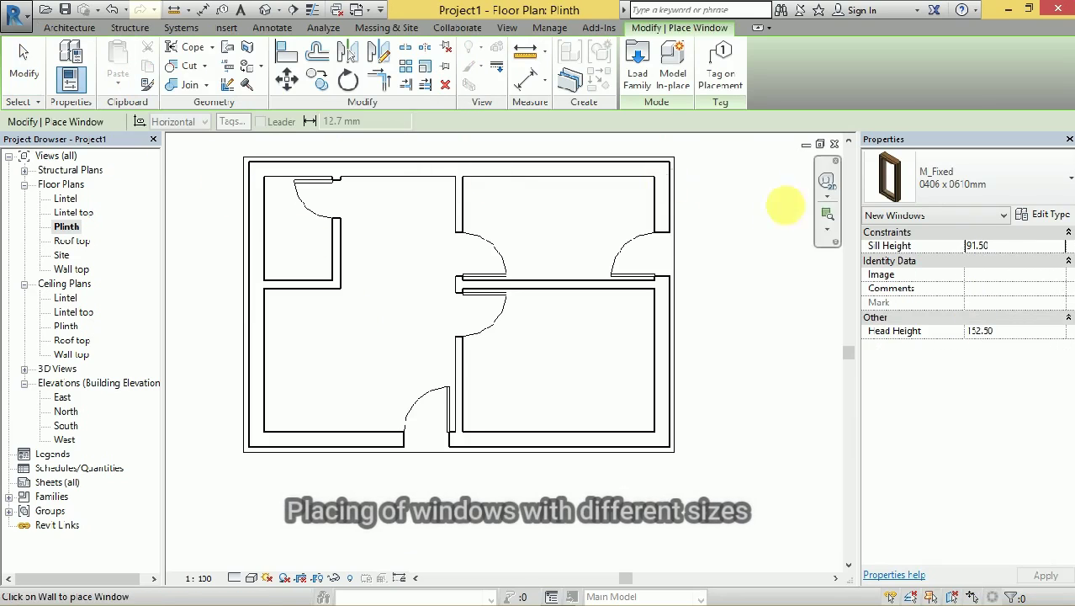
# List the available M_Fixed window sizes, with 0406 x 0610mm as the current type.
pyautogui.click(989, 195)
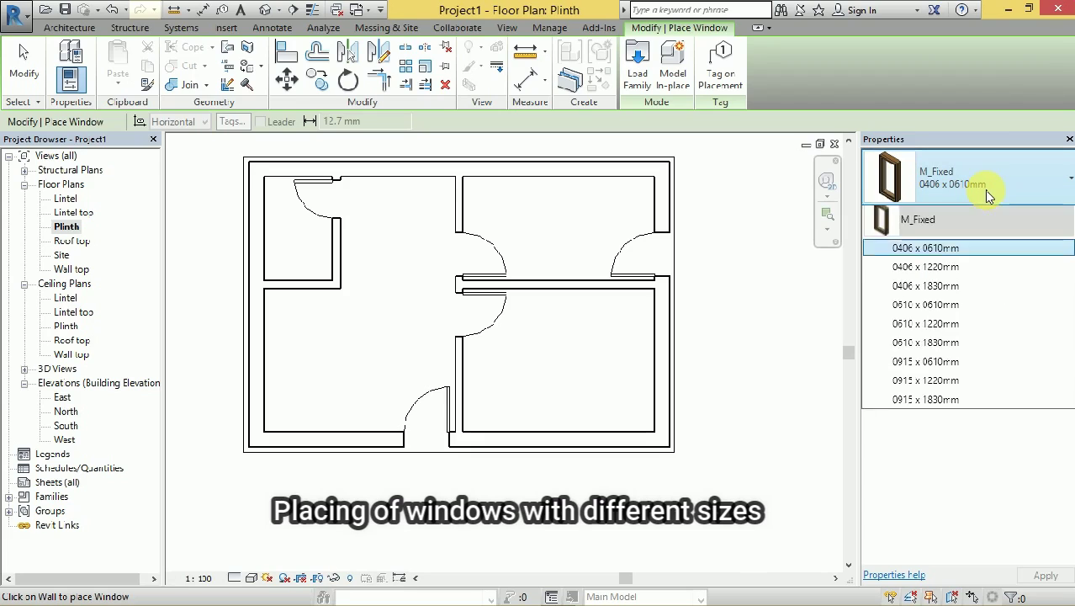
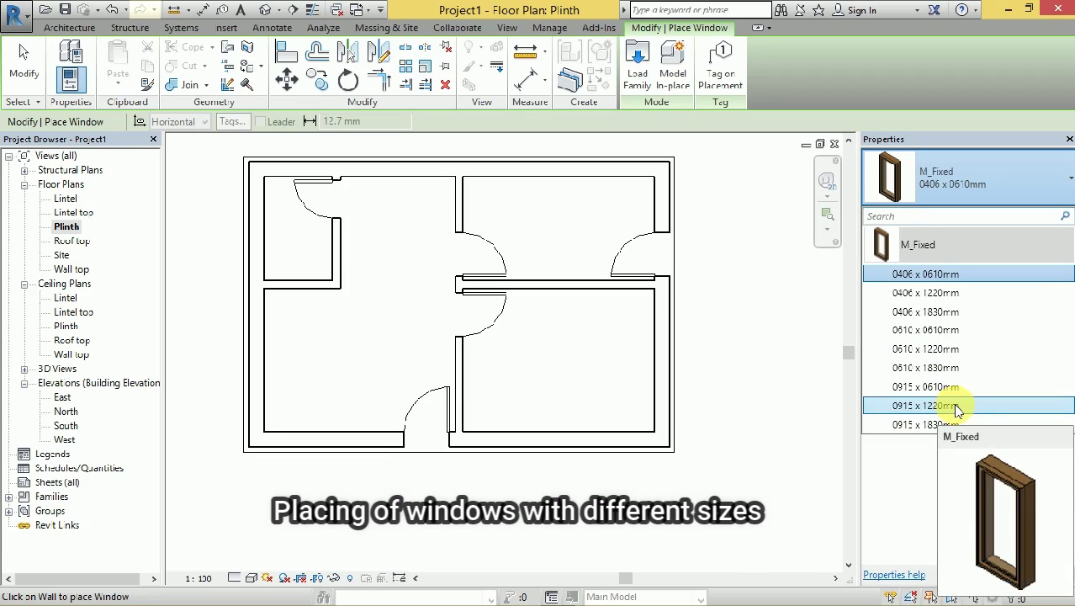
# Place M_Fixed 0915 x 1220mm windows in the bottom, left and right exterior walls of the Plinth plan.
pyautogui.click(957, 408)
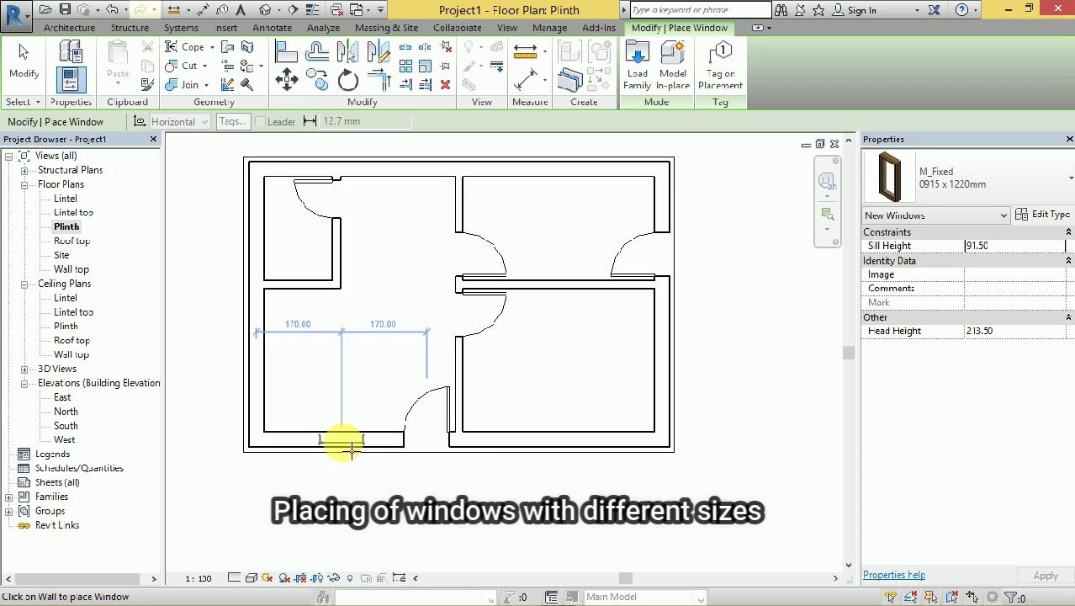
pyautogui.click(351, 446)
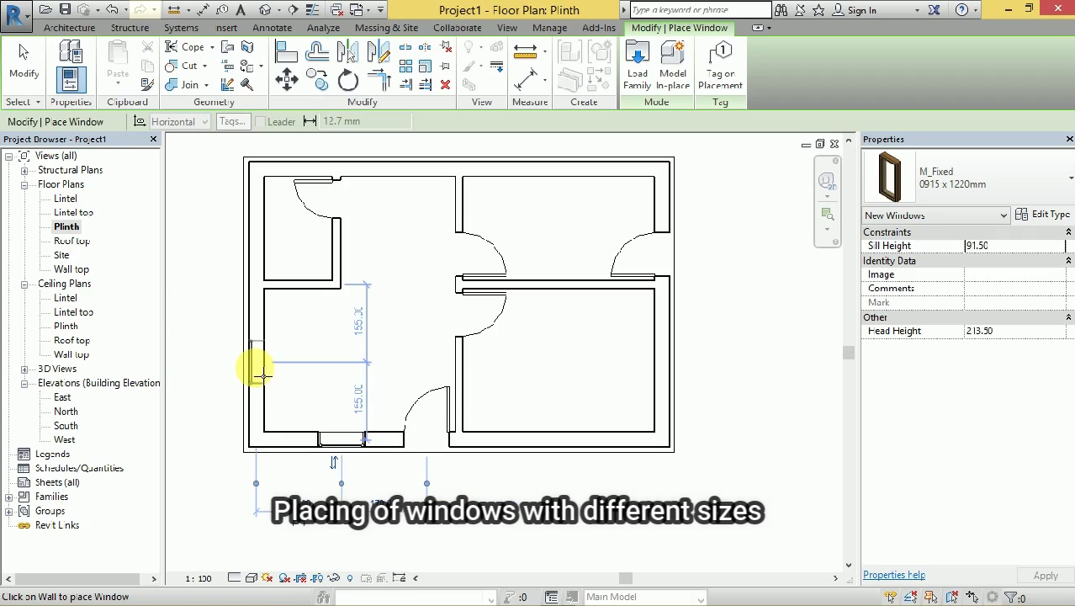
pyautogui.click(260, 370)
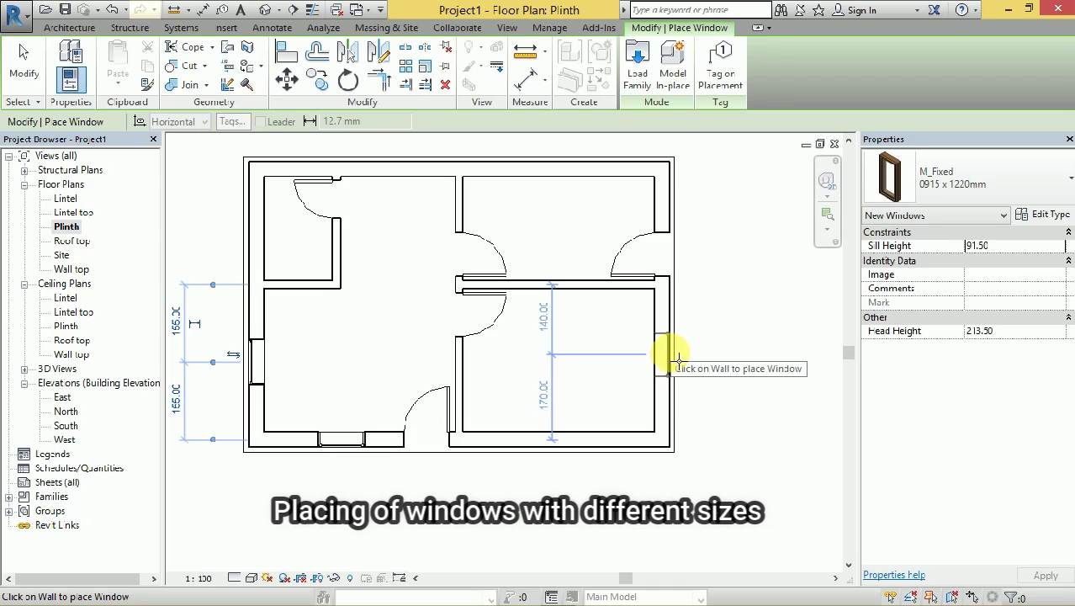
pyautogui.click(673, 360)
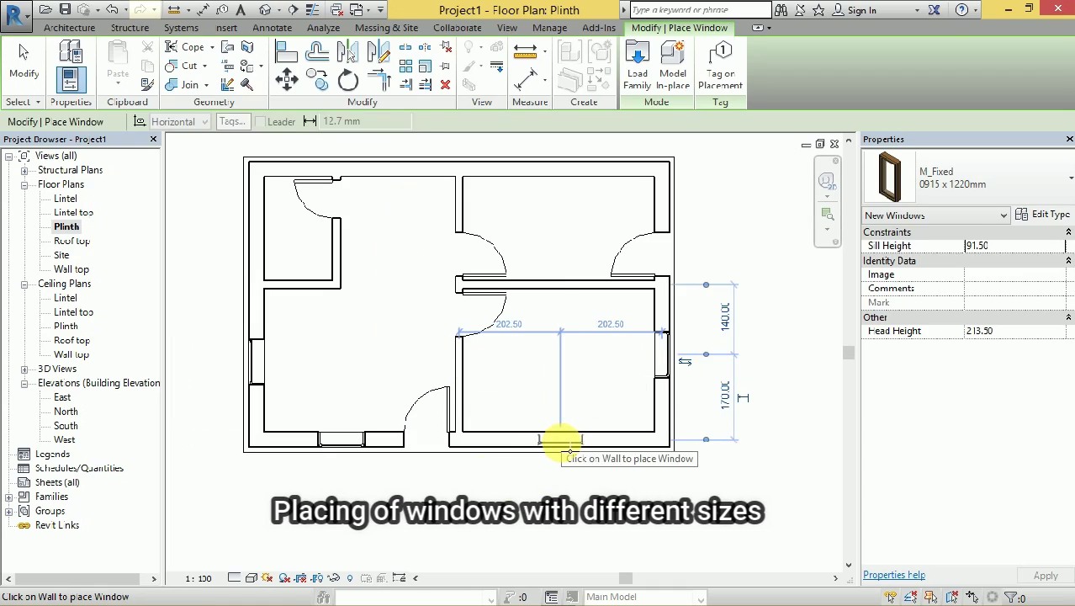
pyautogui.click(561, 440)
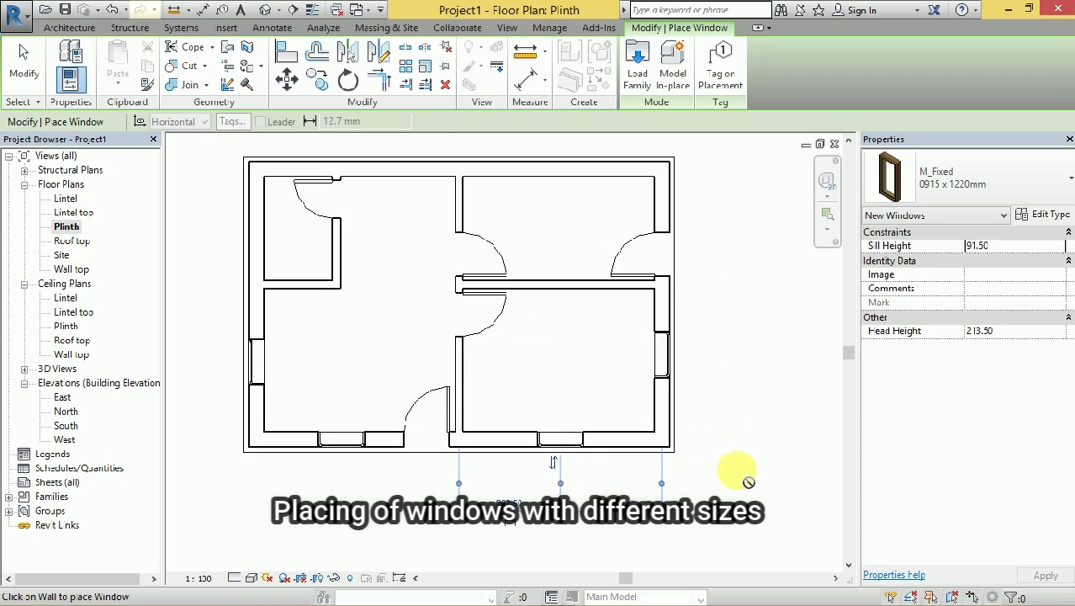
pyautogui.scroll(-1, 749, 483)
pyautogui.scroll(1, 763, 430)
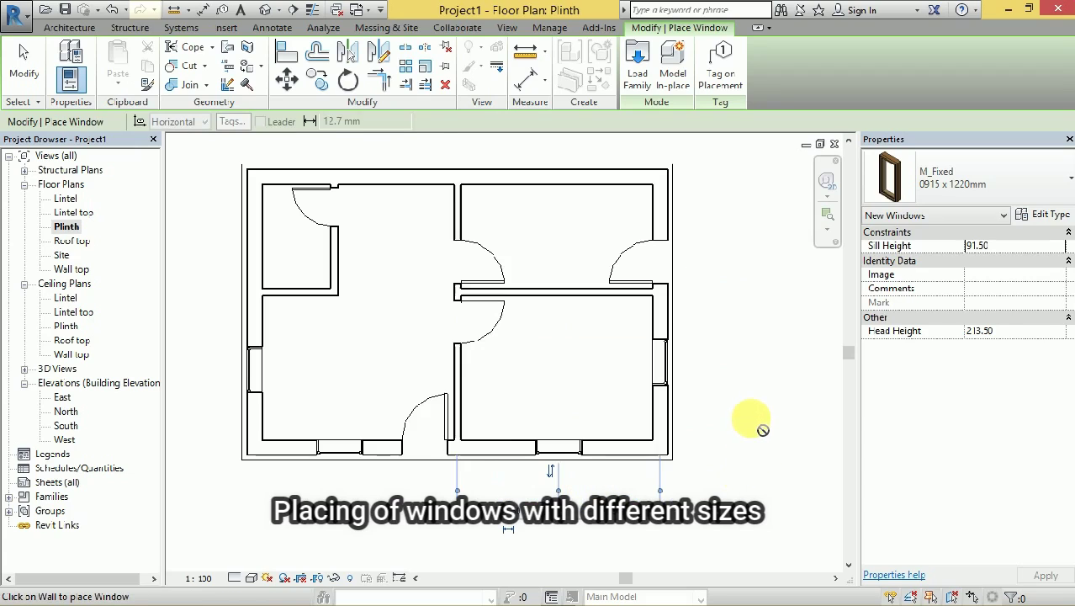
# Place an M_Fixed 0915 x 0610mm window centred in the upper-right room's top wall.
pyautogui.click(1036, 190)
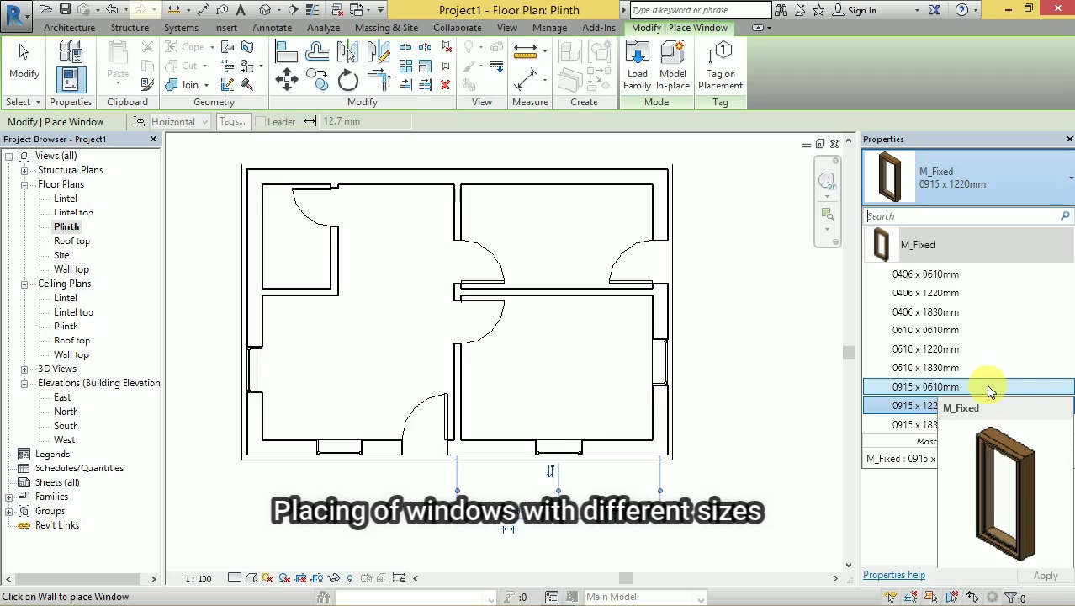
pyautogui.click(990, 387)
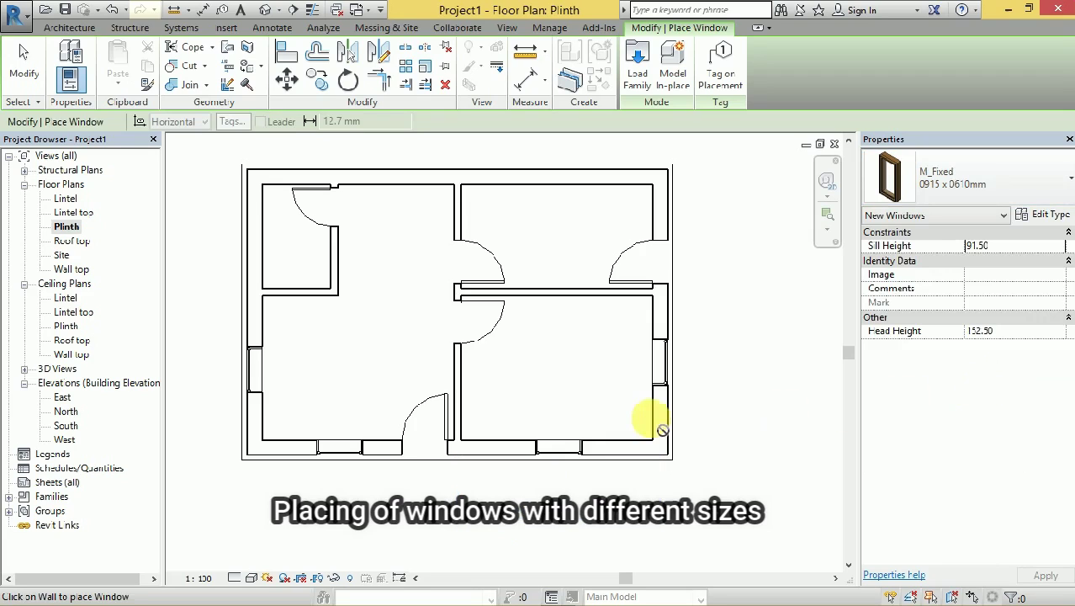
pyautogui.scroll(-1, 588, 440)
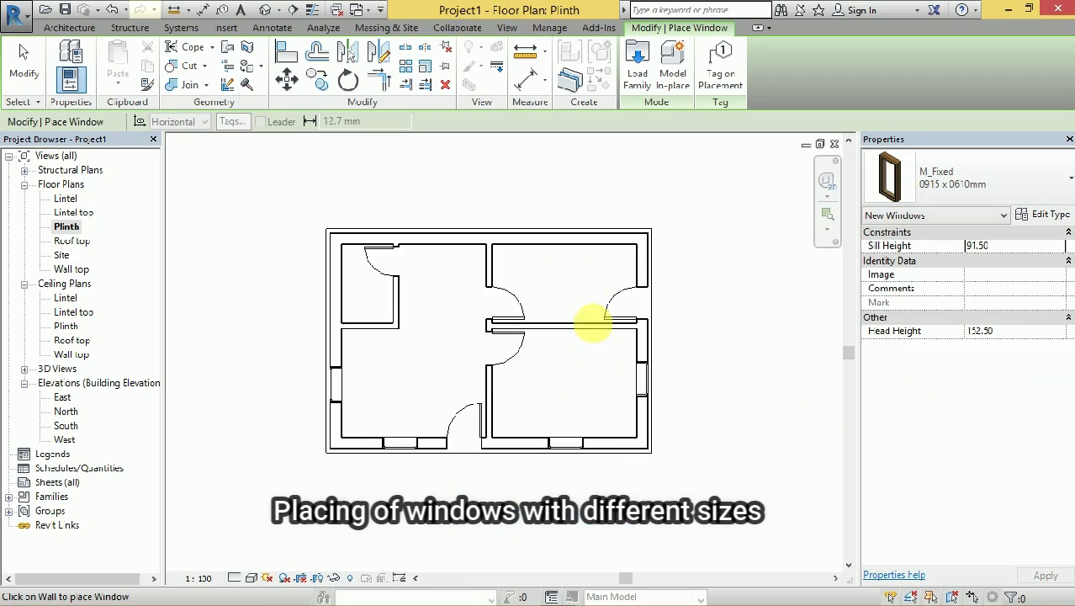
pyautogui.scroll(1, 611, 372)
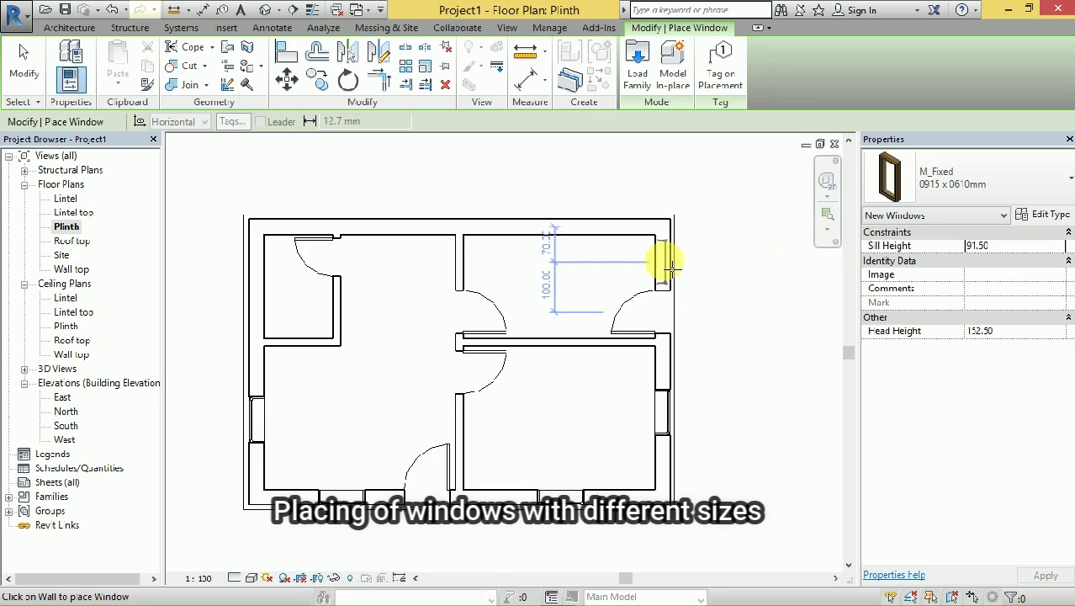
pyautogui.scroll(2, 667, 263)
pyautogui.scroll(1, 667, 266)
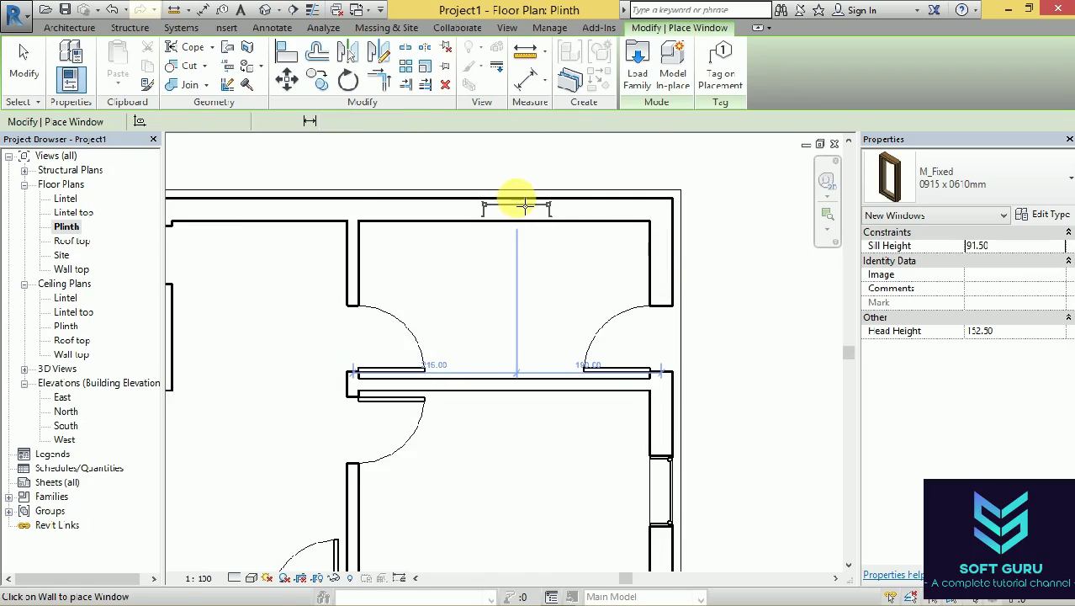
pyautogui.click(518, 204)
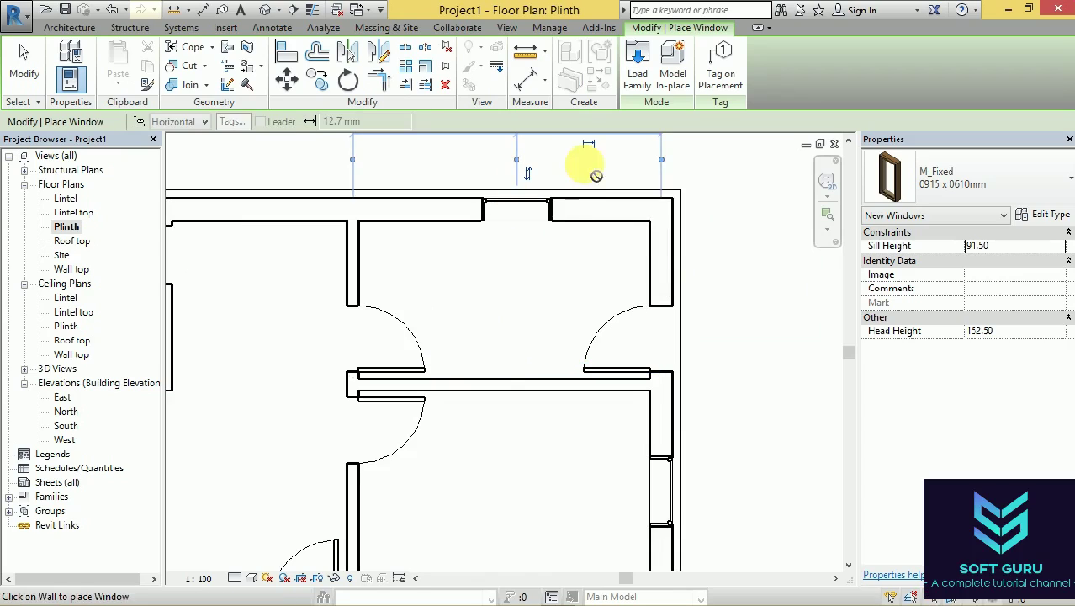
pyautogui.click(957, 189)
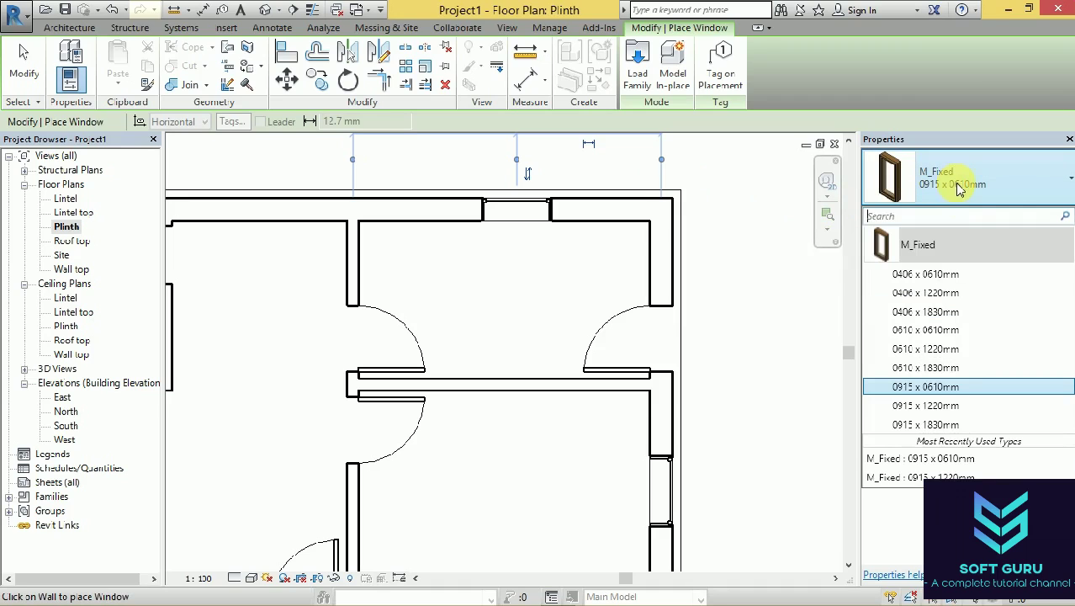
# Place M_Fixed 0406 x 0610mm windows in the upper-right room's right wall and the upper-left room's top wall, then exit.
pyautogui.click(976, 276)
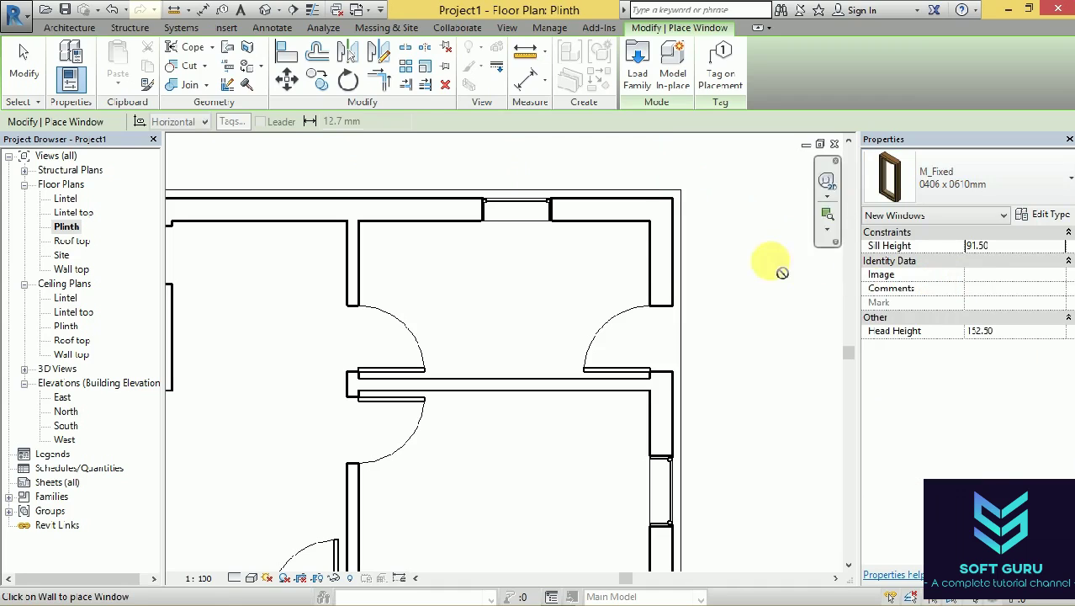
pyautogui.click(673, 265)
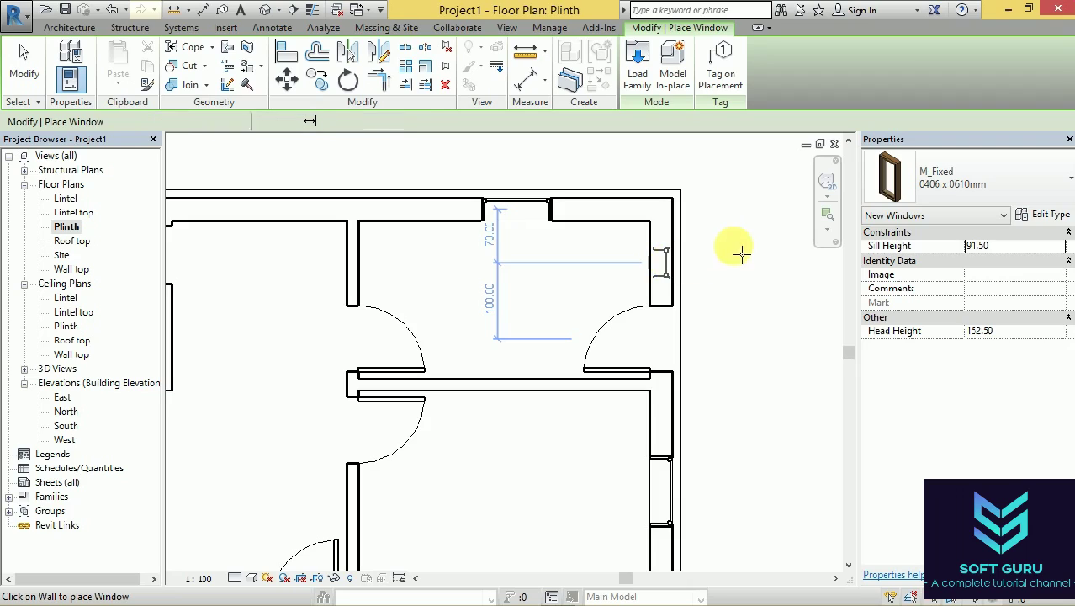
pyautogui.scroll(-1, 751, 323)
pyautogui.scroll(-2, 751, 324)
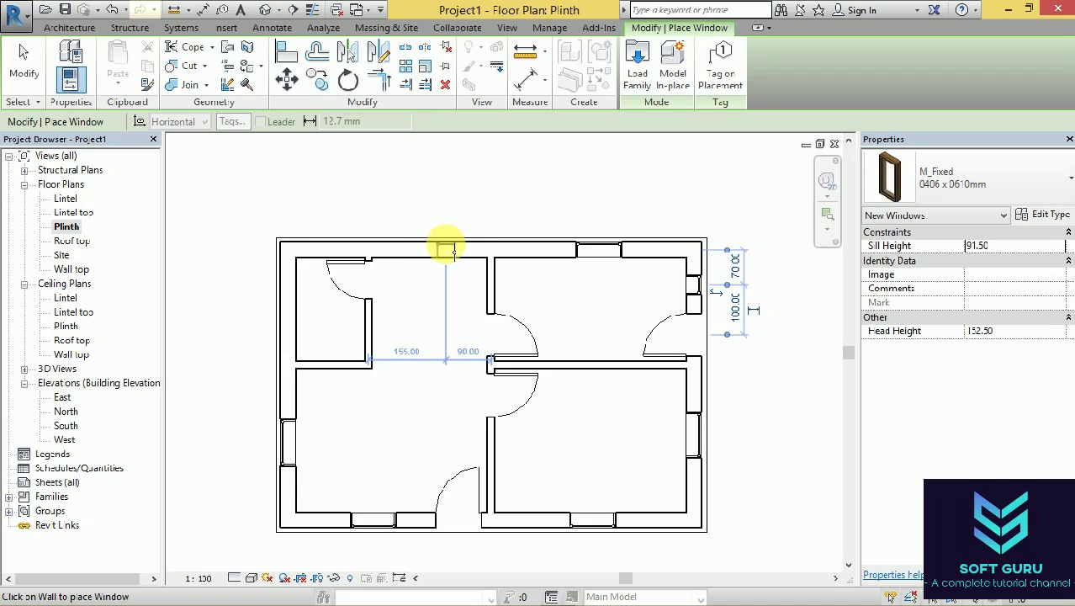
pyautogui.click(448, 250)
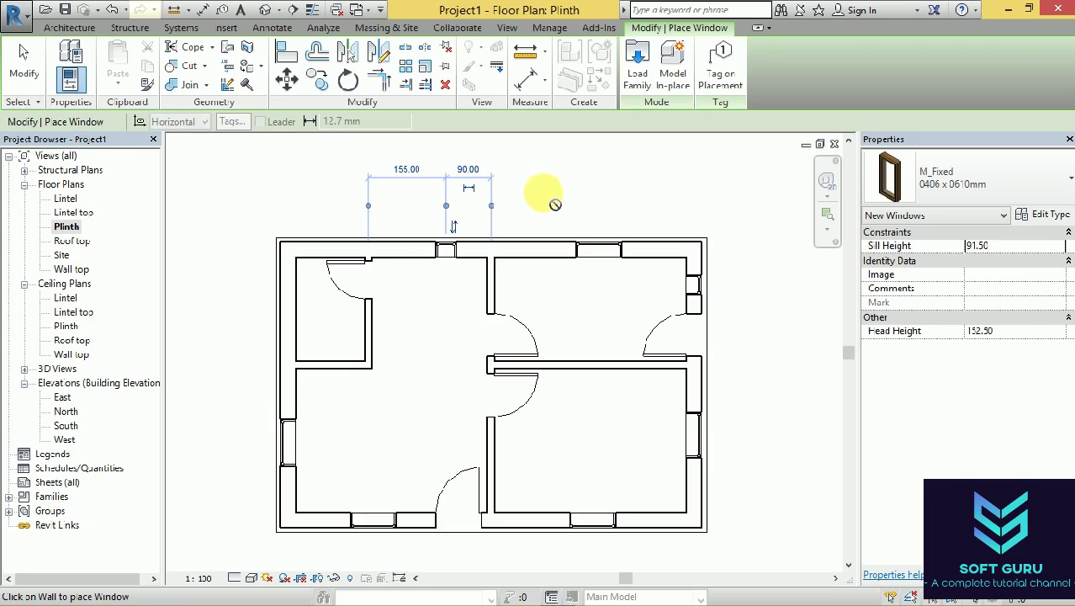
pyautogui.press('Escape')
pyautogui.press('Escape')
pyautogui.scroll(-1, 521, 202)
pyautogui.scroll(-1, 538, 185)
pyautogui.scroll(1, 539, 185)
pyautogui.click(505, 29)
pyautogui.click(452, 53)
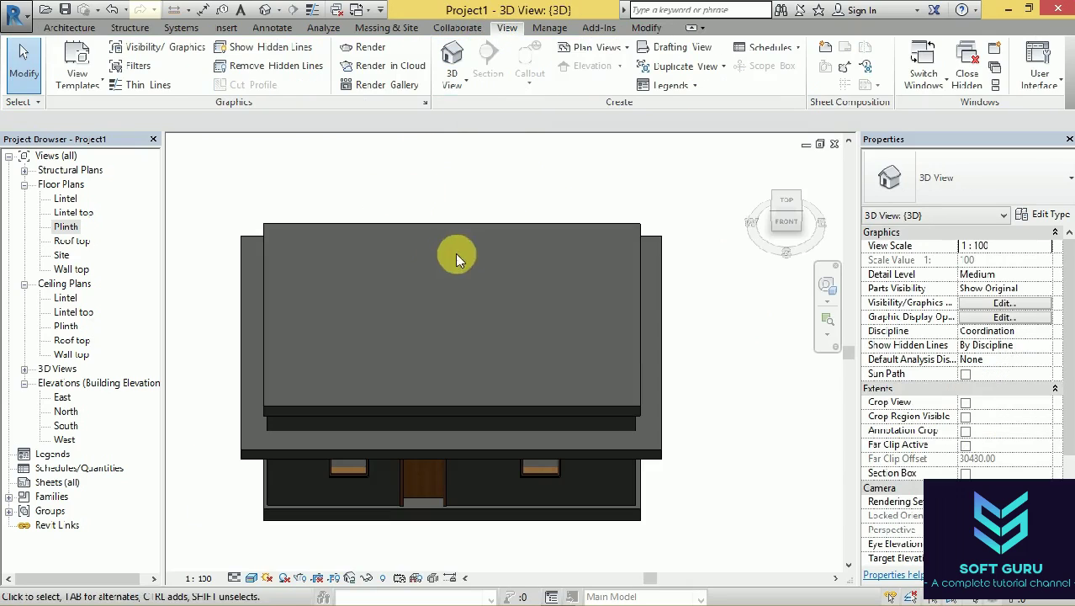
pyautogui.click(783, 217)
pyautogui.moveTo(760, 188); pyautogui.dragTo(787, 214)
pyautogui.scroll(3, 424, 365)
pyautogui.scroll(2, 424, 366)
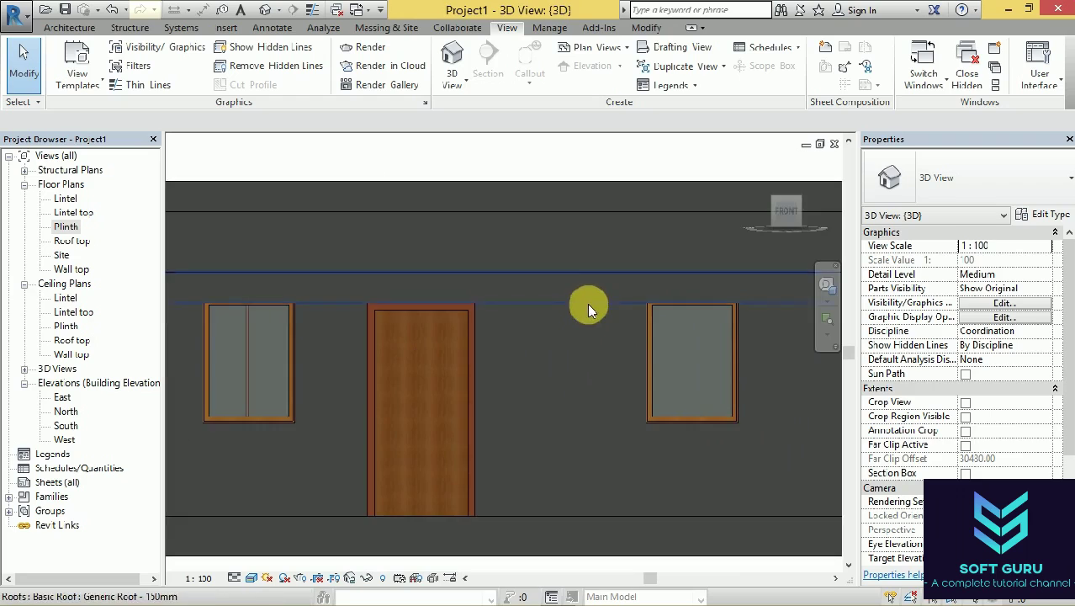
pyautogui.scroll(-3, 433, 353)
pyautogui.scroll(-2, 631, 228)
pyautogui.moveTo(780, 209); pyautogui.dragTo(768, 259)
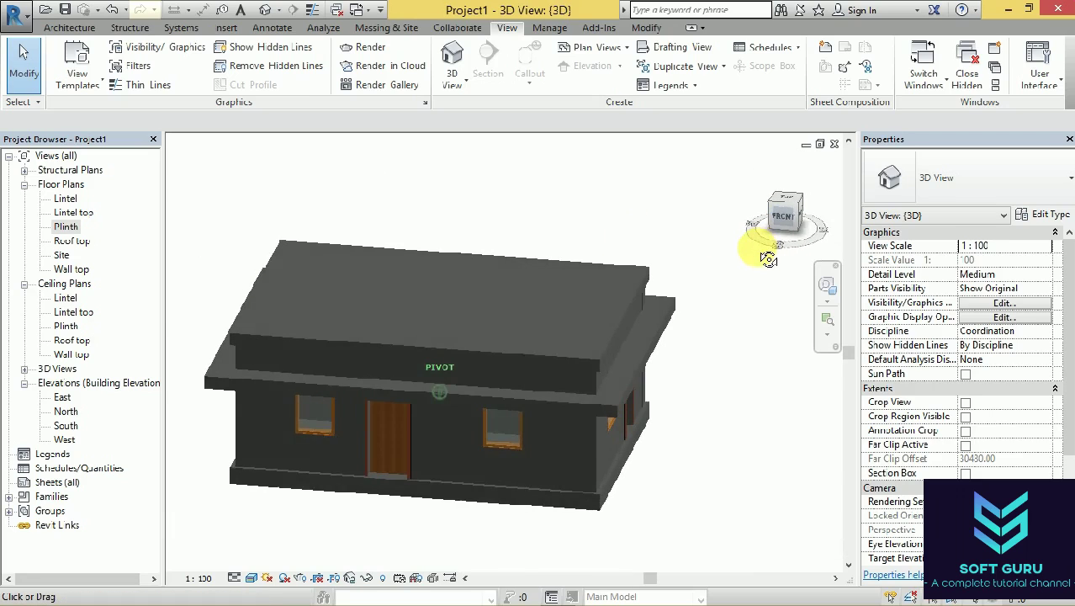
pyautogui.click(74, 228)
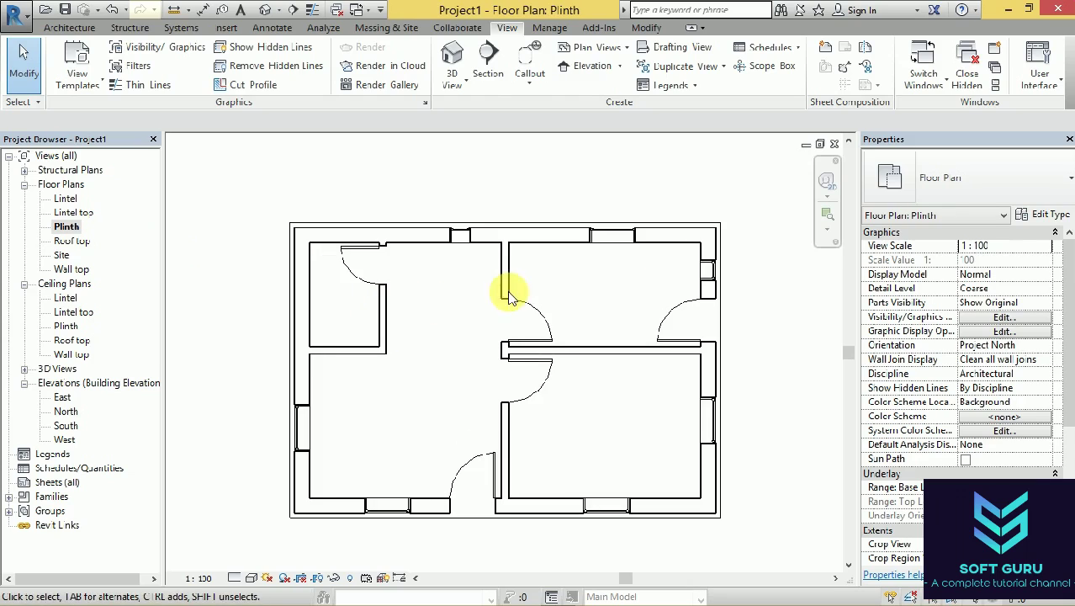
# Start the Window tool and review the available window sizes.
pyautogui.click(84, 29)
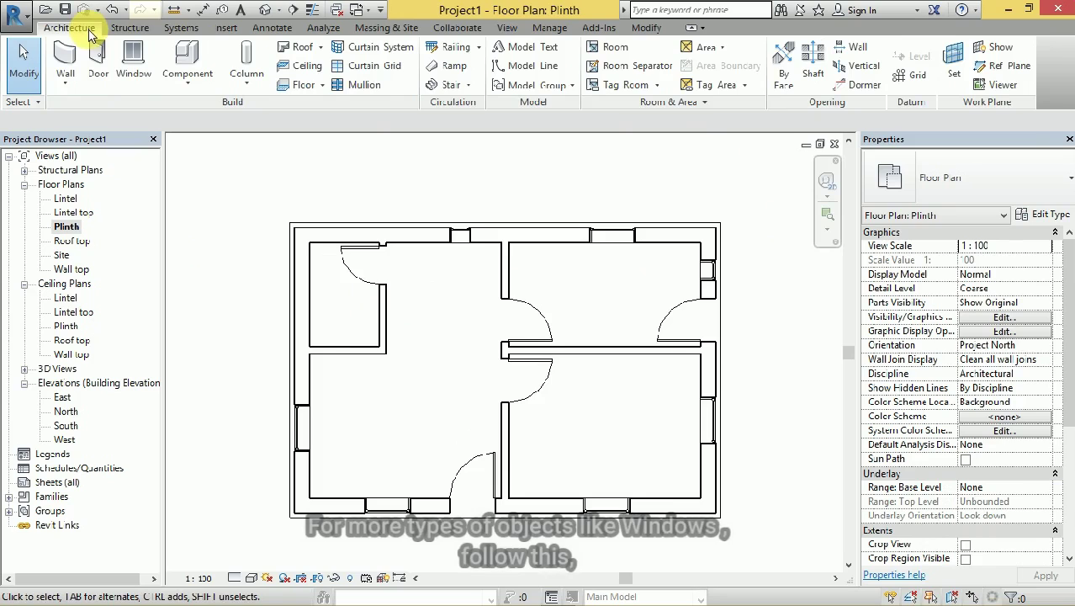
pyautogui.click(130, 74)
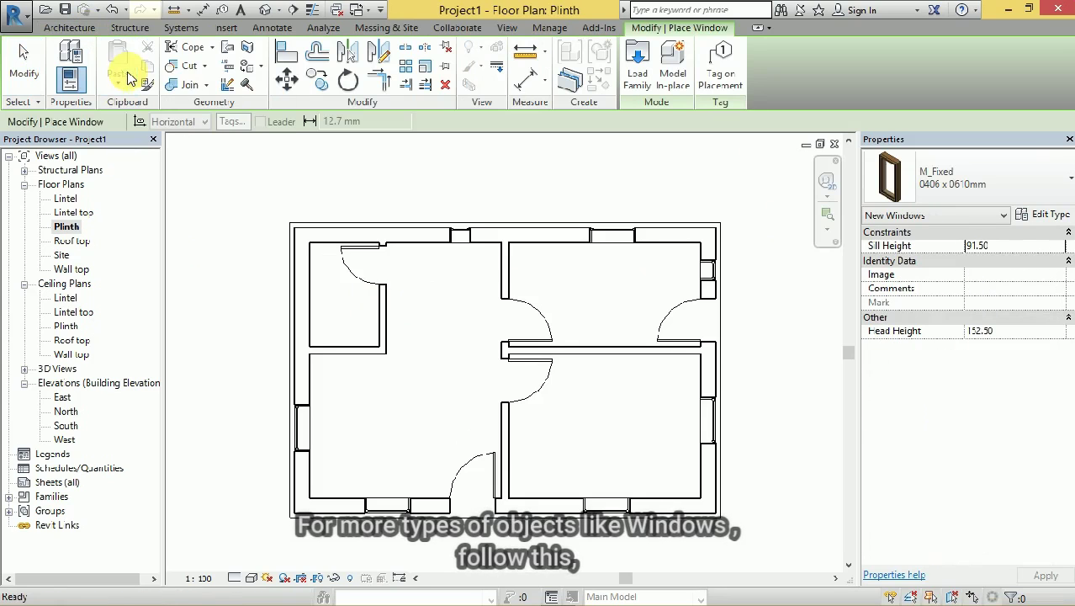
pyautogui.click(926, 199)
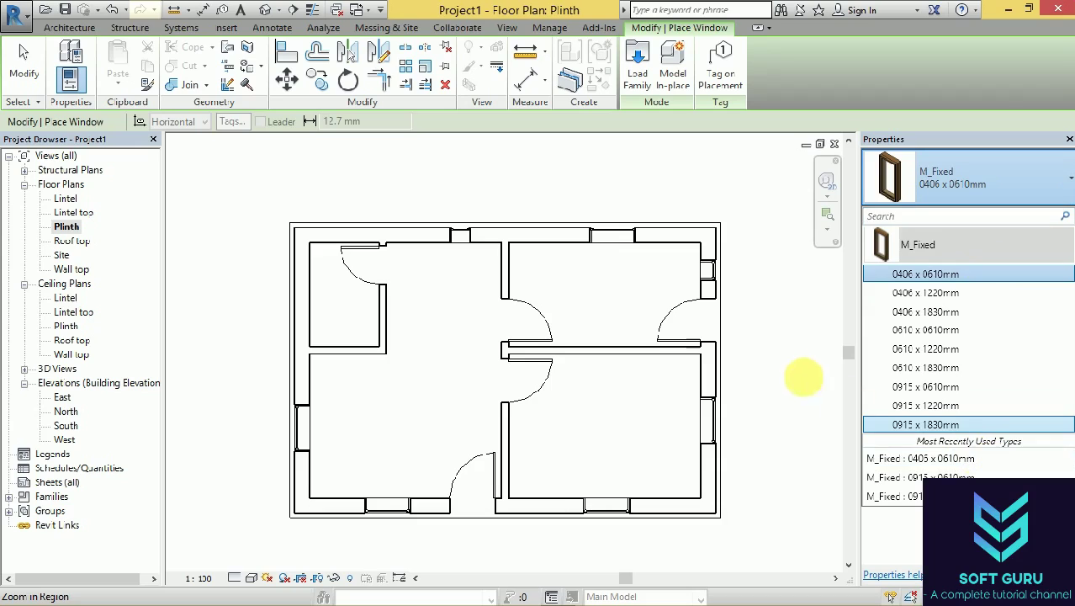
pyautogui.click(788, 352)
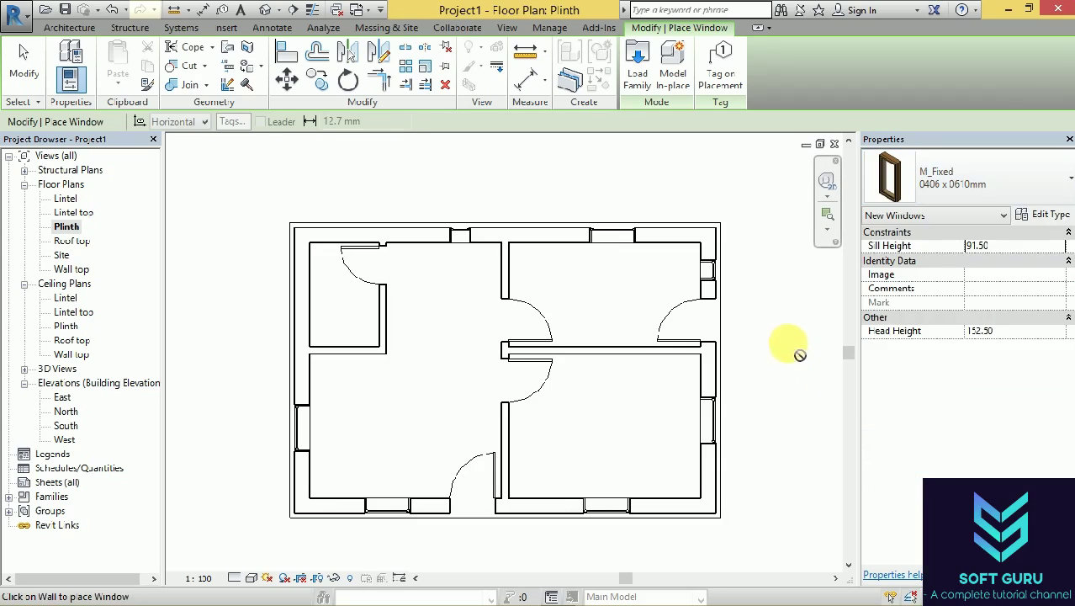
# In Load Family, browse to C:\CAD FILES\RVT_2017\Libraries\US Metric.
pyautogui.click(646, 89)
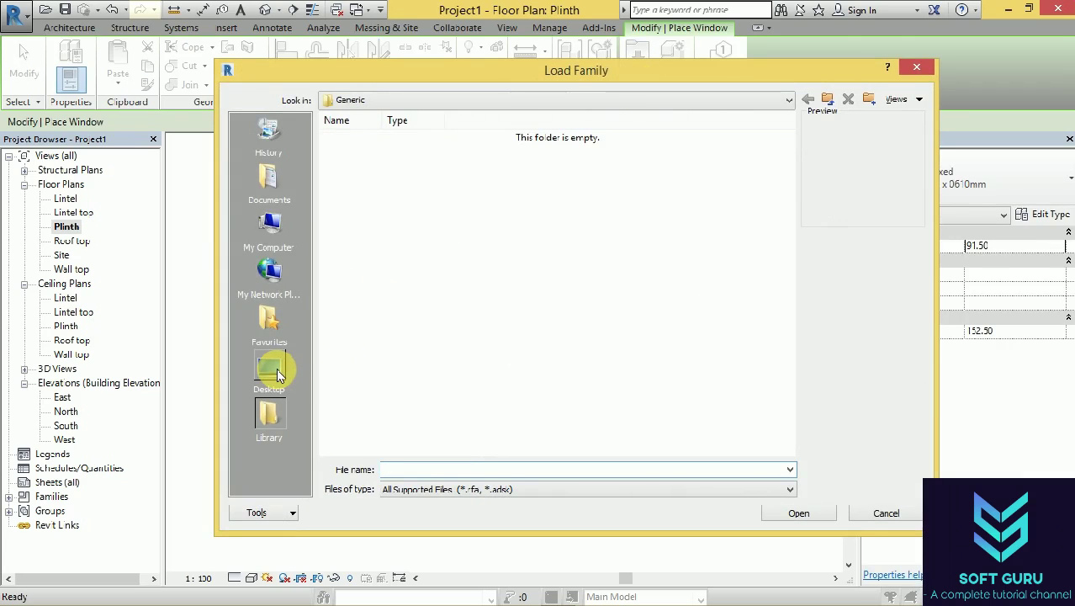
pyautogui.click(271, 227)
pyautogui.click(349, 290)
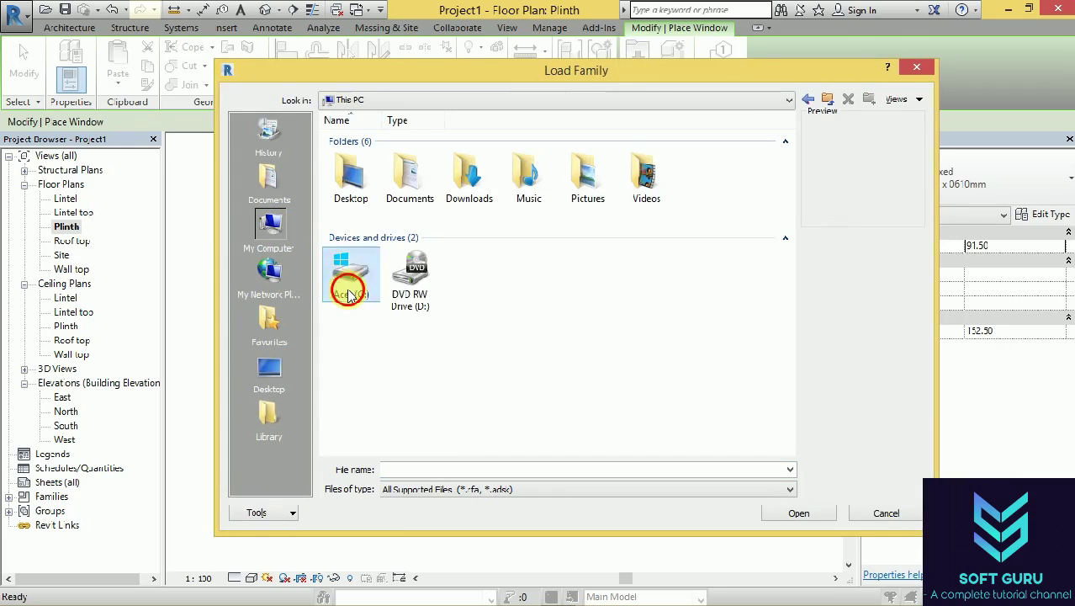
pyautogui.doubleClick(349, 290)
pyautogui.doubleClick(410, 183)
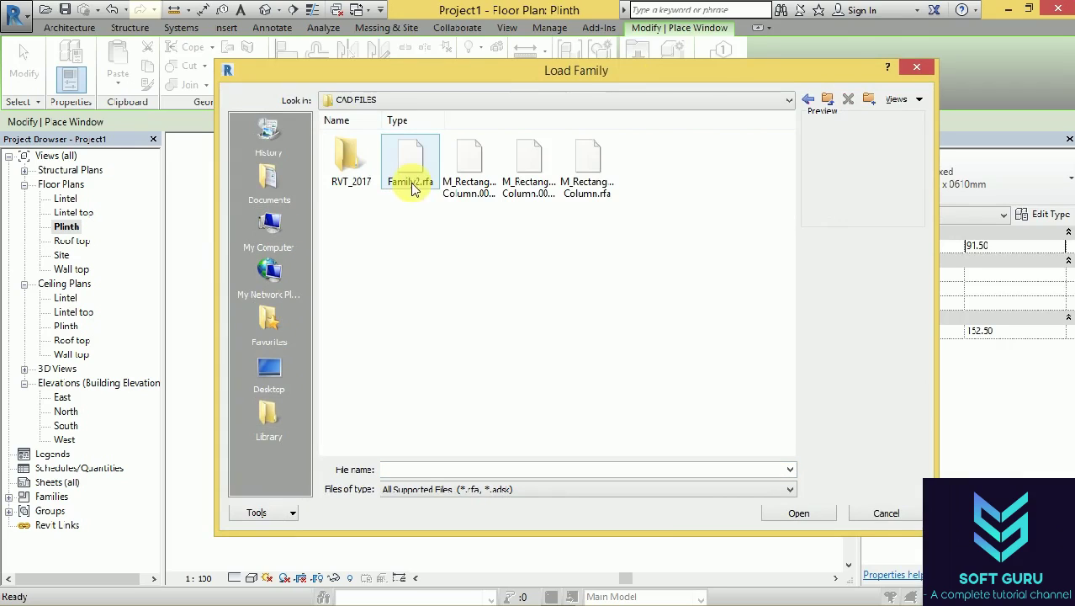
pyautogui.doubleClick(356, 184)
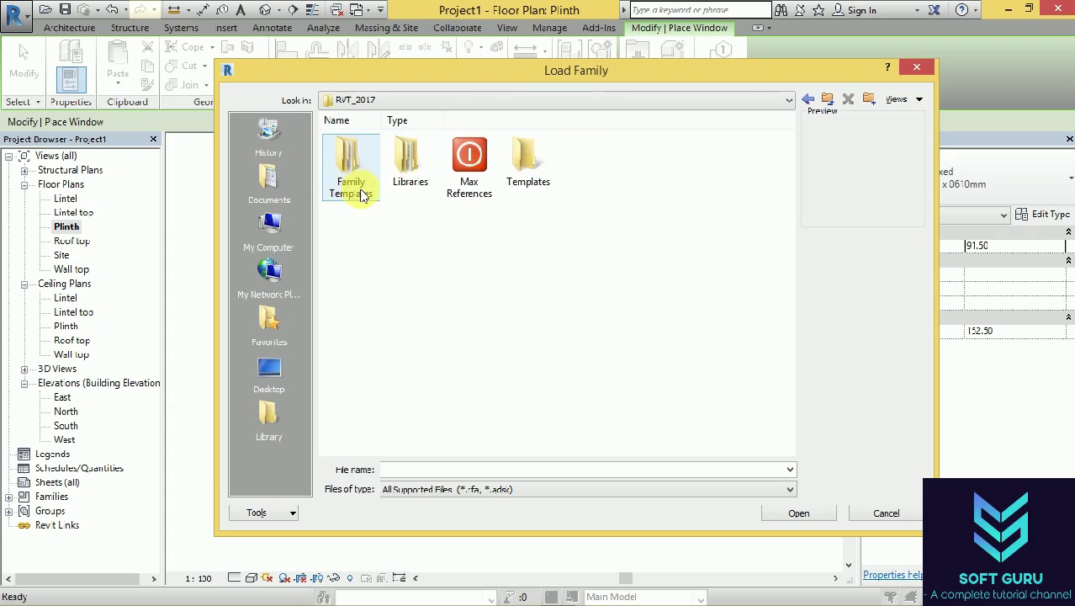
pyautogui.doubleClick(412, 181)
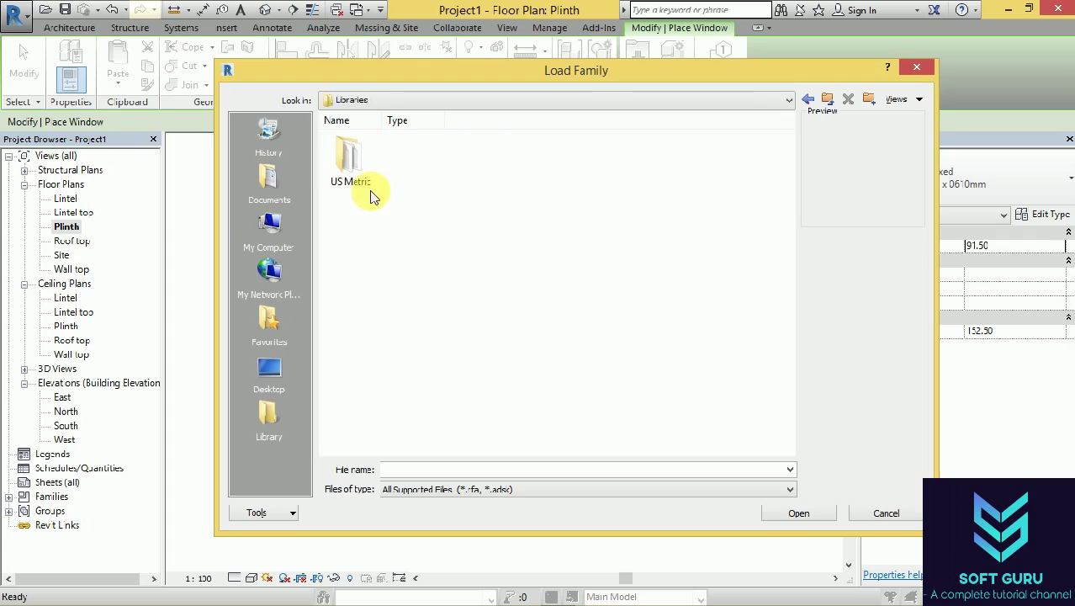
pyautogui.doubleClick(368, 185)
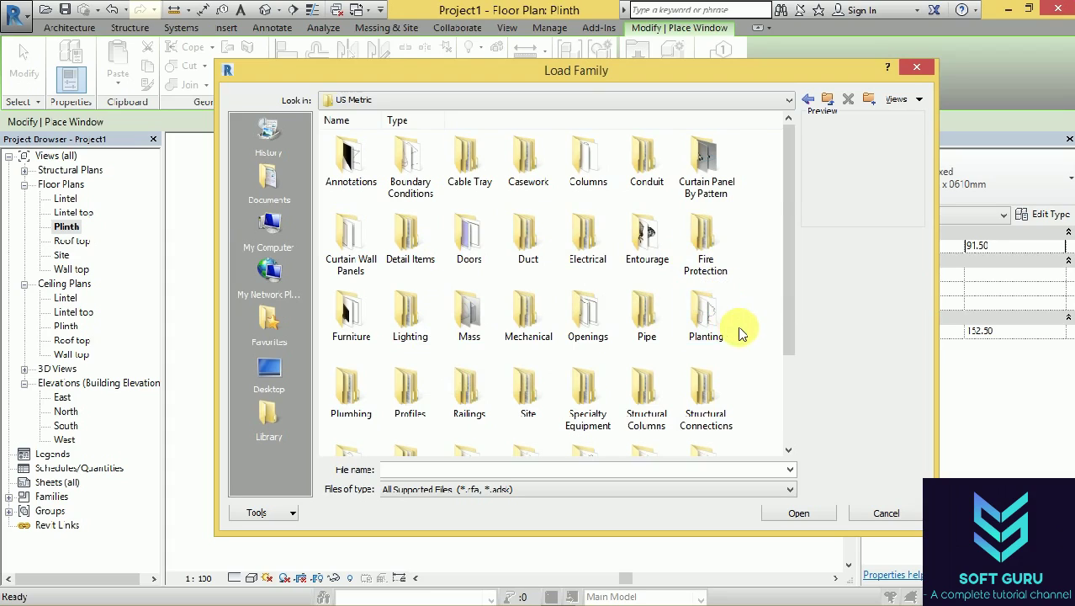
# Load M_Transom.rfa from the US Metric Windows folder.
pyautogui.scroll(-3, 738, 333)
pyautogui.scroll(-1, 739, 333)
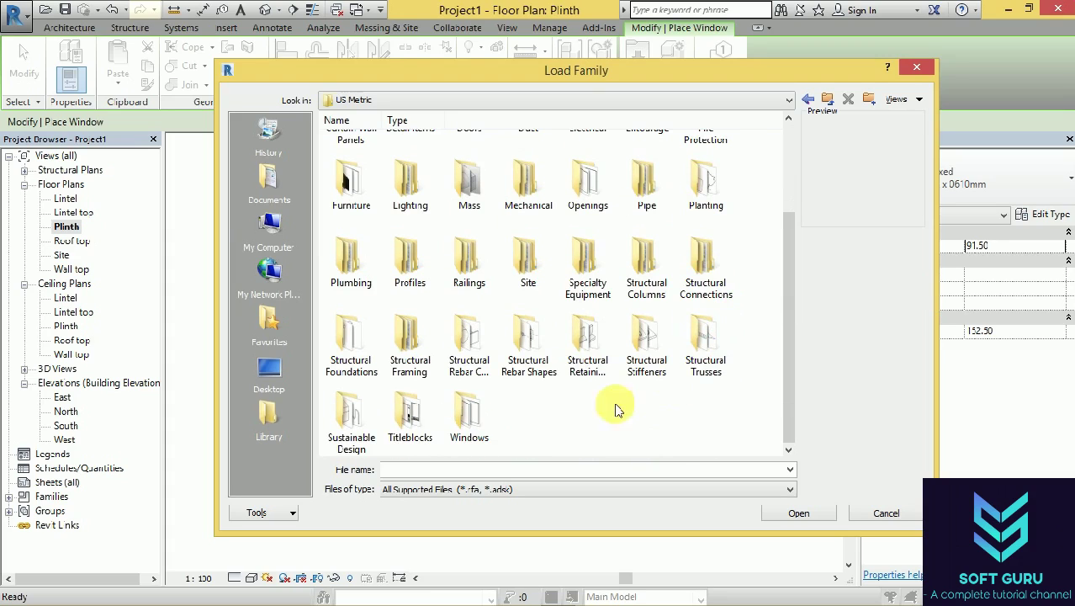
pyautogui.doubleClick(486, 416)
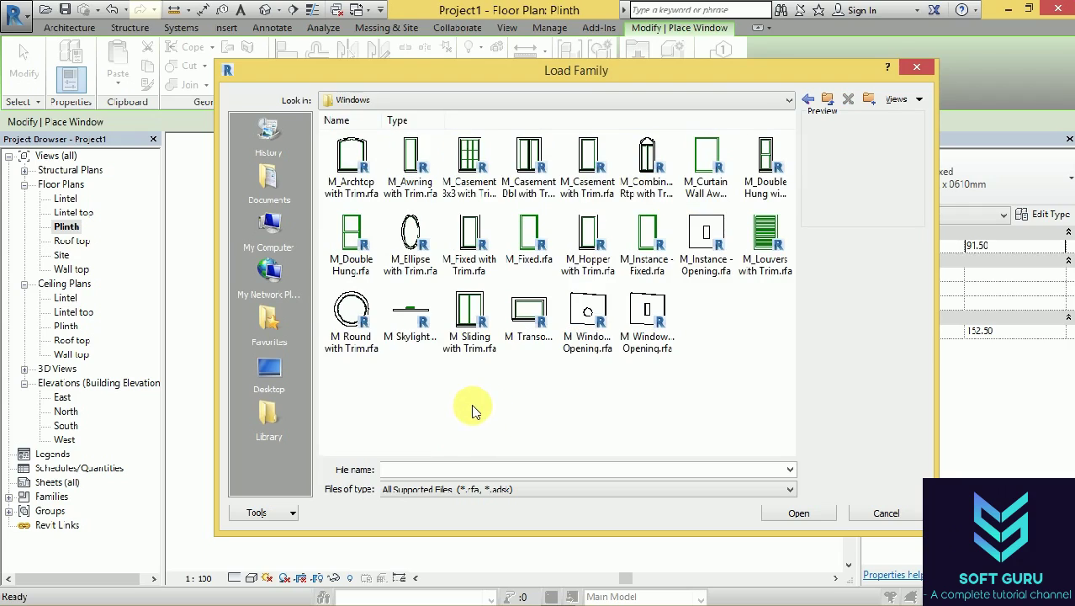
pyautogui.click(527, 328)
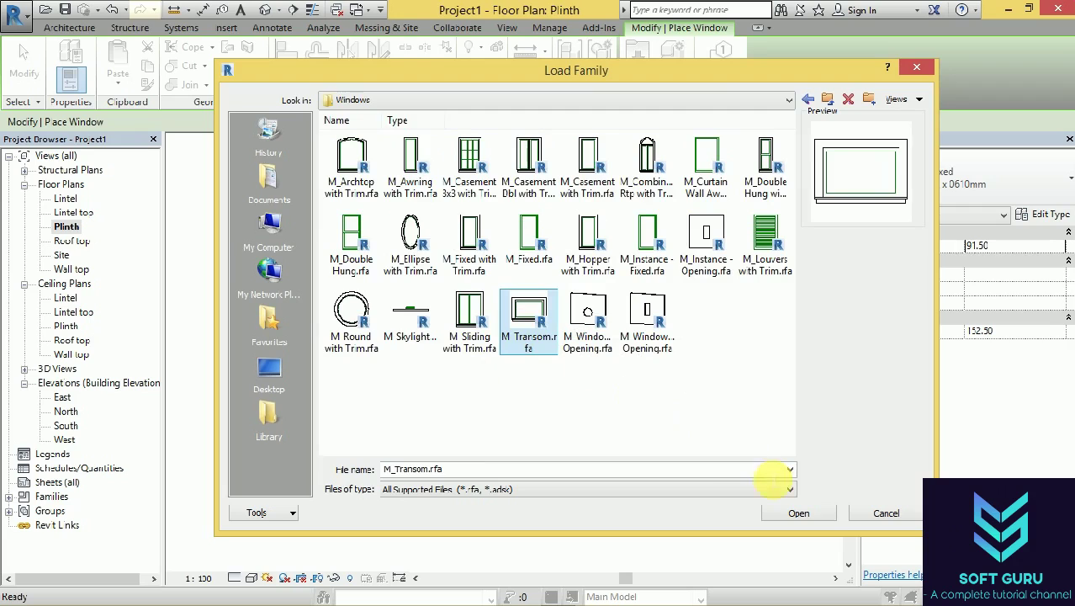
pyautogui.click(804, 511)
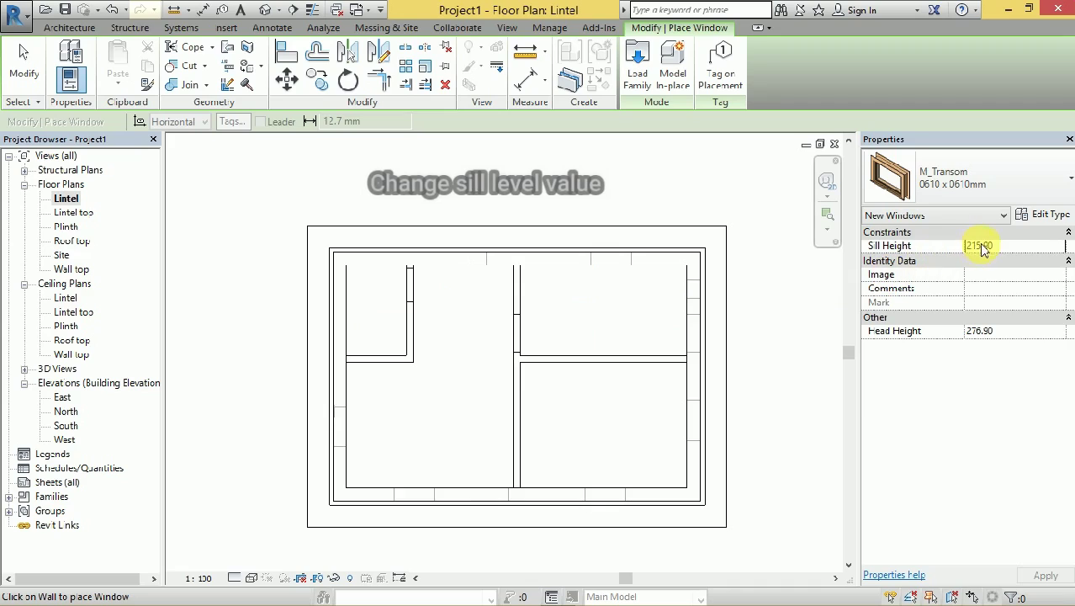
# Set the M_Transom window's sill height to 149 and reopen the Plinth floor plan.
pyautogui.click(984, 247)
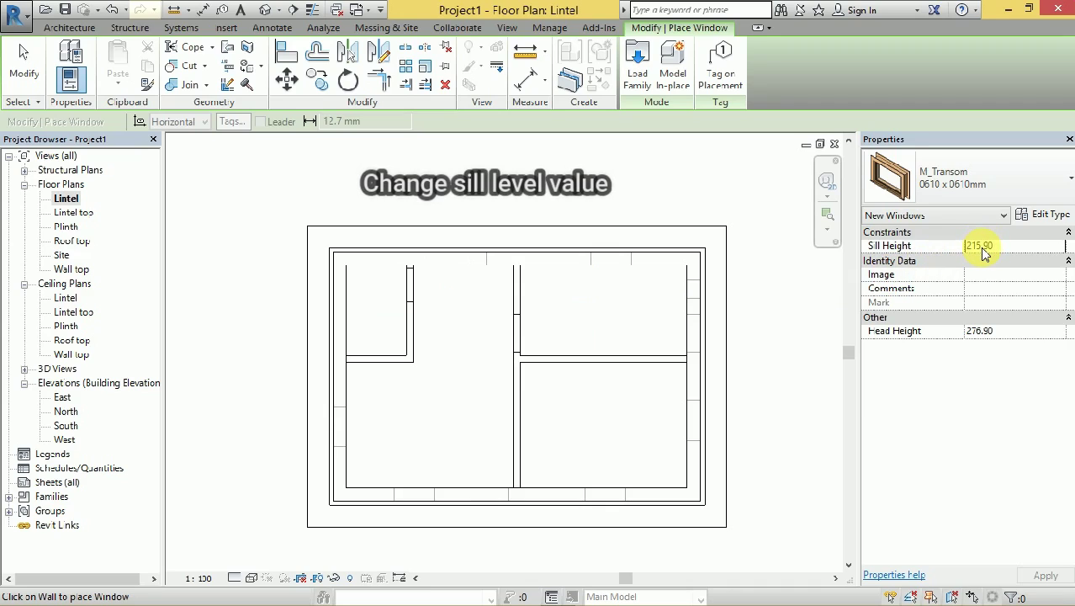
pyautogui.click(982, 251)
pyautogui.write('2.9')
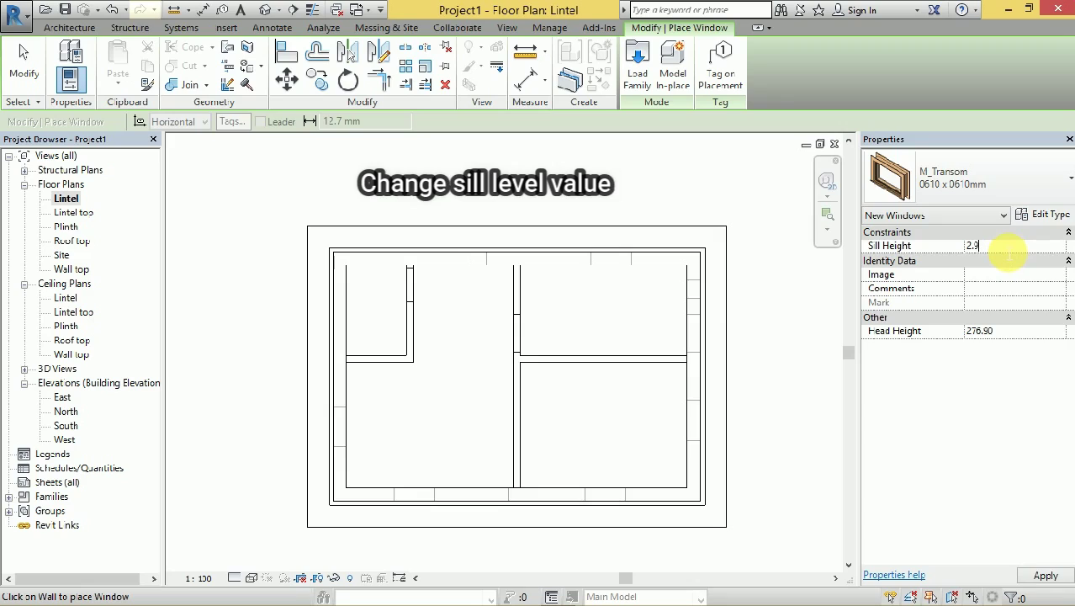
pyautogui.press('BackSpace')
pyautogui.write('1')
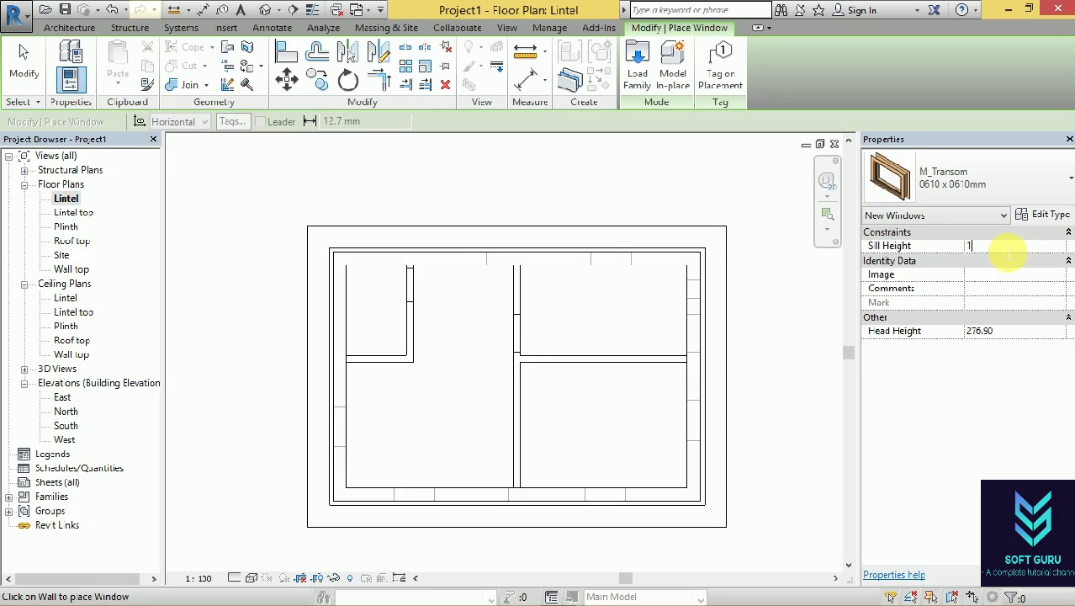
pyautogui.write('4')
pyautogui.press('Return')
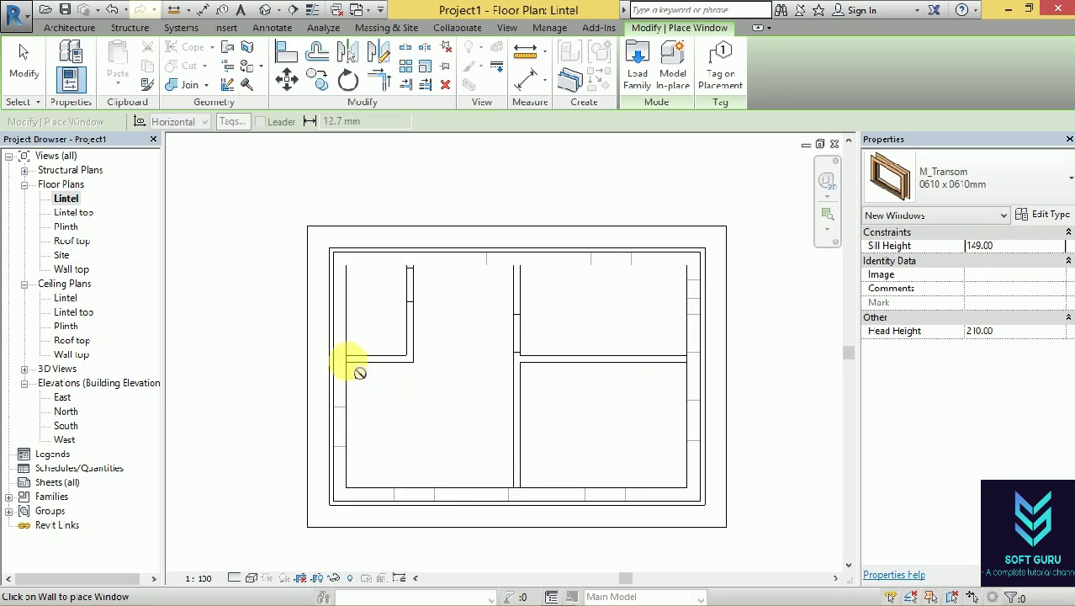
pyautogui.doubleClick(65, 227)
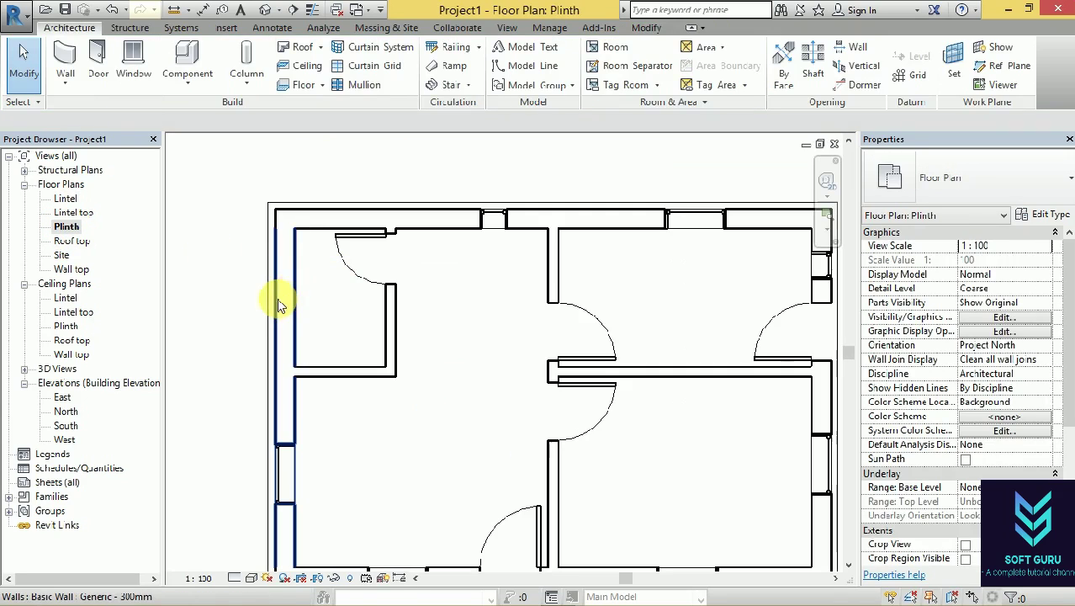
pyautogui.click(136, 77)
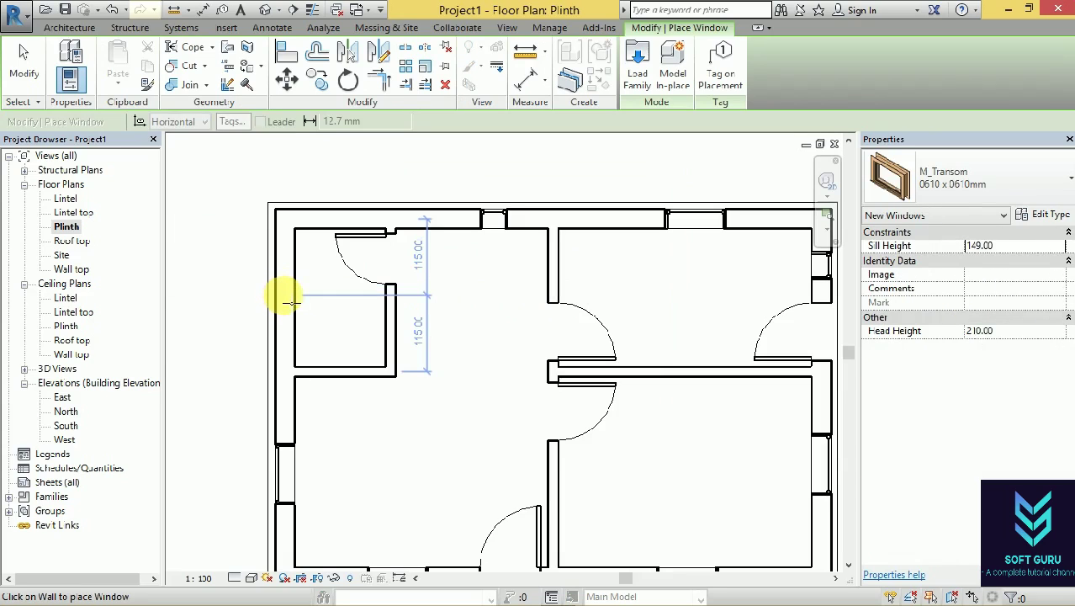
pyautogui.scroll(-2, 298, 299)
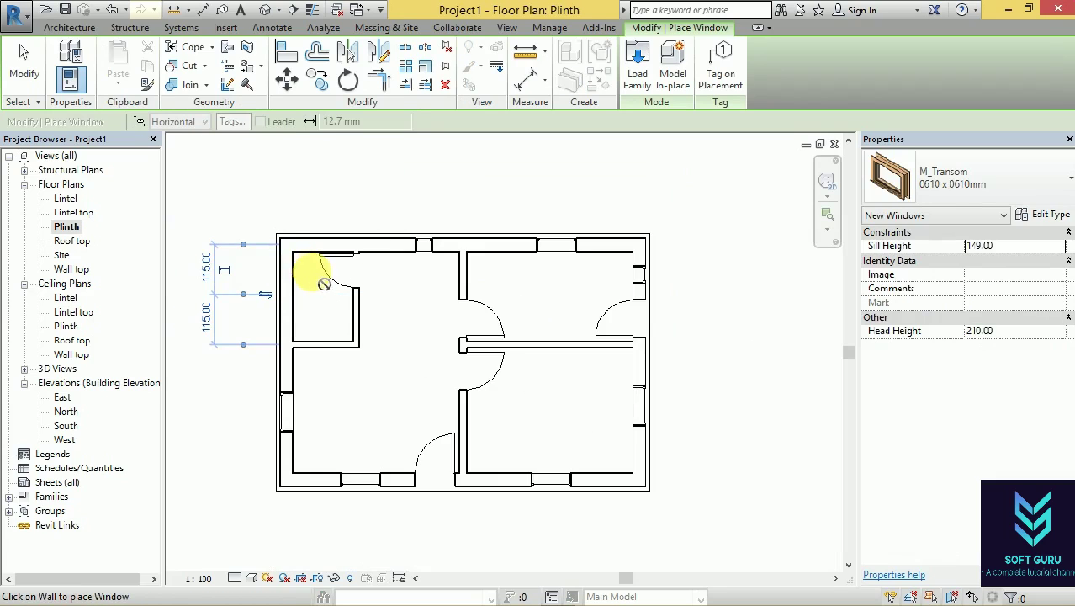
pyautogui.press('Escape')
pyautogui.press('Escape')
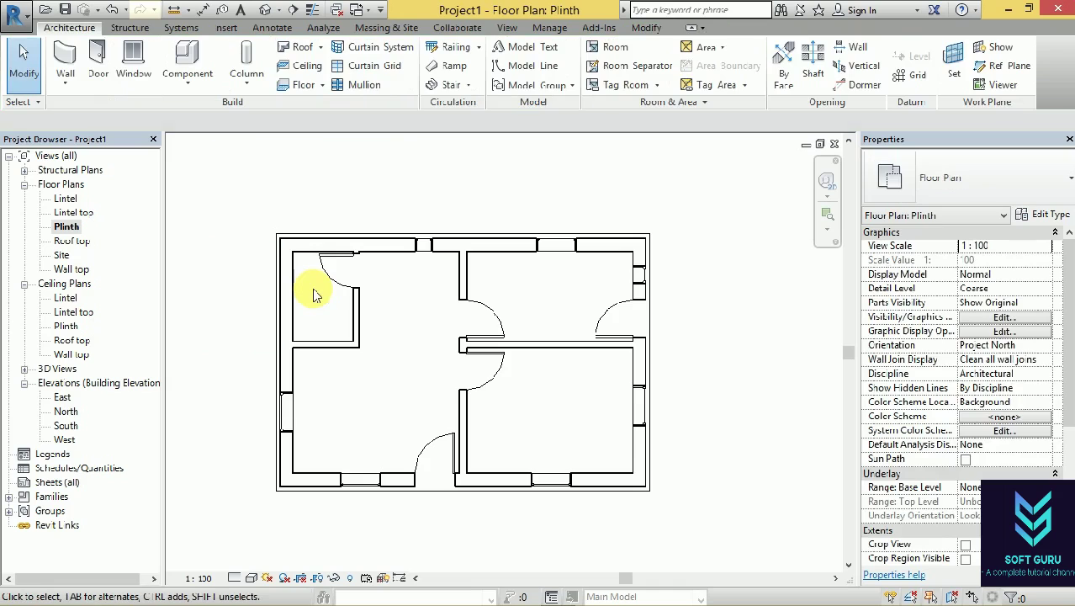
pyautogui.click(507, 27)
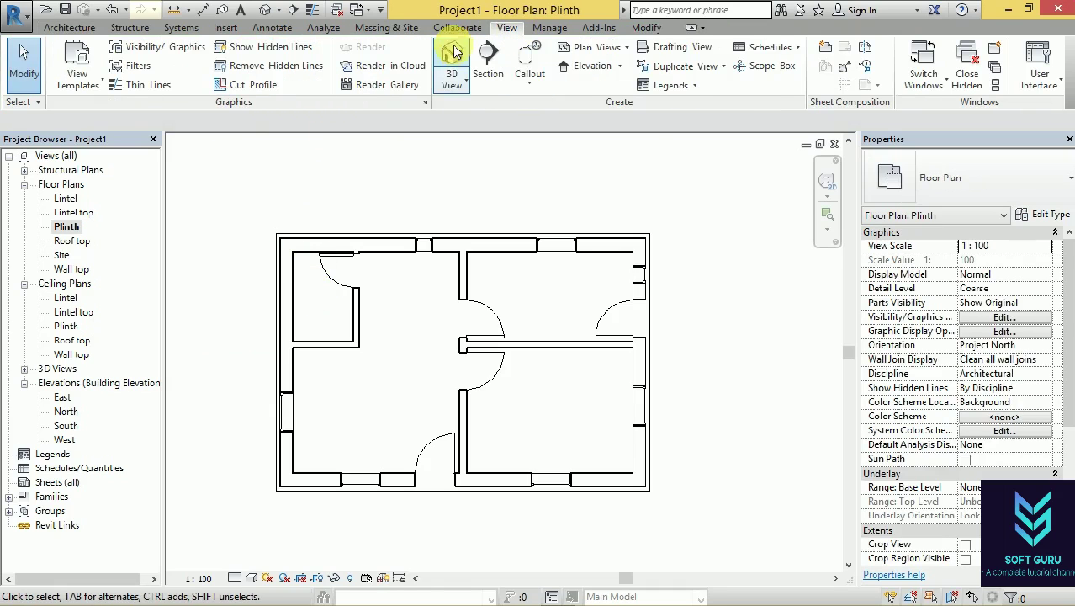
# Open the default 3D view and orbit to a higher front-left view of the house.
pyautogui.click(452, 60)
pyautogui.moveTo(774, 223); pyautogui.dragTo(740, 202)
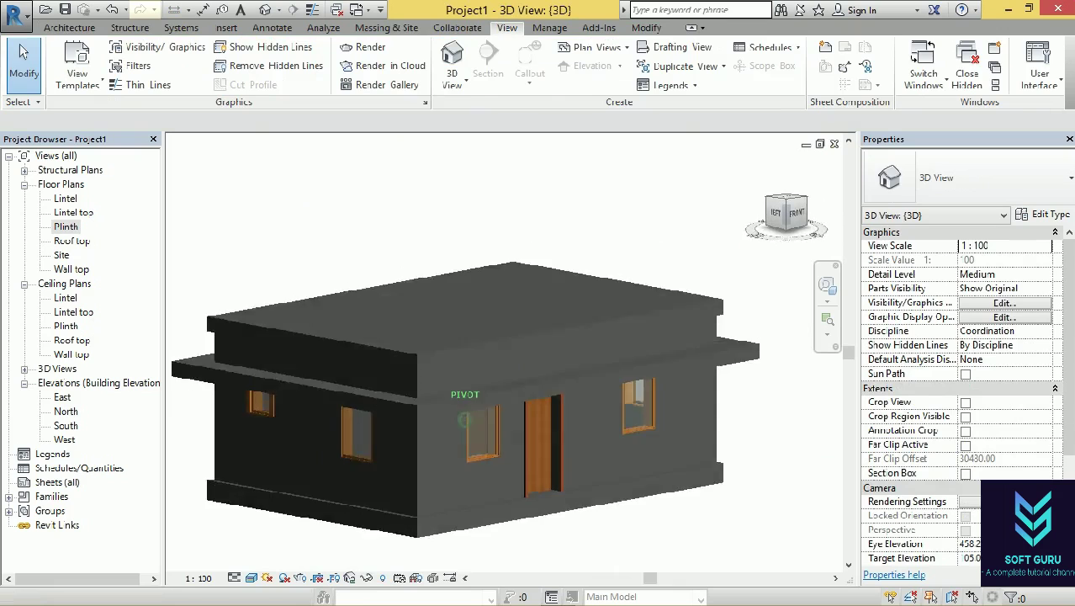
pyautogui.keyDown('shift'); pyautogui.moveTo(465, 418); pyautogui.dragTo(711, 228, button='middle'); pyautogui.keyUp('shift')
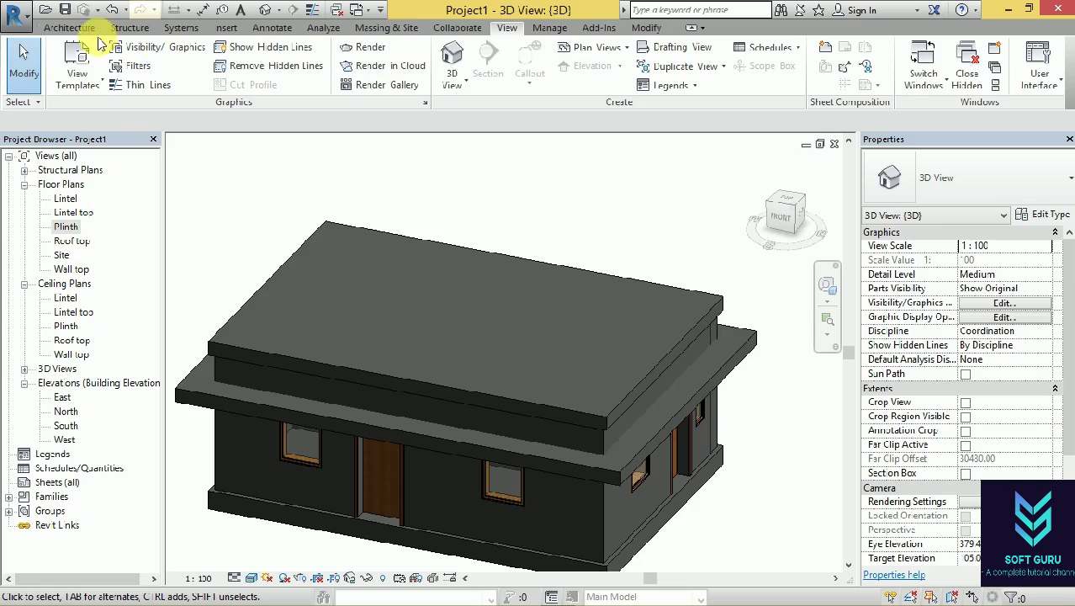
pyautogui.click(69, 28)
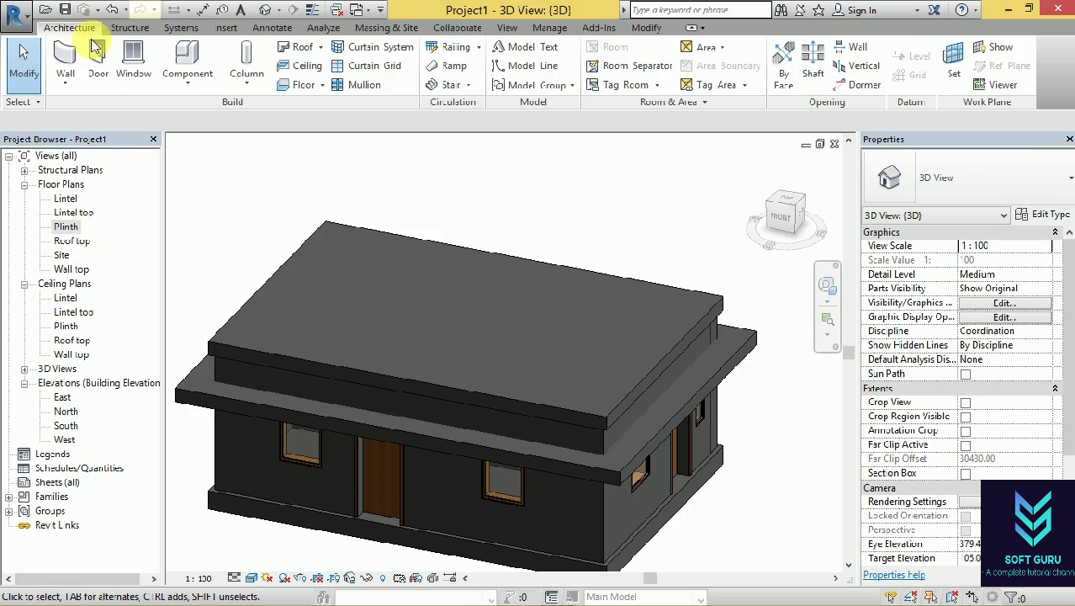
# Reopen the Plinth floor plan and zoom to inspect the walls, doors and windows.
pyautogui.doubleClick(67, 227)
pyautogui.scroll(-2, 396, 358)
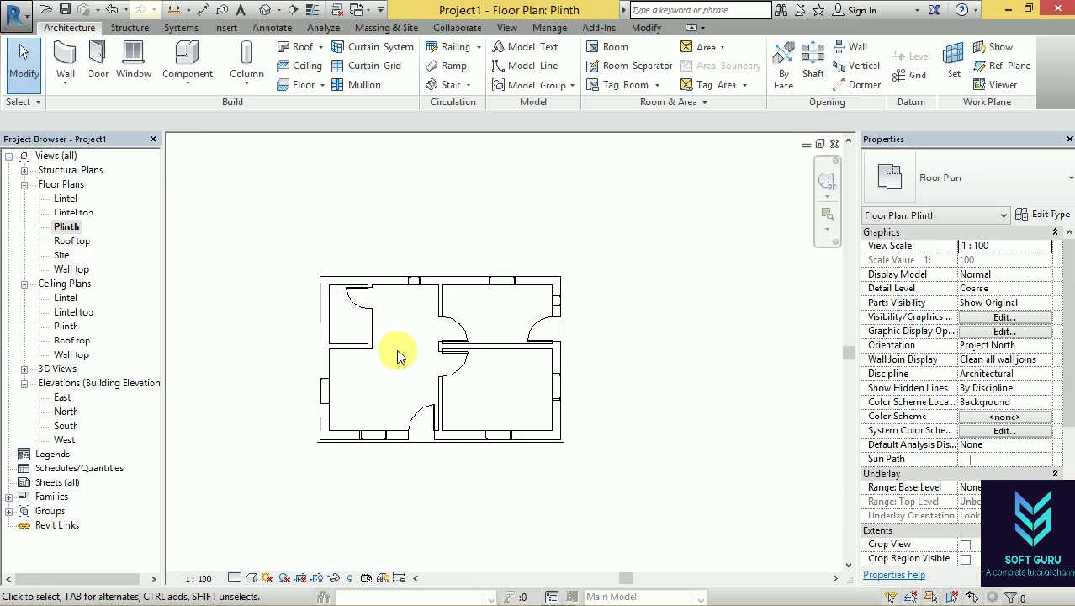
pyautogui.scroll(1, 379, 465)
pyautogui.scroll(1, 395, 463)
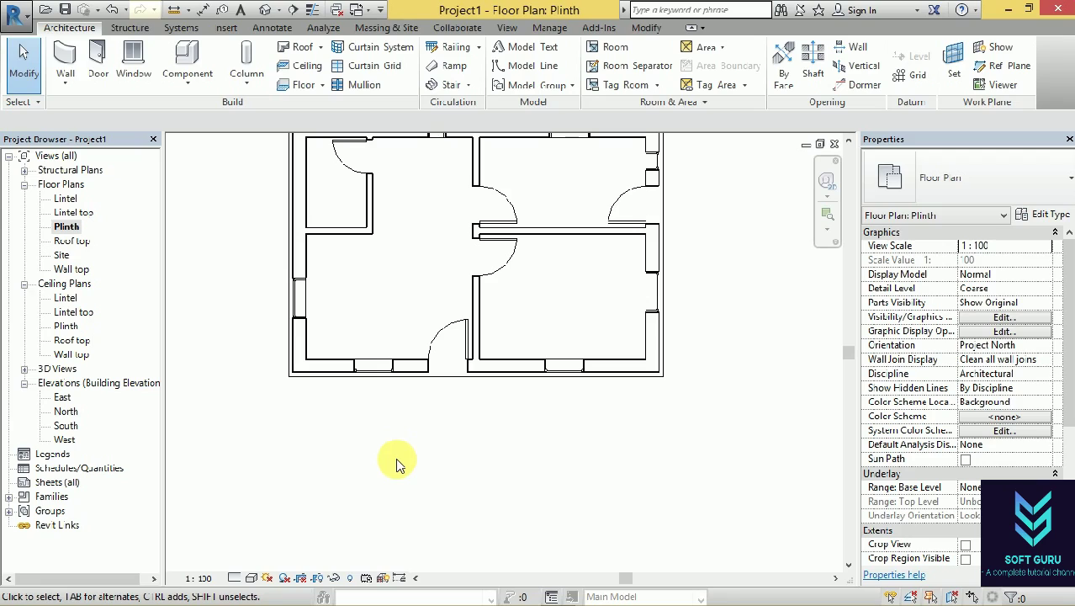
pyautogui.scroll(-2, 396, 458)
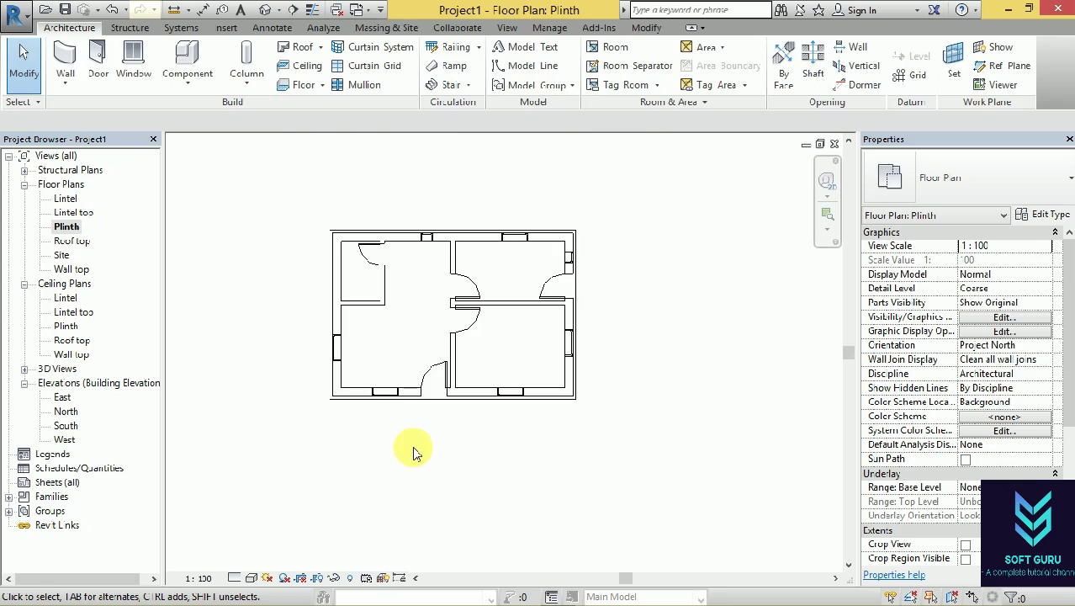
pyautogui.scroll(1, 425, 450)
pyautogui.scroll(1, 440, 454)
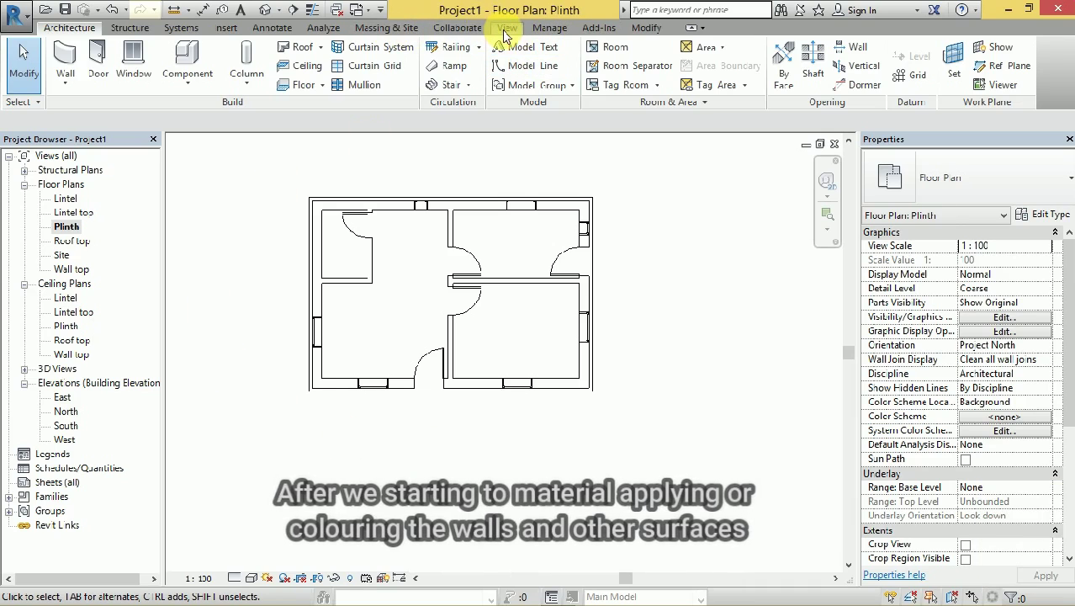
pyautogui.click(506, 30)
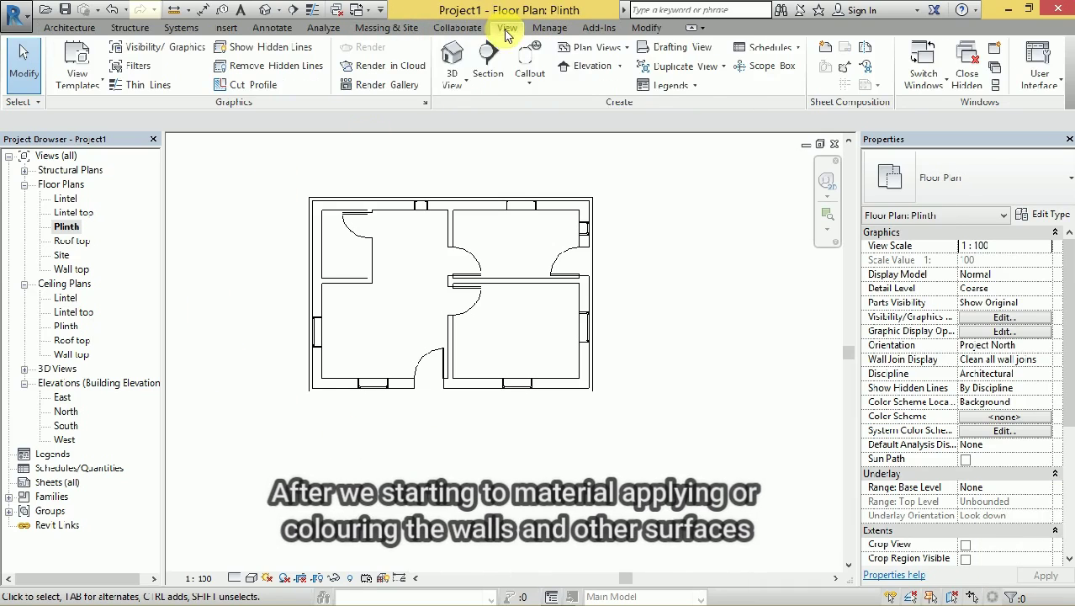
# Switch to the default {3D} view showing the dark-grey house with its roof slabs.
pyautogui.click(455, 54)
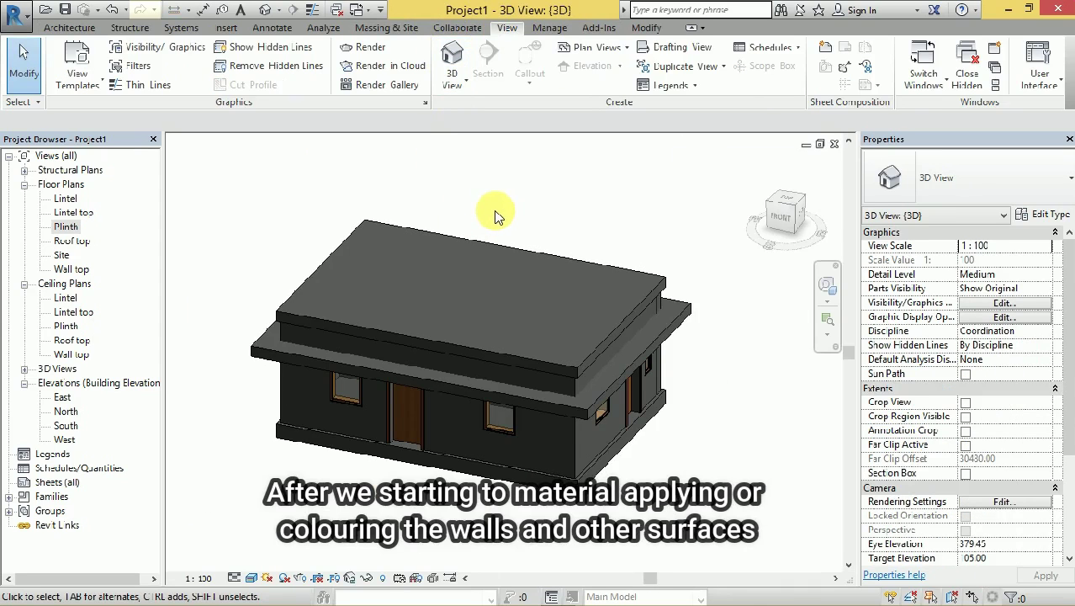
pyautogui.click(646, 29)
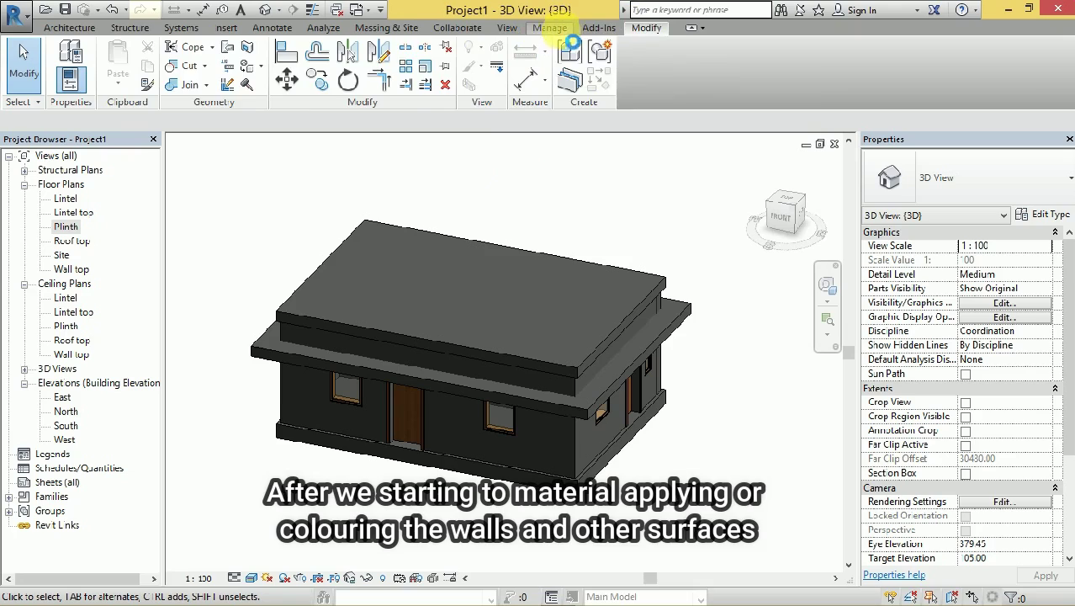
pyautogui.click(560, 31)
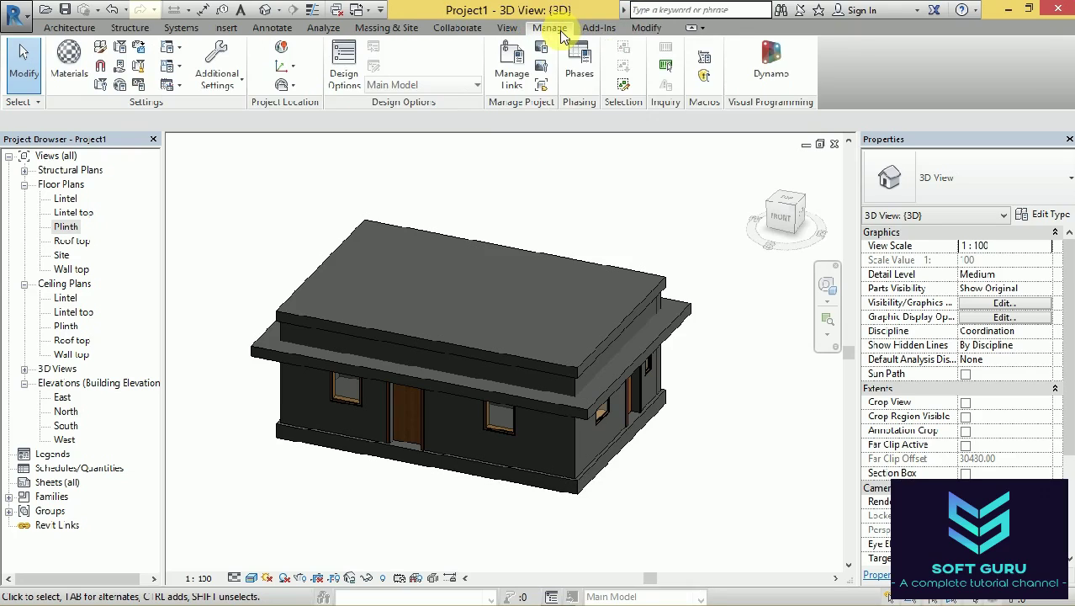
# Review the Concrete Masonry Units and Parking Stripe materials in the Material Browser.
pyautogui.click(67, 67)
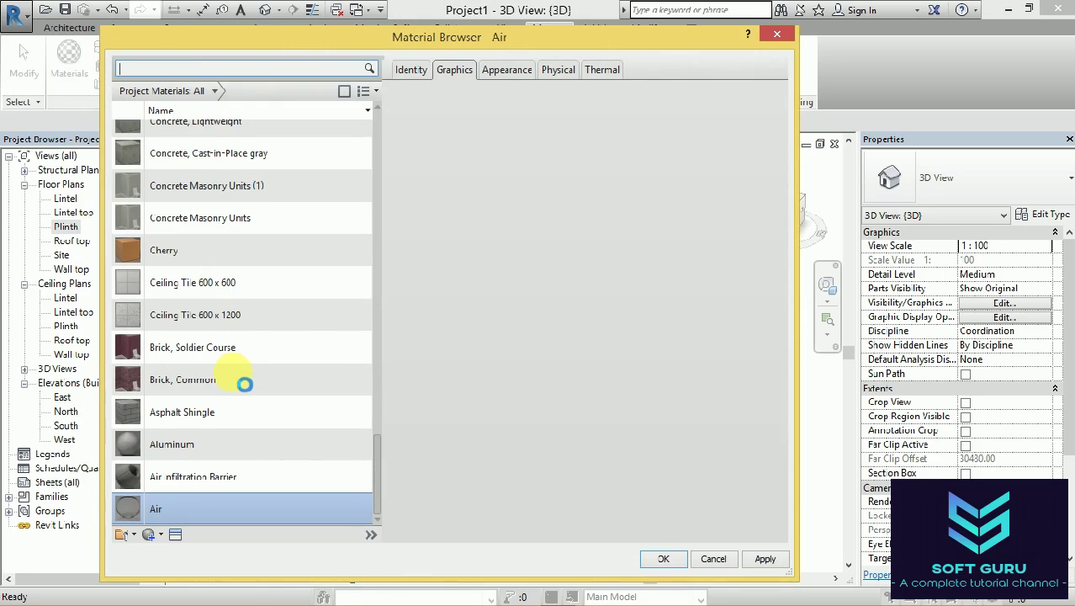
pyautogui.click(318, 220)
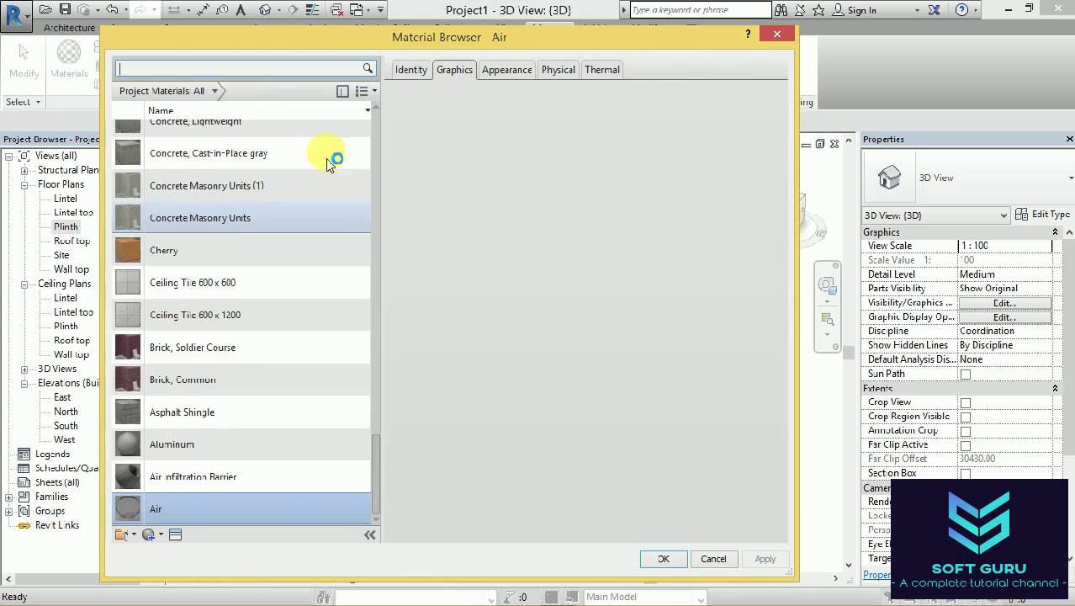
pyautogui.scroll(10, 253, 294)
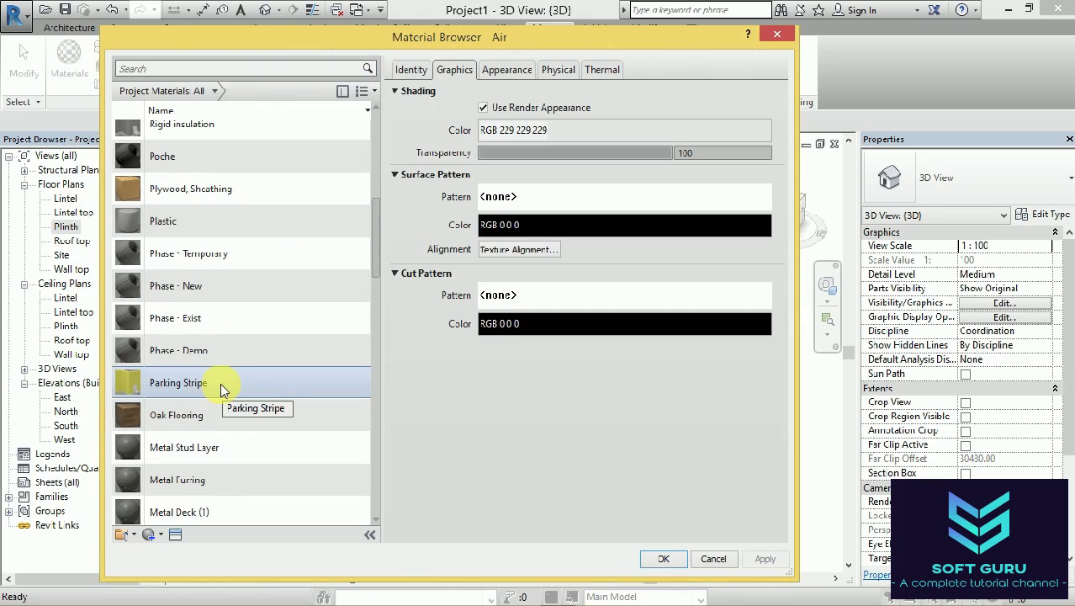
pyautogui.click(223, 389)
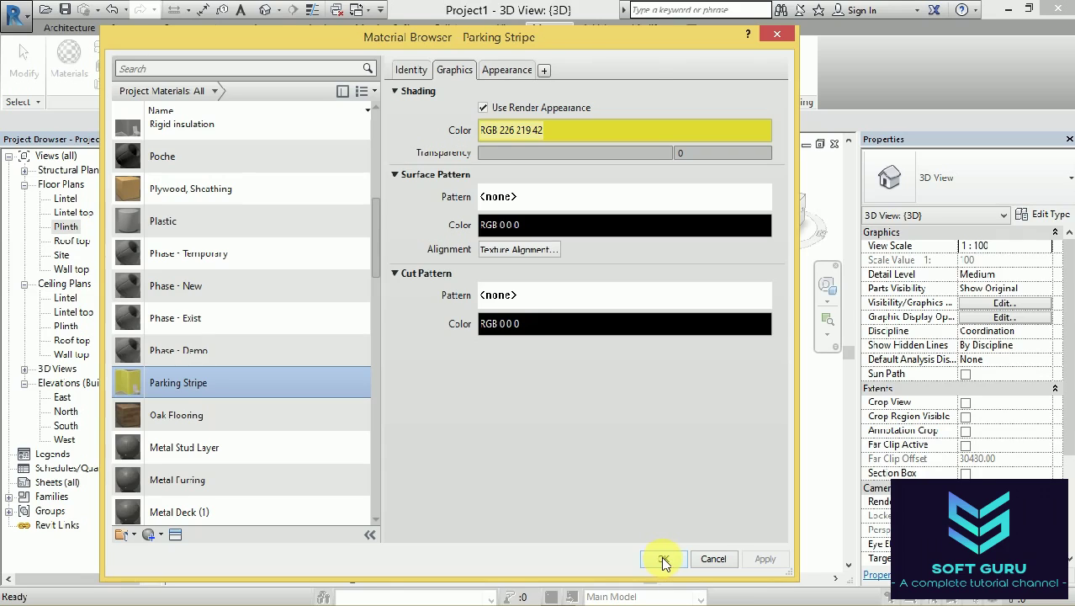
pyautogui.click(664, 559)
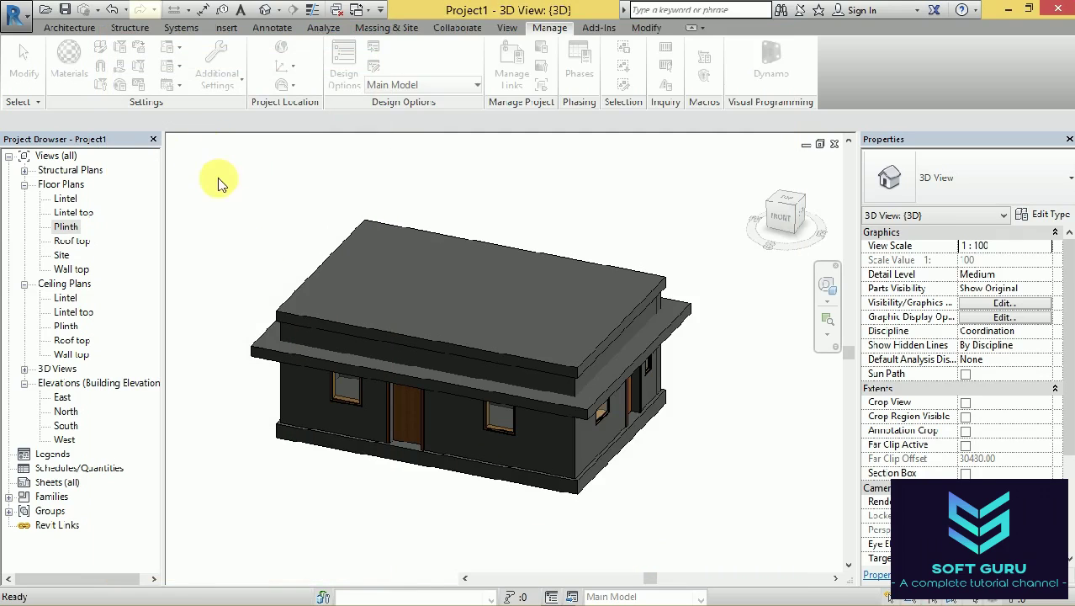
pyautogui.click(648, 28)
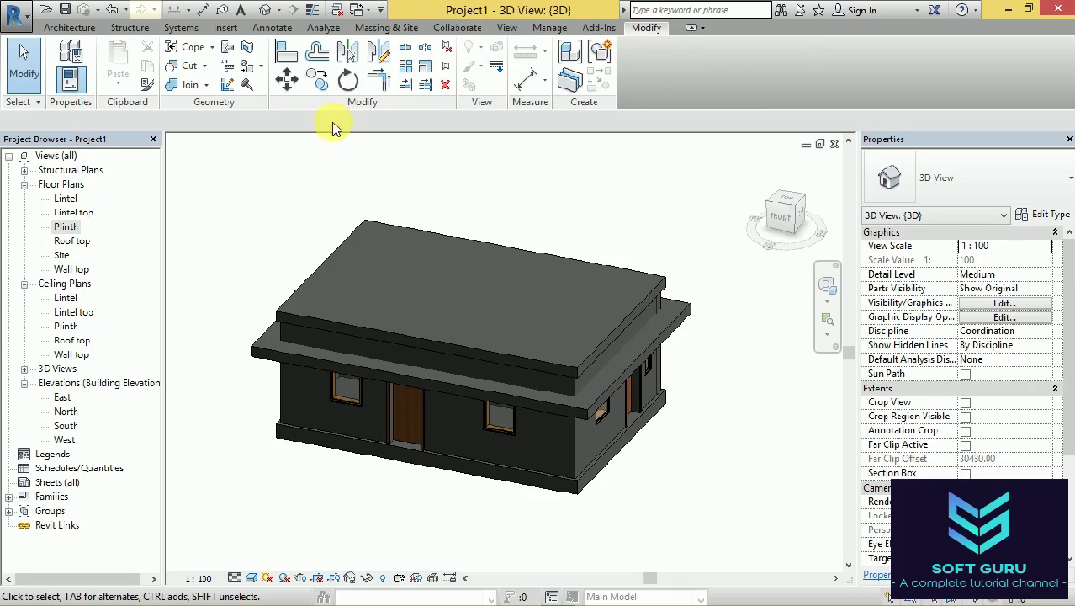
# Start the Paint tool with Parking Stripe as the material.
pyautogui.click(260, 67)
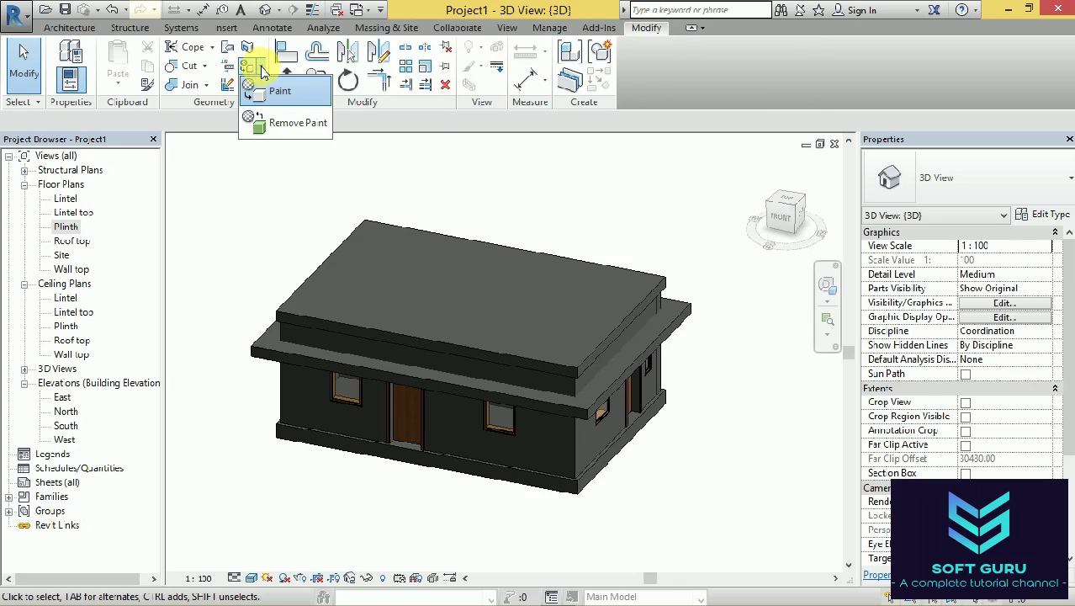
pyautogui.click(278, 94)
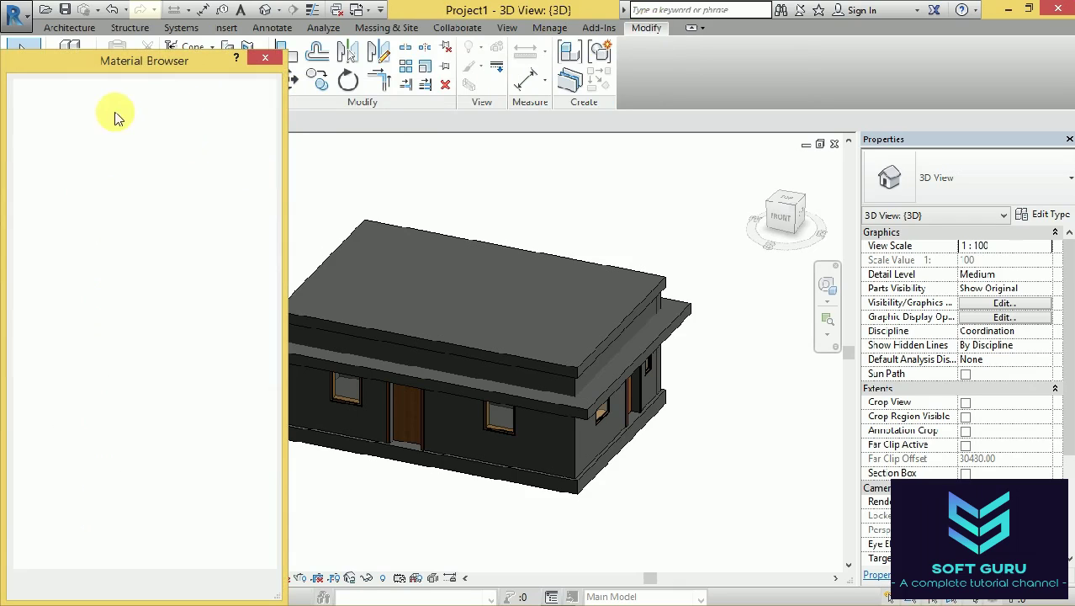
pyautogui.click(99, 352)
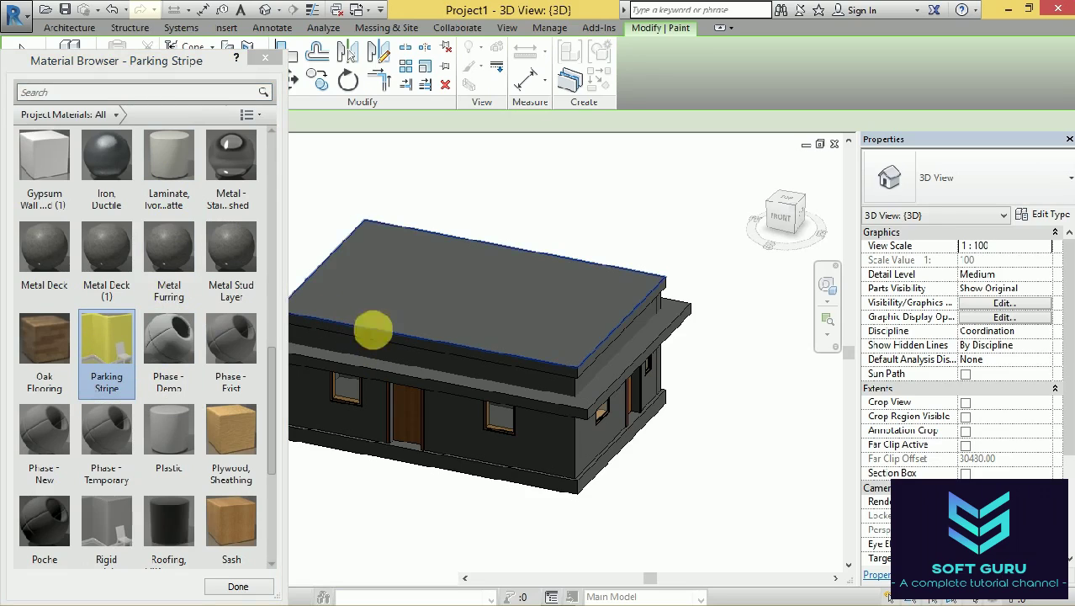
pyautogui.scroll(2, 425, 358)
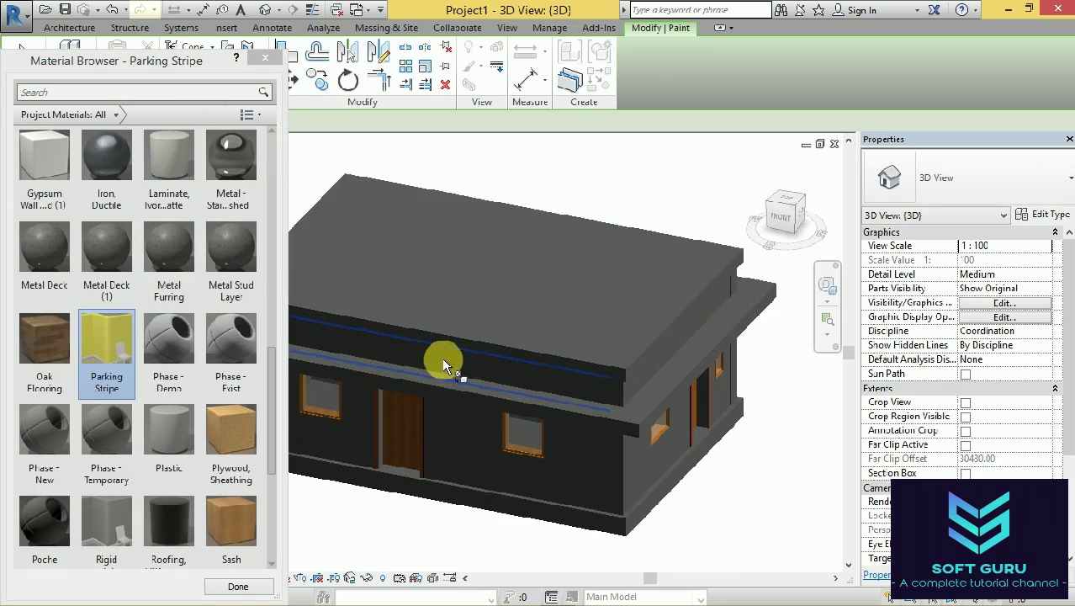
pyautogui.scroll(-3, 627, 290)
pyautogui.scroll(1, 589, 340)
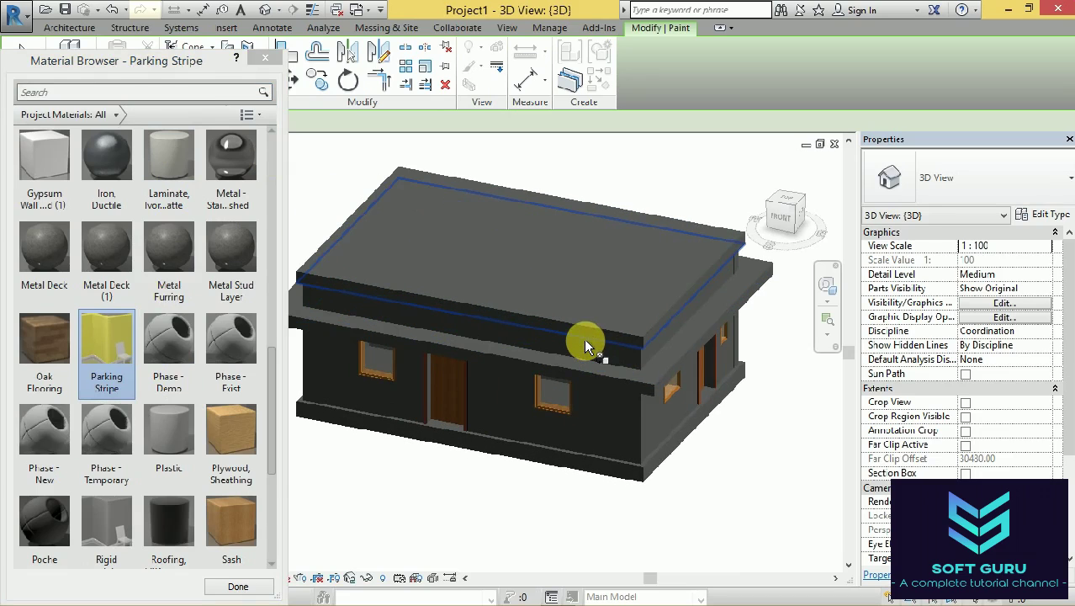
pyautogui.scroll(3, 614, 357)
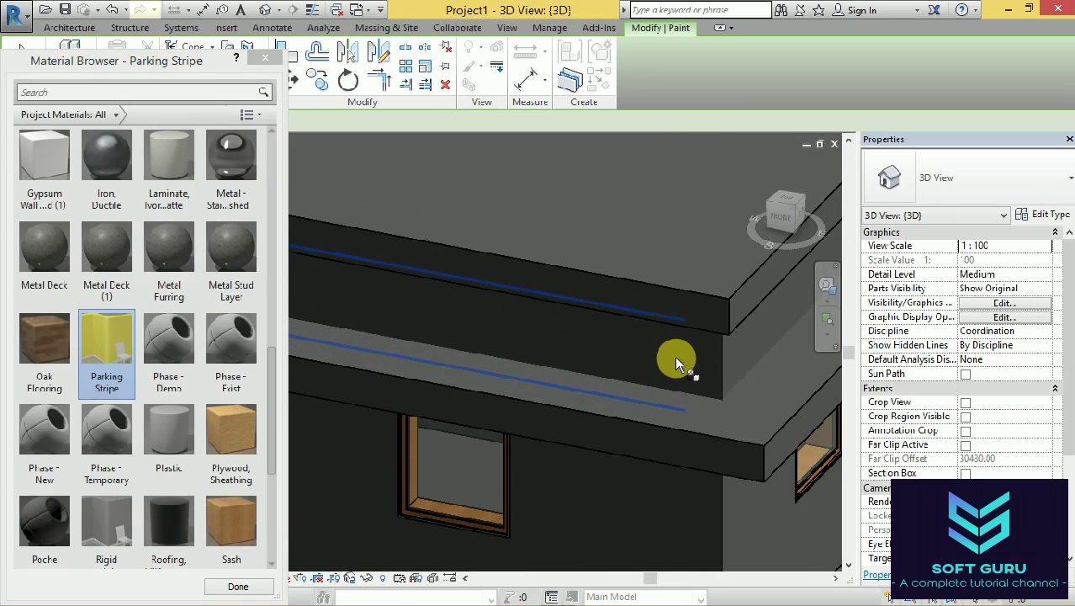
# Paint the fascia band's end, long front and side faces with Parking Stripe.
pyautogui.moveTo(774, 212)
pyautogui.mouseDown()
pyautogui.moveTo(789, 219)
pyautogui.moveTo(684, 272)
pyautogui.mouseUp()
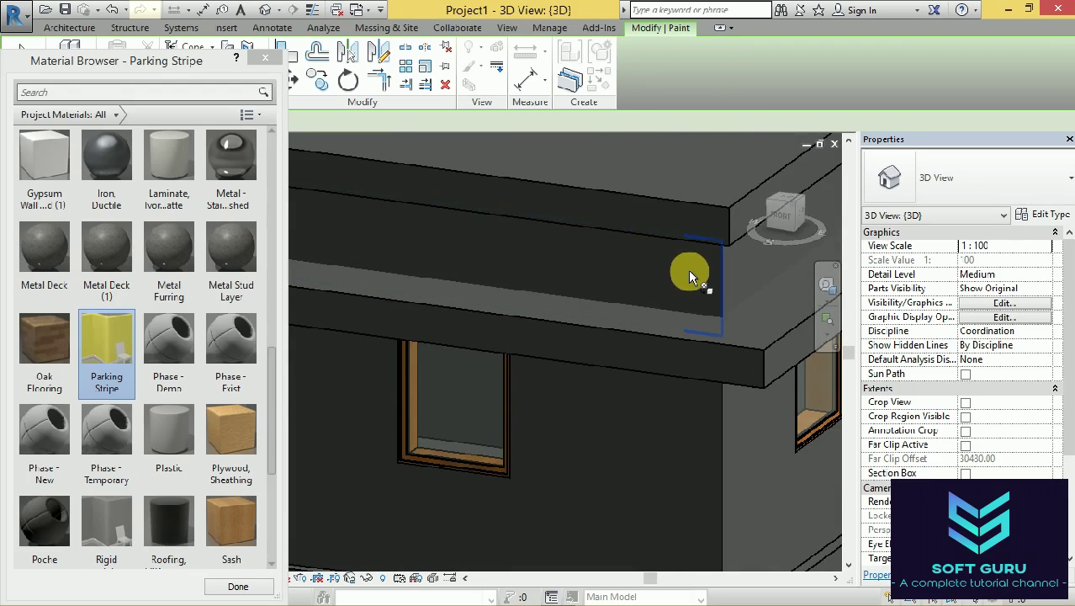
pyautogui.scroll(-1, 692, 270)
pyautogui.scroll(-1, 695, 271)
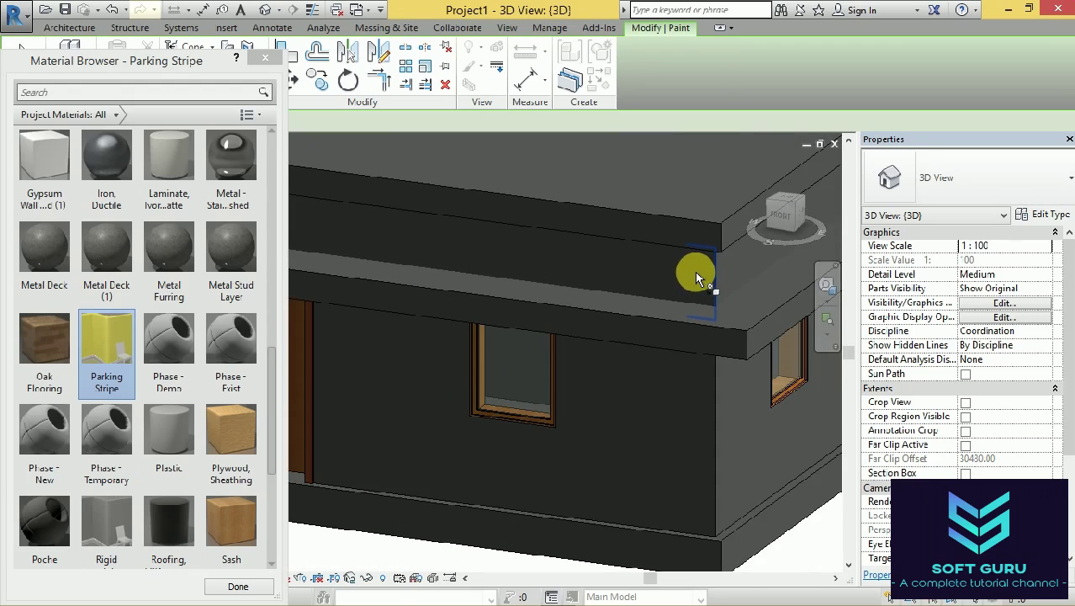
pyautogui.click(705, 281)
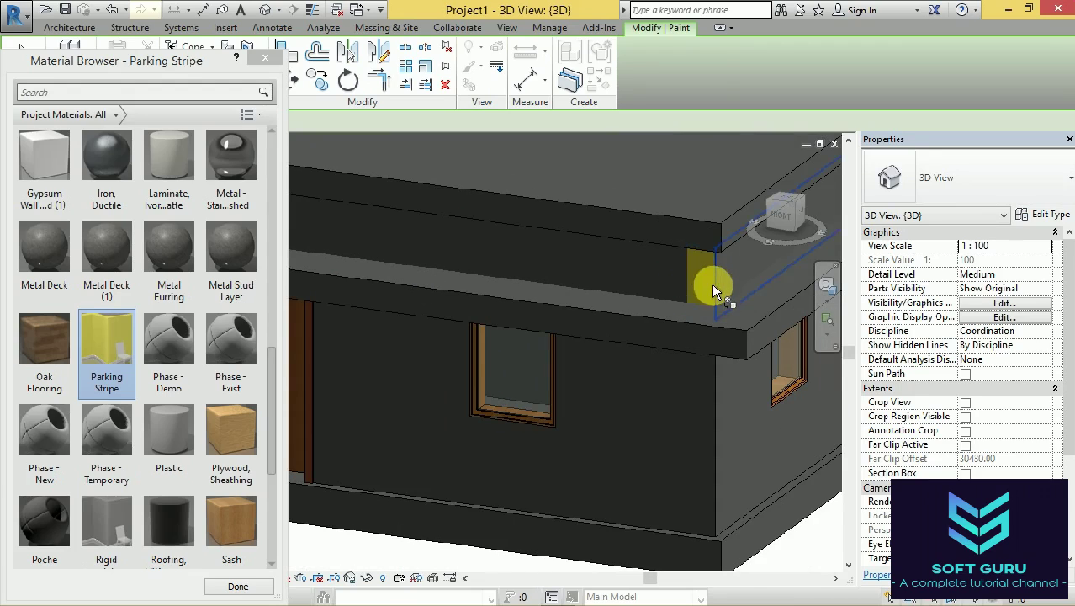
pyautogui.click(668, 275)
pyautogui.scroll(-2, 571, 341)
pyautogui.scroll(-1, 559, 338)
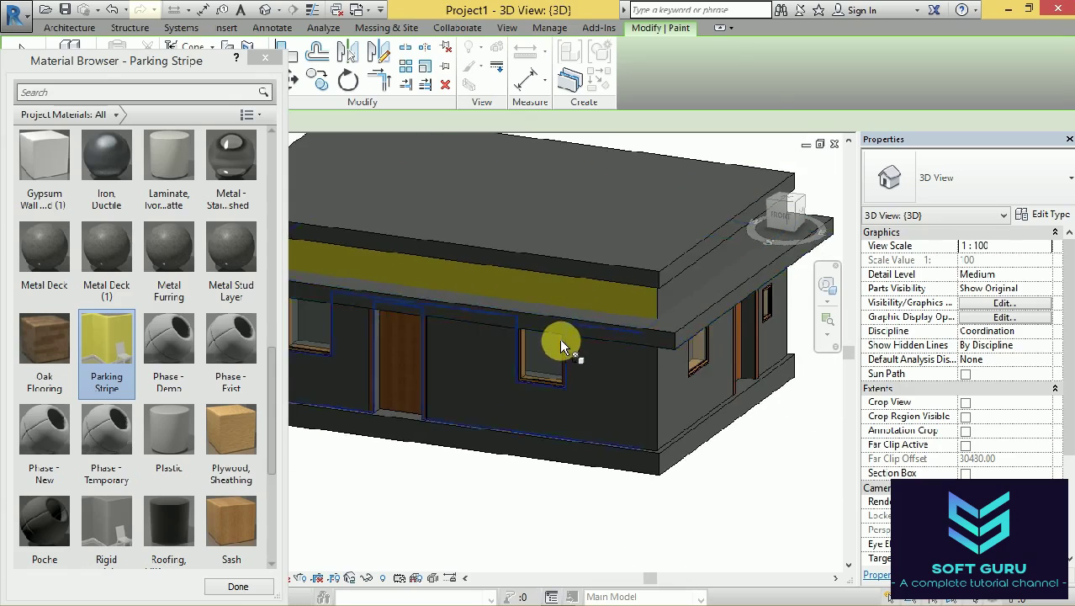
pyautogui.scroll(-1, 556, 339)
pyautogui.scroll(2, 639, 298)
pyautogui.scroll(1, 639, 298)
pyautogui.scroll(1, 650, 309)
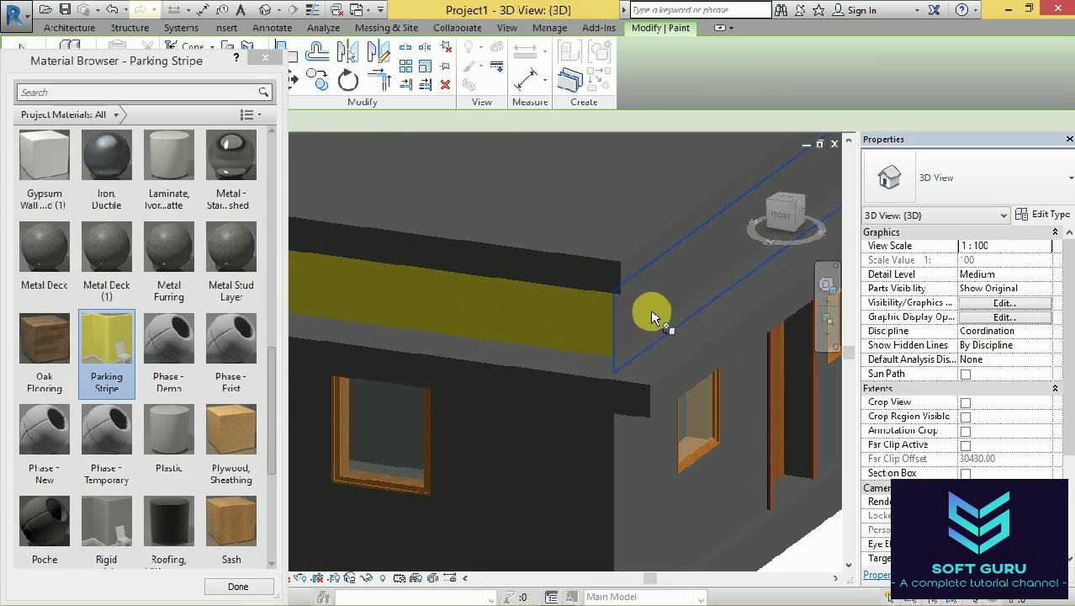
pyautogui.click(621, 328)
pyautogui.scroll(-2, 620, 328)
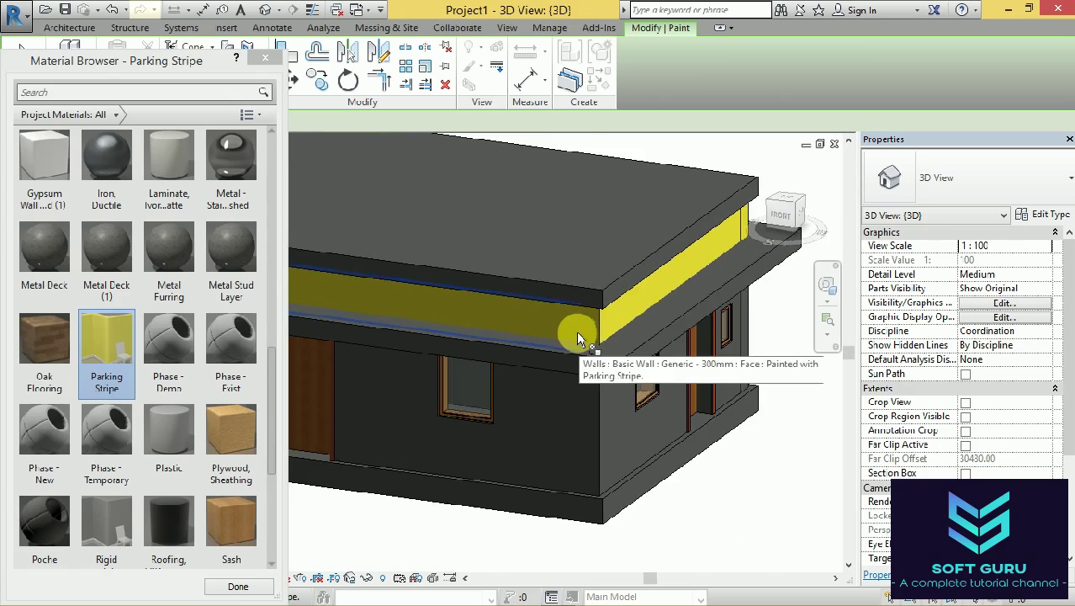
pyautogui.scroll(-2, 581, 331)
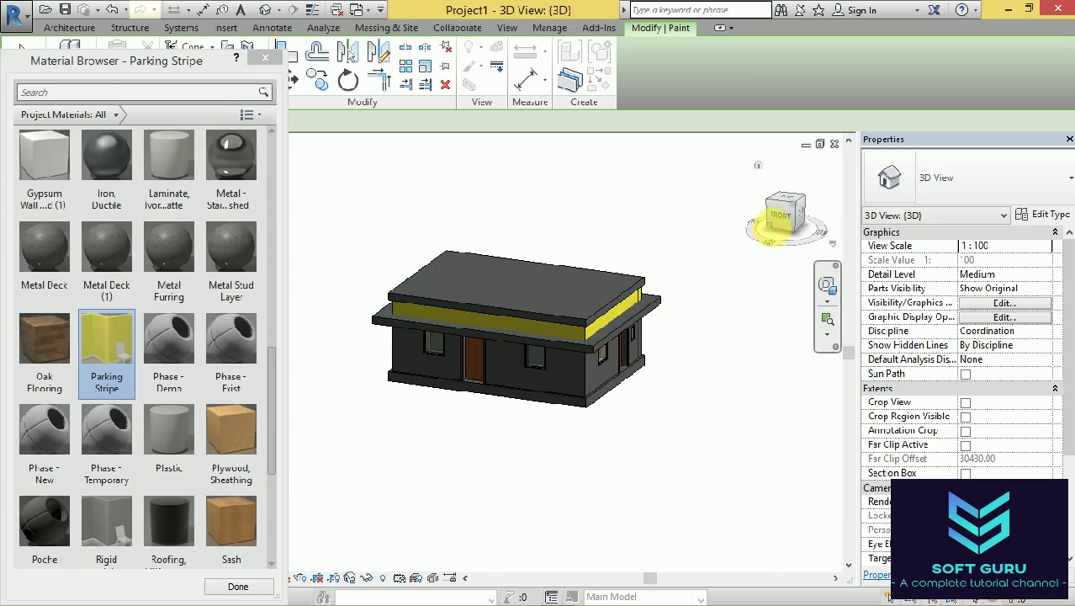
# Paint the roof-edge and rear wall band faces yellow, then finish painting.
pyautogui.moveTo(774, 192); pyautogui.dragTo(787, 210)
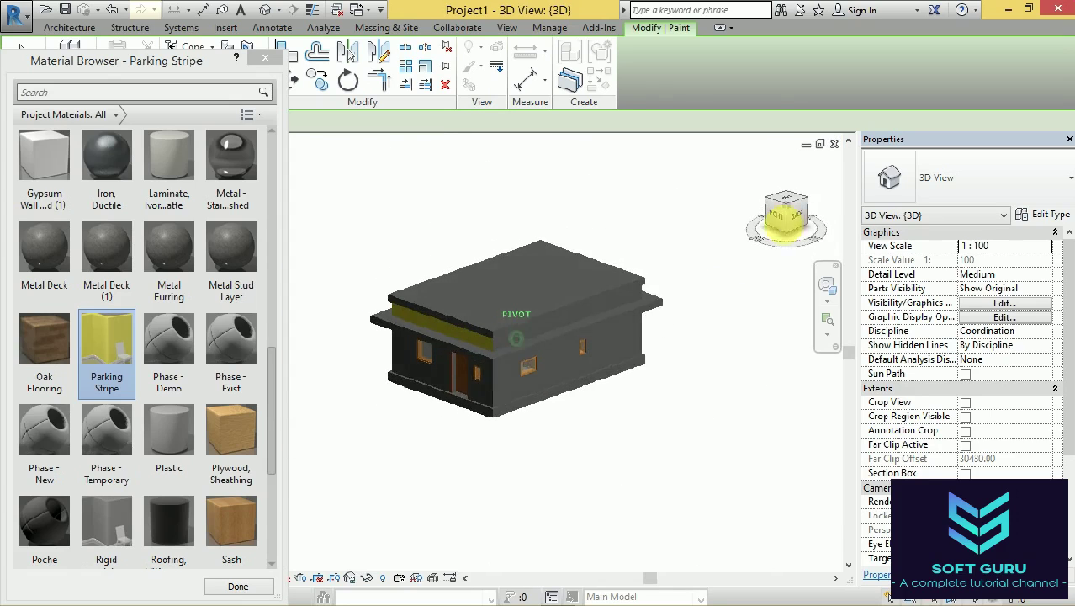
pyautogui.scroll(2, 498, 344)
pyautogui.scroll(5, 498, 344)
pyautogui.click(497, 346)
pyautogui.scroll(-5, 497, 346)
pyautogui.scroll(-3, 497, 362)
pyautogui.moveTo(497, 370)
pyautogui.keyDown('shift'); pyautogui.mouseDown(button='middle')
pyautogui.moveTo(539, 353)
pyautogui.moveTo(505, 358)
pyautogui.mouseUp(button='middle'); pyautogui.keyUp('shift')
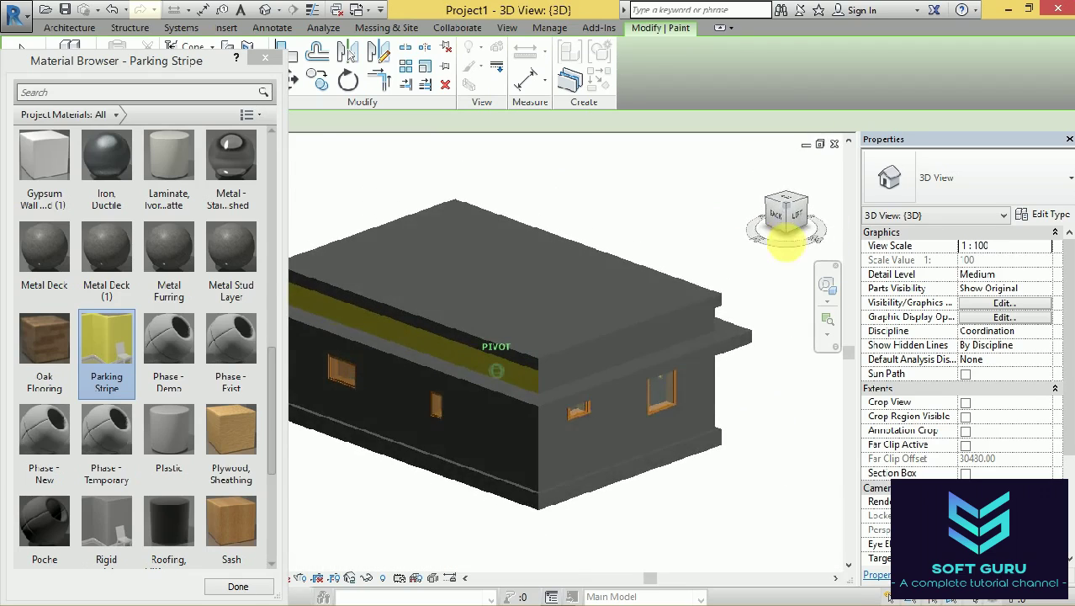
pyautogui.scroll(3, 681, 349)
pyautogui.scroll(2, 681, 348)
pyautogui.click(659, 351)
pyautogui.scroll(-4, 660, 351)
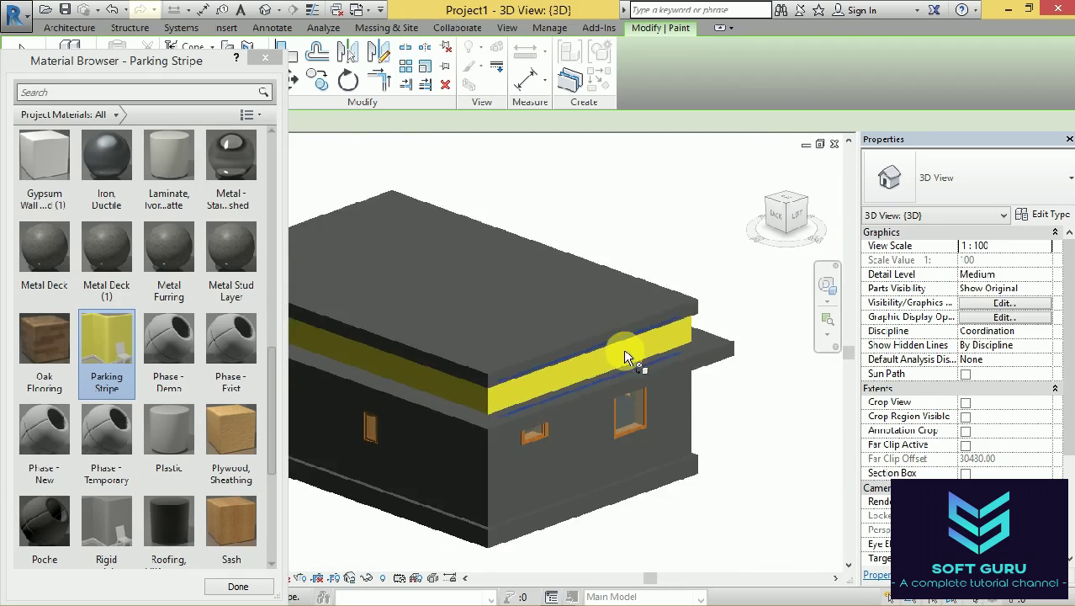
pyautogui.scroll(-2, 662, 335)
pyautogui.keyDown('shift'); pyautogui.moveTo(662, 335); pyautogui.dragTo(792, 408, button='middle'); pyautogui.keyUp('shift')
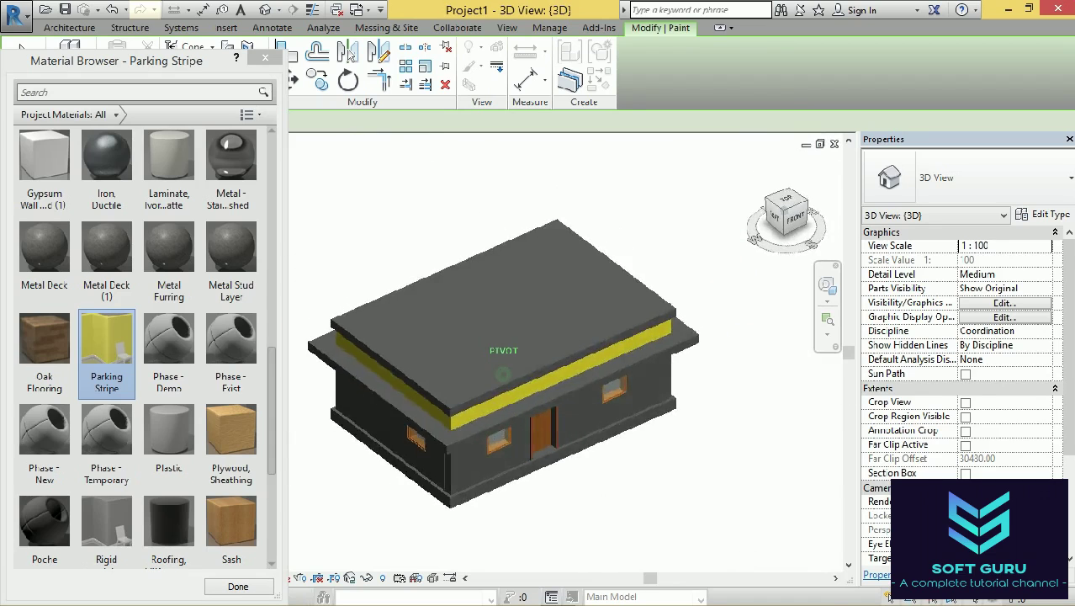
pyautogui.scroll(1, 572, 492)
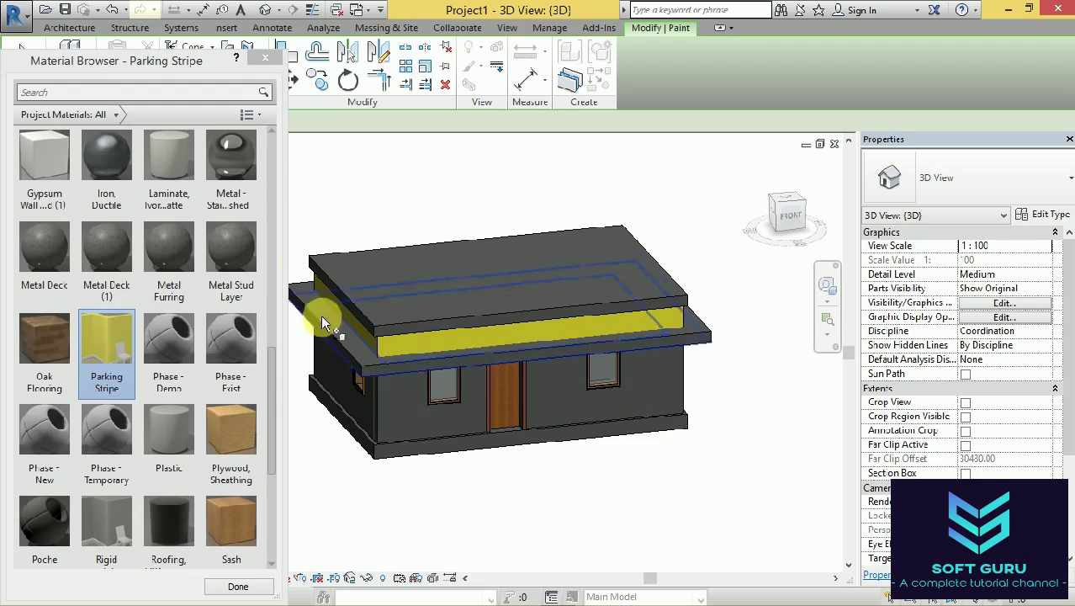
pyautogui.scroll(1, 460, 184)
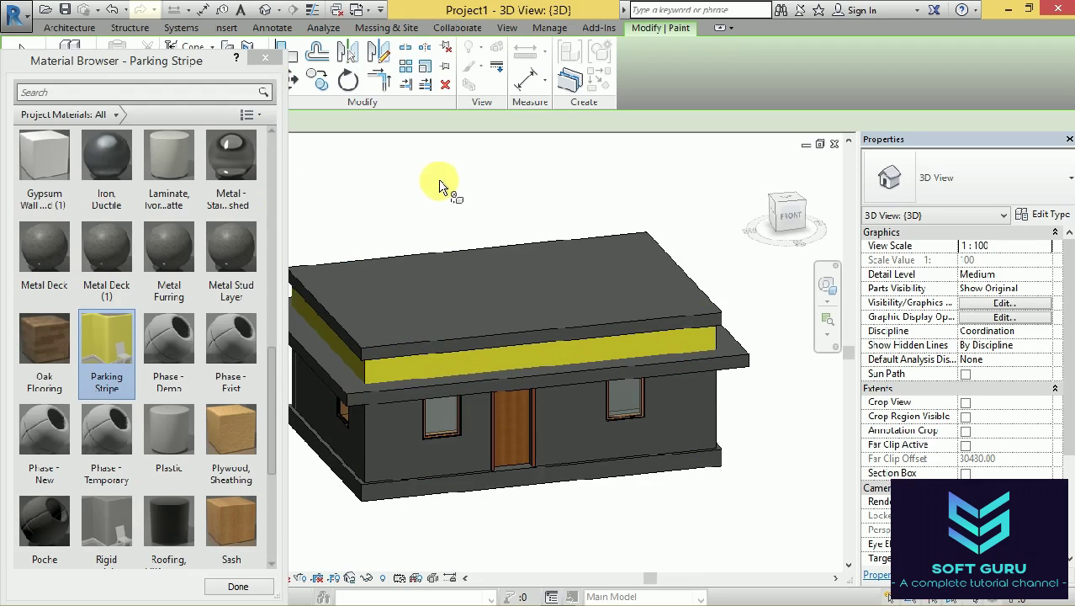
pyautogui.click(266, 64)
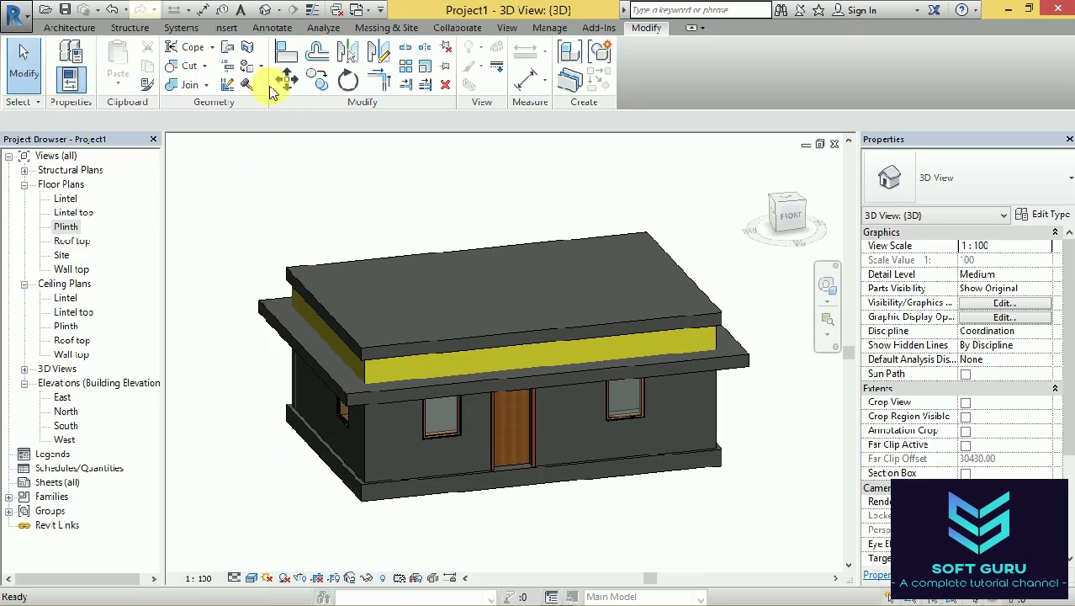
# Create a new default material in the Material Browser and begin renaming it.
pyautogui.click(550, 27)
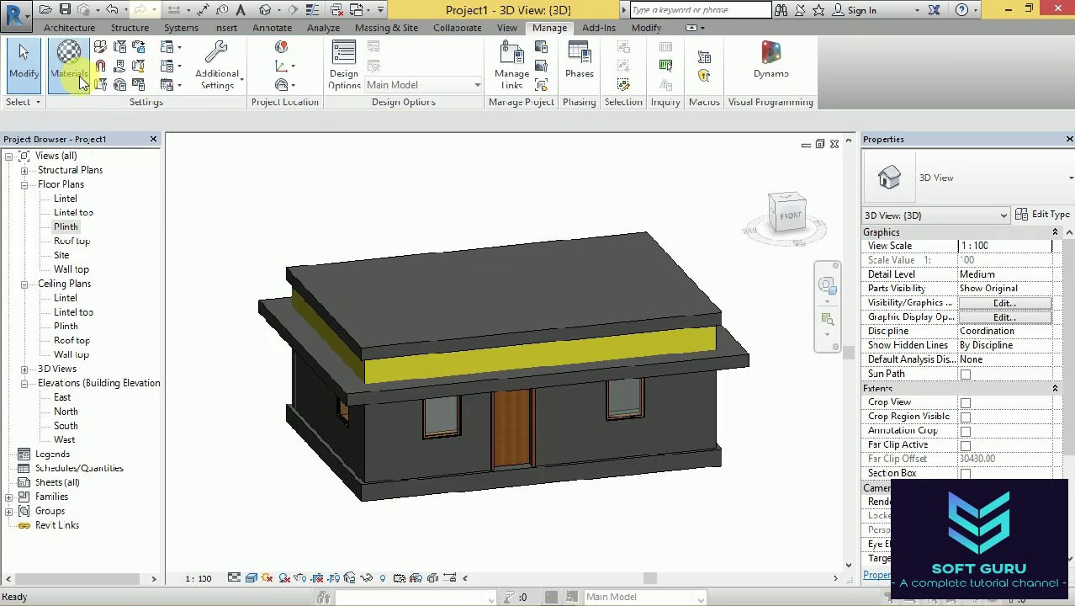
pyautogui.click(75, 72)
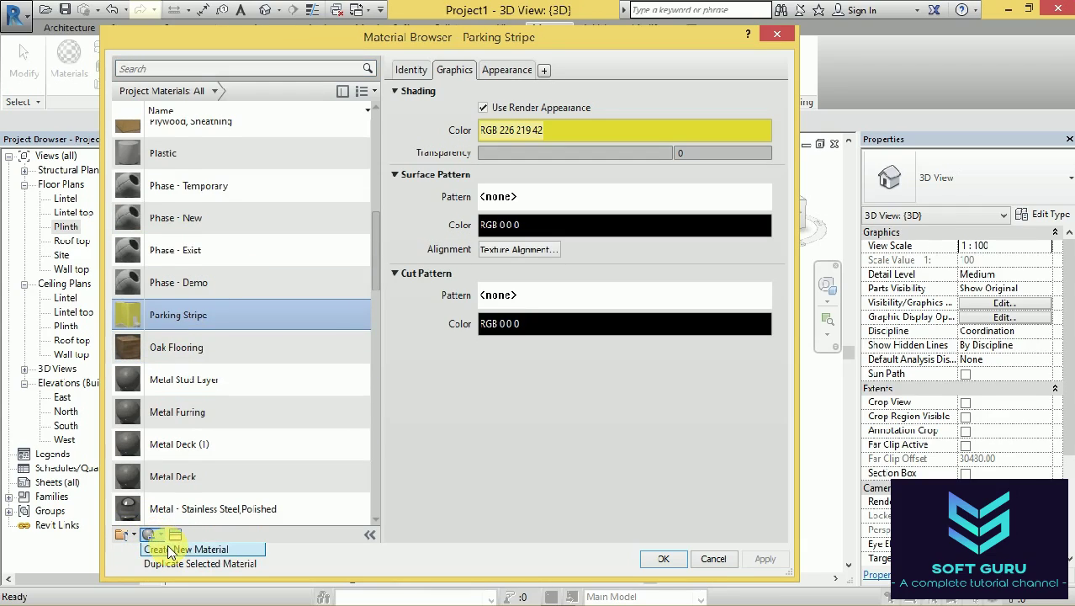
pyautogui.click(171, 551)
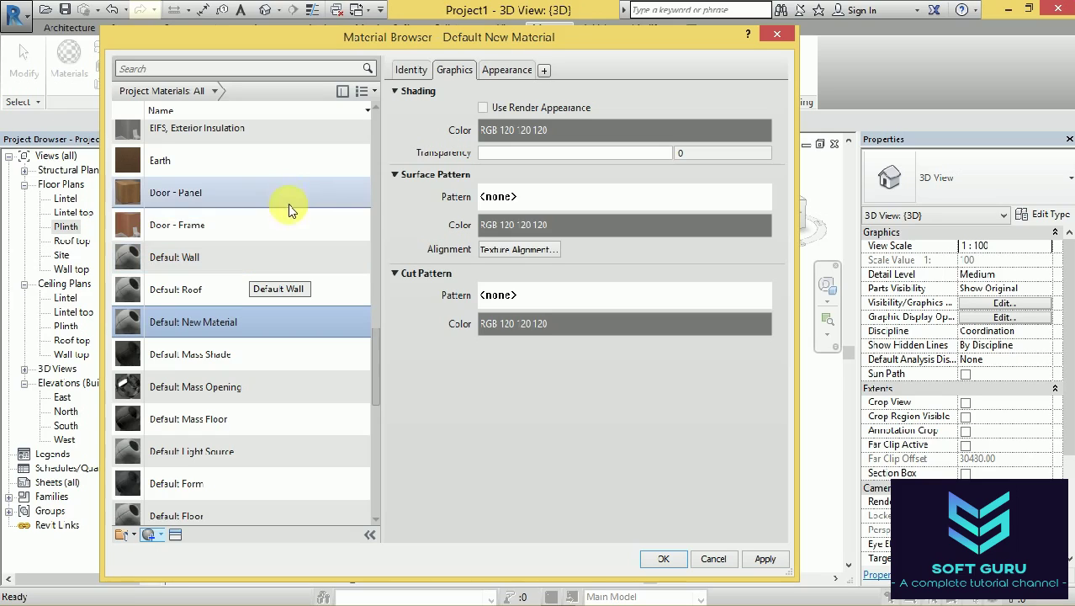
pyautogui.rightClick(325, 331)
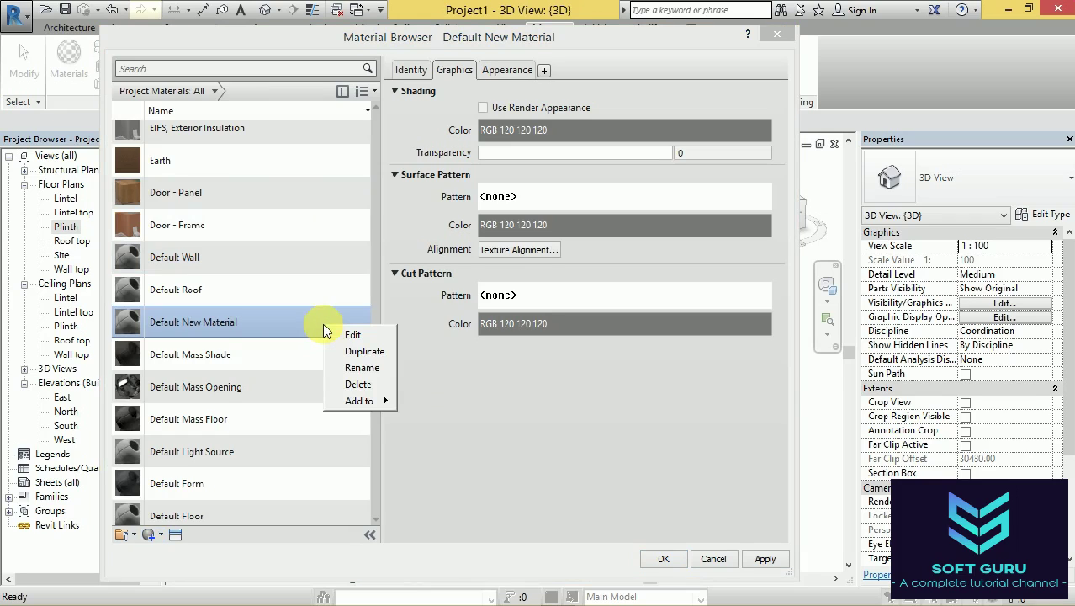
pyautogui.click(362, 368)
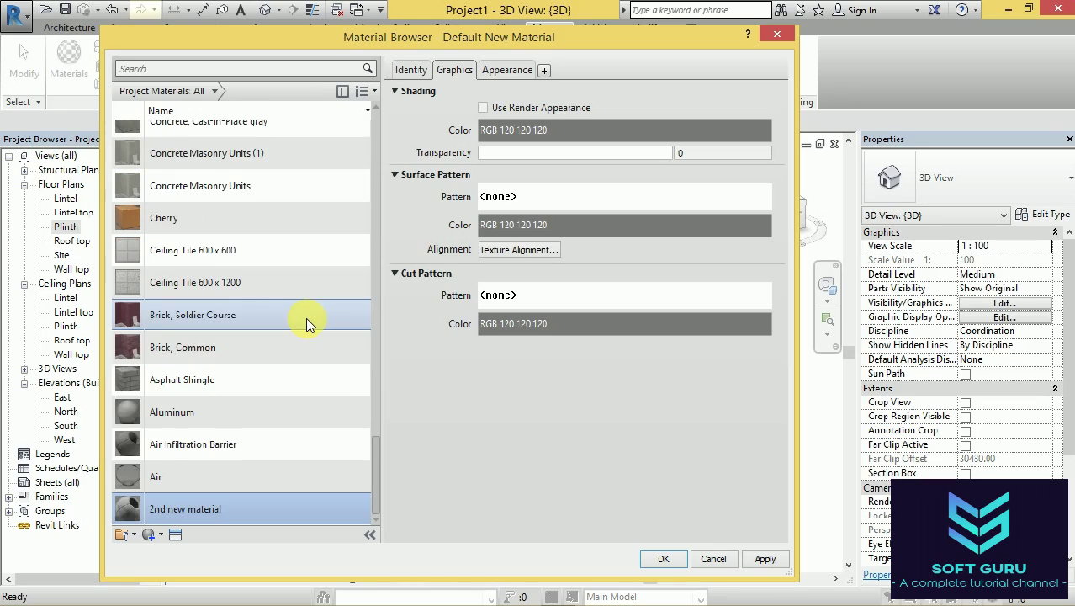
# Name the material '2nd new material' and give its appearance a light-blue RGB 106 106 255 colour.
pyautogui.click(341, 505)
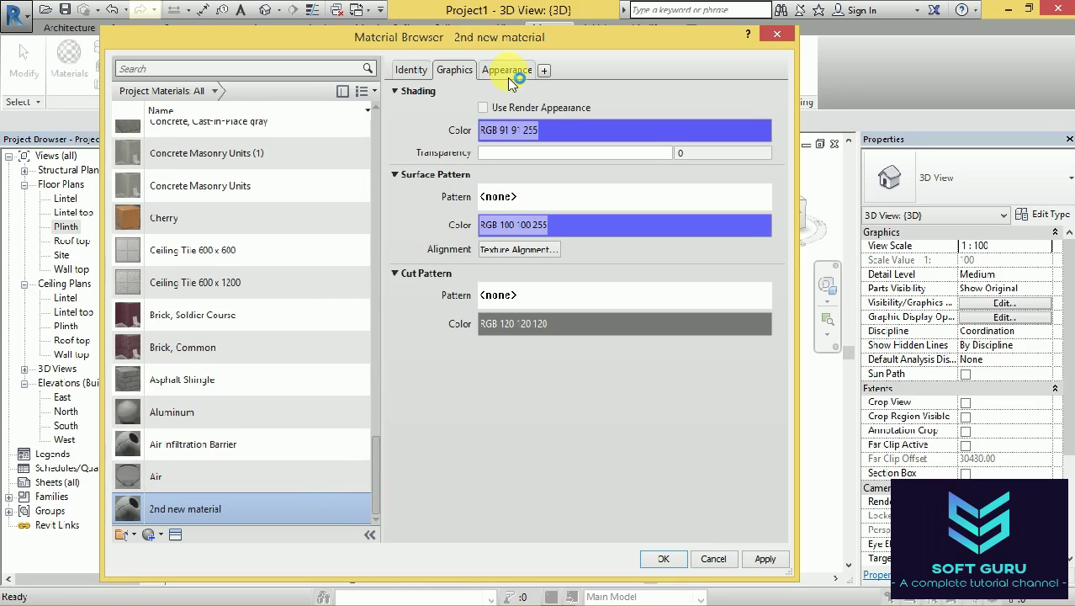
pyautogui.click(509, 76)
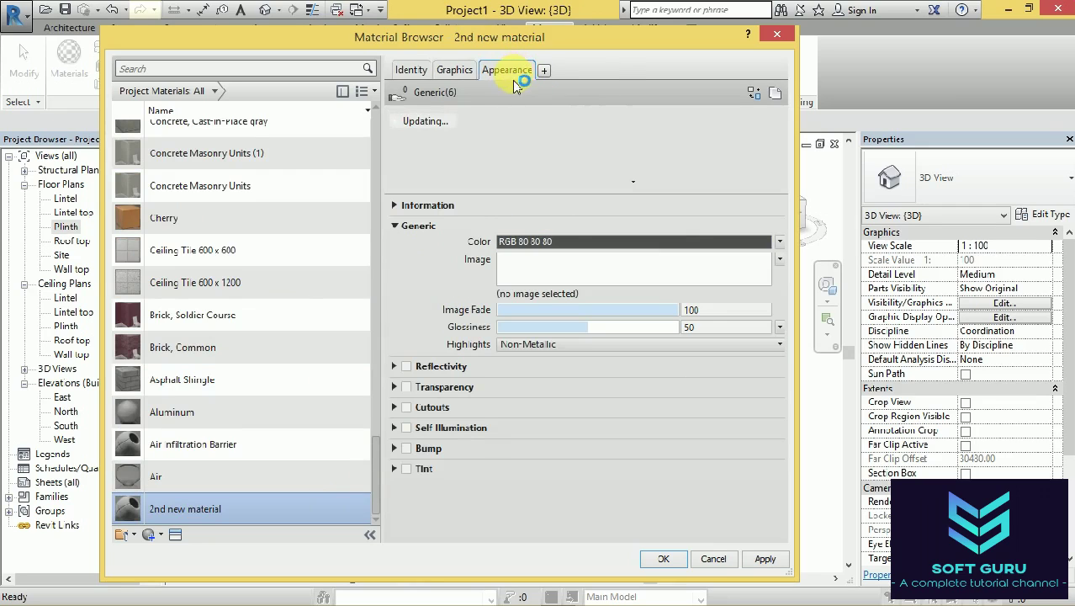
pyautogui.click(633, 244)
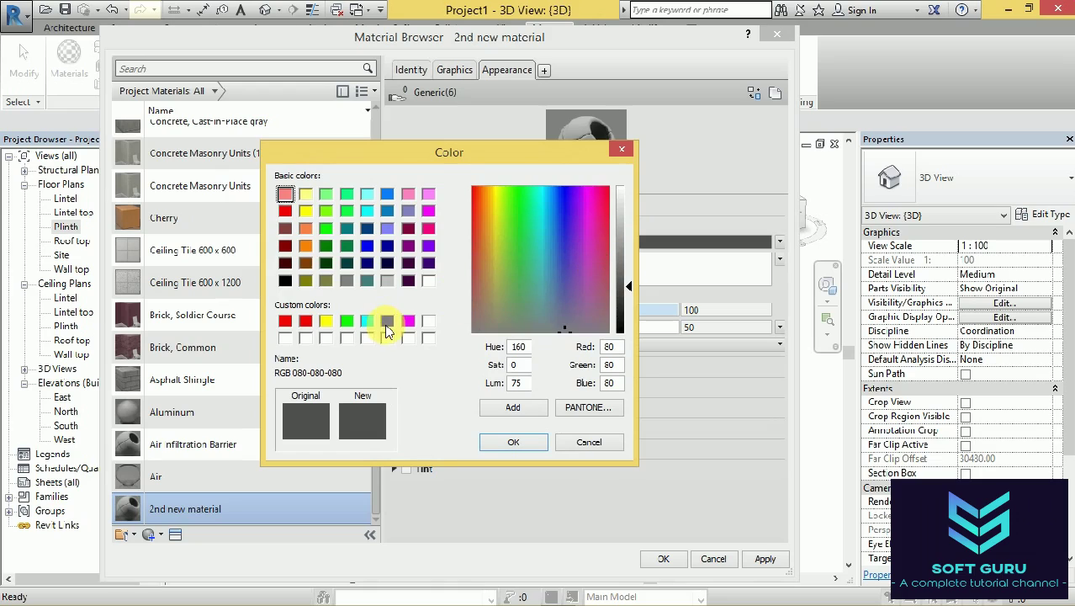
pyautogui.click(387, 323)
pyautogui.moveTo(630, 262); pyautogui.dragTo(632, 240)
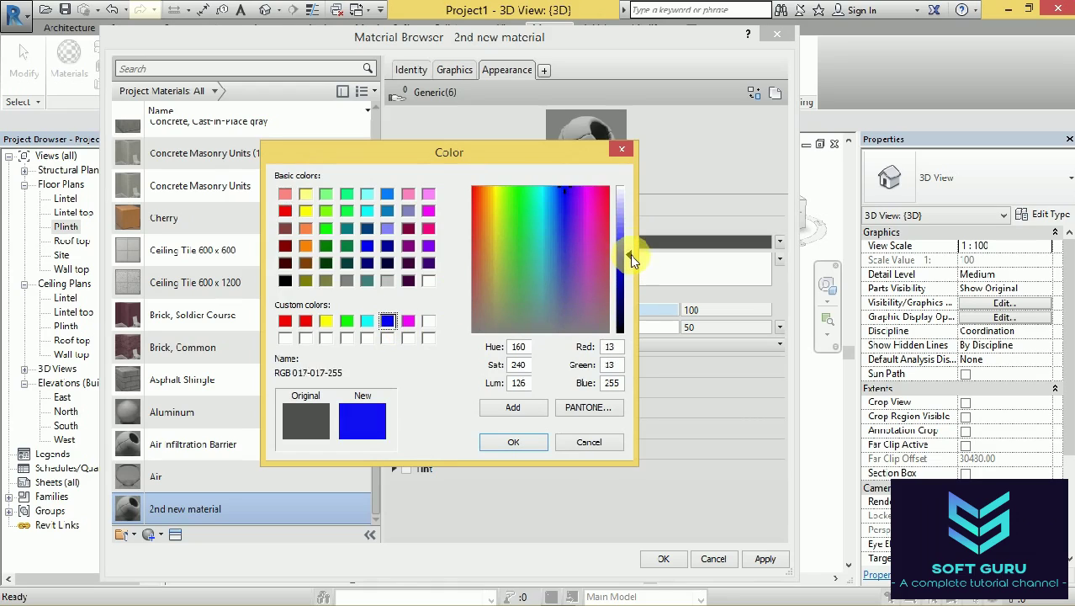
pyautogui.click(514, 442)
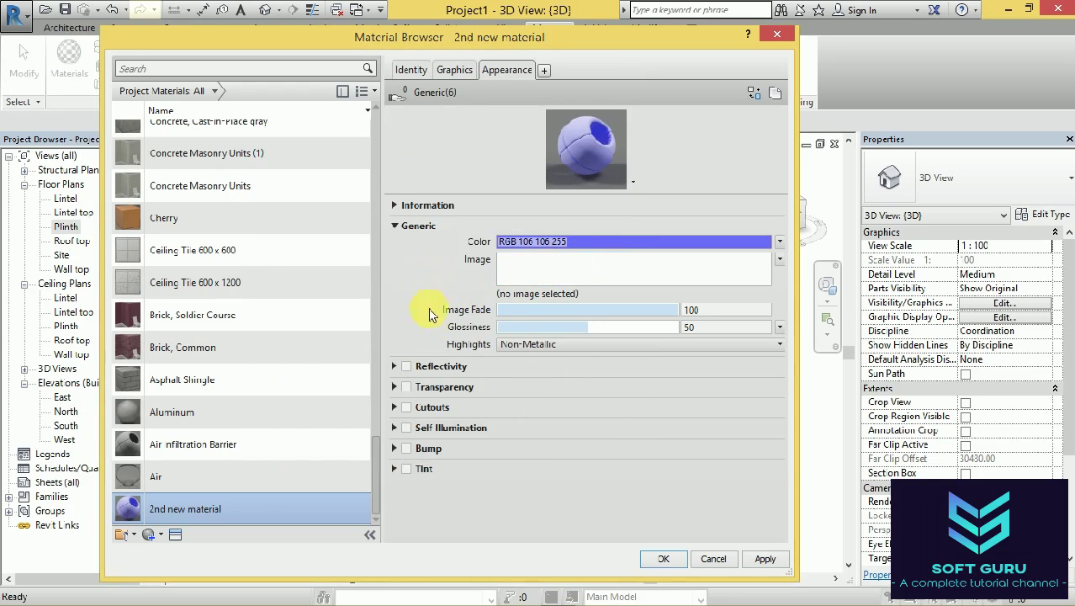
pyautogui.click(666, 560)
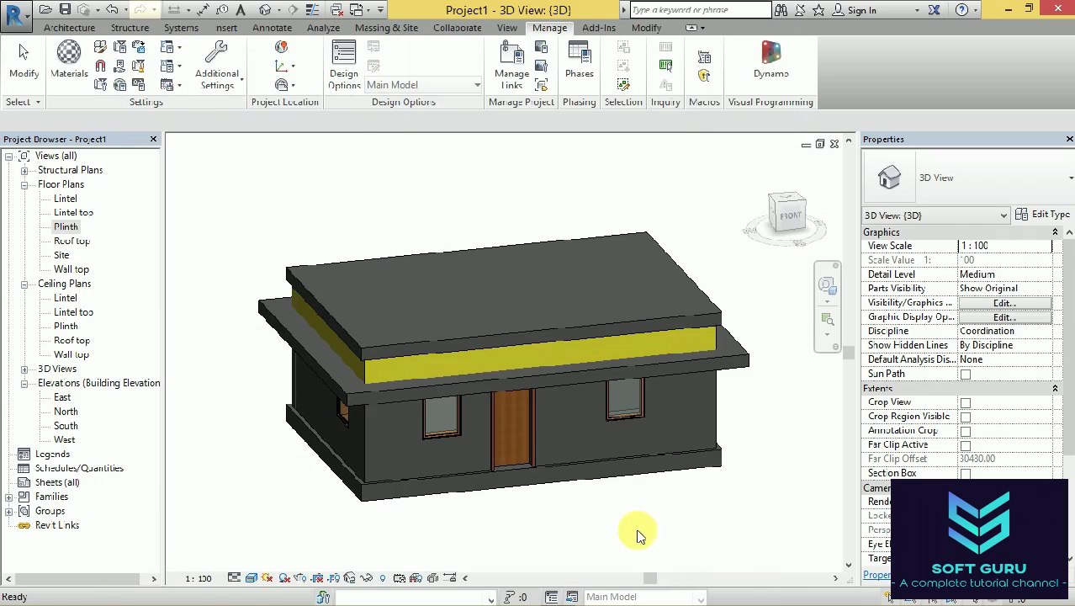
# Start the Paint tool with 2nd new material as the paint material.
pyautogui.click(639, 29)
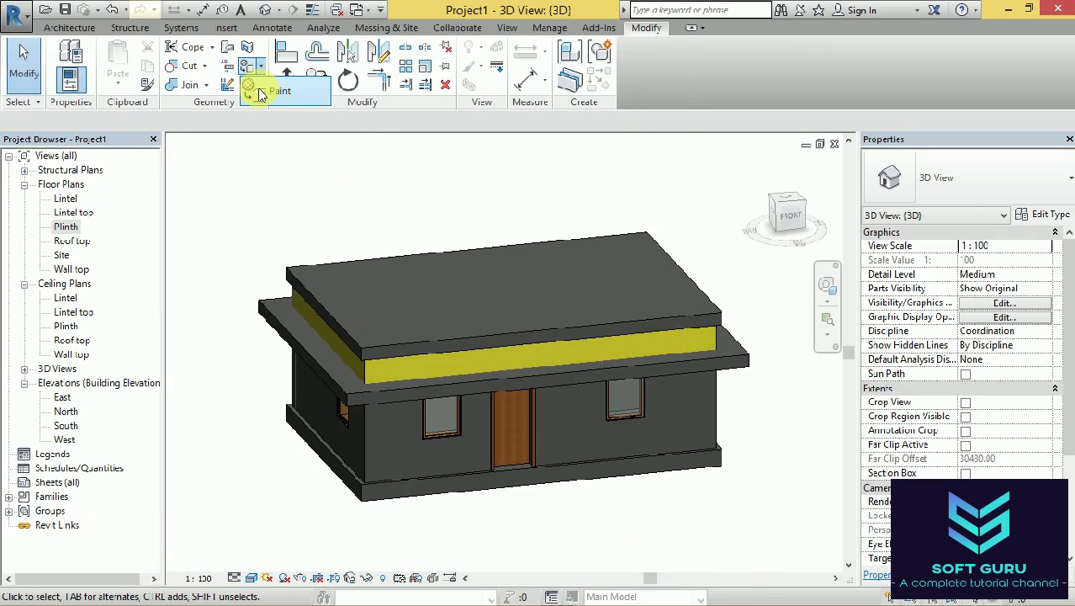
pyautogui.click(248, 85)
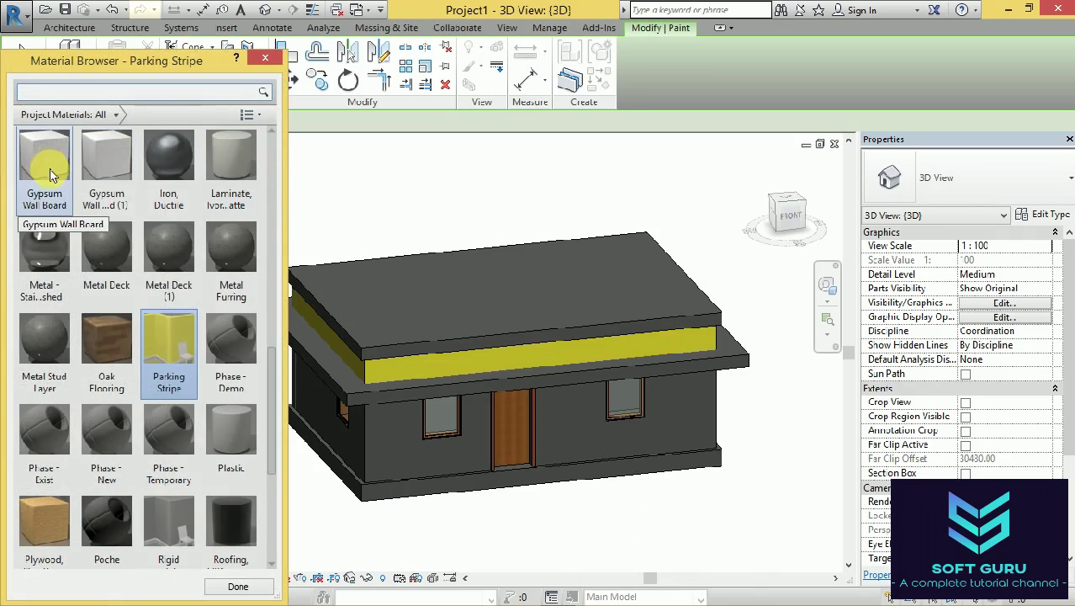
pyautogui.scroll(10, 49, 168)
pyautogui.click(49, 176)
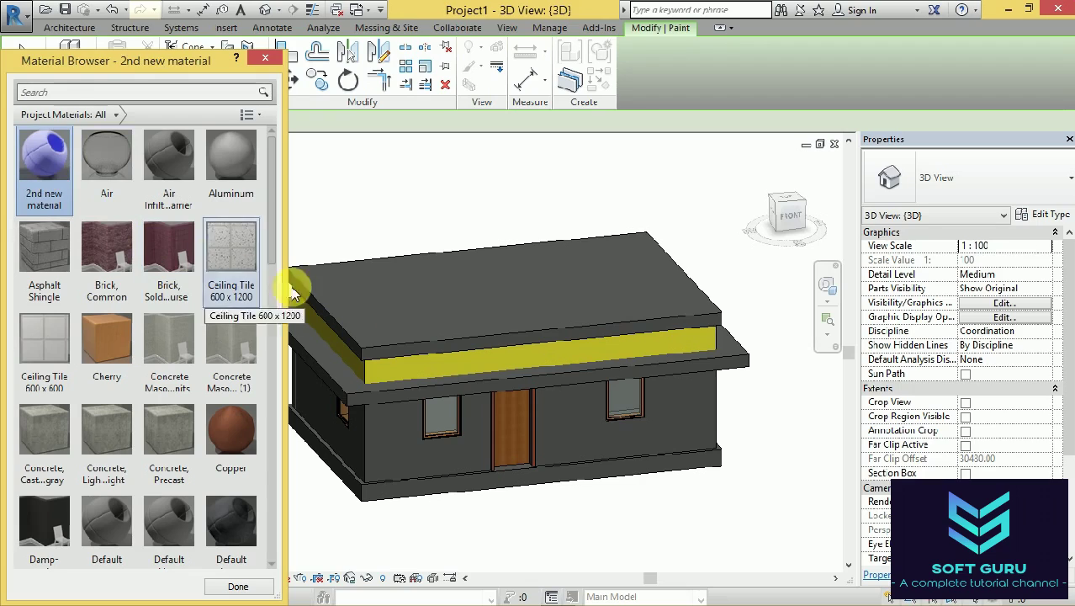
pyautogui.scroll(-3, 467, 314)
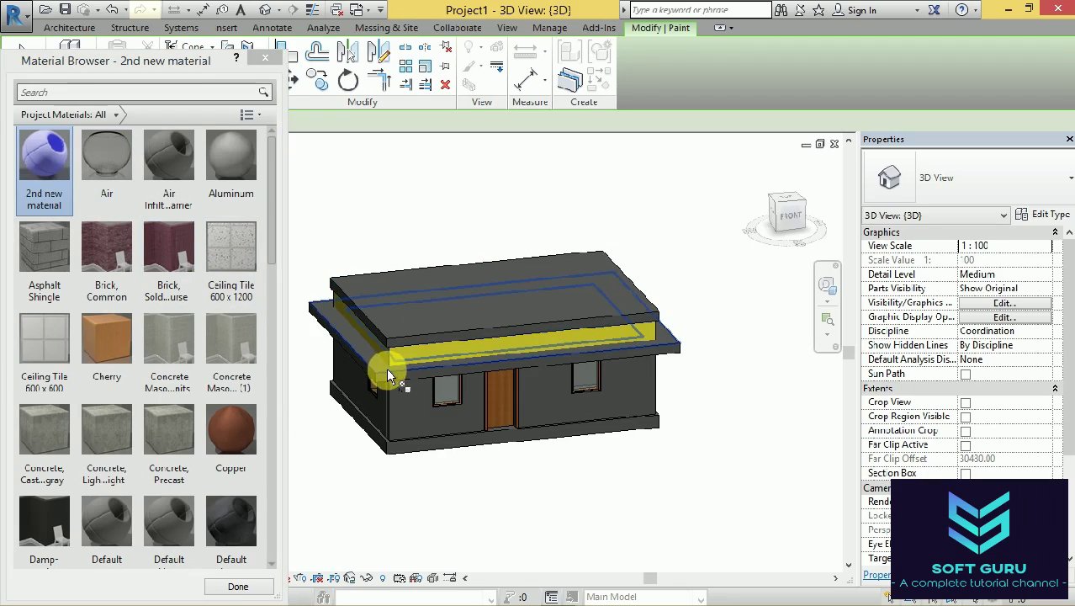
pyautogui.scroll(1, 449, 427)
pyautogui.scroll(2, 467, 406)
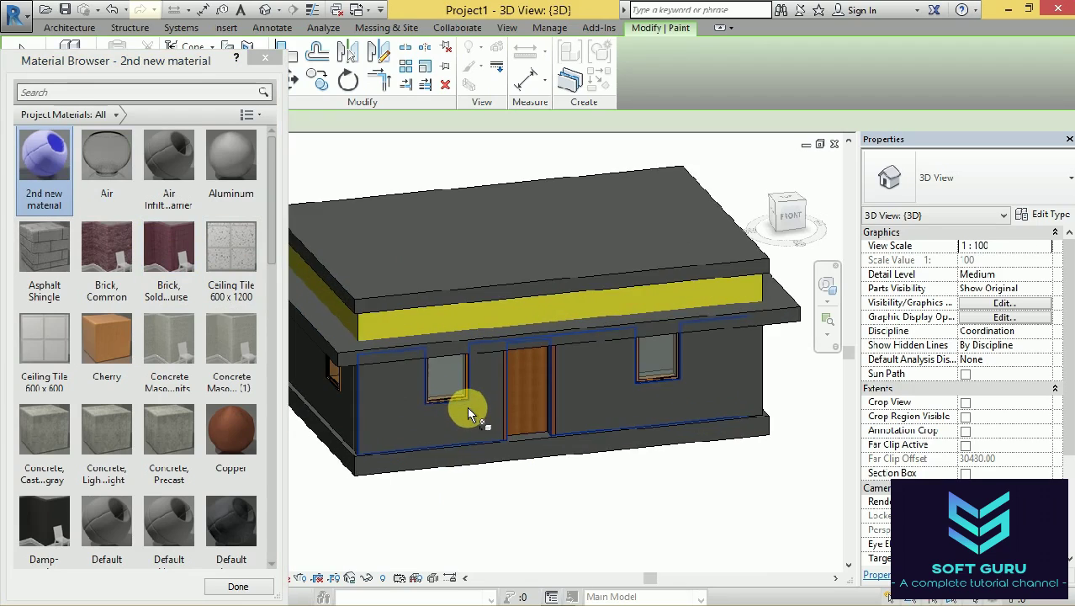
# Paint the front wall and the left side wall with the blue material.
pyautogui.click(466, 407)
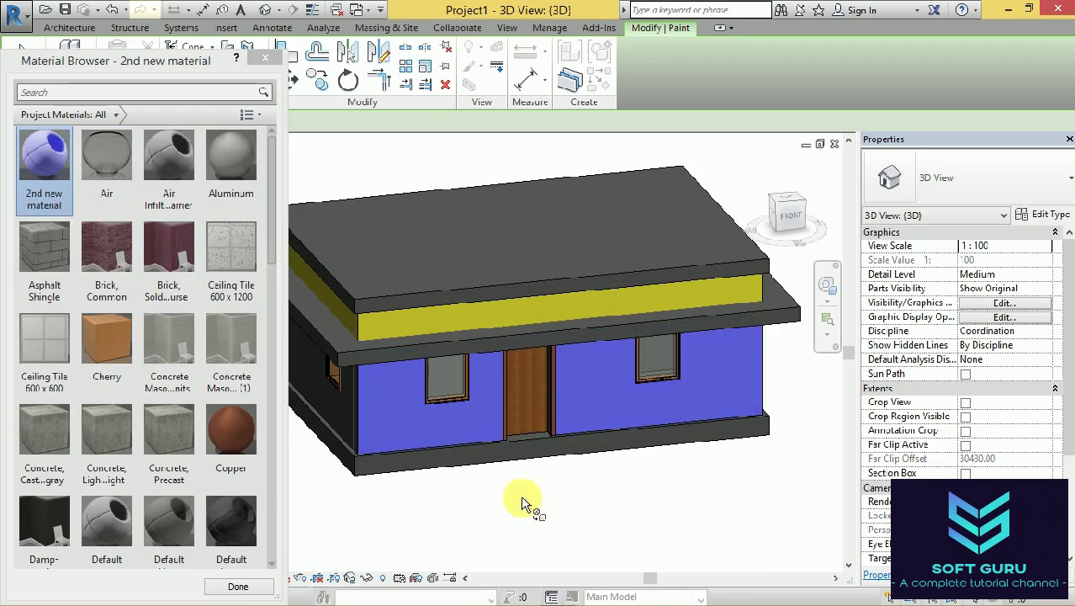
pyautogui.scroll(-1, 544, 488)
pyautogui.scroll(-1, 545, 495)
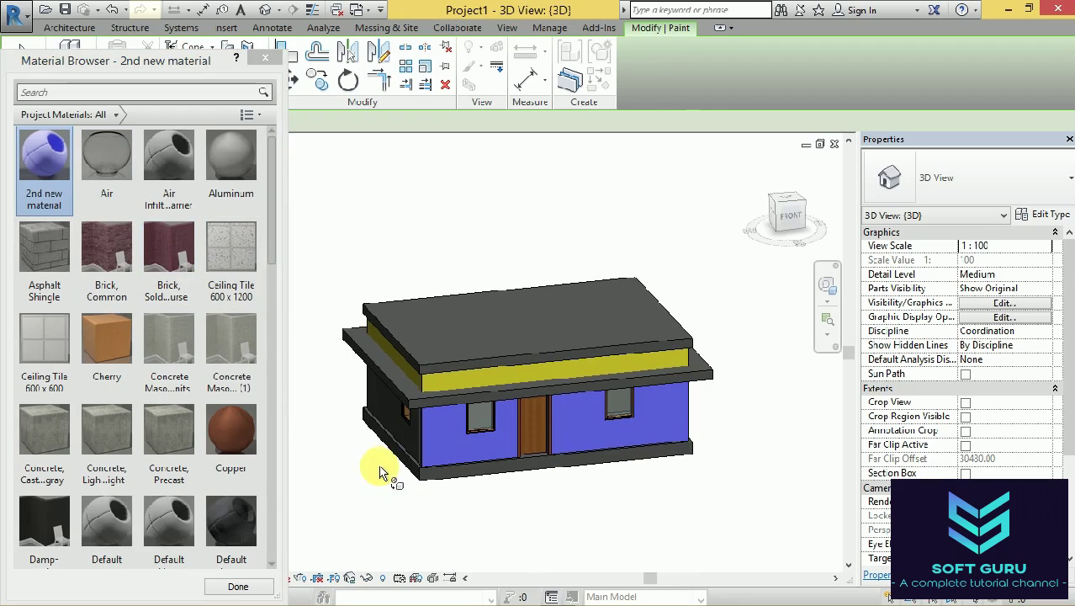
pyautogui.scroll(2, 389, 424)
pyautogui.scroll(1, 429, 446)
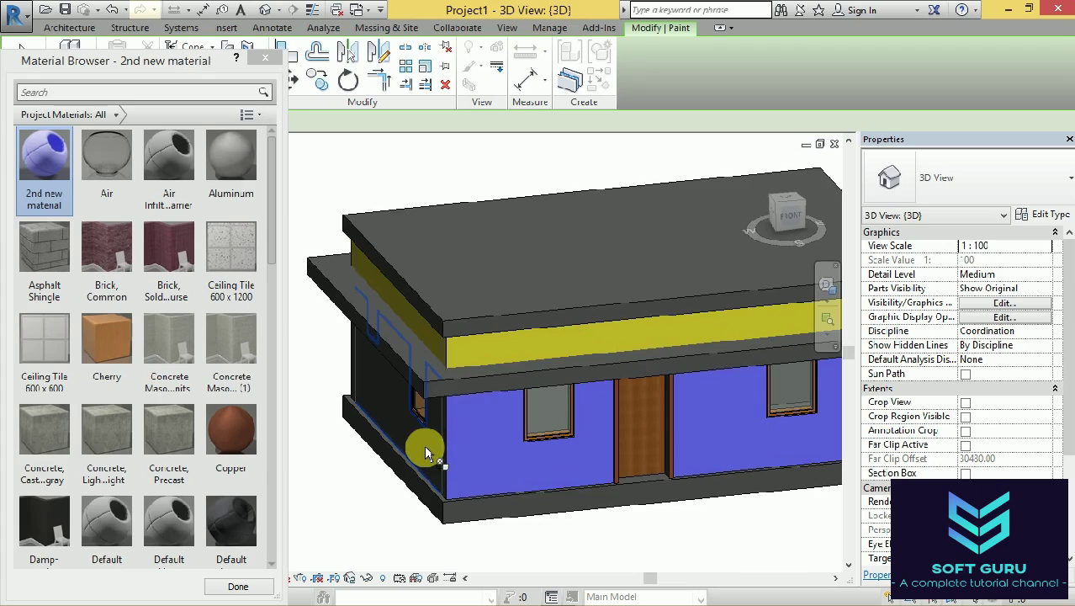
pyautogui.click(424, 445)
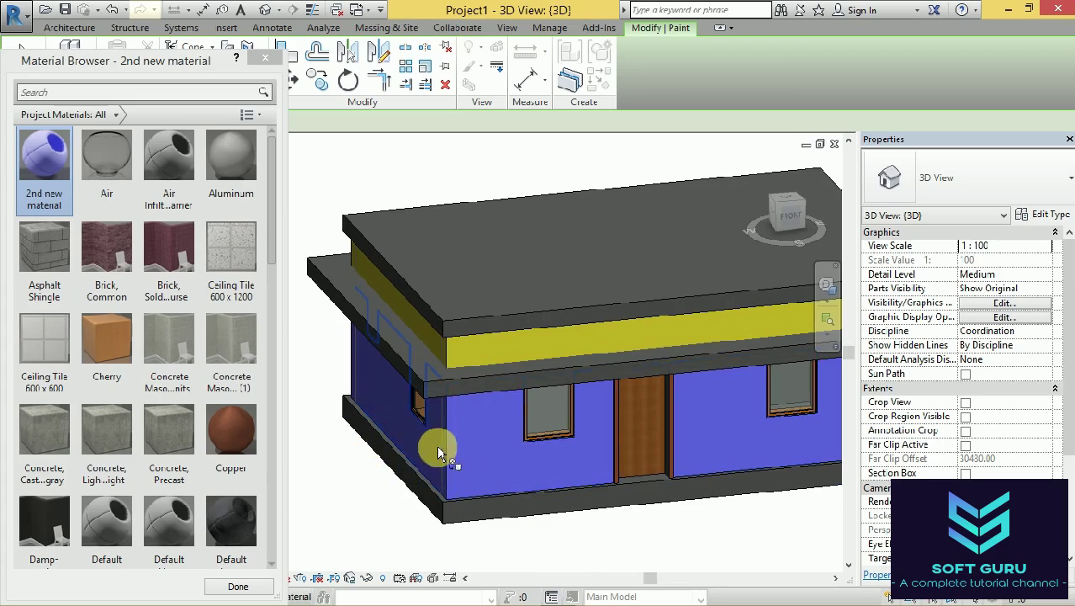
pyautogui.scroll(-3, 436, 446)
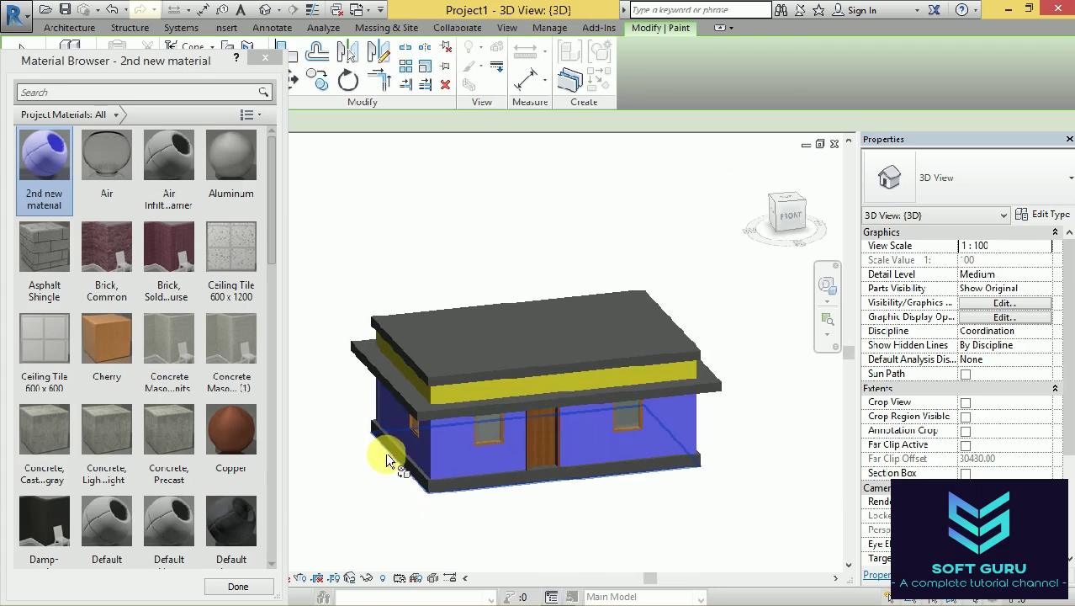
# Orbit the view around the house to check the painted walls from a top-front-right corner.
pyautogui.click(783, 221)
pyautogui.click(803, 206)
pyautogui.scroll(2, 605, 443)
pyautogui.scroll(-1, 605, 444)
pyautogui.scroll(-3, 600, 439)
pyautogui.click(786, 202)
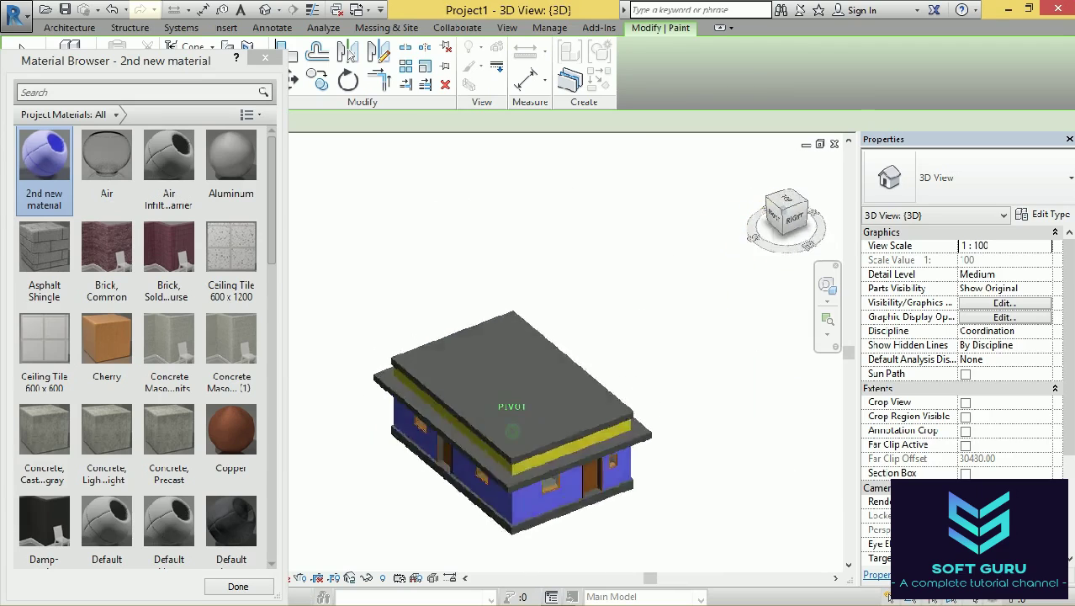
pyautogui.click(797, 219)
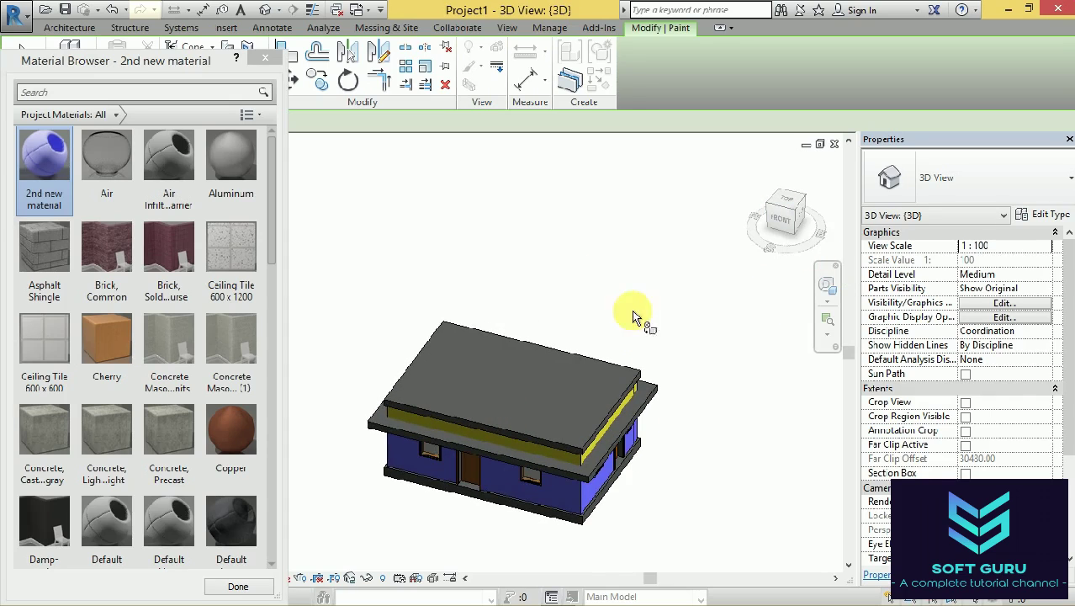
pyautogui.scroll(1, 669, 496)
pyautogui.scroll(1, 696, 480)
pyautogui.scroll(-1, 595, 509)
pyautogui.scroll(2, 446, 497)
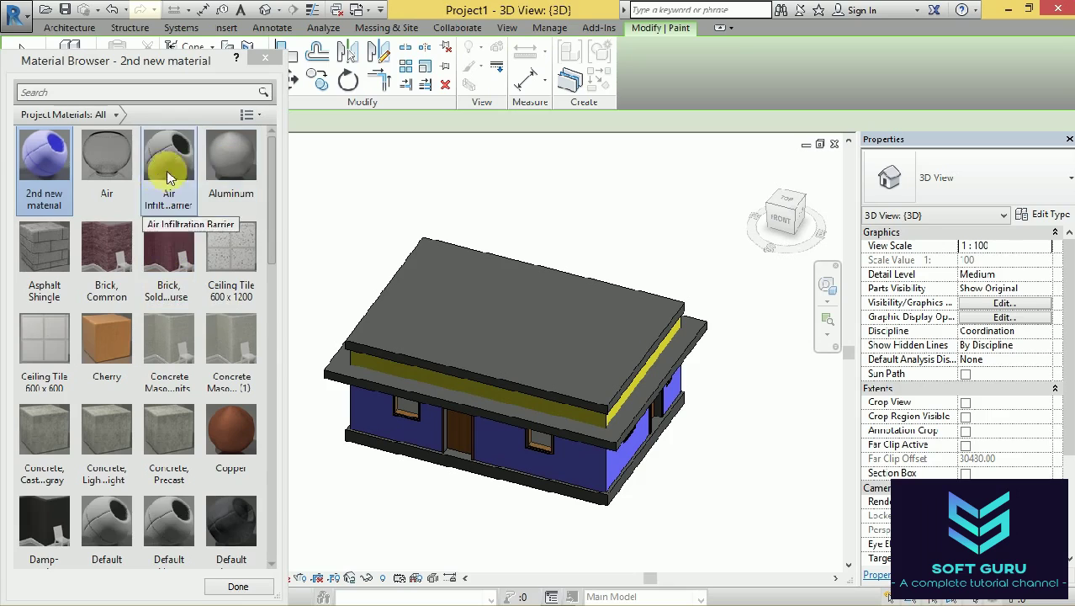
# Paint the roof's top face with Concrete, Lightweight.
pyautogui.click(106, 431)
pyautogui.click(584, 321)
pyautogui.scroll(3, 585, 323)
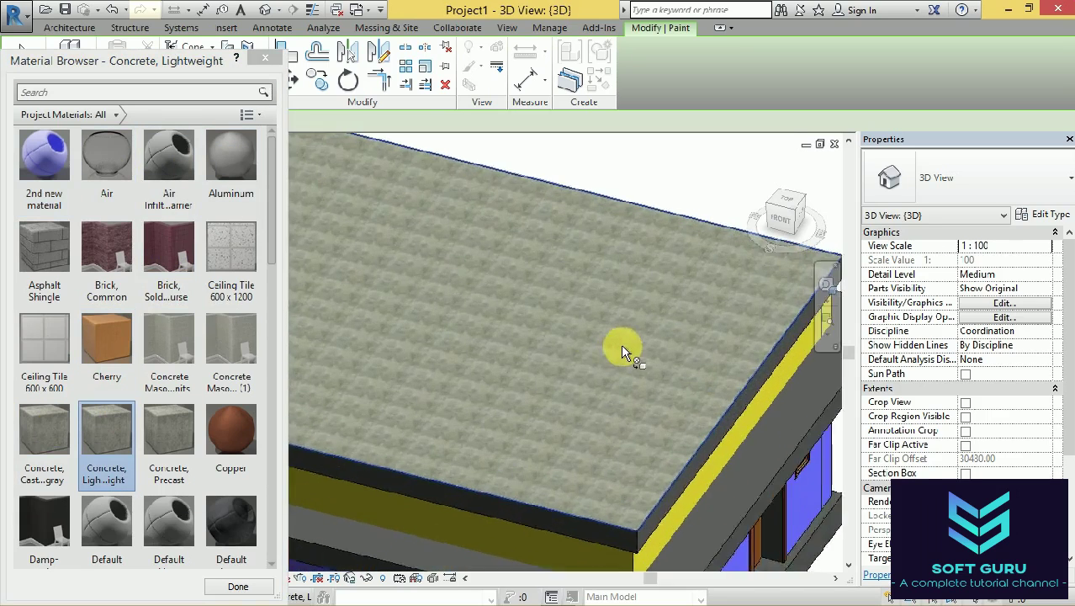
pyautogui.scroll(3, 627, 345)
pyautogui.scroll(-3, 627, 340)
pyautogui.scroll(-5, 635, 339)
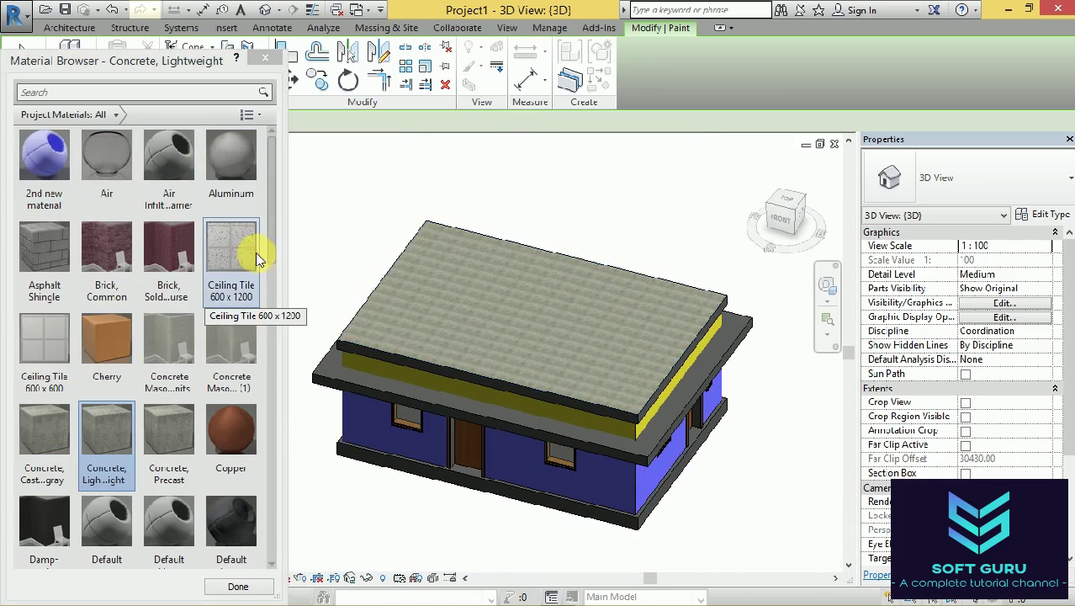
pyautogui.scroll(-1, 472, 429)
# Reposition the view and switch the paint material to Gypsum Wall Board (1).
pyautogui.moveTo(473, 429); pyautogui.dragTo(311, 454, button='middle')
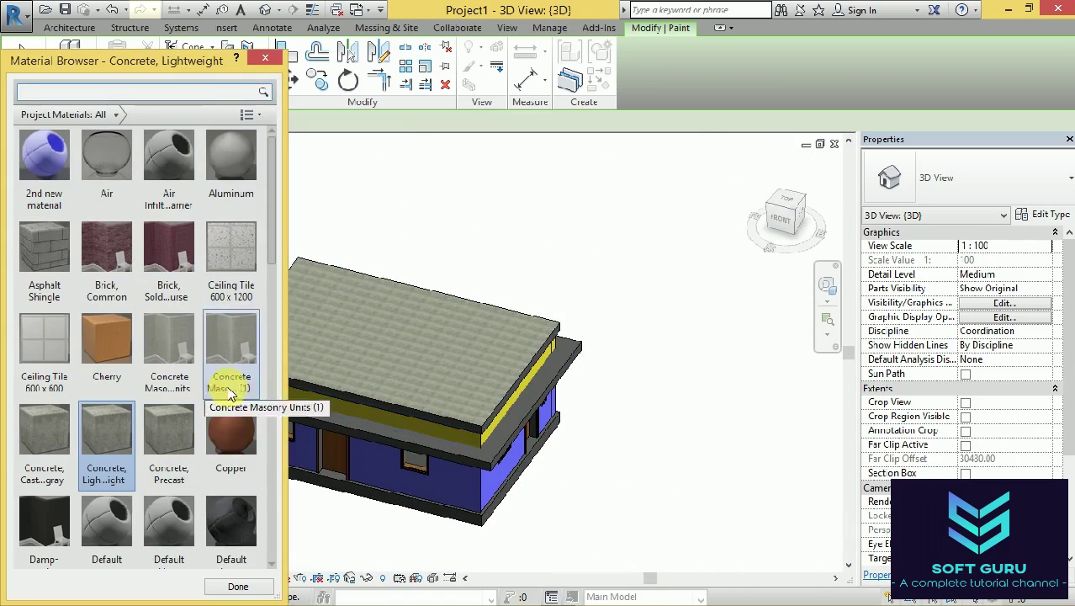
pyautogui.scroll(-5, 178, 315)
pyautogui.scroll(-1, 684, 457)
pyautogui.scroll(-2, 408, 421)
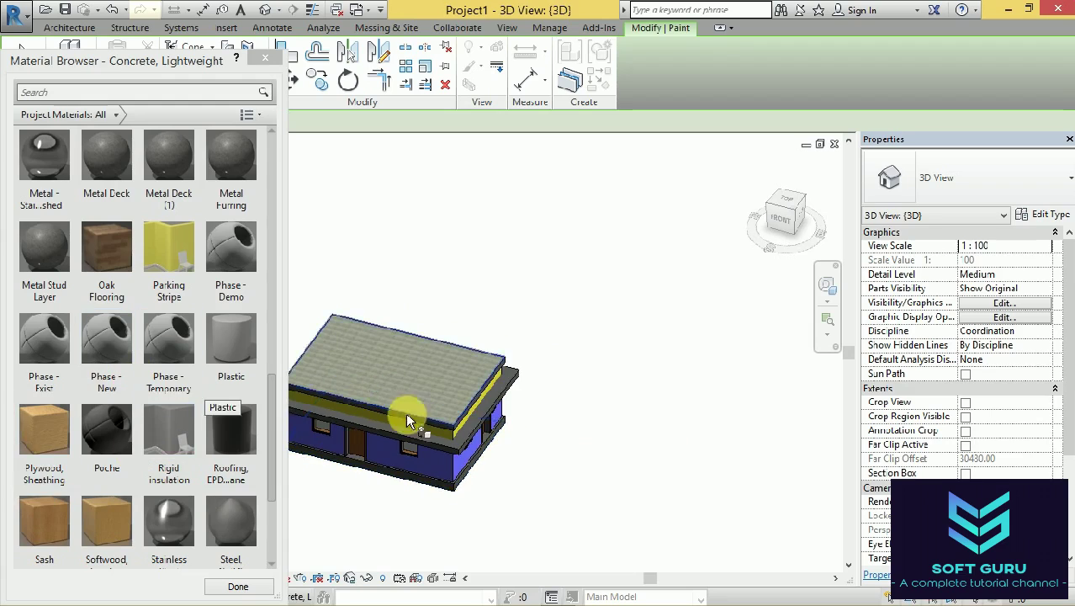
pyautogui.scroll(5, 268, 348)
pyautogui.scroll(-5, 267, 347)
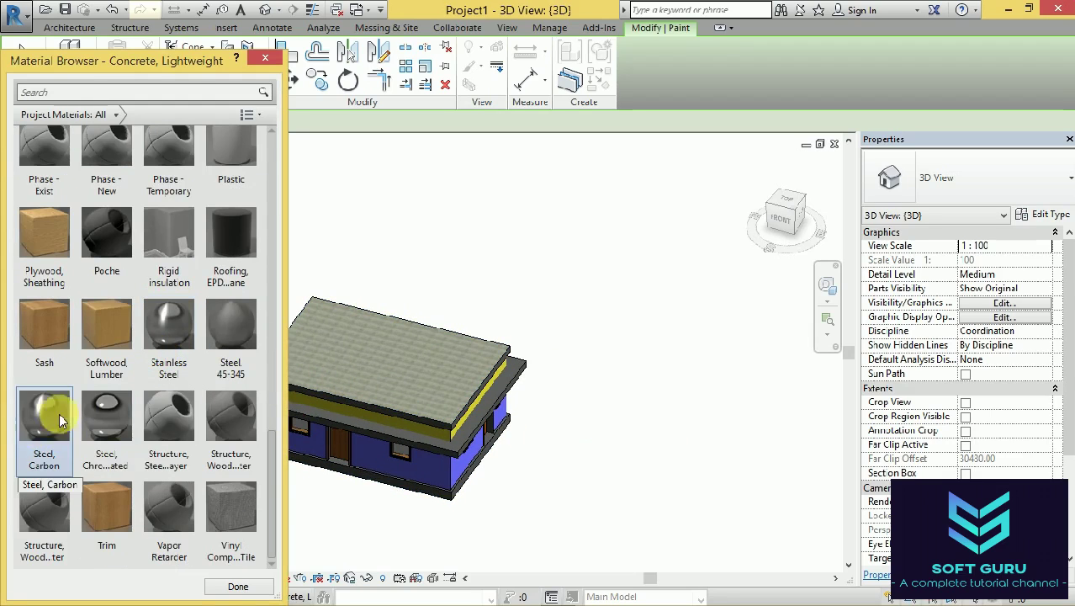
pyautogui.scroll(5, 110, 407)
pyautogui.scroll(2, 50, 353)
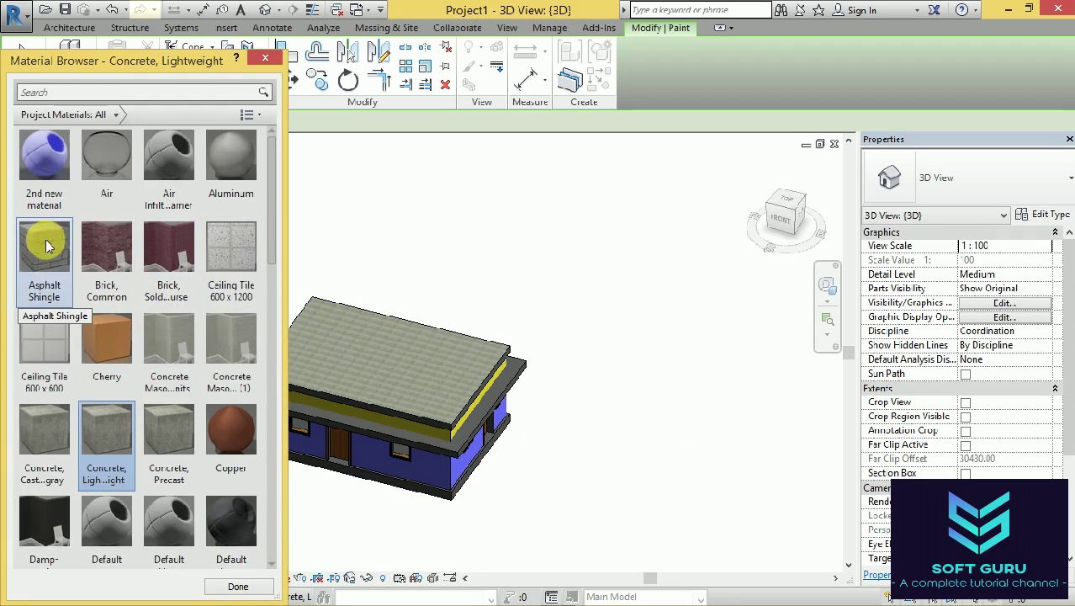
pyautogui.moveTo(270, 226)
pyautogui.mouseDown()
pyautogui.moveTo(293, 562)
pyautogui.moveTo(283, 353)
pyautogui.mouseUp()
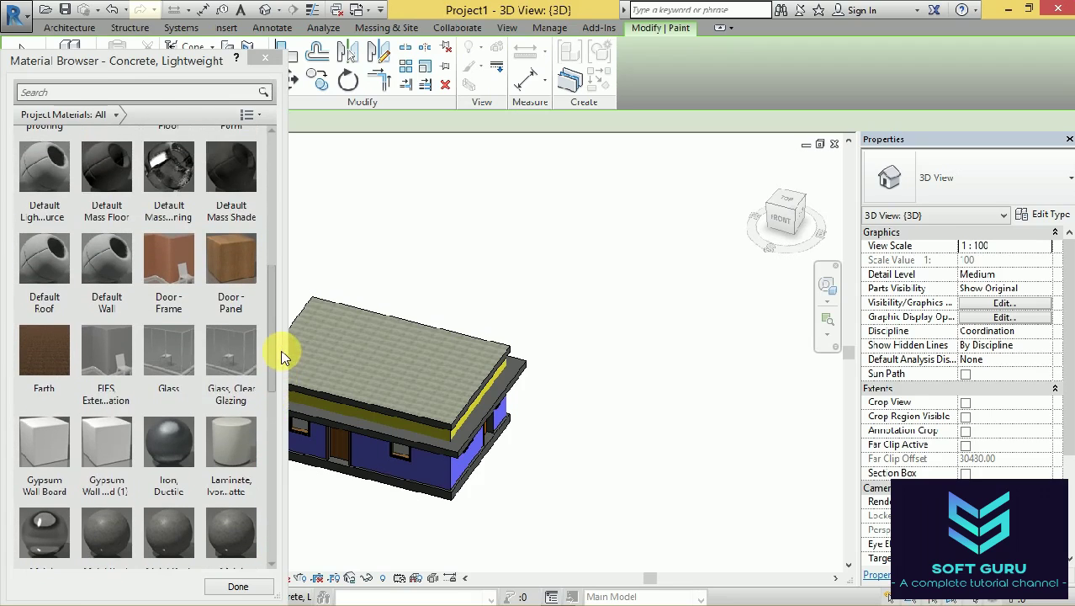
pyautogui.click(110, 448)
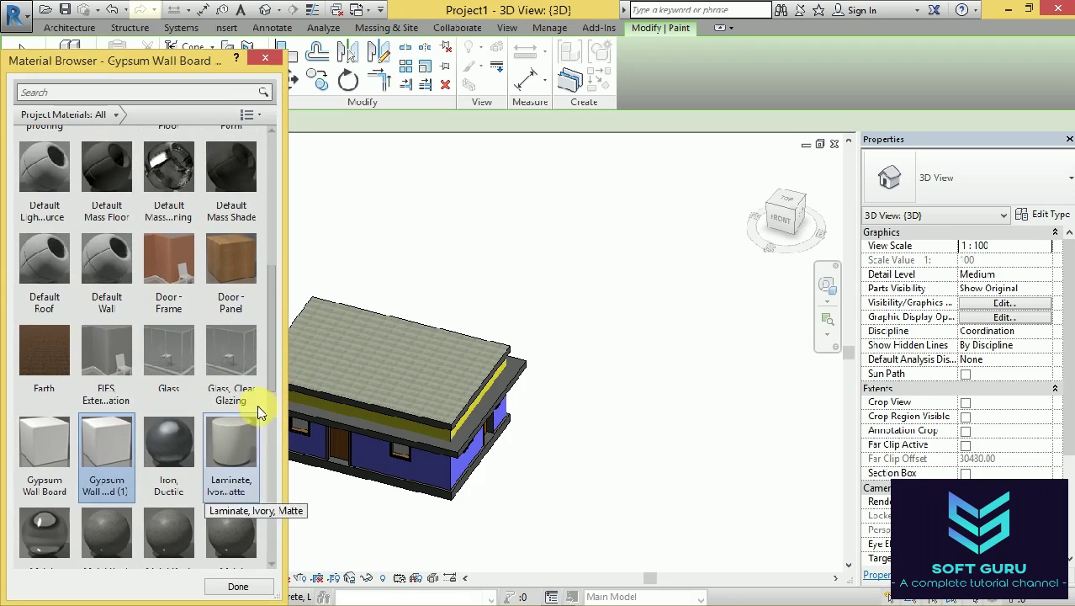
# Paint the roof top and the roof's front edge with Gypsum Wall Board (1).
pyautogui.click(360, 380)
pyautogui.keyDown('shift'); pyautogui.moveTo(408, 384); pyautogui.dragTo(557, 396, button='middle'); pyautogui.keyUp('shift')
pyautogui.scroll(-2, 572, 400)
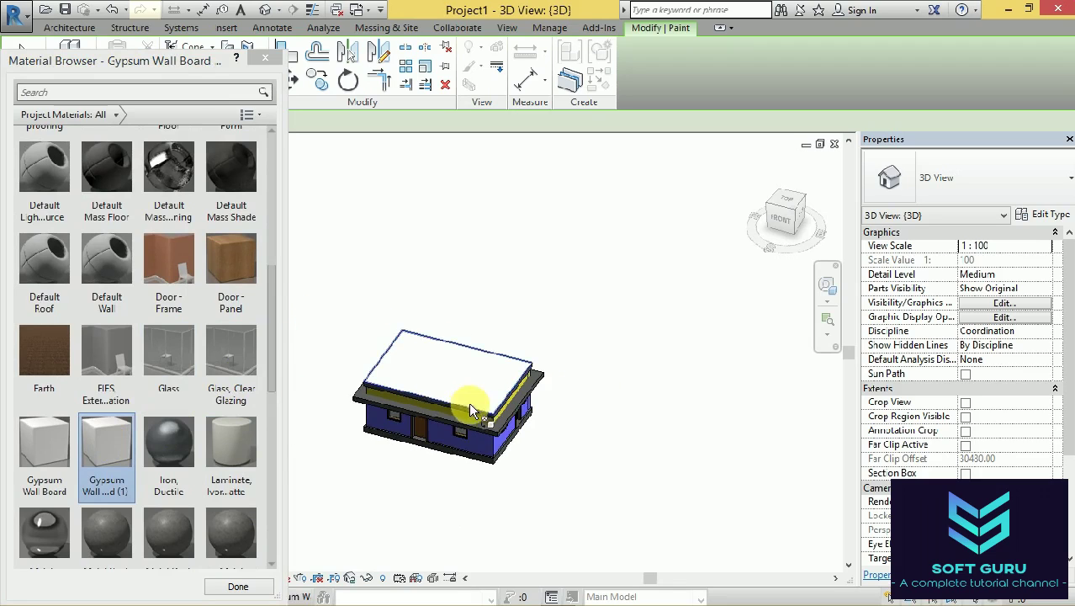
pyautogui.scroll(2, 480, 416)
pyautogui.keyDown('shift'); pyautogui.moveTo(463, 420); pyautogui.dragTo(569, 428, button='middle'); pyautogui.keyUp('shift')
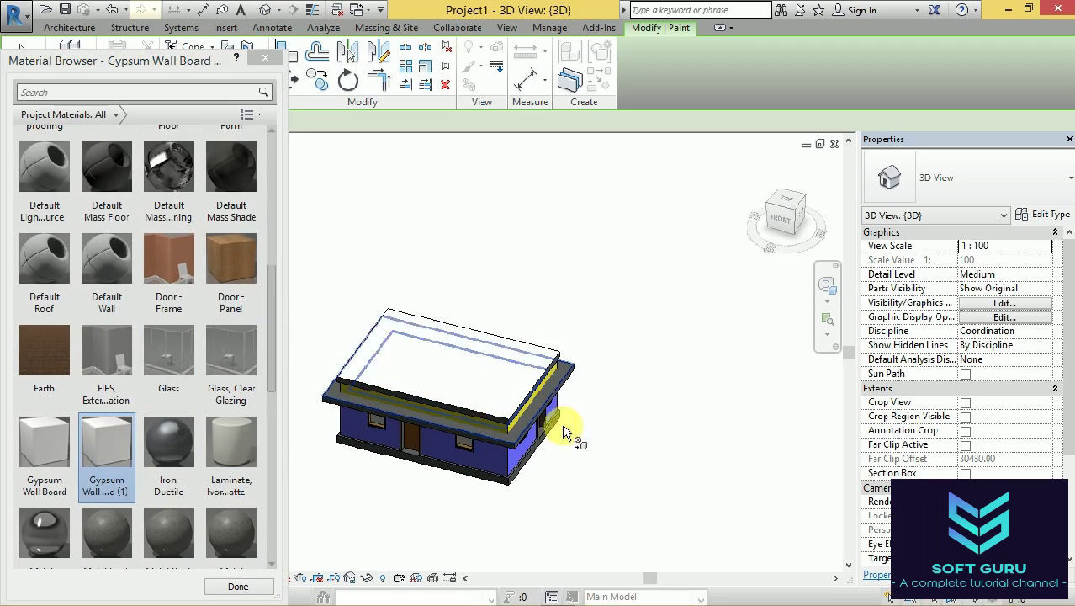
pyautogui.click(782, 225)
pyautogui.scroll(3, 527, 371)
pyautogui.scroll(2, 572, 387)
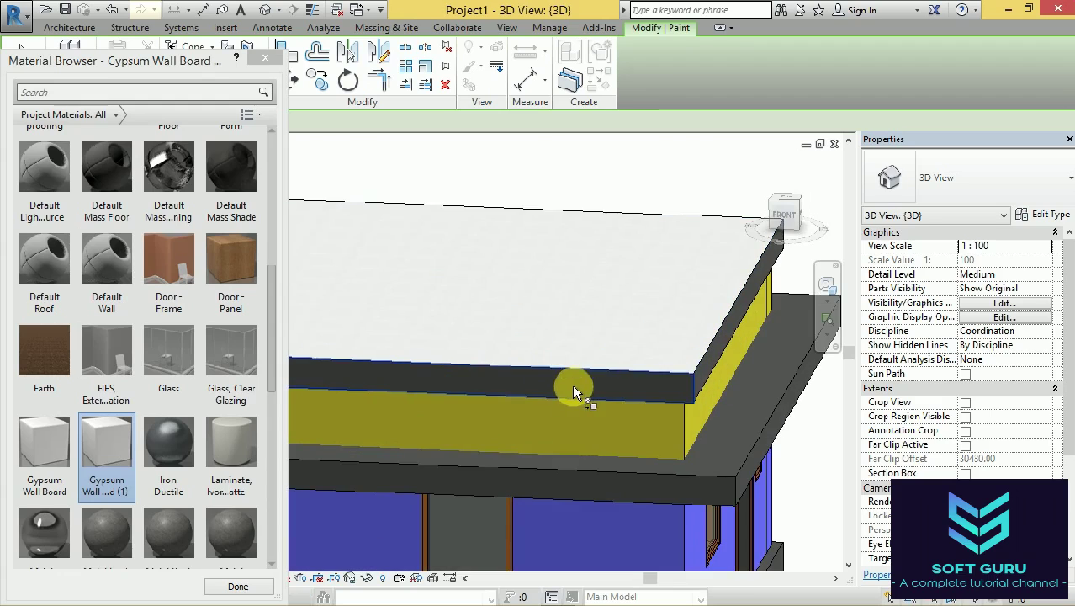
pyautogui.click(574, 389)
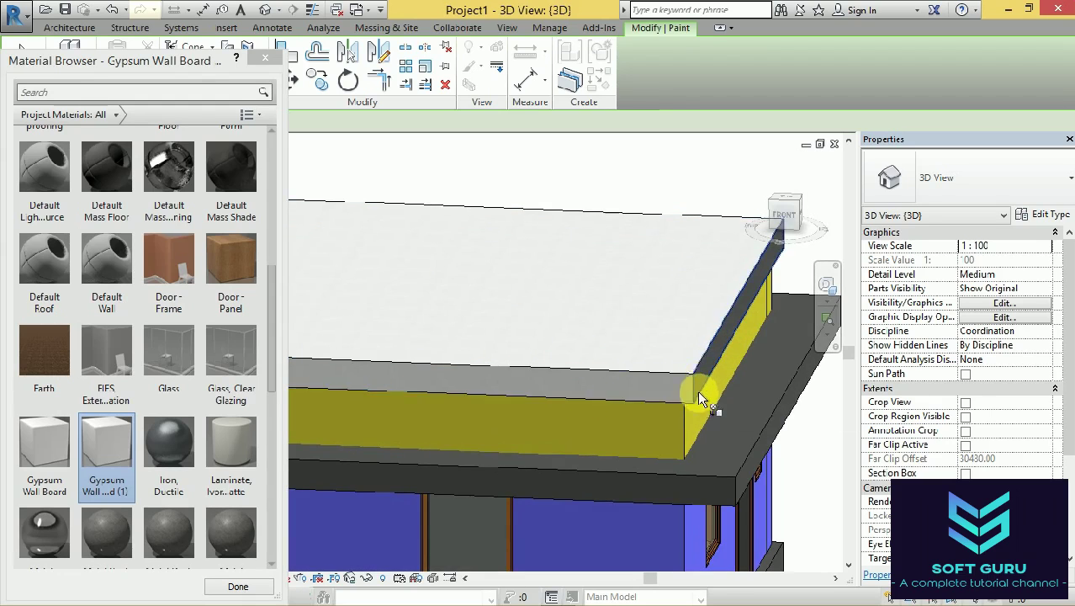
pyautogui.scroll(-3, 701, 383)
pyautogui.scroll(-3, 701, 383)
# Orbit around the house to inspect the painted roof and walls, then exit Paint.
pyautogui.moveTo(701, 384)
pyautogui.keyDown('shift'); pyautogui.mouseDown(button='middle')
pyautogui.moveTo(589, 396)
pyautogui.moveTo(639, 370)
pyautogui.mouseUp(button='middle'); pyautogui.keyUp('shift')
pyautogui.scroll(1, 644, 365)
pyautogui.scroll(3, 610, 373)
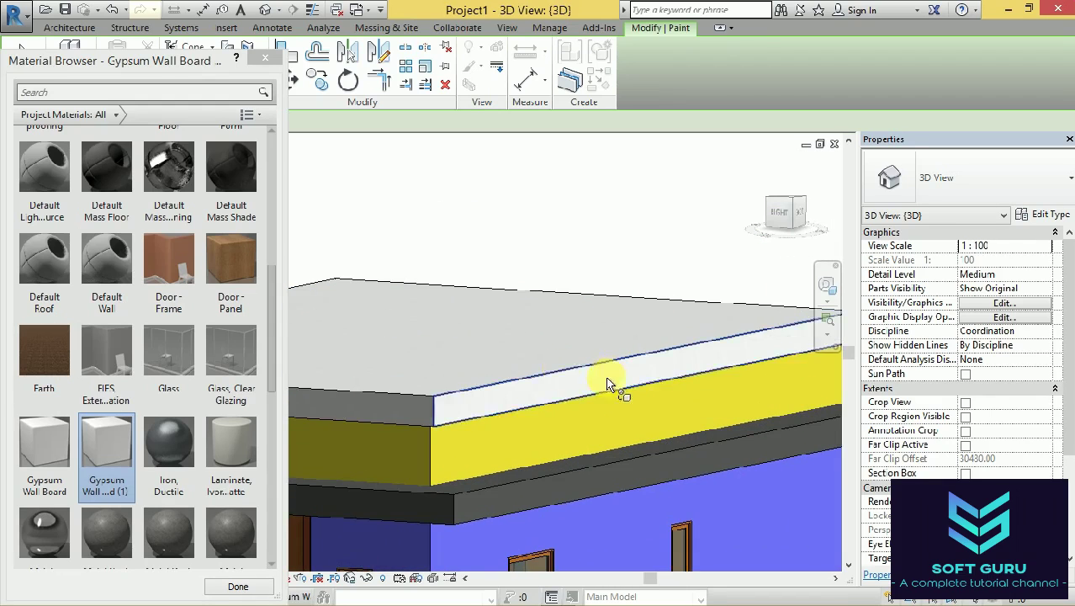
pyautogui.scroll(-5, 611, 378)
pyautogui.moveTo(779, 226)
pyautogui.mouseDown()
pyautogui.moveTo(807, 252)
pyautogui.moveTo(778, 281)
pyautogui.mouseUp()
pyautogui.scroll(3, 656, 359)
pyautogui.scroll(-2, 740, 387)
pyautogui.scroll(-2, 758, 355)
pyautogui.moveTo(799, 248); pyautogui.dragTo(783, 227)
pyautogui.scroll(2, 511, 403)
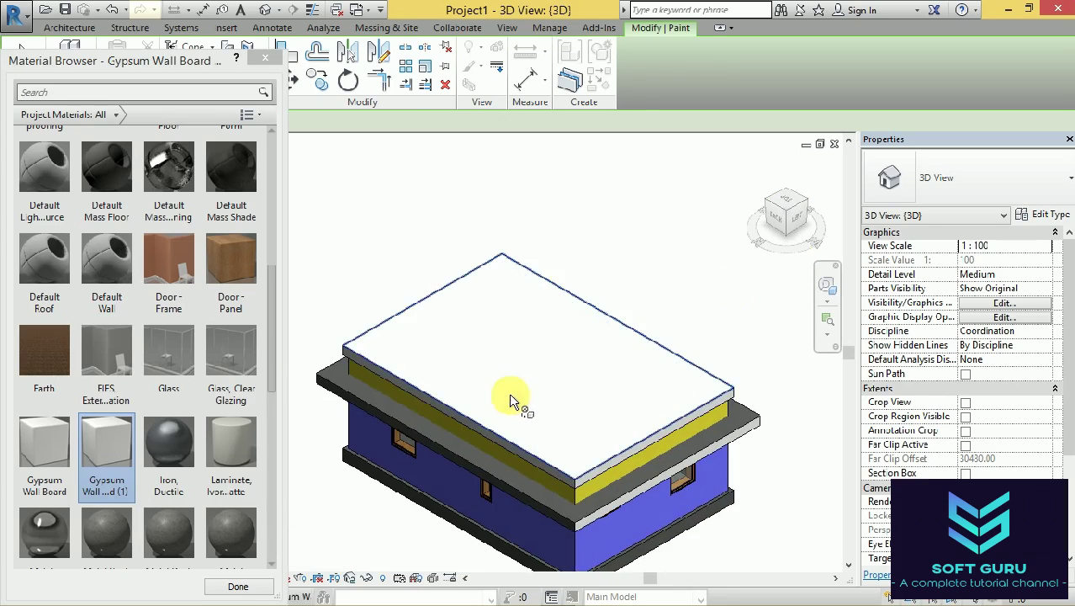
pyautogui.keyDown('shift'); pyautogui.moveTo(510, 403); pyautogui.dragTo(557, 464, button='middle'); pyautogui.keyUp('shift')
pyautogui.scroll(3, 563, 408)
pyautogui.moveTo(782, 202); pyautogui.dragTo(800, 219)
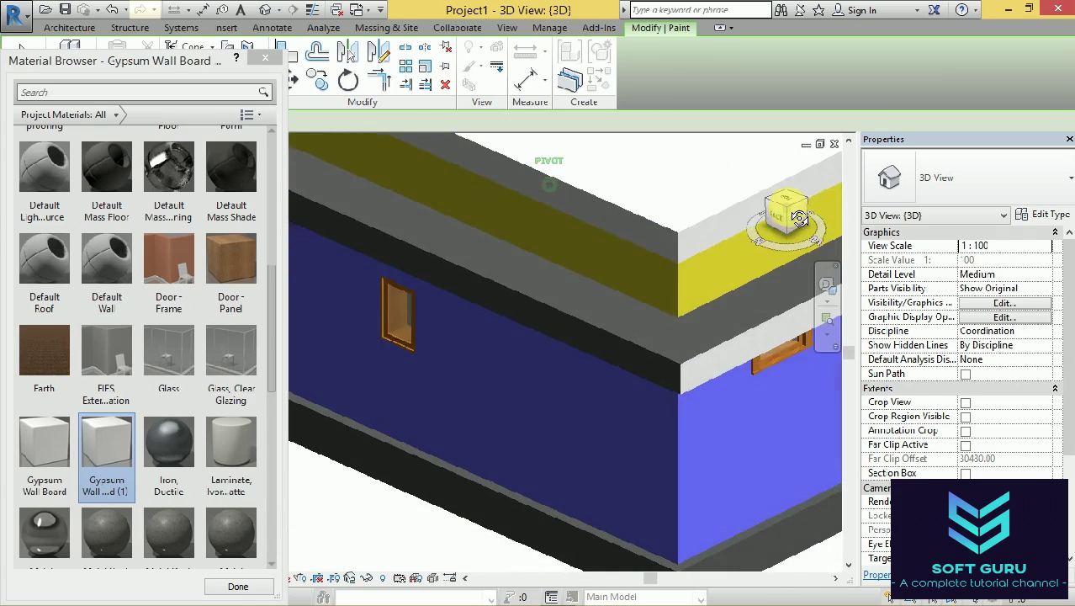
pyautogui.scroll(-1, 634, 362)
pyautogui.scroll(-2, 571, 374)
pyautogui.scroll(-2, 520, 390)
pyautogui.keyDown('shift'); pyautogui.moveTo(534, 220); pyautogui.dragTo(456, 307, button='middle'); pyautogui.keyUp('shift')
pyautogui.scroll(3, 595, 329)
pyautogui.scroll(-2, 605, 355)
pyautogui.scroll(-2, 723, 368)
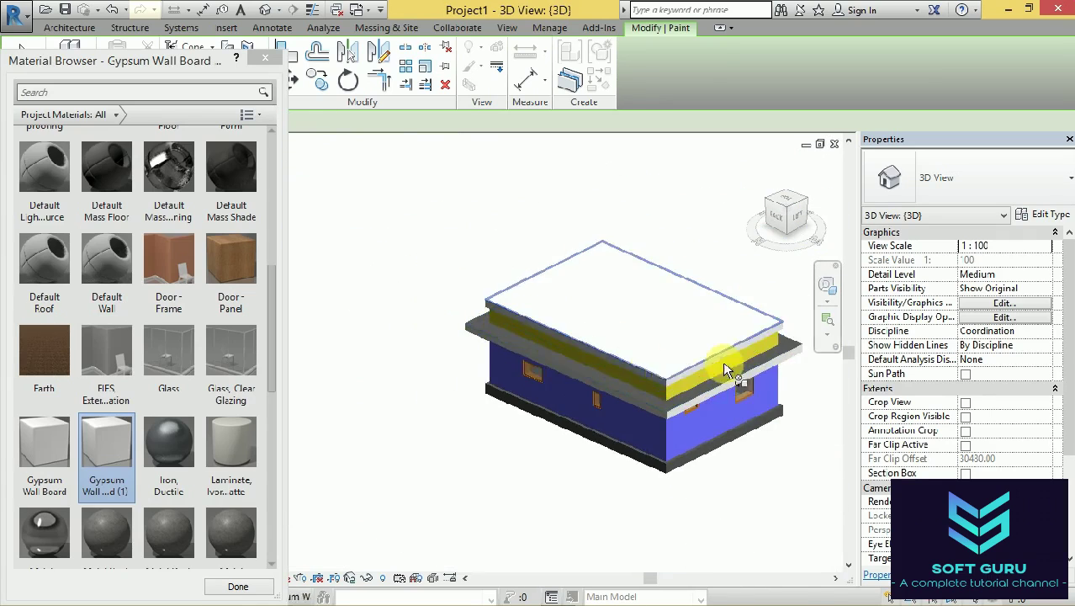
pyautogui.keyDown('shift'); pyautogui.moveTo(725, 368); pyautogui.dragTo(629, 415, button='middle'); pyautogui.keyUp('shift')
pyautogui.scroll(3, 635, 434)
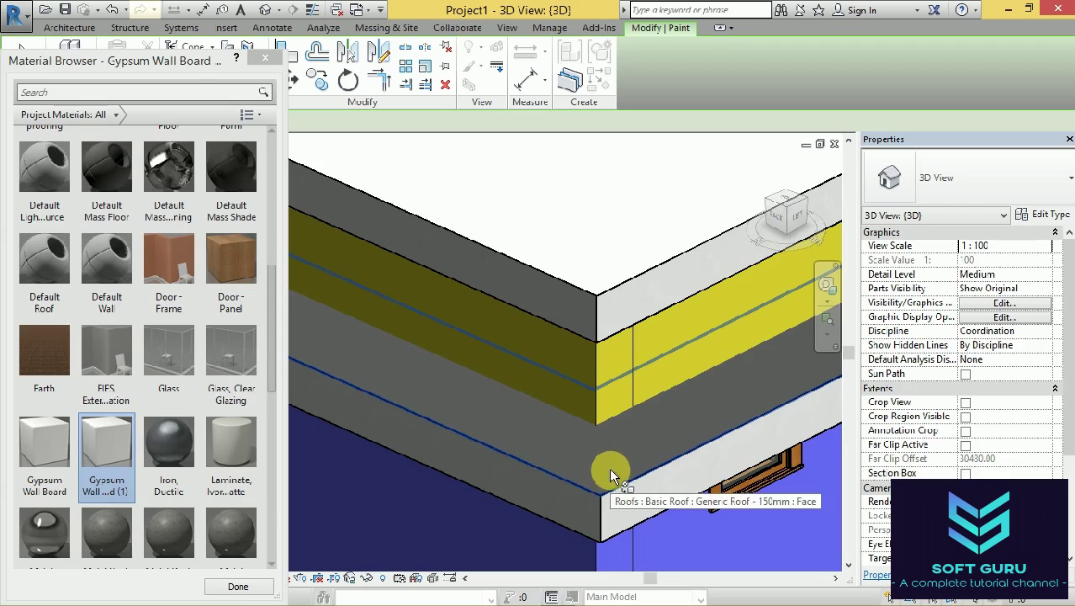
pyautogui.scroll(-2, 609, 468)
pyautogui.scroll(-2, 569, 457)
pyautogui.scroll(-2, 539, 442)
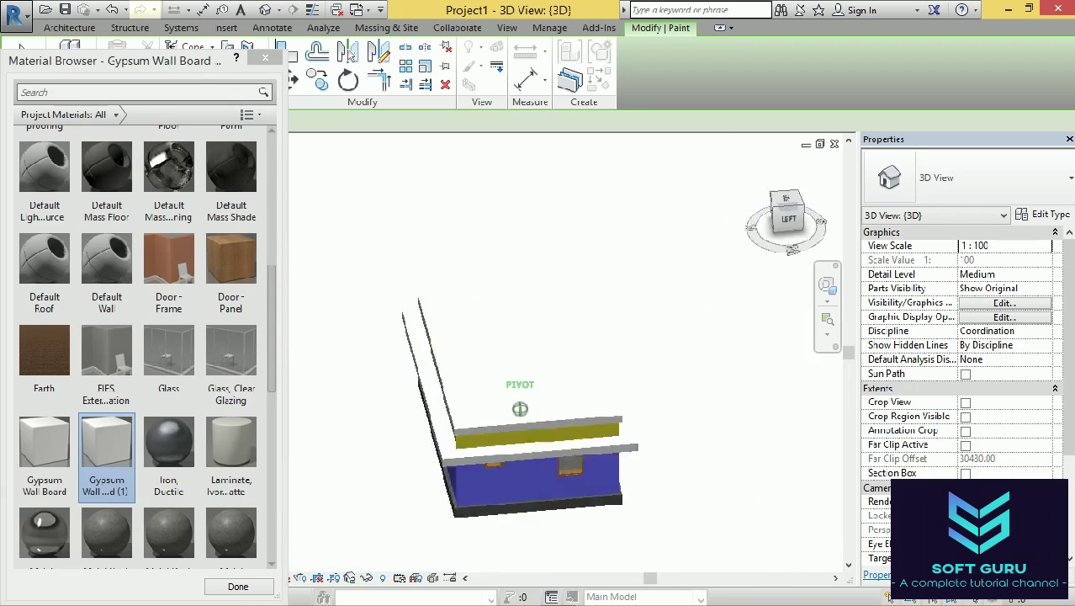
pyautogui.moveTo(788, 220); pyautogui.dragTo(763, 335)
pyautogui.scroll(3, 680, 390)
pyautogui.keyDown('shift'); pyautogui.moveTo(680, 389); pyautogui.dragTo(636, 383, button='middle'); pyautogui.keyUp('shift')
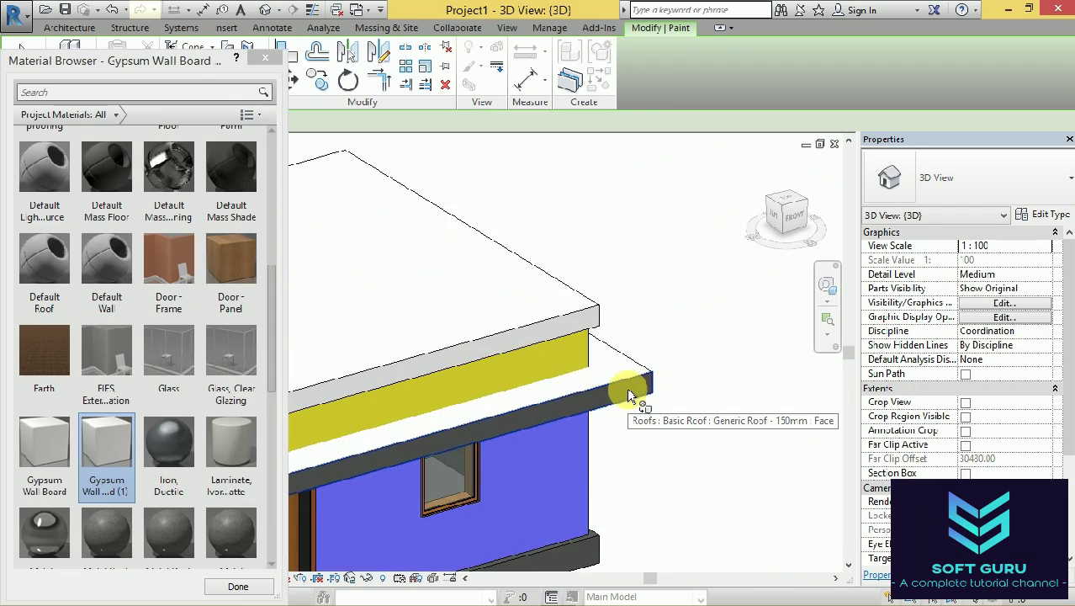
pyautogui.scroll(-3, 723, 332)
pyautogui.moveTo(788, 225); pyautogui.dragTo(677, 366)
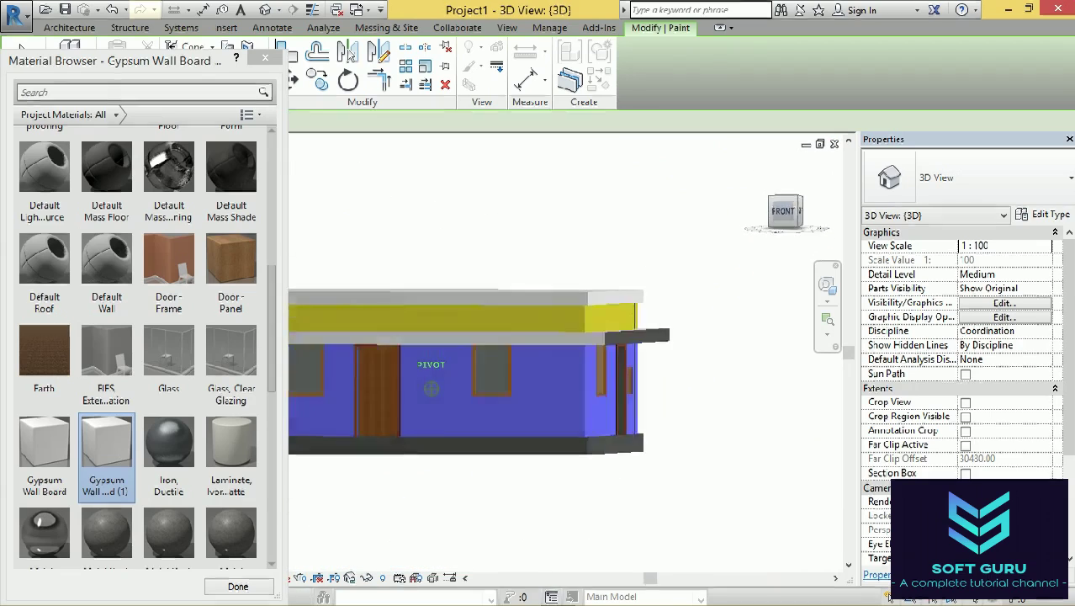
pyautogui.scroll(3, 672, 368)
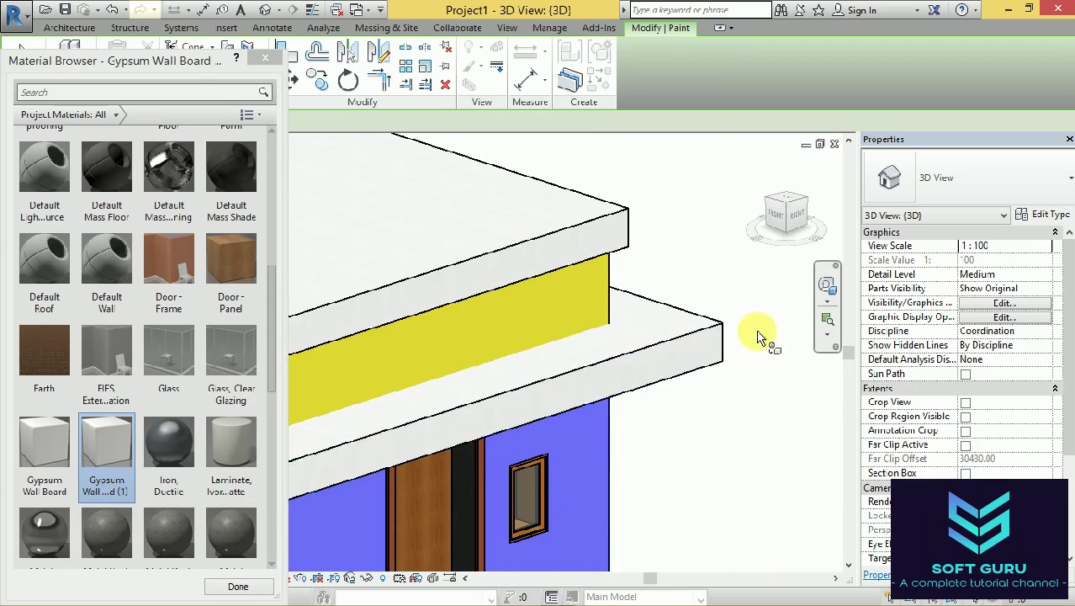
pyautogui.scroll(-3, 756, 336)
pyautogui.scroll(-2, 744, 324)
pyautogui.moveTo(775, 204)
pyautogui.mouseDown()
pyautogui.moveTo(825, 231)
pyautogui.moveTo(816, 223)
pyautogui.mouseUp()
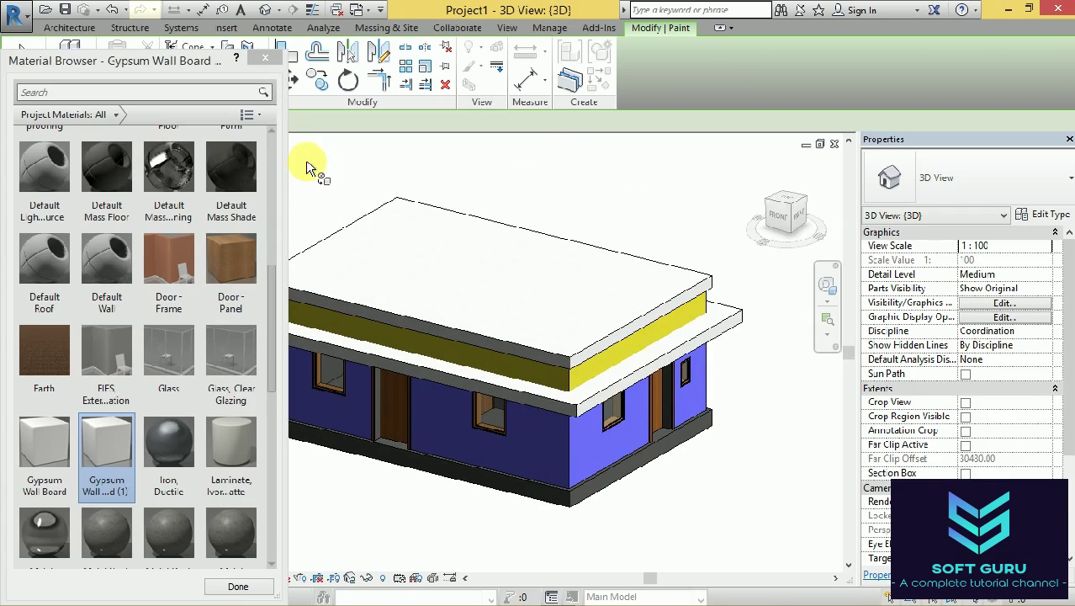
pyautogui.press('Escape')
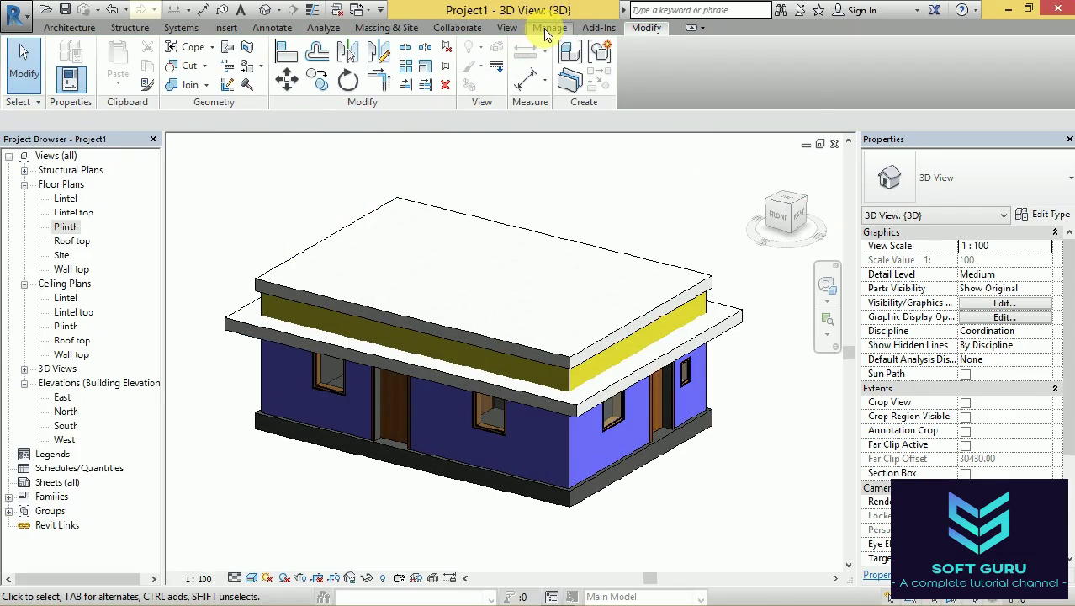
pyautogui.click(548, 30)
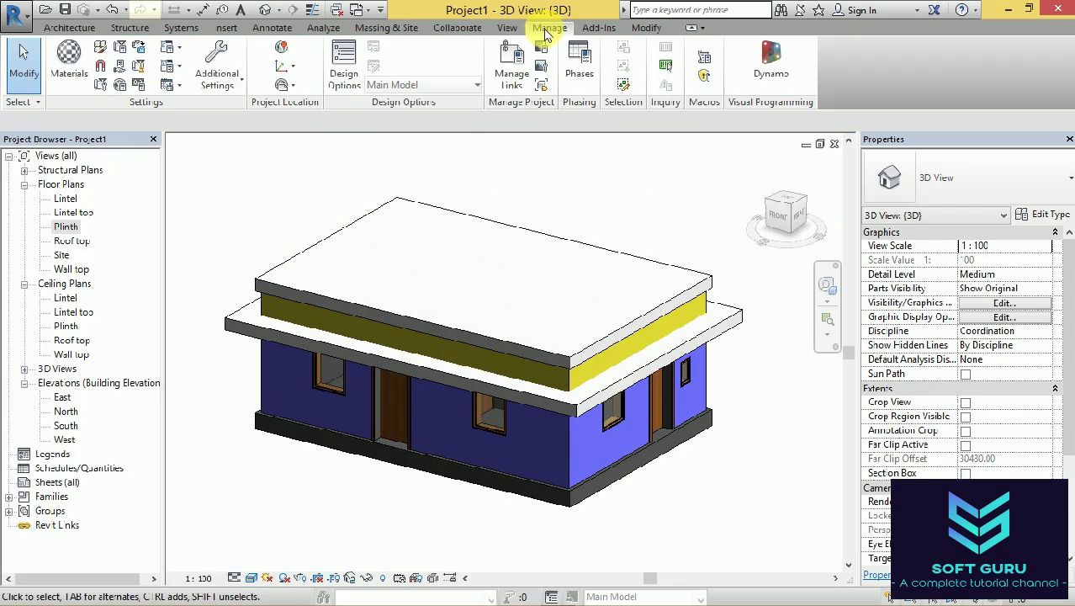
pyautogui.click(74, 81)
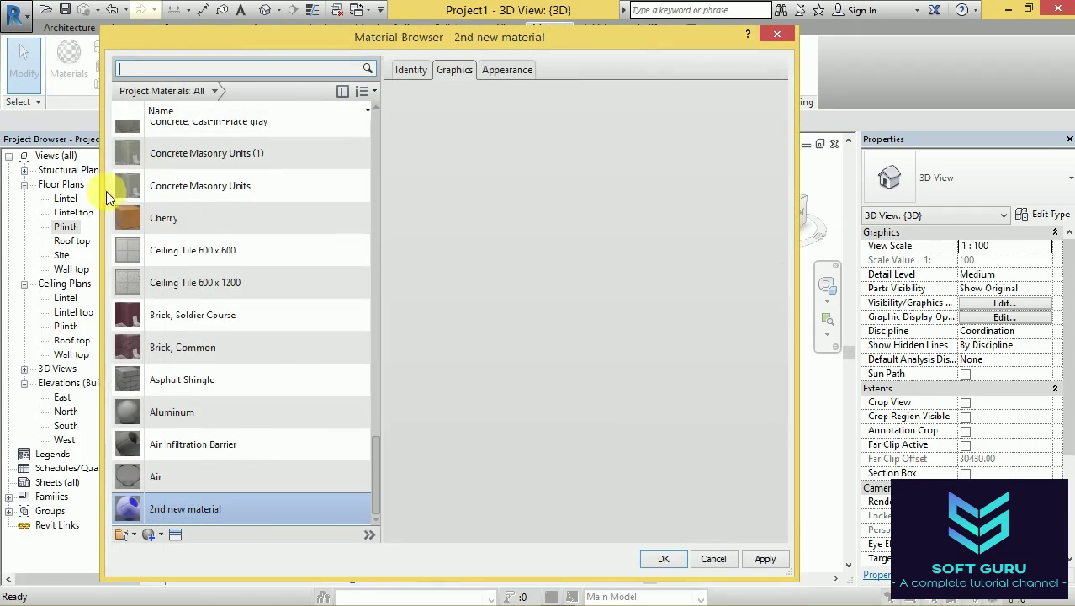
pyautogui.scroll(1, 265, 135)
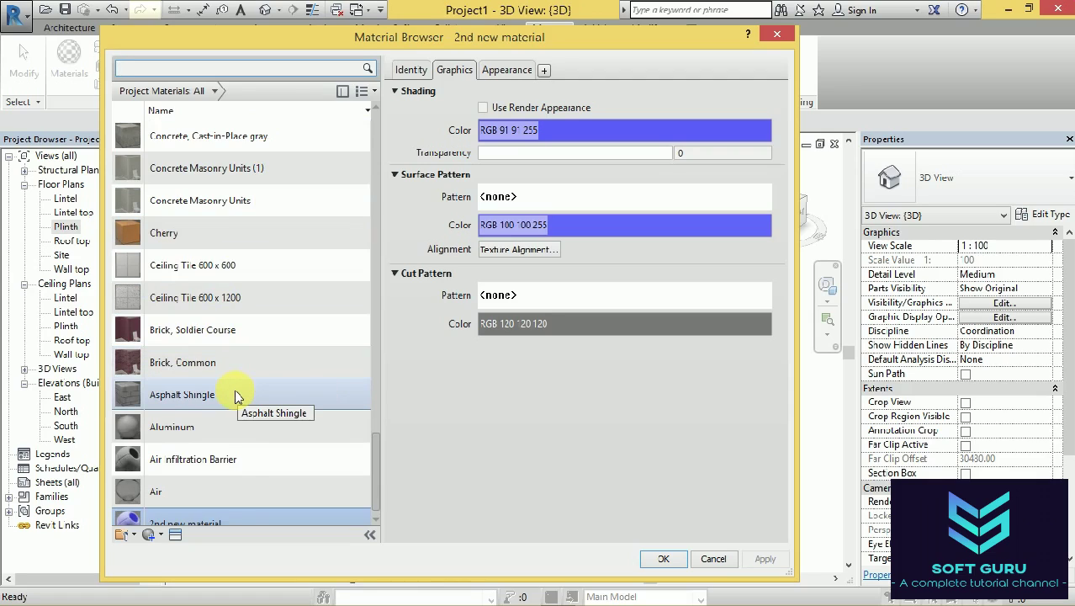
pyautogui.click(237, 397)
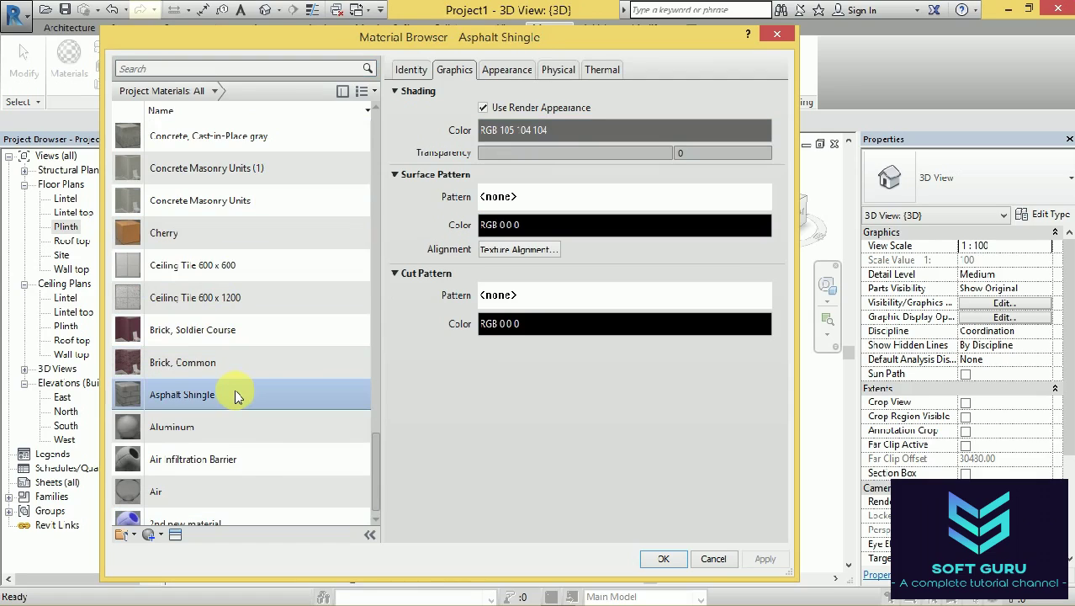
pyautogui.scroll(-1, 286, 455)
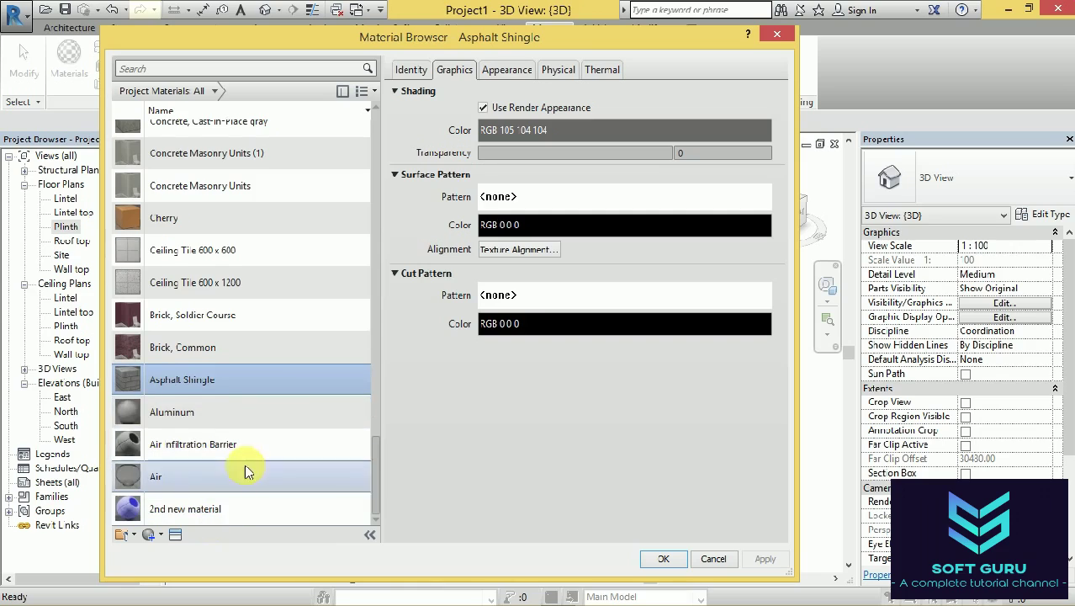
pyautogui.click(664, 559)
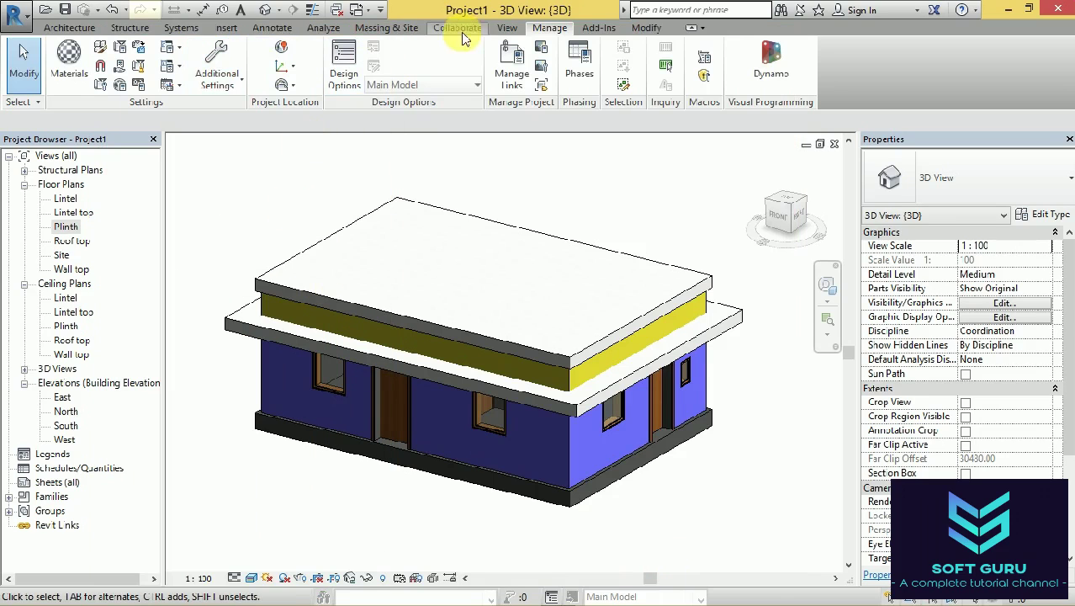
# Start the Paint tool and bring the house's front door into view.
pyautogui.click(636, 28)
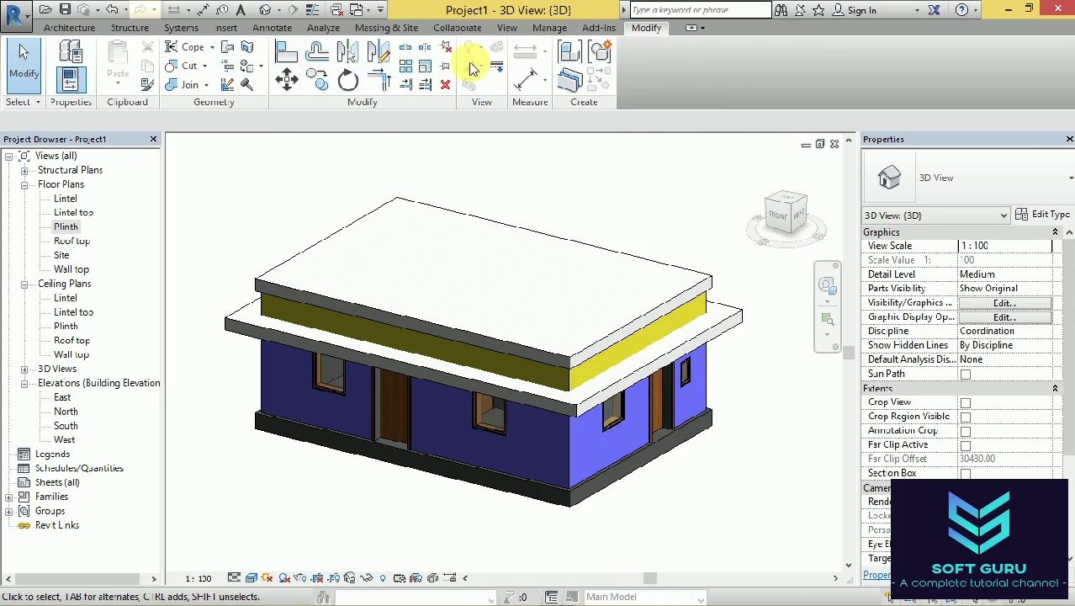
pyautogui.click(262, 67)
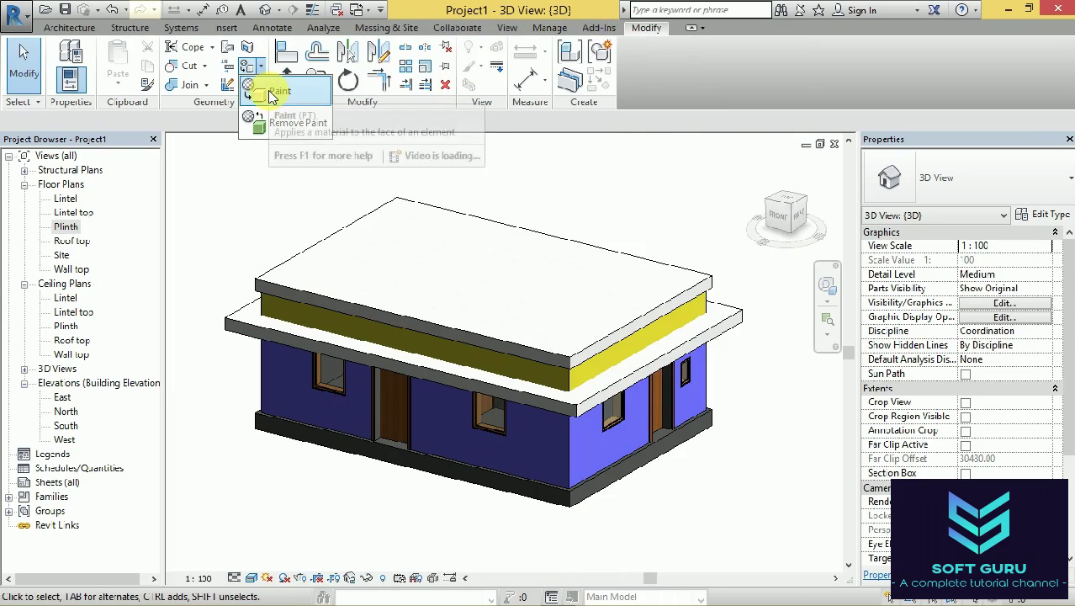
pyautogui.click(271, 94)
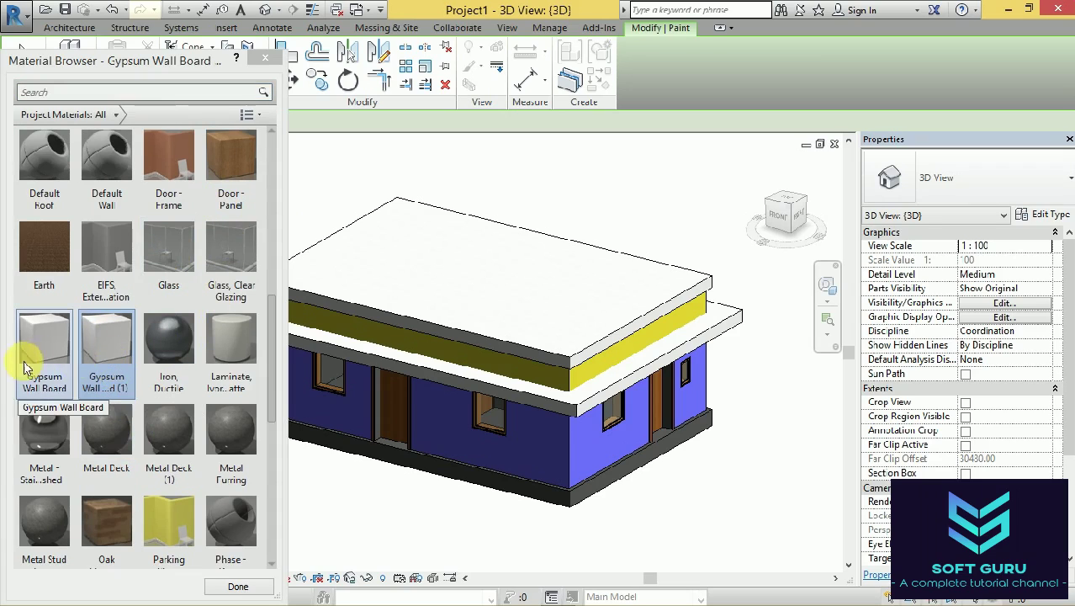
pyautogui.scroll(-1, 113, 509)
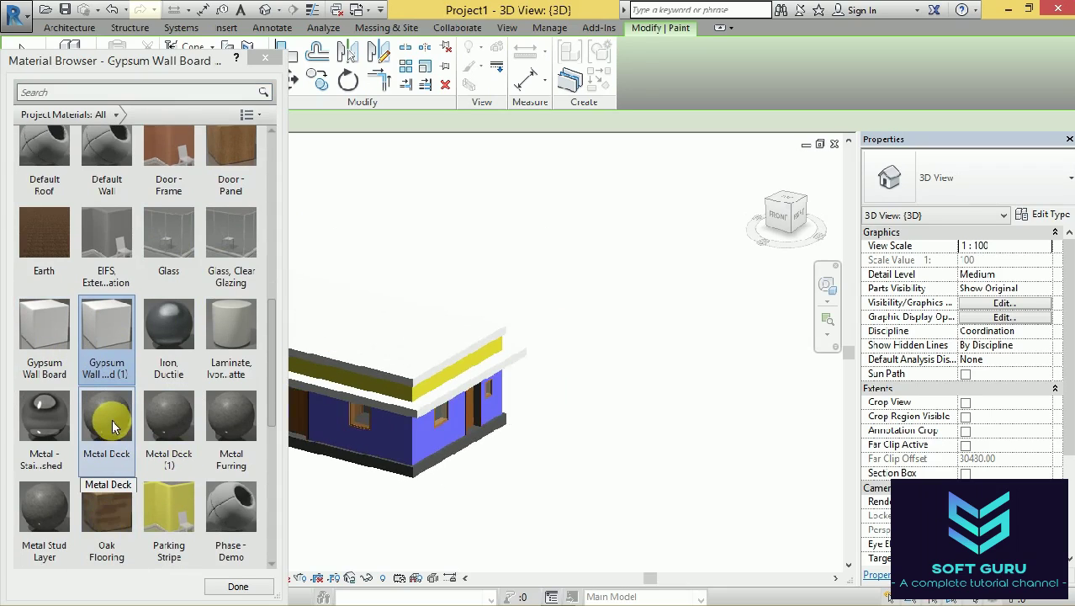
pyautogui.moveTo(597, 460)
pyautogui.keyDown('shift'); pyautogui.mouseDown(button='middle')
pyautogui.moveTo(732, 448)
pyautogui.moveTo(396, 468)
pyautogui.mouseUp(button='middle'); pyautogui.keyUp('shift')
pyautogui.scroll(-2, 732, 448)
pyautogui.scroll(3, 418, 438)
pyautogui.scroll(1, 418, 438)
pyautogui.scroll(2, 432, 431)
pyautogui.scroll(2, 392, 441)
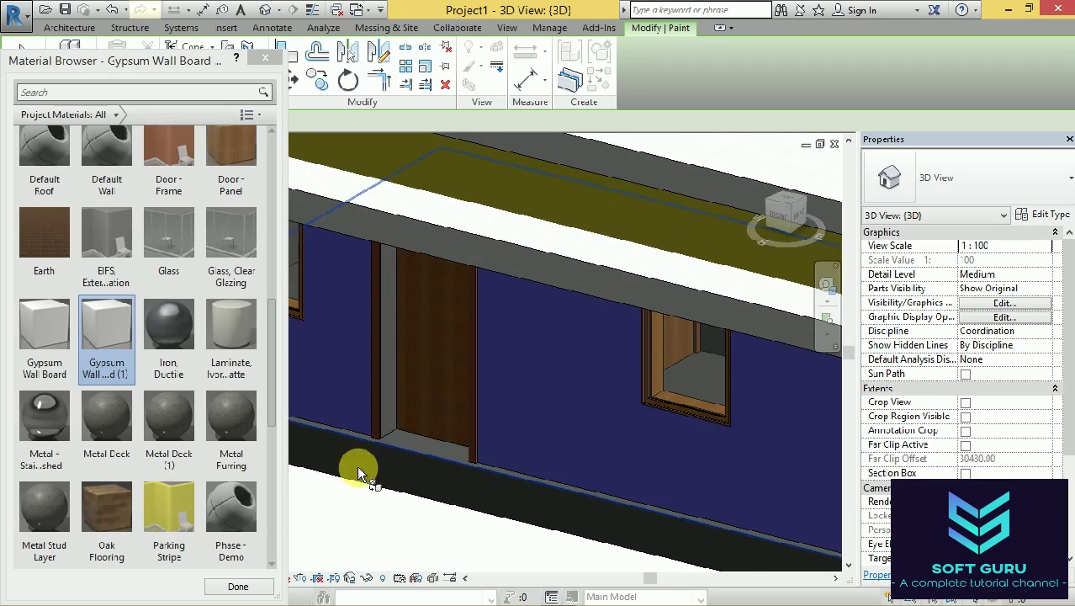
# Paint the front door's threshold floor face with Oak Flooring.
pyautogui.click(107, 505)
pyautogui.scroll(2, 419, 425)
pyautogui.scroll(2, 401, 454)
pyautogui.scroll(1, 413, 450)
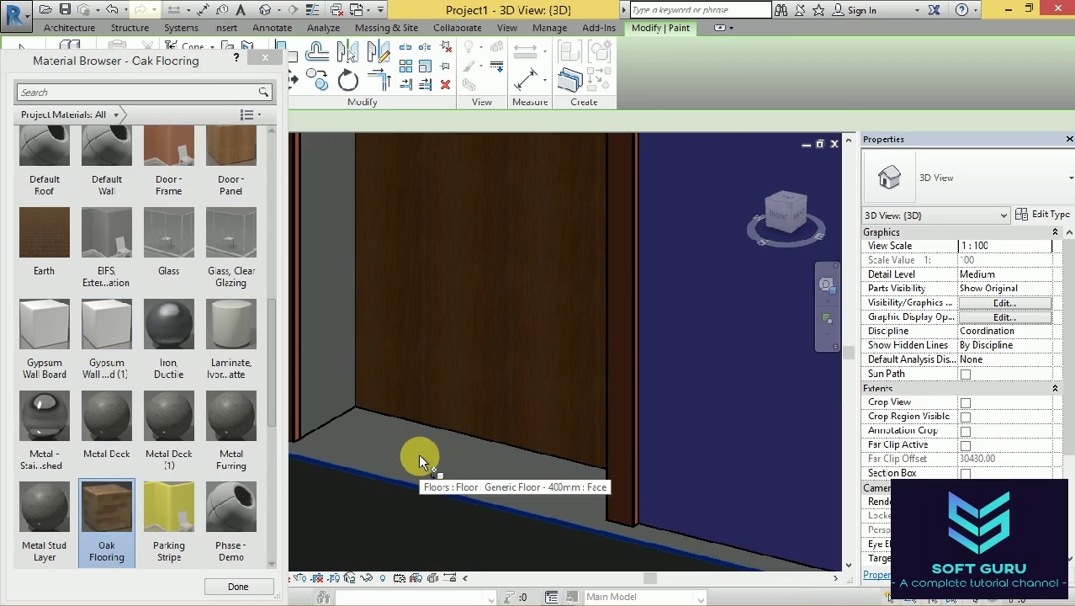
pyautogui.click(420, 453)
pyautogui.scroll(-2, 429, 442)
pyautogui.scroll(-2, 428, 437)
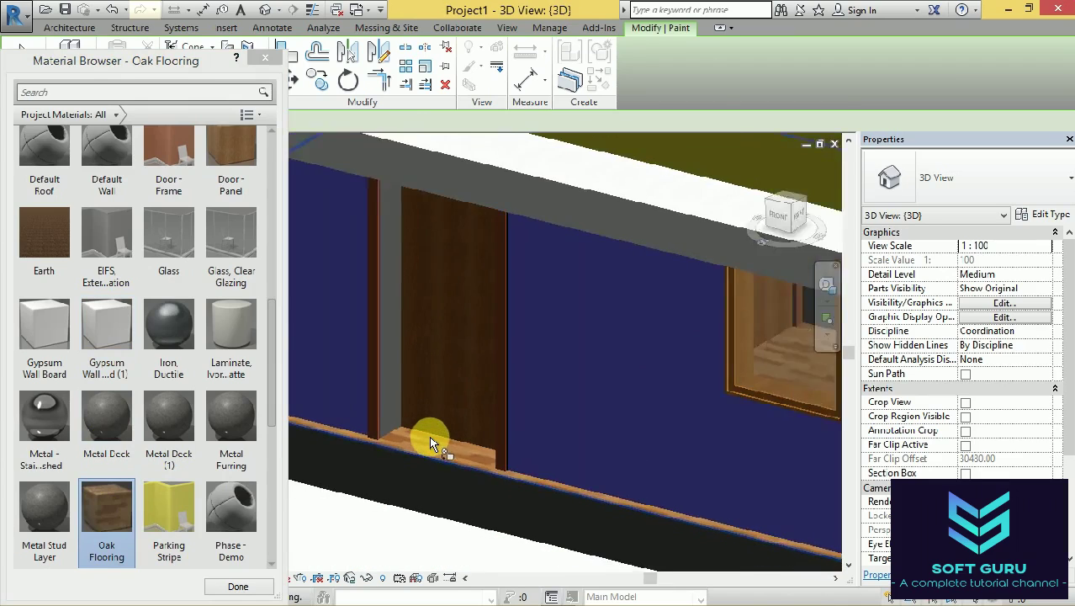
# Scroll the Project Materials list up and select Brick, Common as the paint material.
pyautogui.scroll(-2, 428, 438)
pyautogui.scroll(-1, 428, 437)
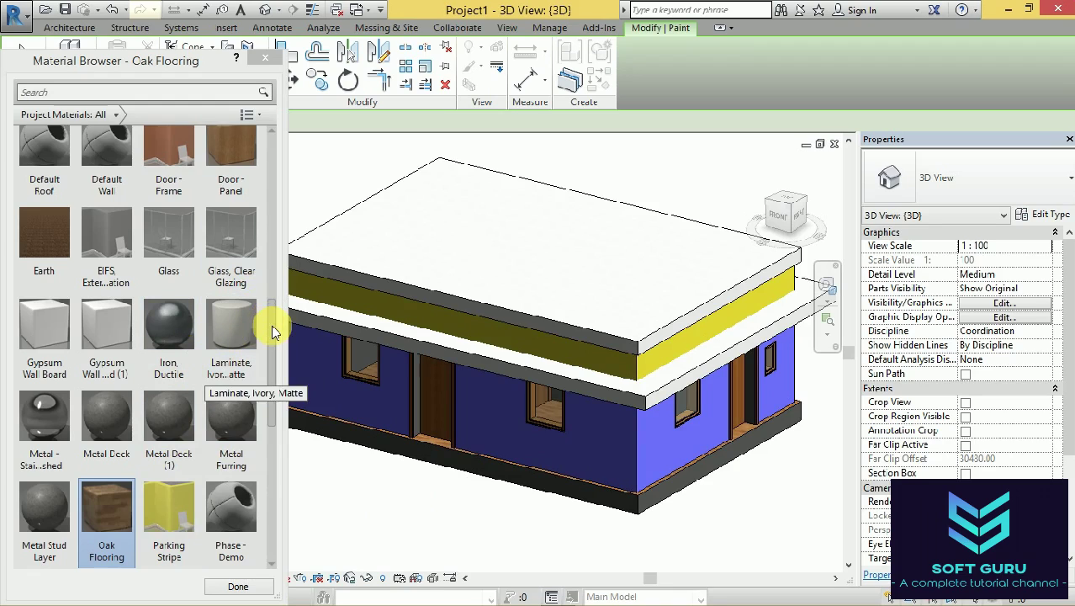
pyautogui.scroll(1, 268, 316)
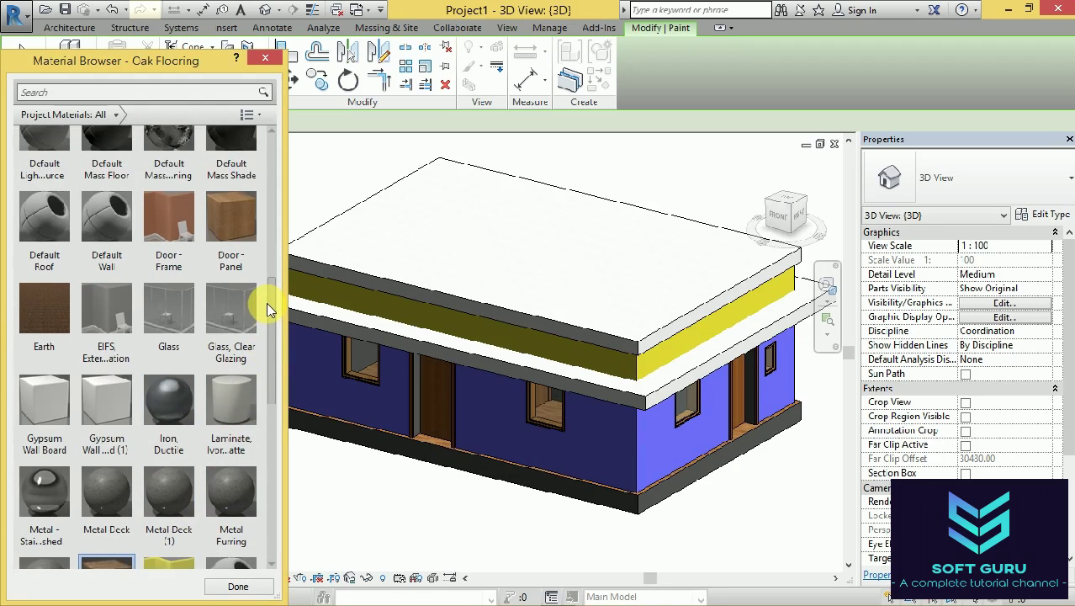
pyautogui.scroll(2, 265, 299)
pyautogui.scroll(1, 265, 282)
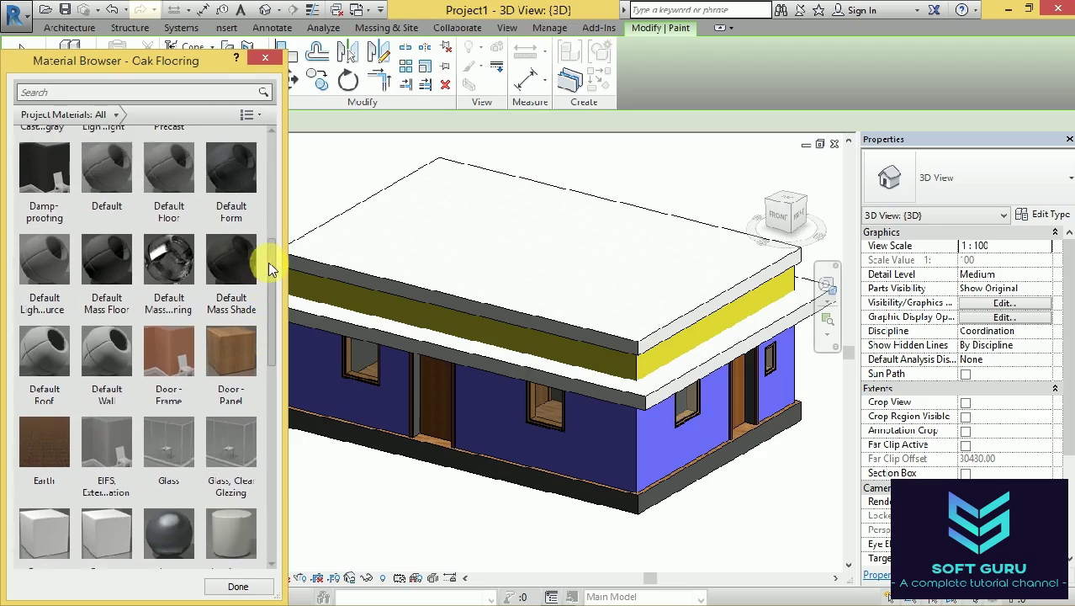
pyautogui.scroll(1, 271, 256)
pyautogui.scroll(1, 276, 233)
pyautogui.scroll(1, 278, 202)
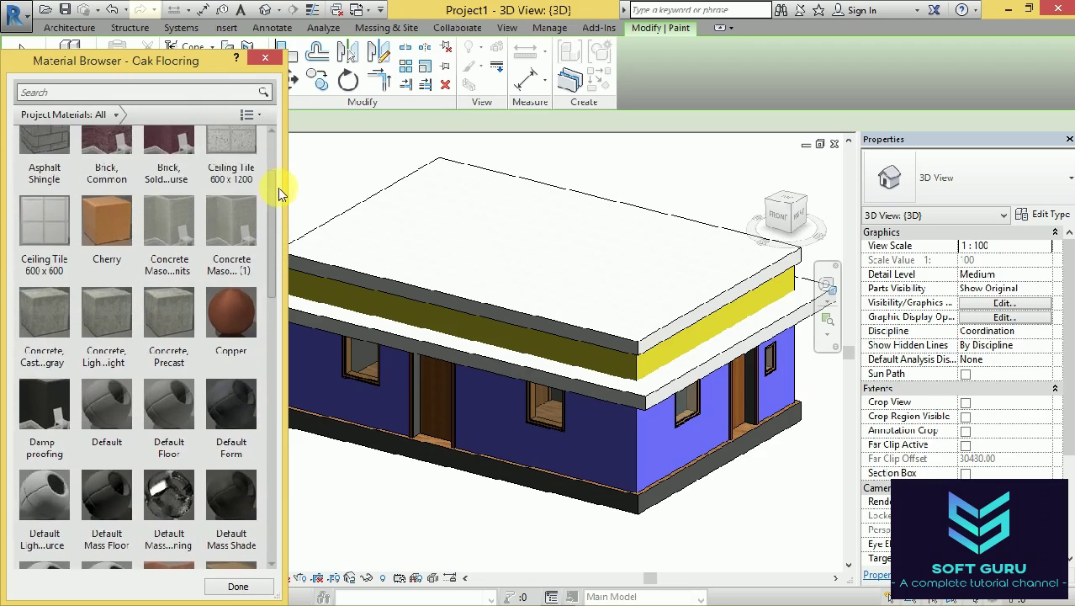
pyautogui.scroll(1, 277, 188)
pyautogui.scroll(1, 282, 178)
pyautogui.scroll(1, 282, 175)
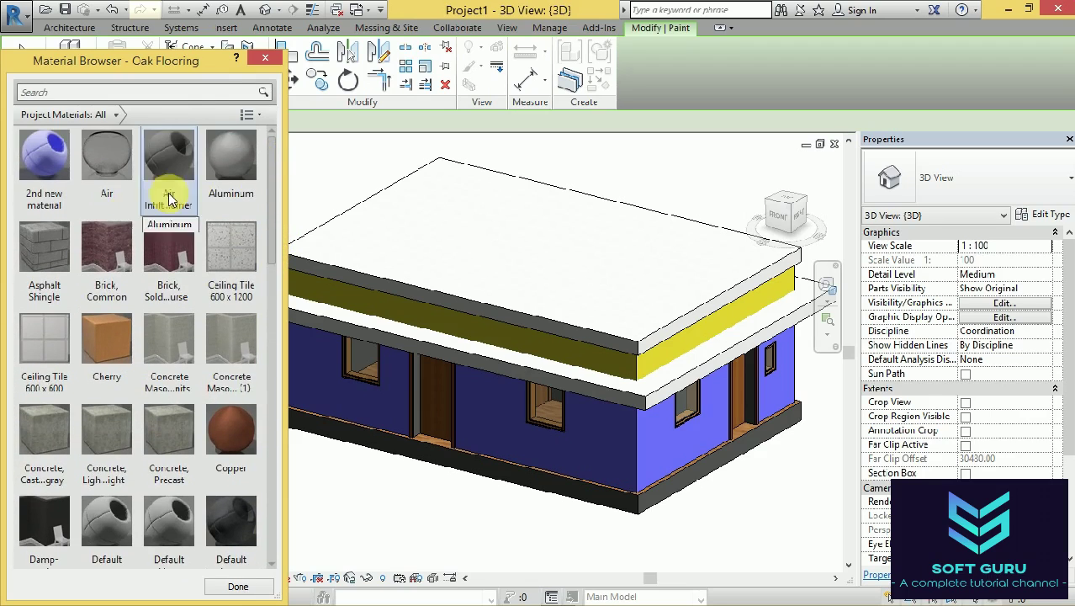
pyautogui.click(103, 243)
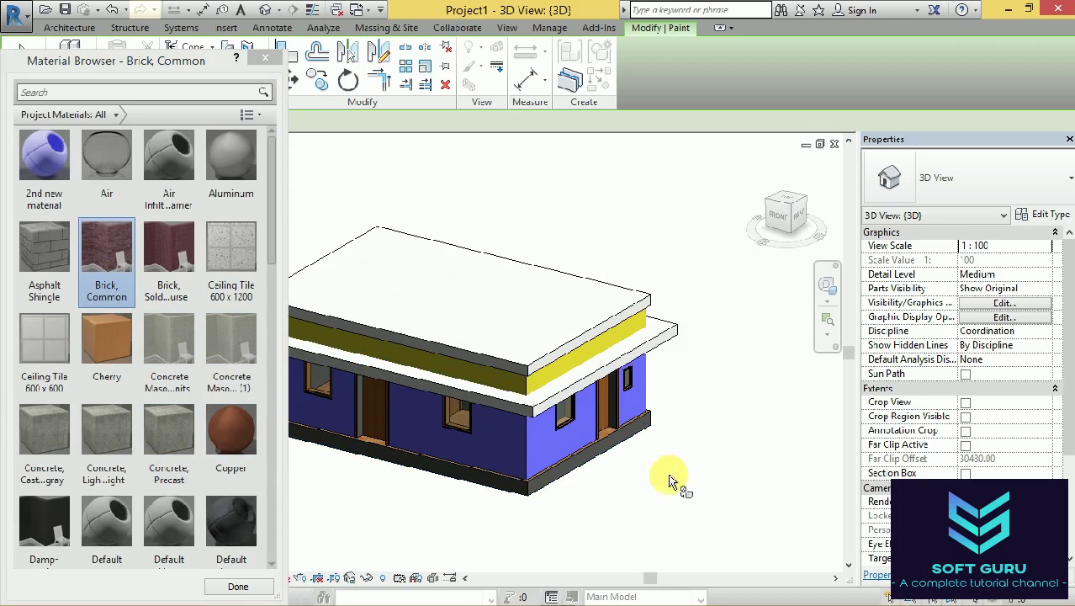
# Bring the material list back so it shows from its top, with Brick, Common still selected.
pyautogui.scroll(-3, 672, 479)
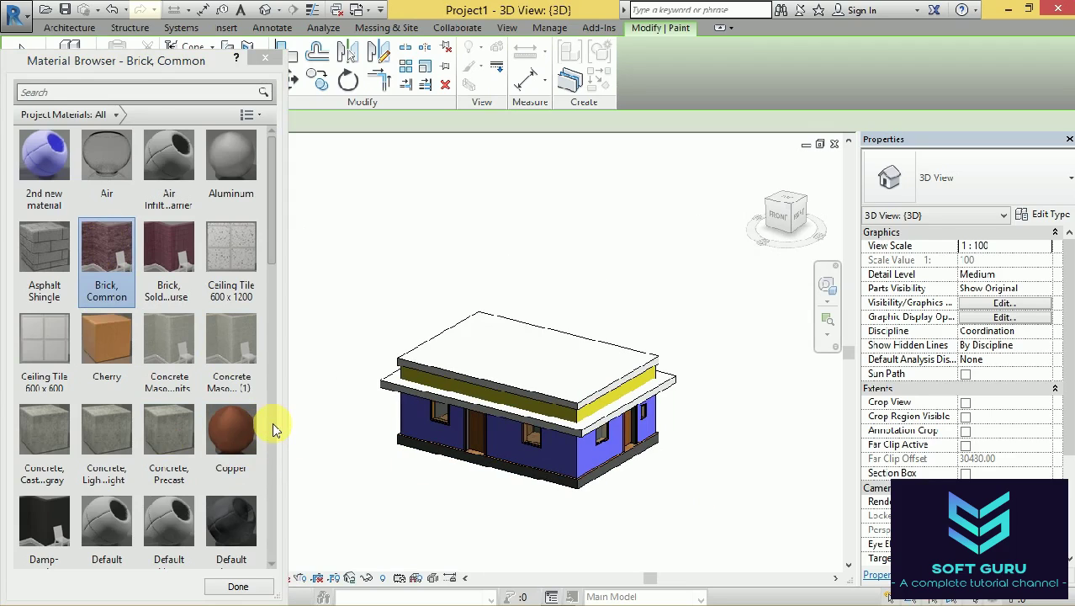
pyautogui.click(272, 423)
pyautogui.moveTo(267, 388); pyautogui.dragTo(256, 509)
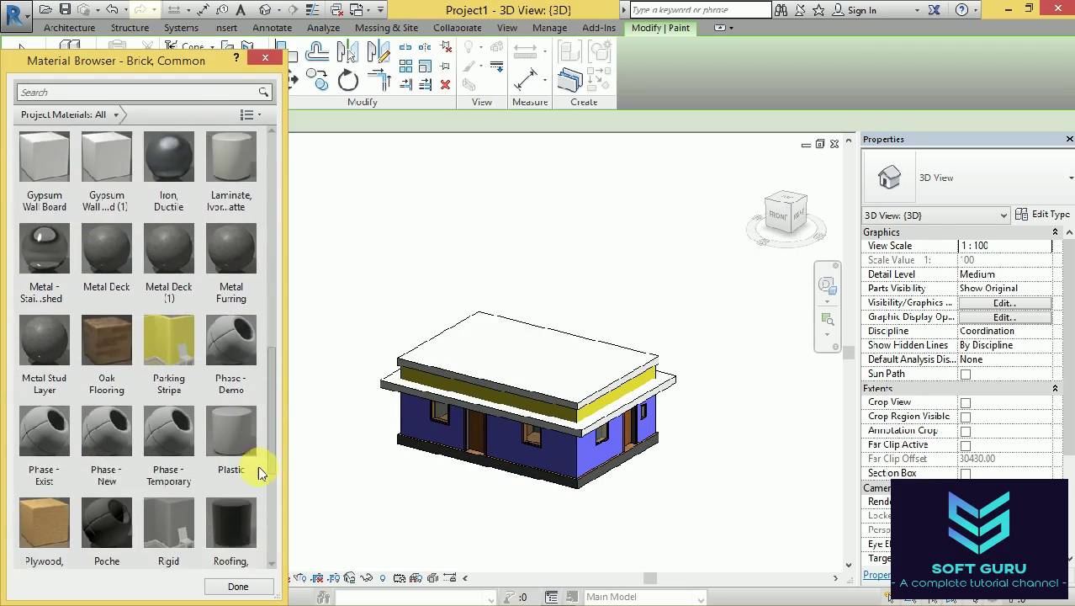
pyautogui.scroll(-5, 252, 530)
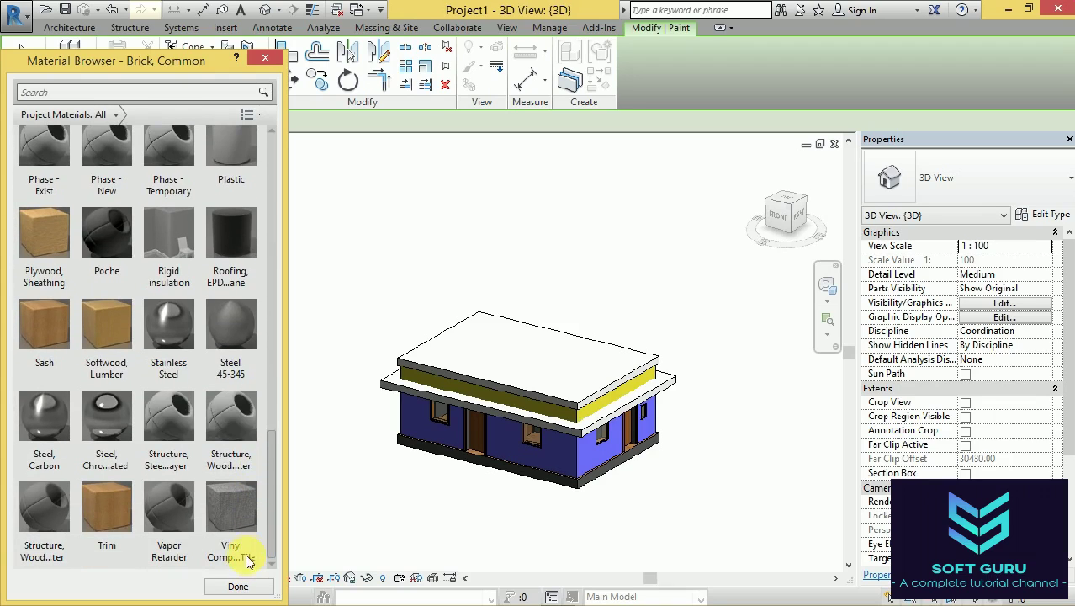
pyautogui.scroll(2, 252, 547)
pyautogui.scroll(3, 264, 516)
pyautogui.scroll(3, 269, 488)
pyautogui.scroll(2, 275, 461)
pyautogui.scroll(1, 275, 450)
pyautogui.scroll(1, 275, 442)
pyautogui.moveTo(272, 435); pyautogui.dragTo(273, 415)
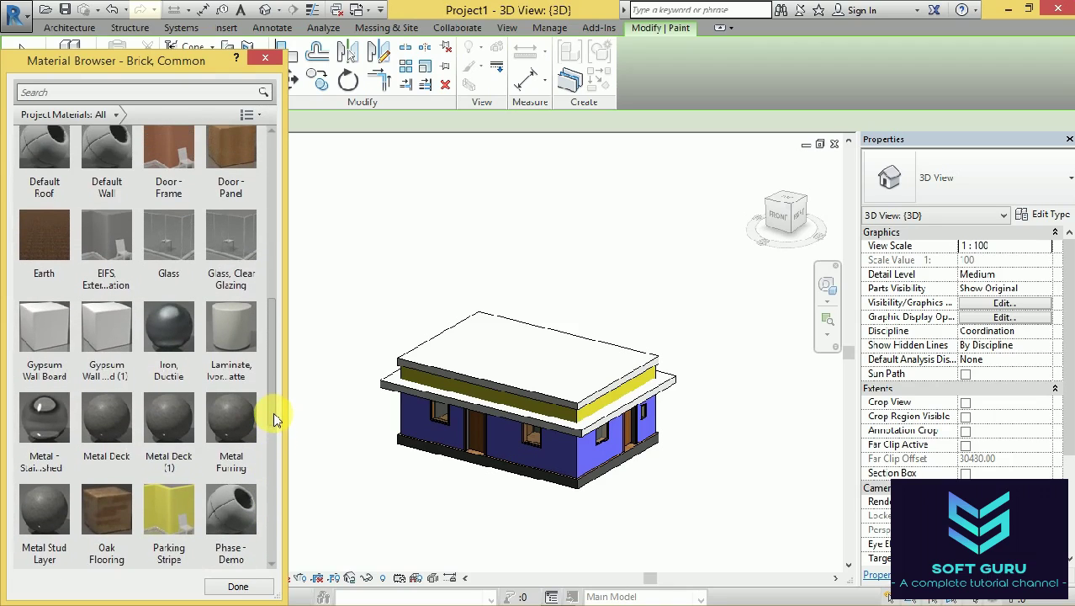
pyautogui.moveTo(272, 414); pyautogui.dragTo(261, 239)
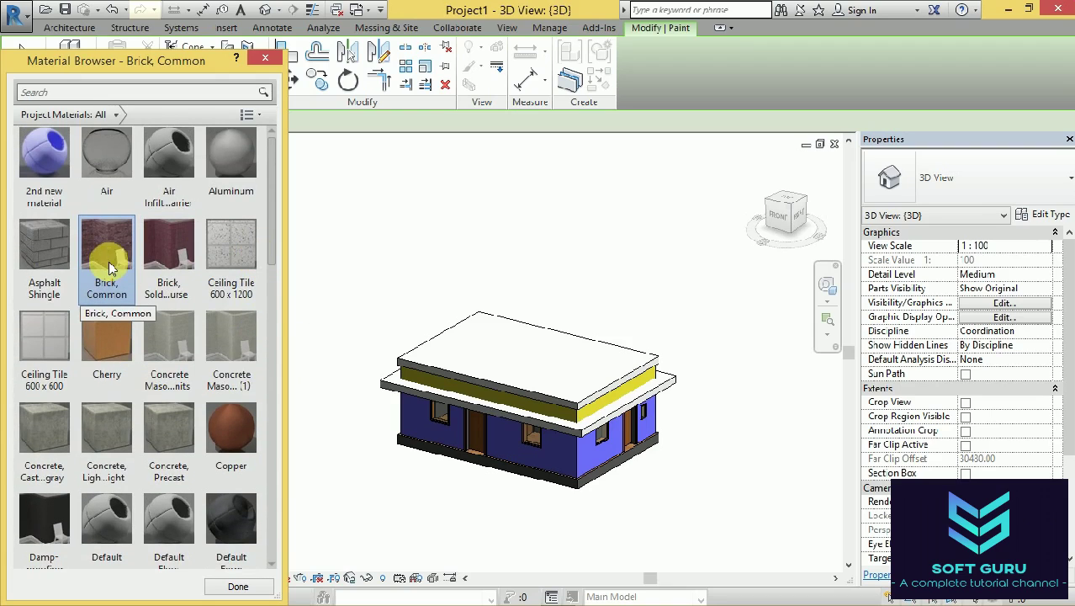
# Paint the plinth's front face with Brick, Common.
pyautogui.scroll(2, 443, 461)
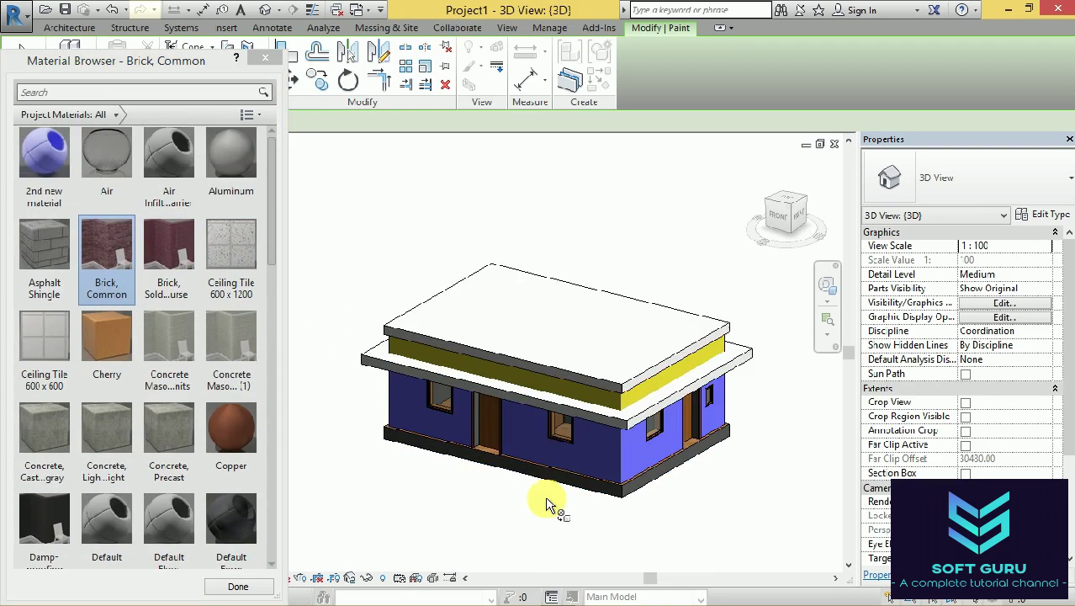
pyautogui.scroll(1, 573, 515)
pyautogui.scroll(2, 600, 528)
pyautogui.scroll(2, 612, 516)
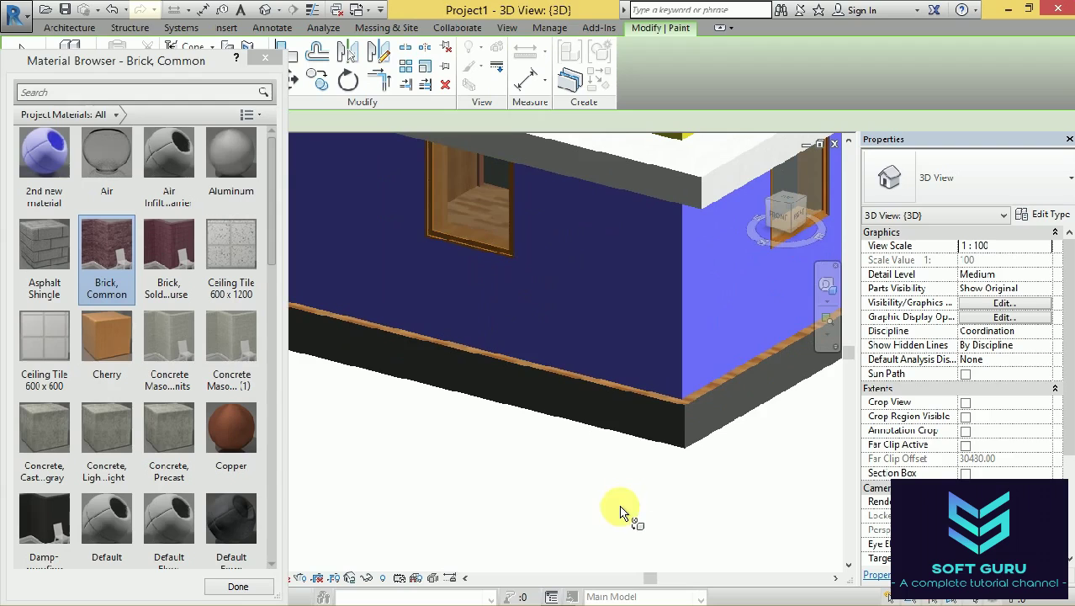
pyautogui.click(674, 425)
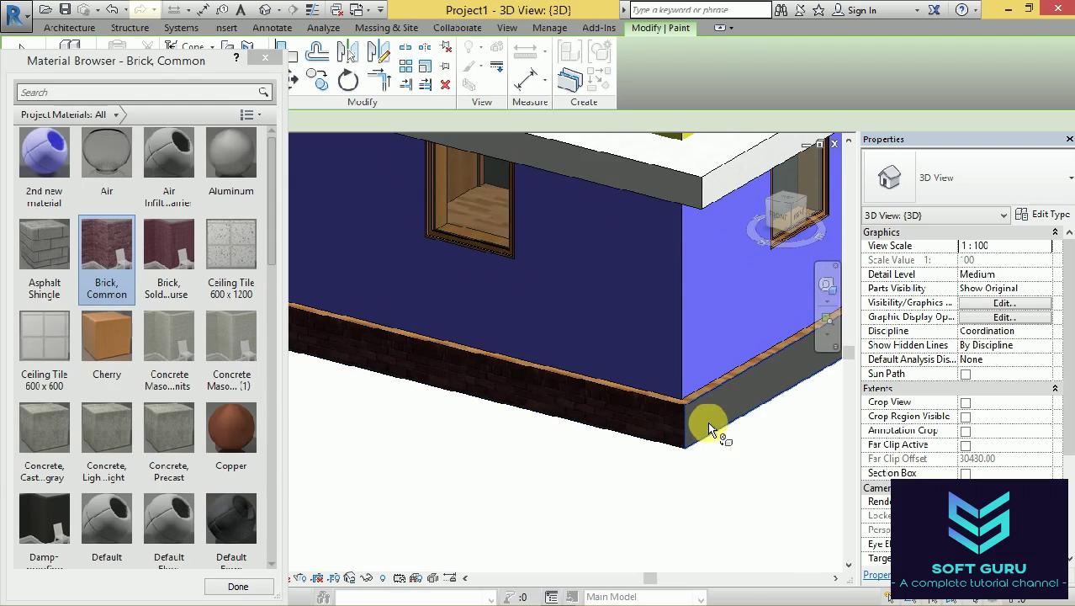
# Paint the remaining grey plinth face with Brick, Common from a corner angle, then end Paint.
pyautogui.scroll(-5, 657, 471)
pyautogui.click(784, 208)
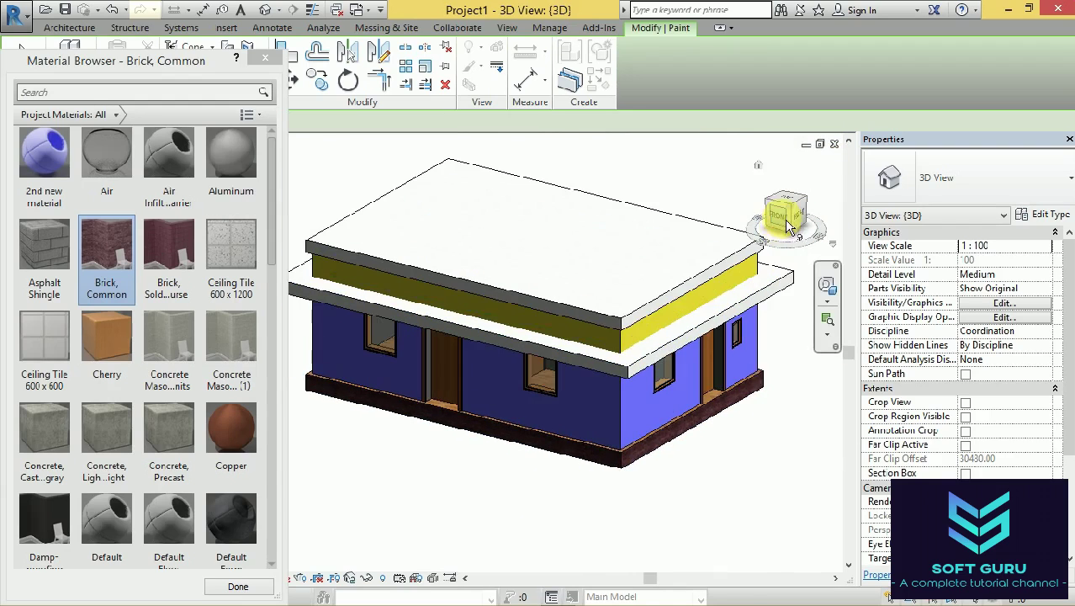
pyautogui.keyDown('shift'); pyautogui.moveTo(532, 328); pyautogui.dragTo(532, 324, button='middle'); pyautogui.keyUp('shift')
pyautogui.scroll(3, 568, 451)
pyautogui.scroll(2, 547, 391)
pyautogui.scroll(2, 511, 461)
pyautogui.scroll(-3, 510, 461)
pyautogui.scroll(-3, 427, 463)
pyautogui.keyDown('shift'); pyautogui.moveTo(427, 464); pyautogui.dragTo(629, 439, button='middle'); pyautogui.keyUp('shift')
pyautogui.scroll(2, 629, 439)
pyautogui.scroll(2, 547, 422)
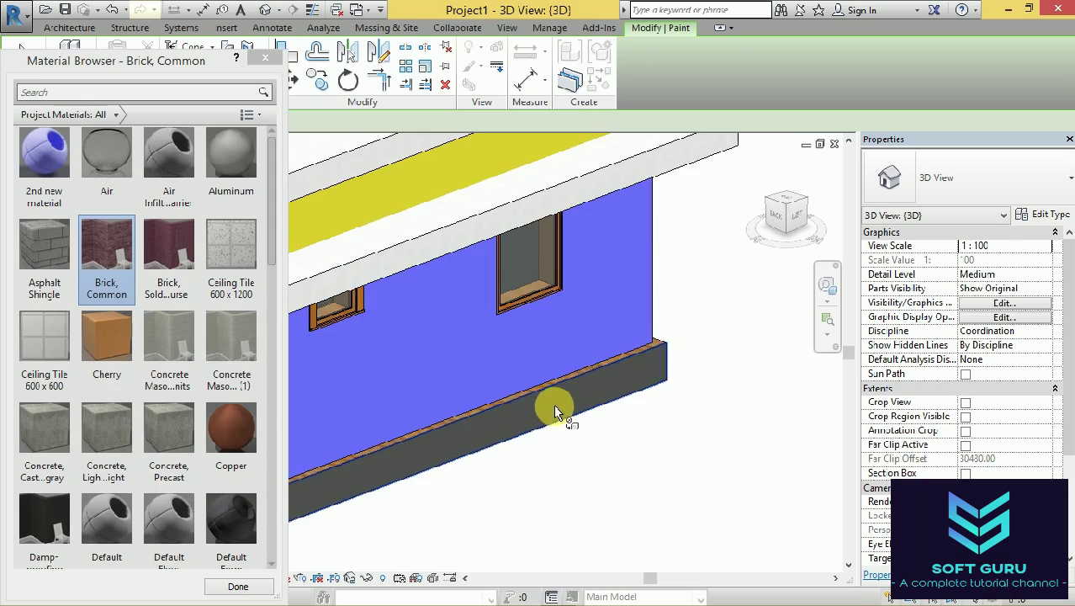
pyautogui.scroll(-1, 581, 429)
pyautogui.scroll(-3, 599, 436)
pyautogui.click(775, 220)
pyautogui.moveTo(775, 216); pyautogui.dragTo(791, 212)
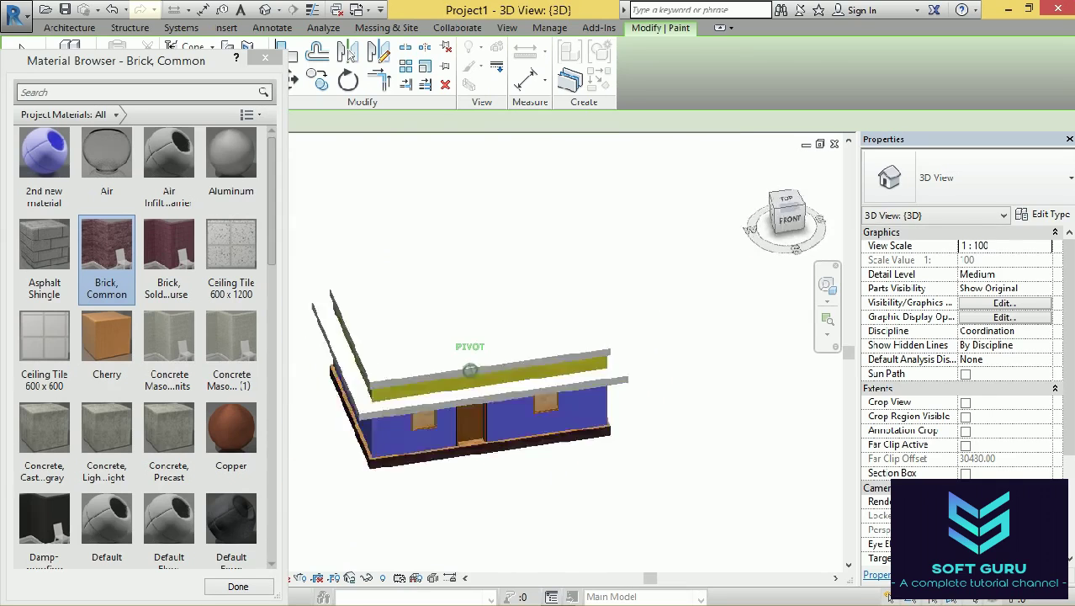
pyautogui.press('Escape')
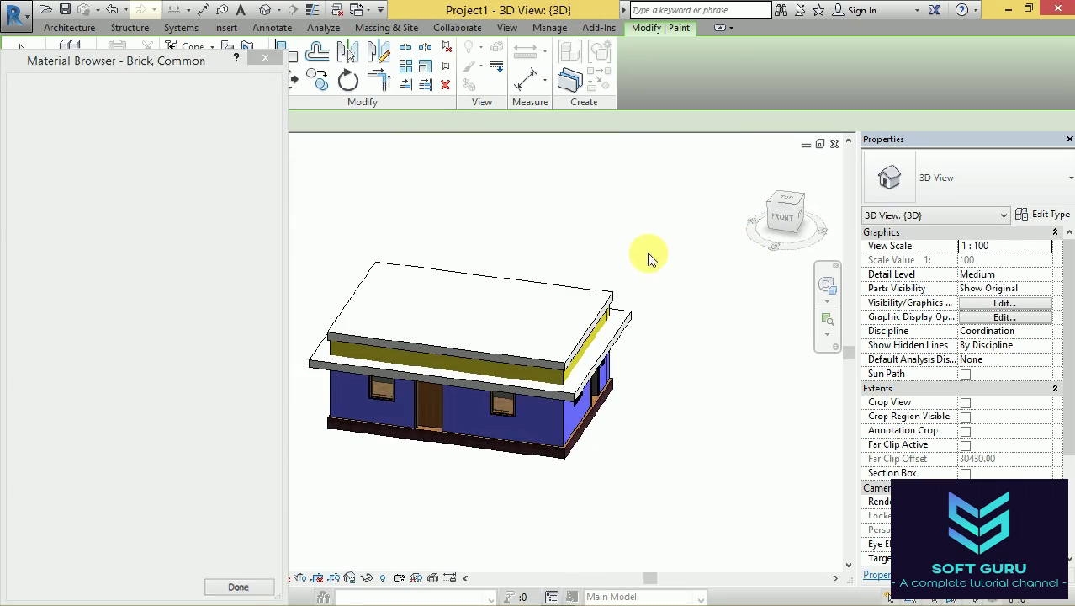
pyautogui.click(781, 217)
pyautogui.moveTo(834, 241)
pyautogui.mouseDown()
pyautogui.moveTo(619, 542)
pyautogui.moveTo(490, 529)
pyautogui.mouseUp()
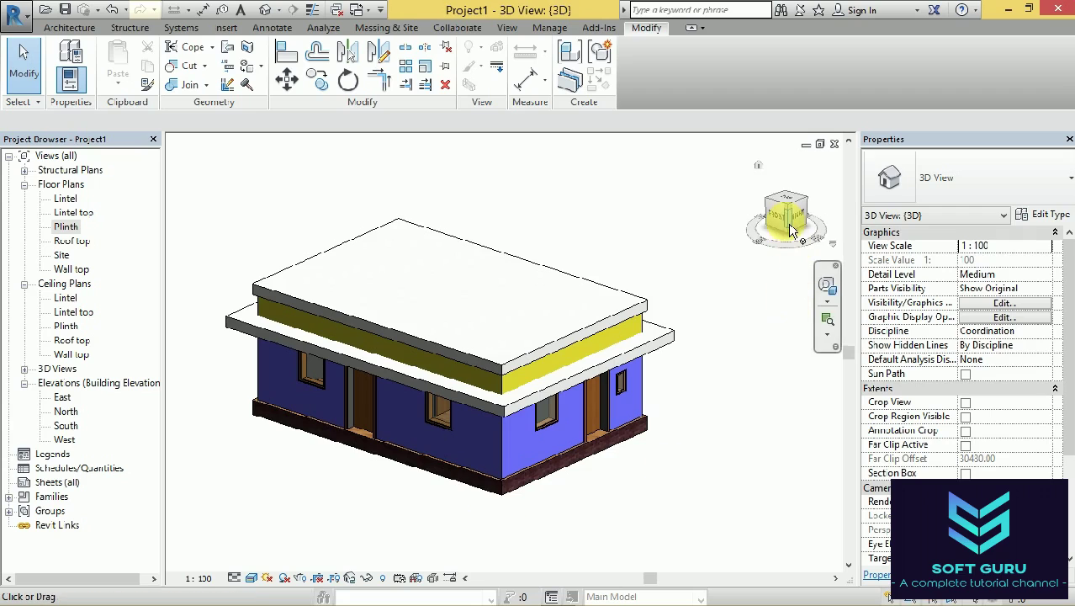
pyautogui.moveTo(783, 211); pyautogui.dragTo(829, 229)
pyautogui.keyDown('shift'); pyautogui.moveTo(450, 370); pyautogui.dragTo(450, 404, button='middle'); pyautogui.keyUp('shift')
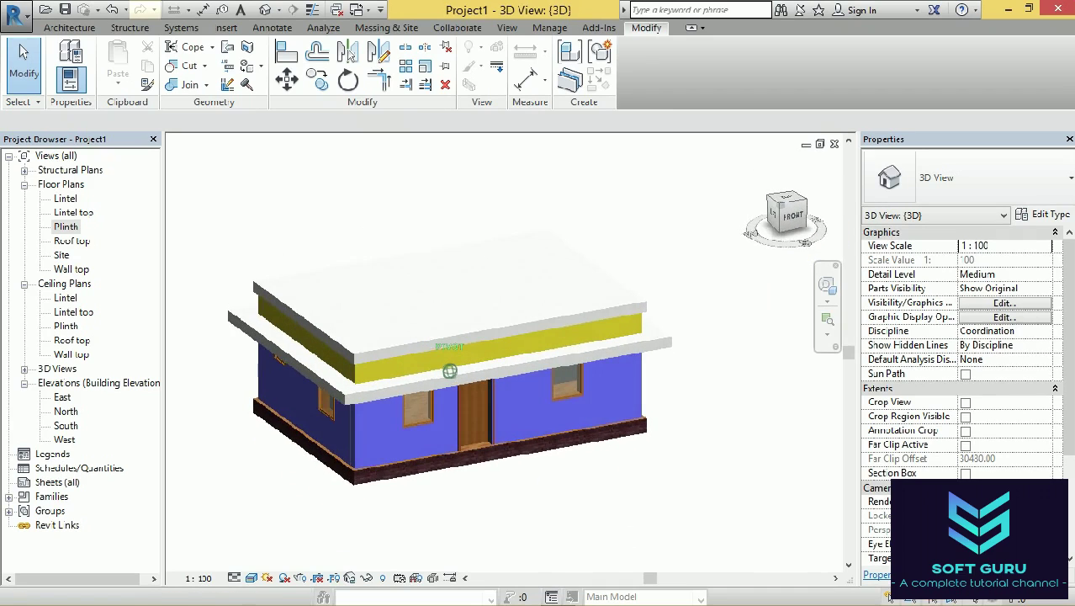
pyautogui.click(791, 215)
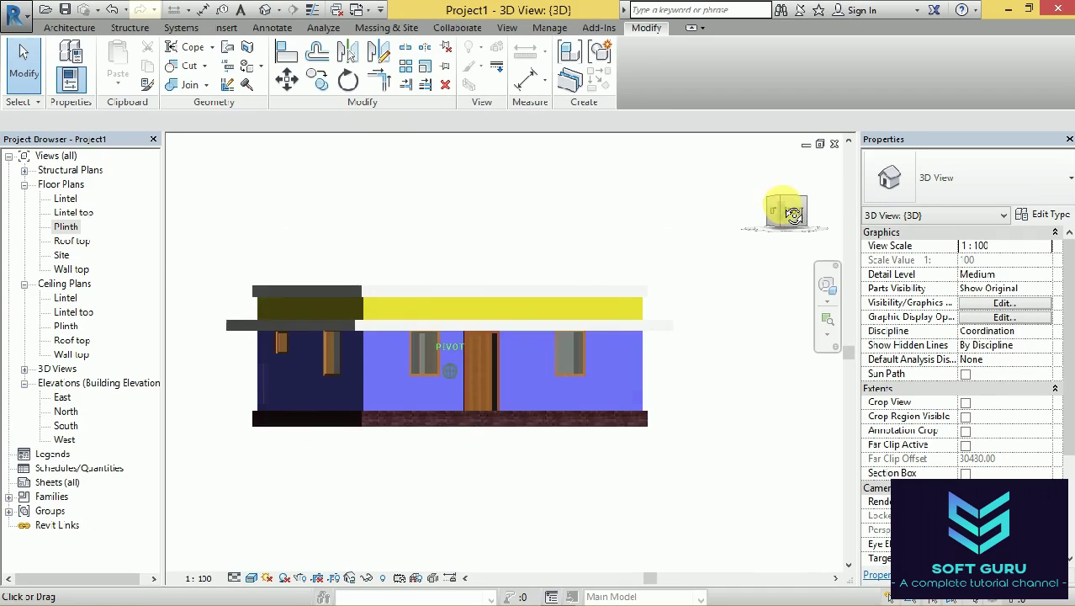
pyautogui.moveTo(792, 230); pyautogui.dragTo(776, 221)
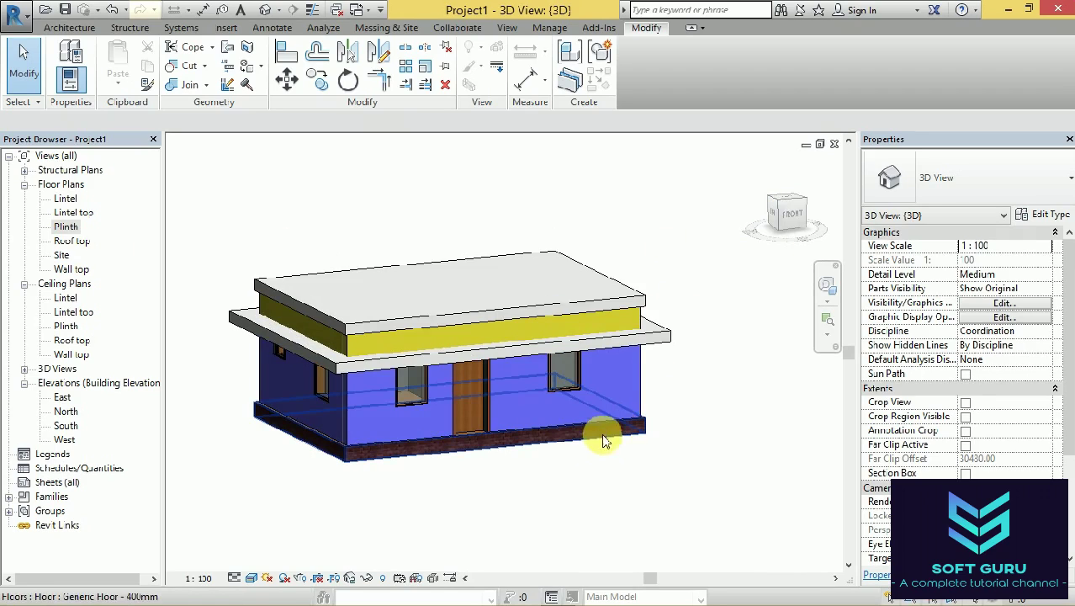
pyautogui.scroll(2, 569, 468)
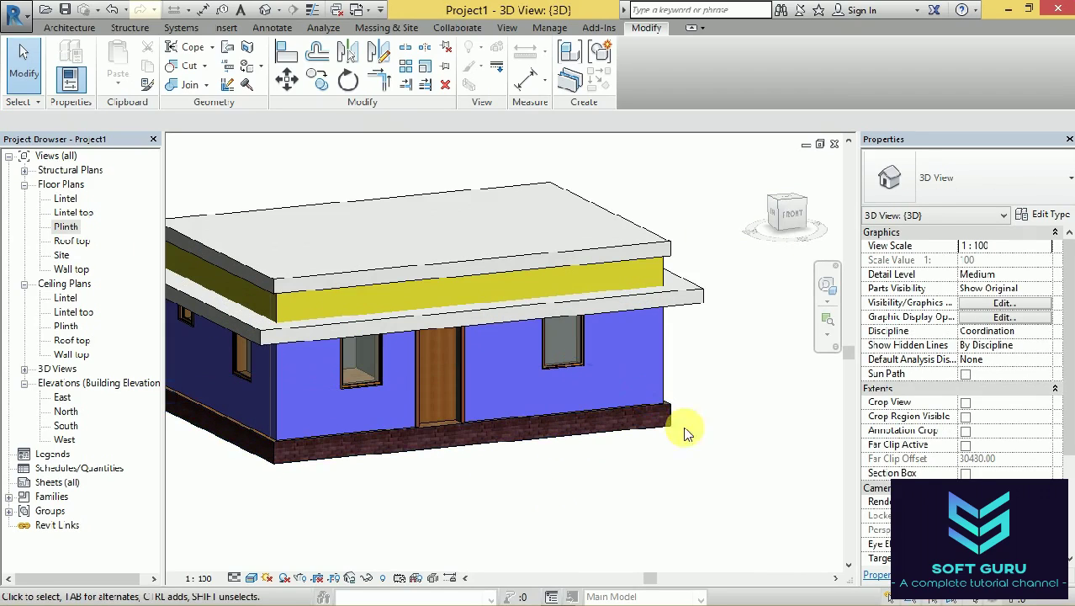
pyautogui.scroll(2, 523, 450)
pyautogui.scroll(1, 523, 449)
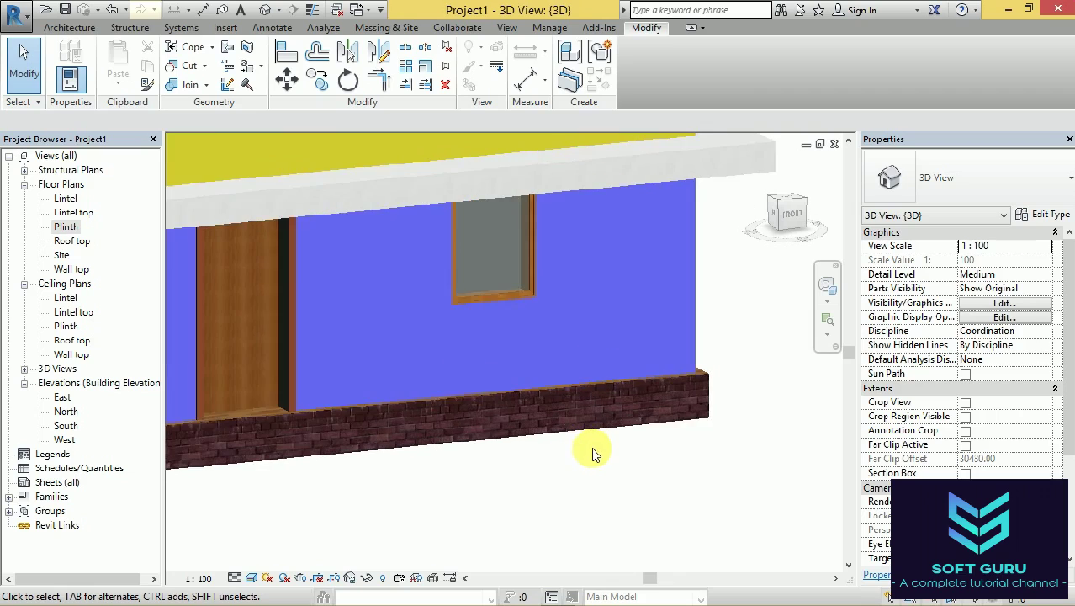
pyautogui.scroll(1, 524, 449)
pyautogui.scroll(2, 597, 444)
pyautogui.scroll(1, 595, 439)
pyautogui.scroll(1, 615, 329)
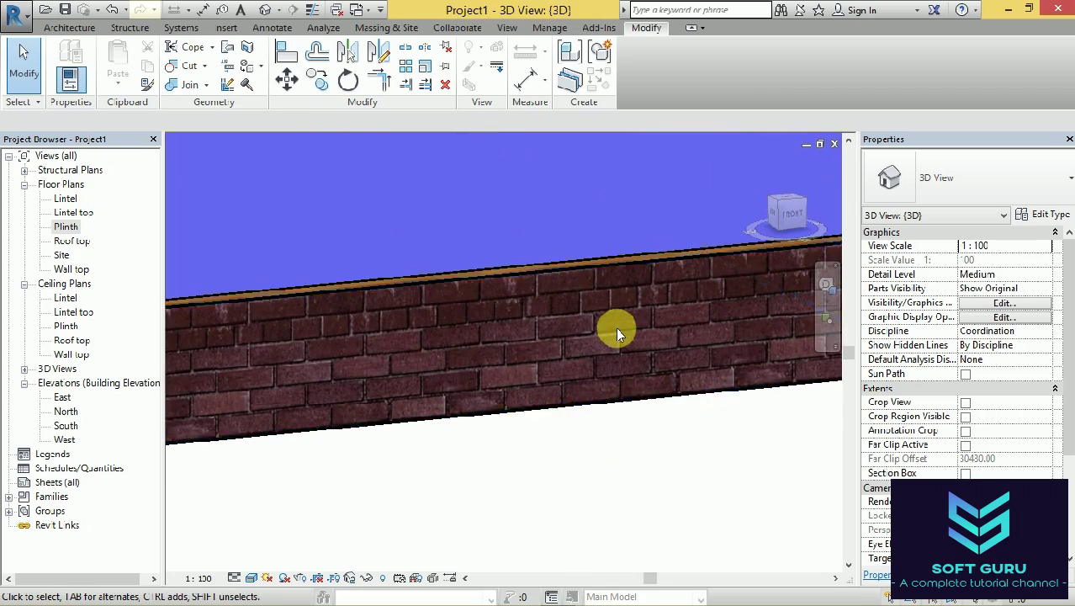
pyautogui.scroll(1, 616, 332)
pyautogui.scroll(-1, 617, 330)
pyautogui.scroll(-1, 617, 331)
pyautogui.scroll(-1, 614, 337)
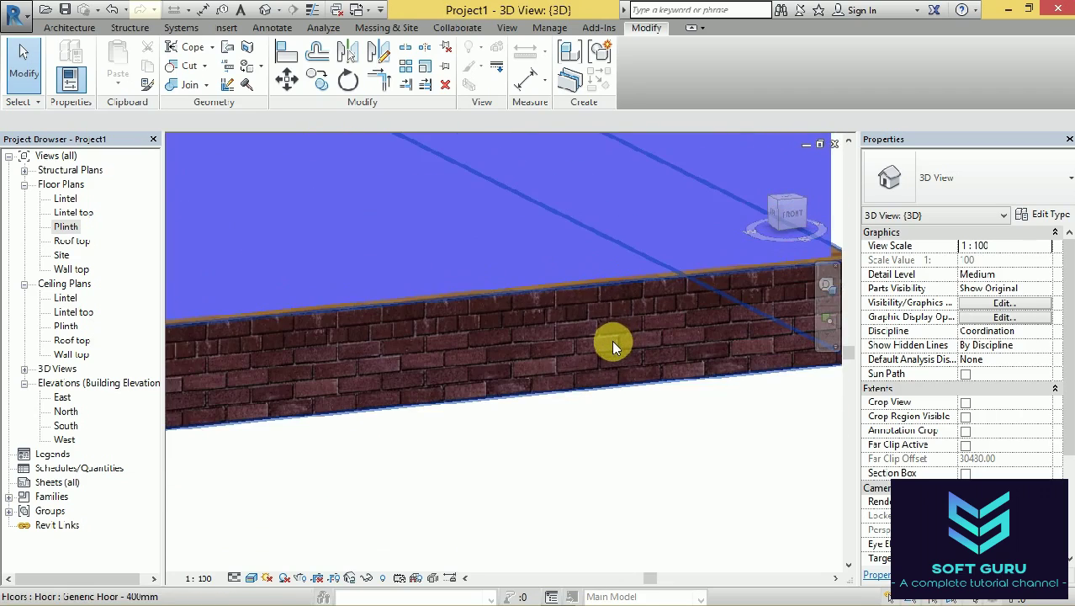
pyautogui.scroll(-1, 611, 346)
pyautogui.scroll(-2, 611, 353)
pyautogui.scroll(-2, 631, 378)
pyautogui.scroll(-1, 652, 416)
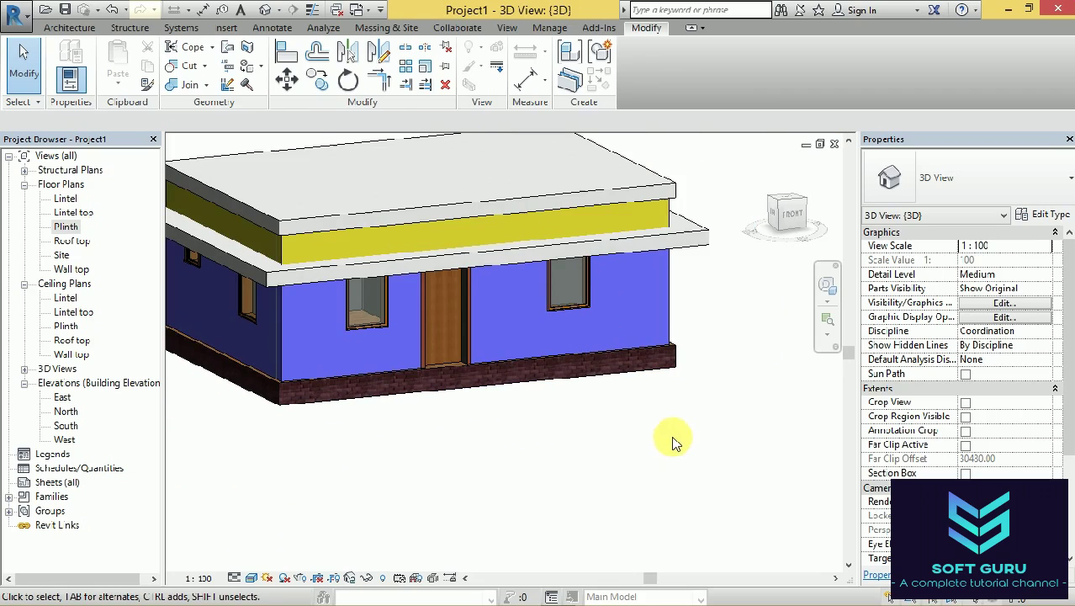
pyautogui.scroll(-2, 683, 444)
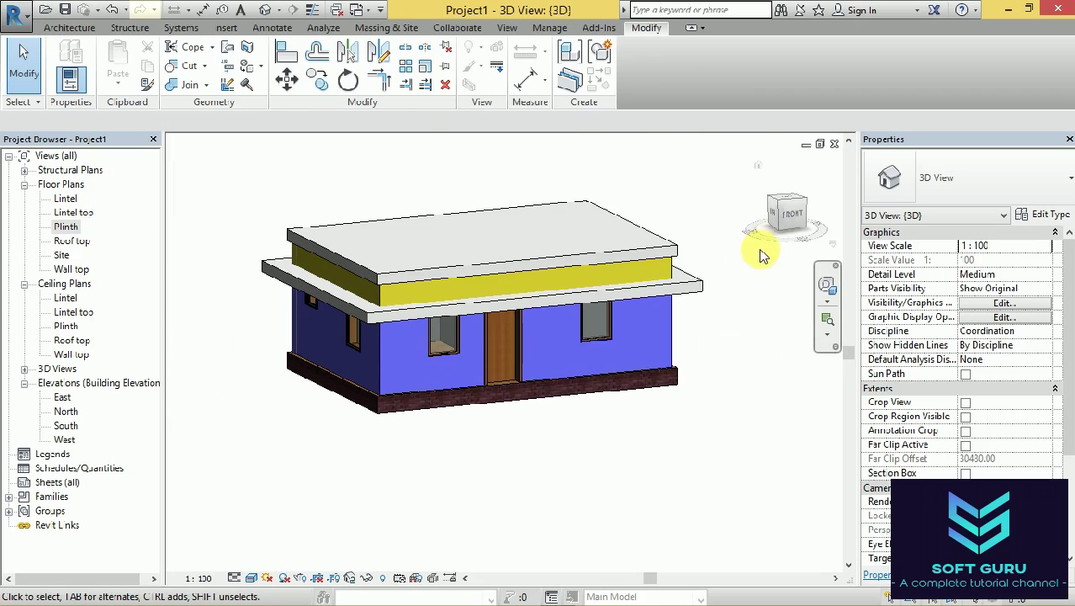
pyautogui.moveTo(772, 216)
pyautogui.mouseDown()
pyautogui.moveTo(776, 229)
pyautogui.moveTo(762, 219)
pyautogui.mouseUp()
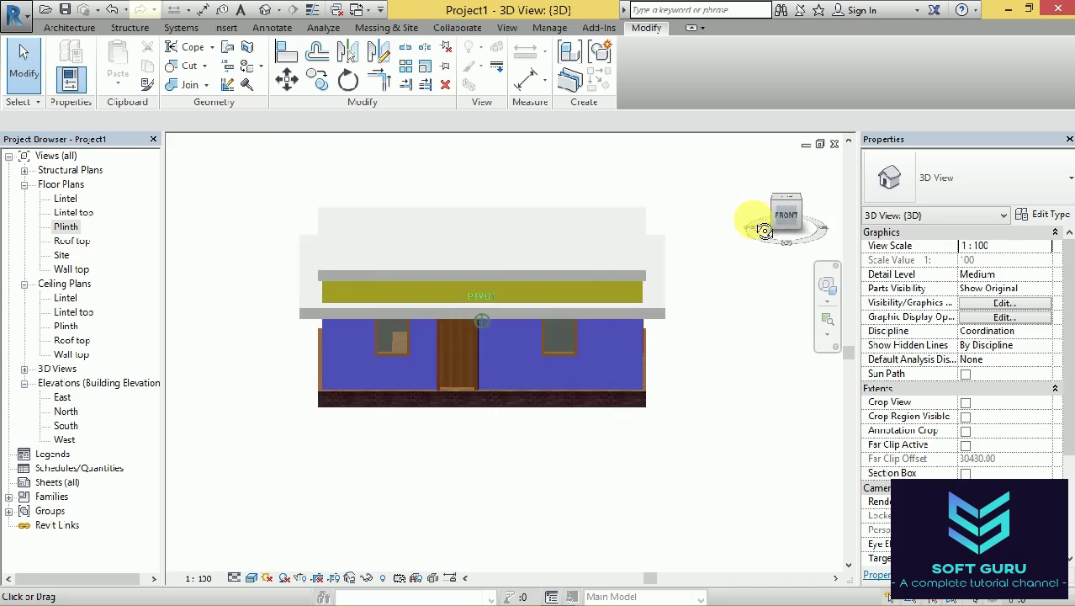
pyautogui.moveTo(766, 221)
pyautogui.mouseDown()
pyautogui.moveTo(753, 240)
pyautogui.moveTo(771, 245)
pyautogui.mouseUp()
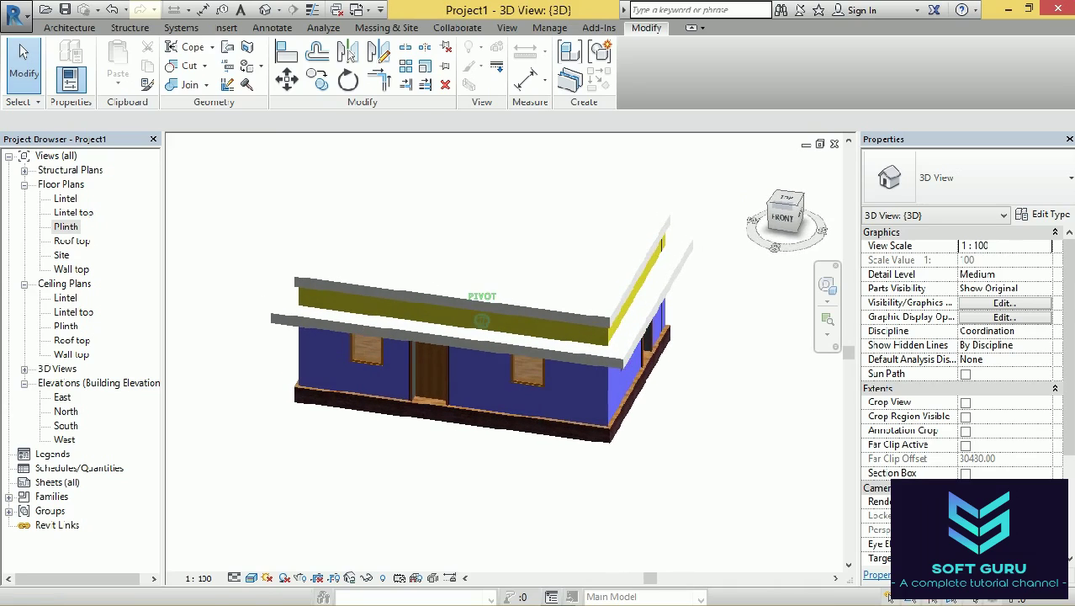
pyautogui.moveTo(772, 245); pyautogui.dragTo(743, 331)
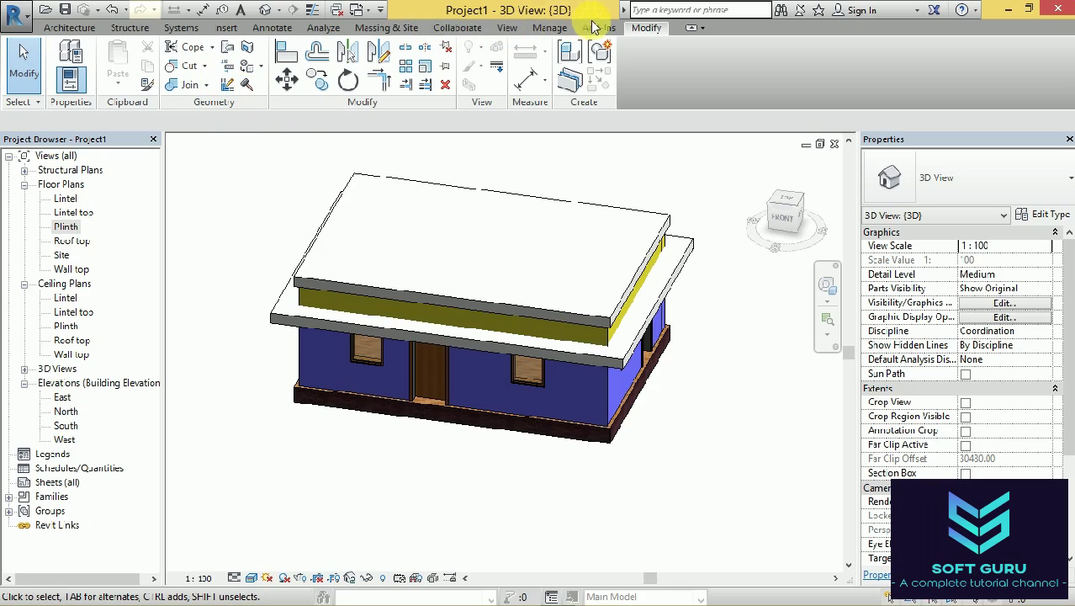
# Browse through the ribbon tabs, ending on Massing & Site.
pyautogui.click(554, 30)
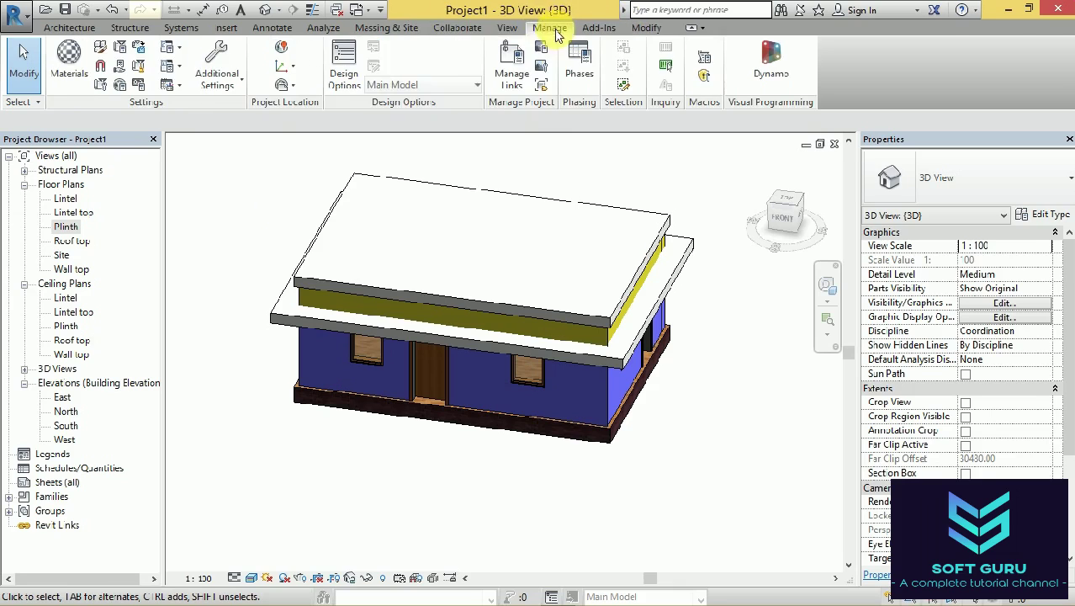
pyautogui.click(507, 28)
pyautogui.click(454, 27)
pyautogui.click(385, 28)
pyautogui.click(323, 27)
pyautogui.click(272, 28)
pyautogui.click(225, 28)
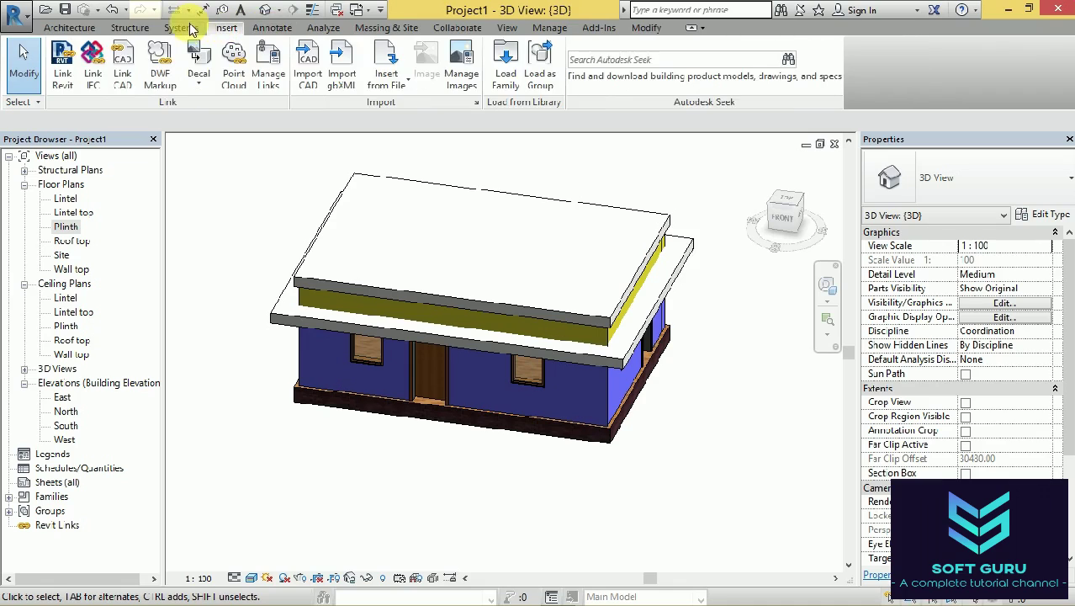
pyautogui.click(180, 28)
pyautogui.click(129, 28)
pyautogui.click(89, 30)
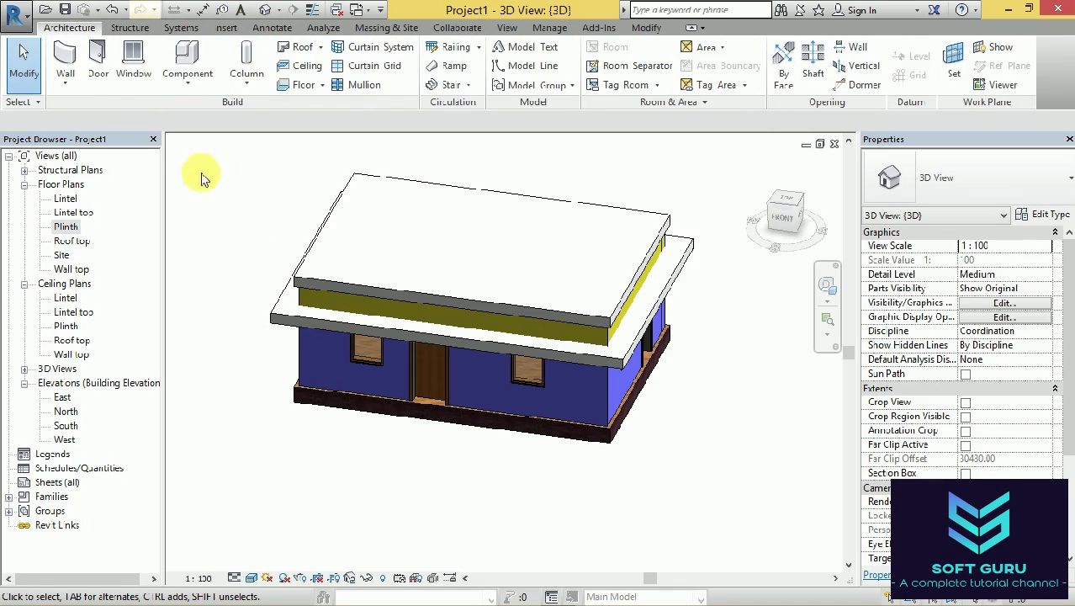
pyautogui.click(643, 28)
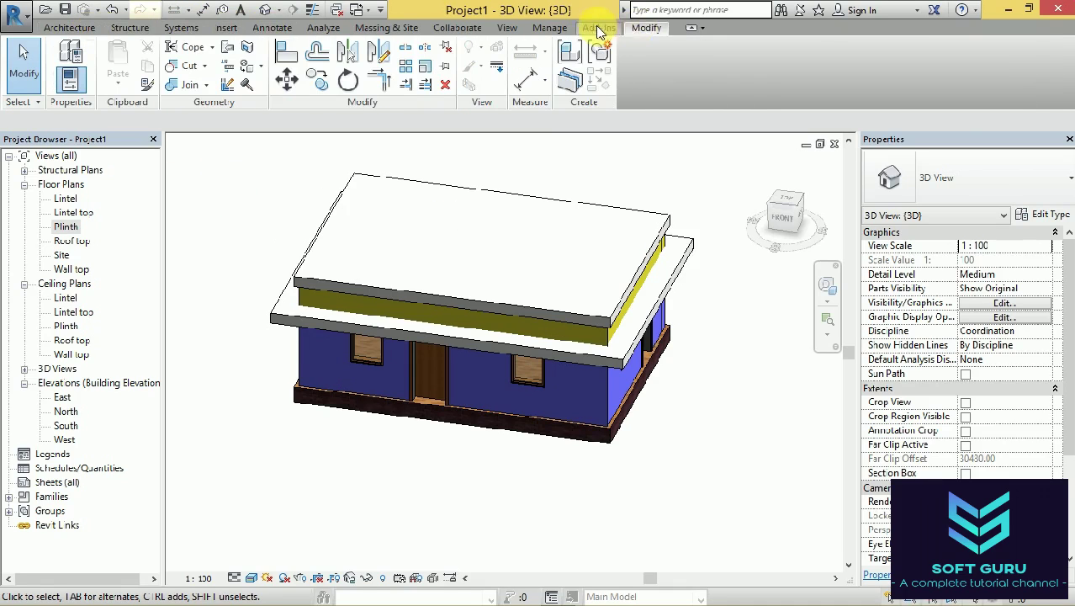
pyautogui.click(551, 28)
pyautogui.click(517, 30)
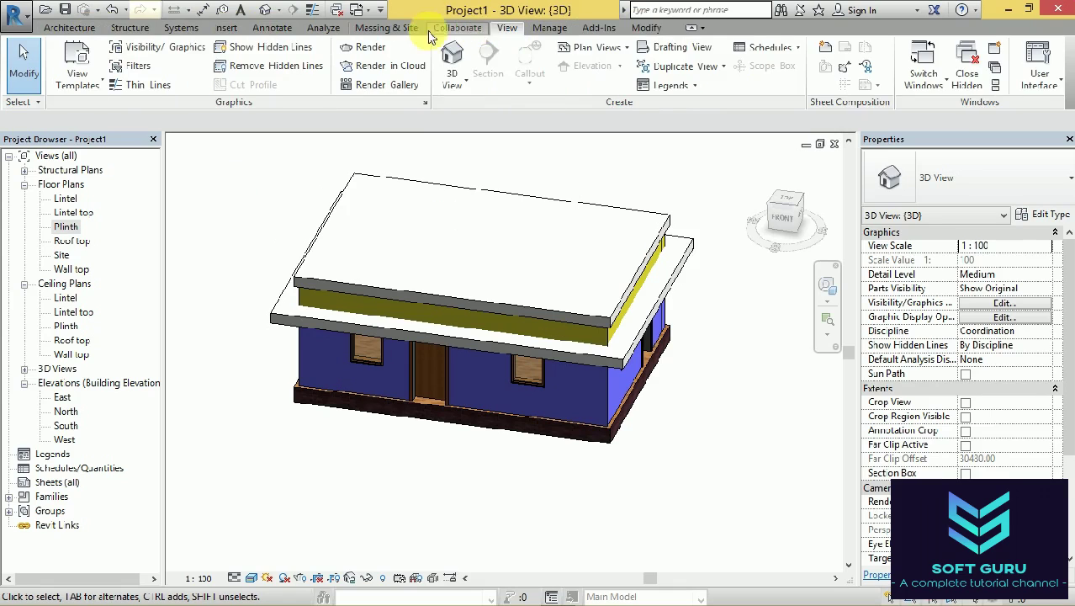
pyautogui.click(450, 27)
pyautogui.click(408, 30)
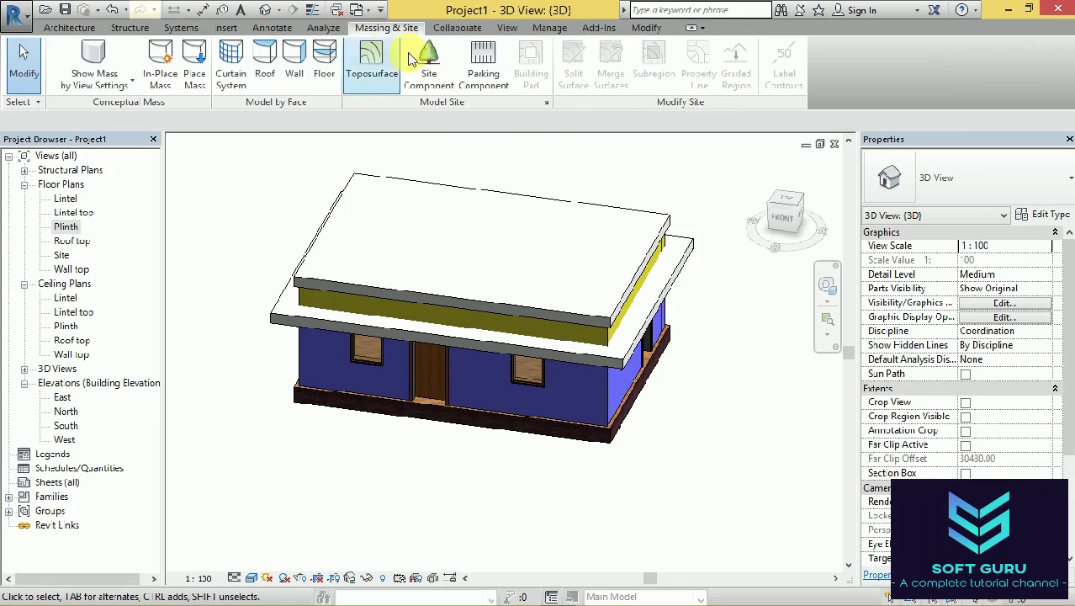
# Leave the site component placement and open the Plinth floor plan.
pyautogui.click(429, 64)
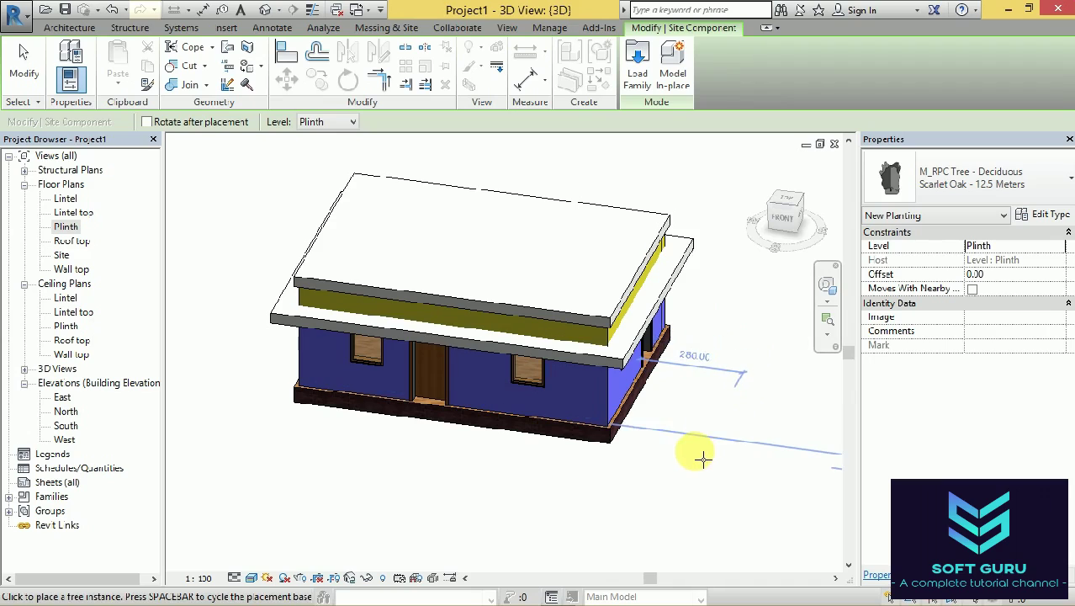
pyautogui.scroll(-2, 644, 433)
pyautogui.scroll(-2, 679, 420)
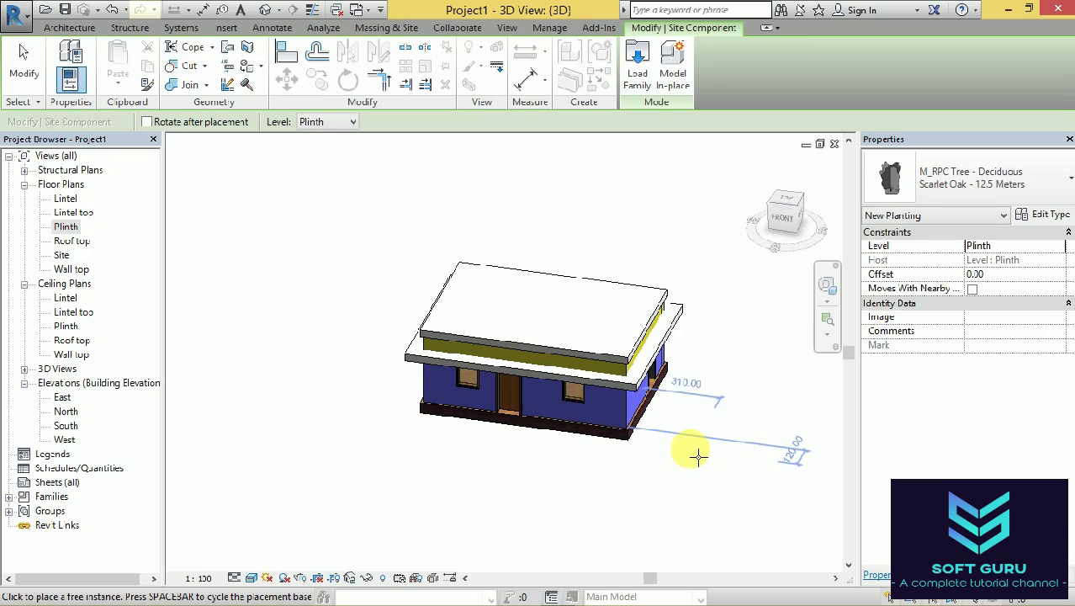
pyautogui.doubleClick(66, 226)
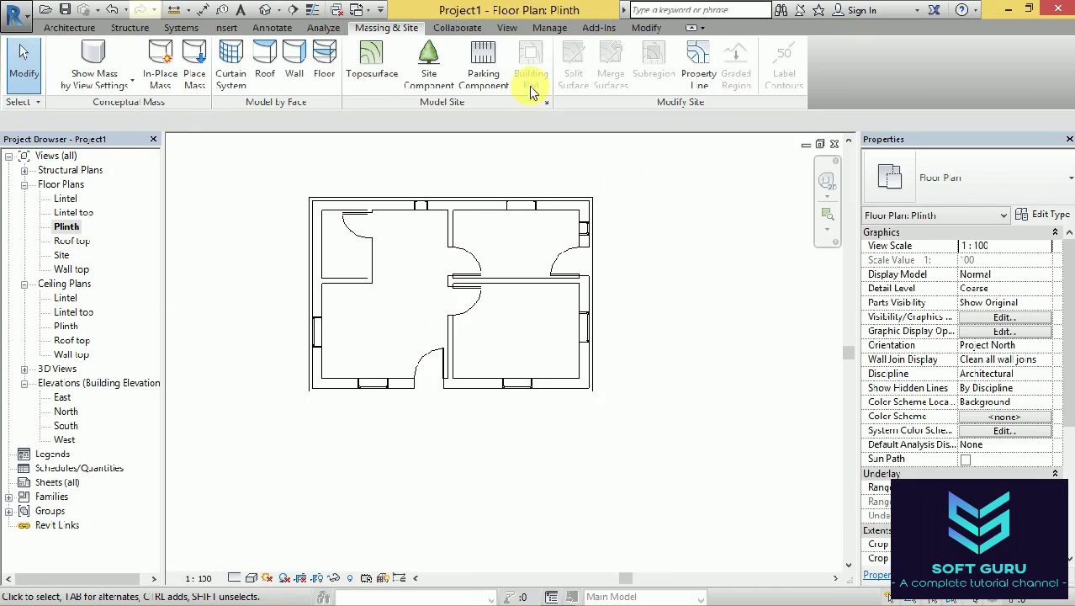
# Place a Scarlet Oak tree right of the house and reopen the default 3D view.
pyautogui.click(464, 93)
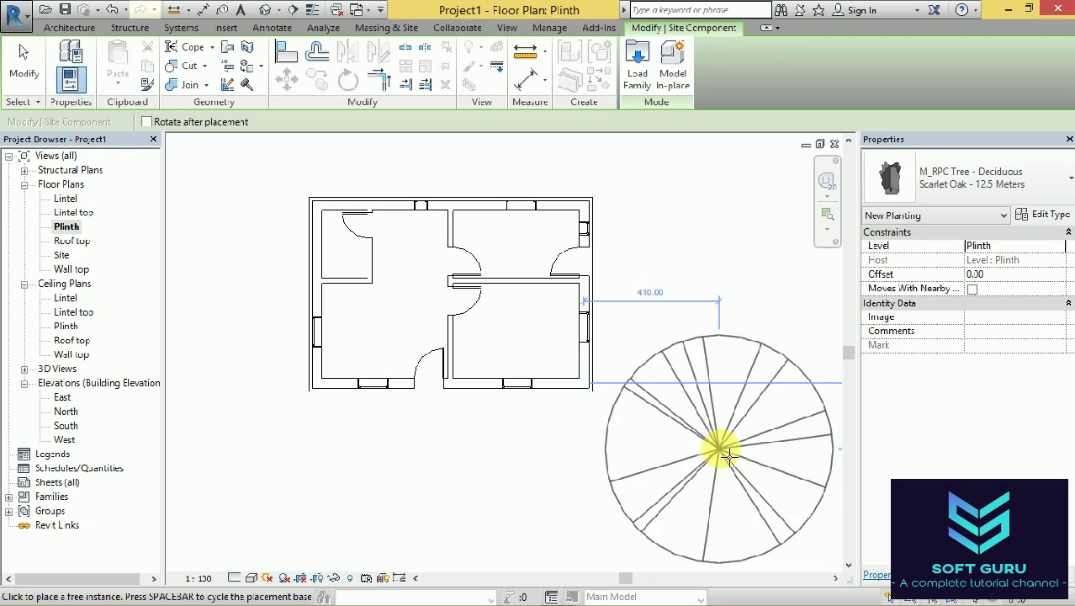
pyautogui.click(715, 458)
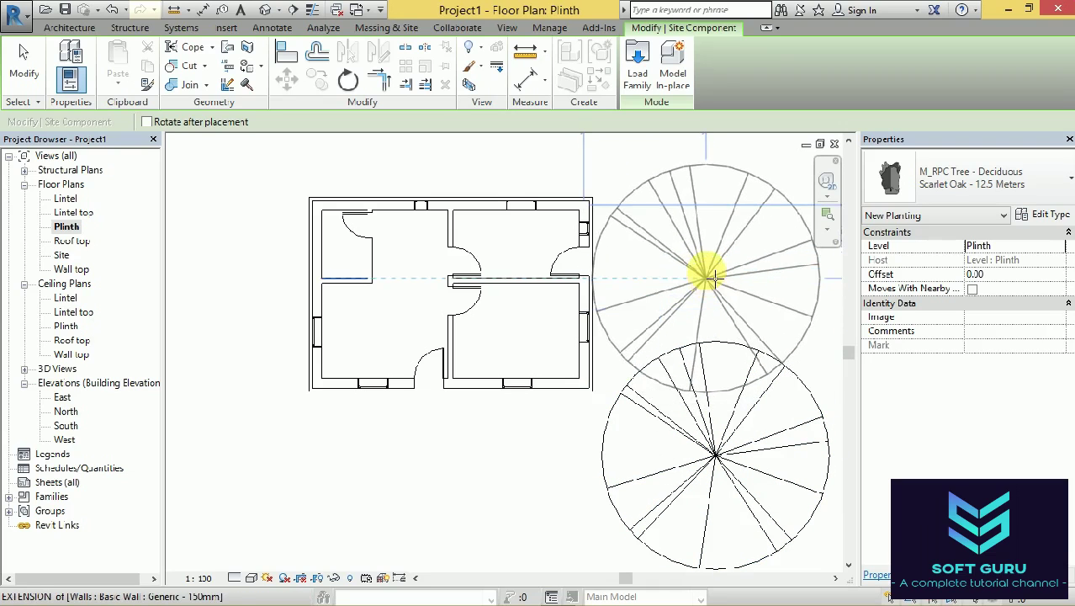
pyautogui.press('Escape')
pyautogui.click(507, 27)
pyautogui.click(452, 59)
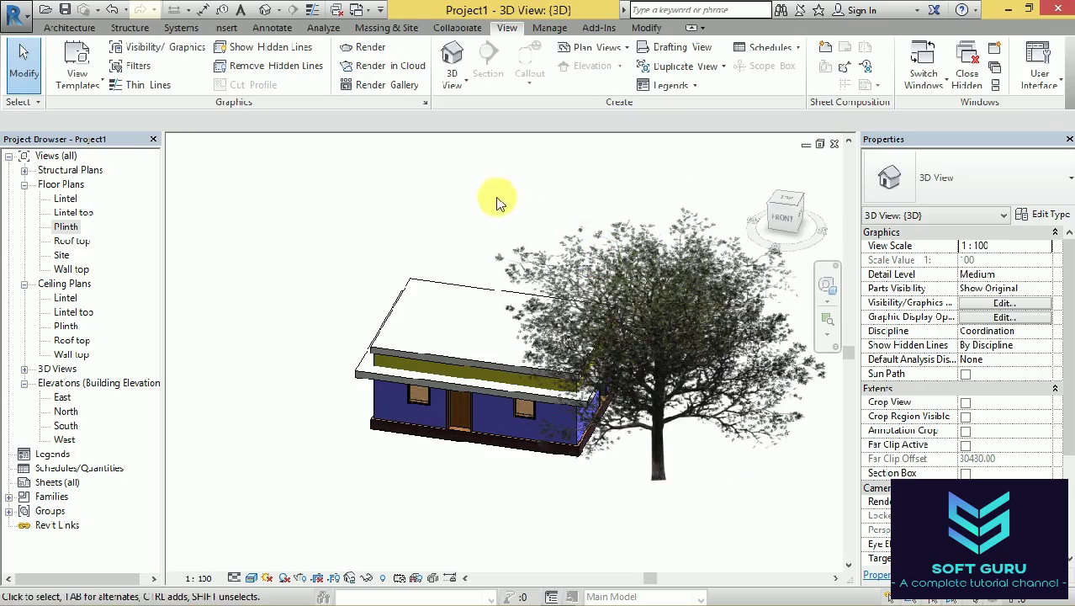
pyautogui.click(769, 219)
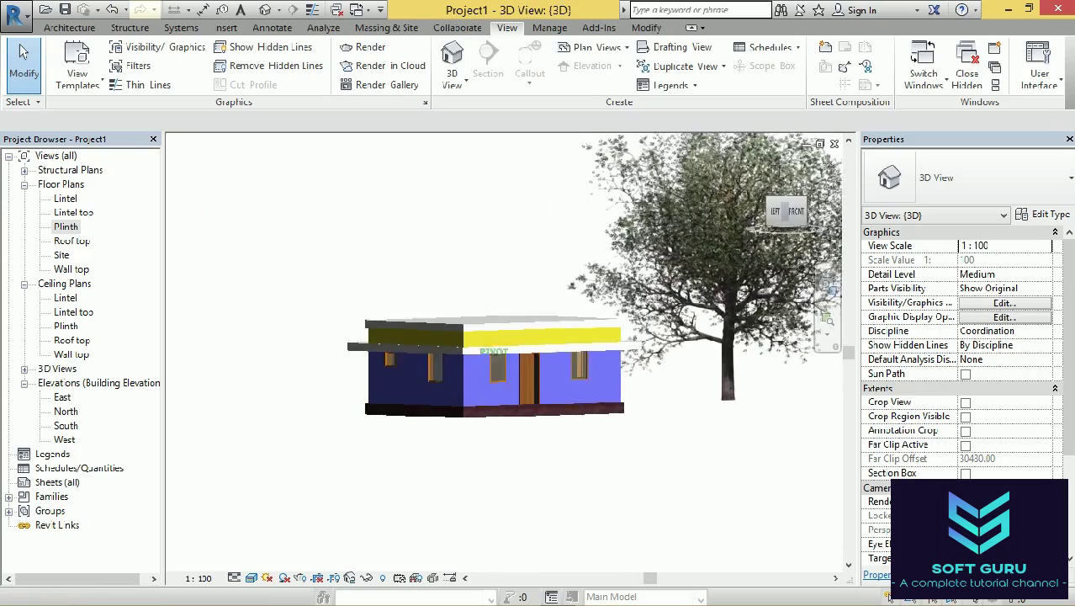
# Orbit the model to an elevated corner view with the ViewCube.
pyautogui.click(787, 202)
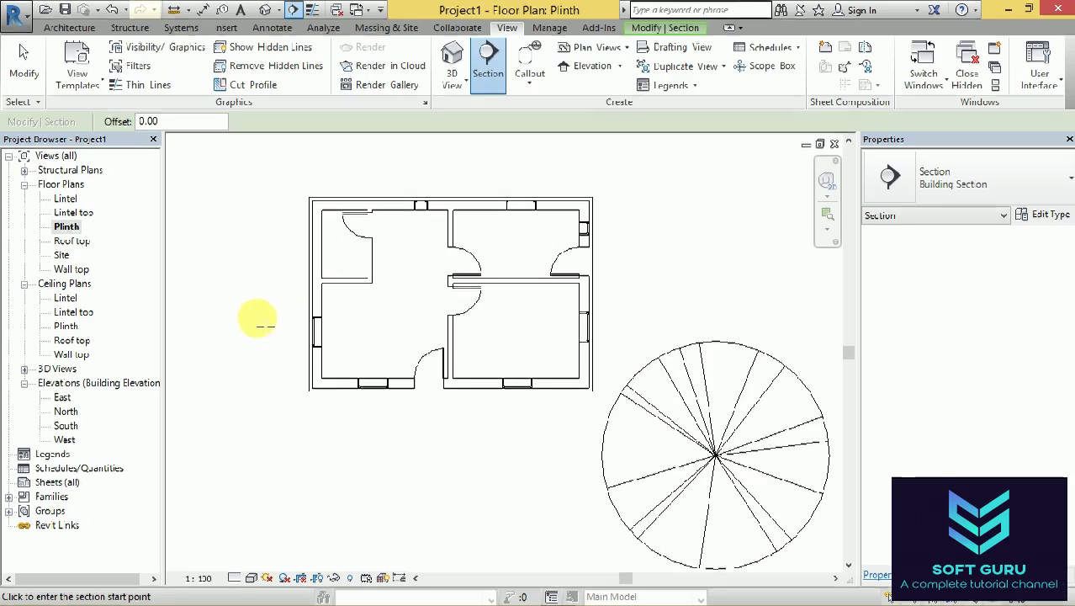
# Draw a vertical section line from above the house to below it.
pyautogui.click(438, 147)
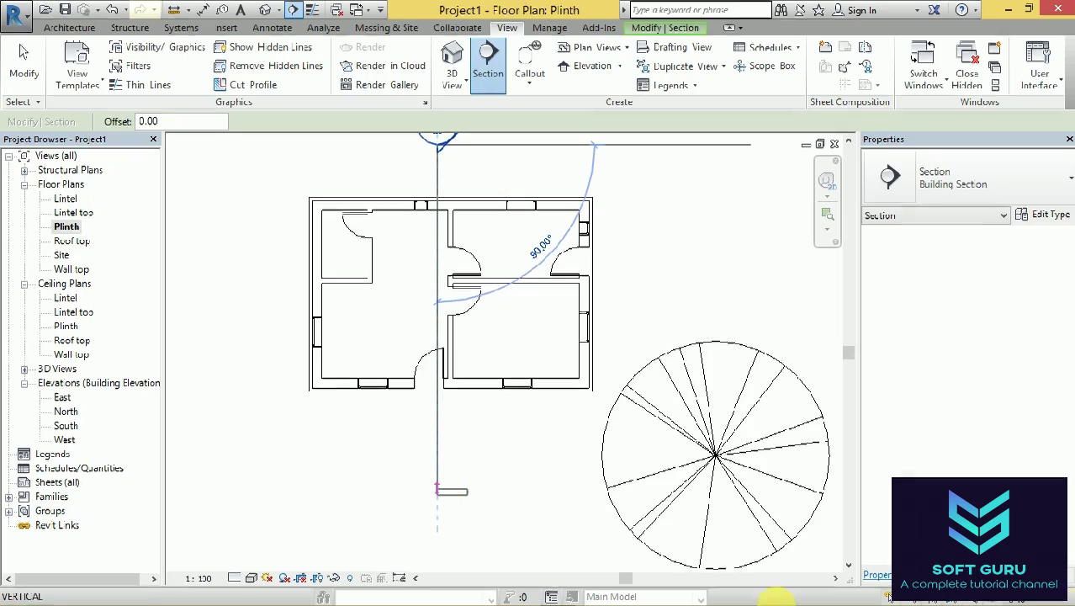
pyautogui.click(437, 490)
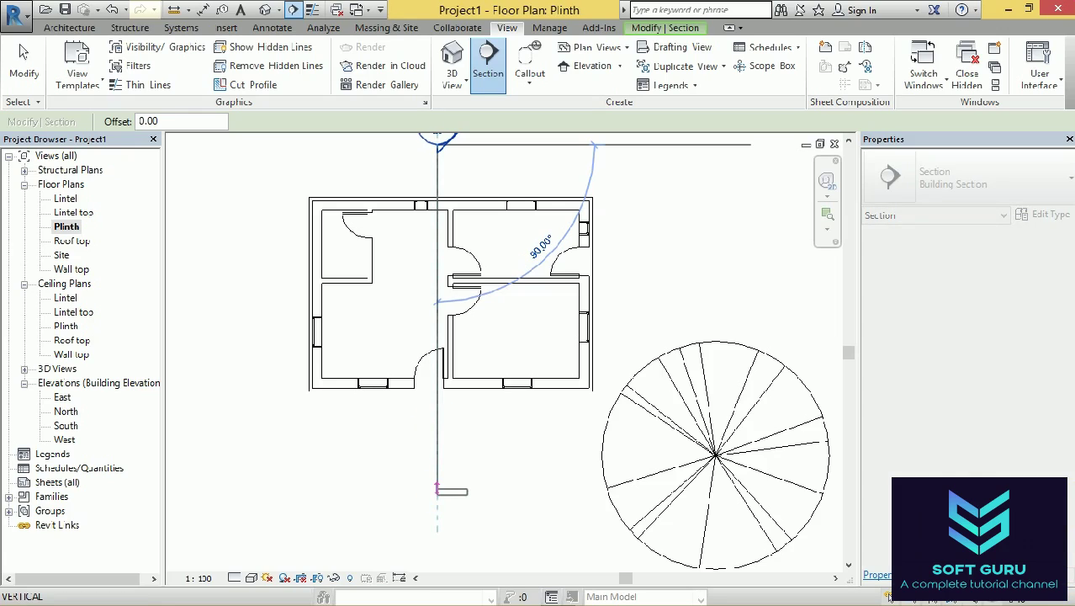
pyautogui.press('Escape')
# Open Section 1 to review the cut, then return to the Plinth floor plan.
pyautogui.scroll(-2, 324, 454)
pyautogui.click(341, 209)
pyautogui.doubleClick(428, 215)
pyautogui.scroll(2, 538, 353)
pyautogui.scroll(-2, 576, 392)
pyautogui.scroll(1, 505, 442)
pyautogui.scroll(2, 447, 427)
pyautogui.scroll(1, 461, 307)
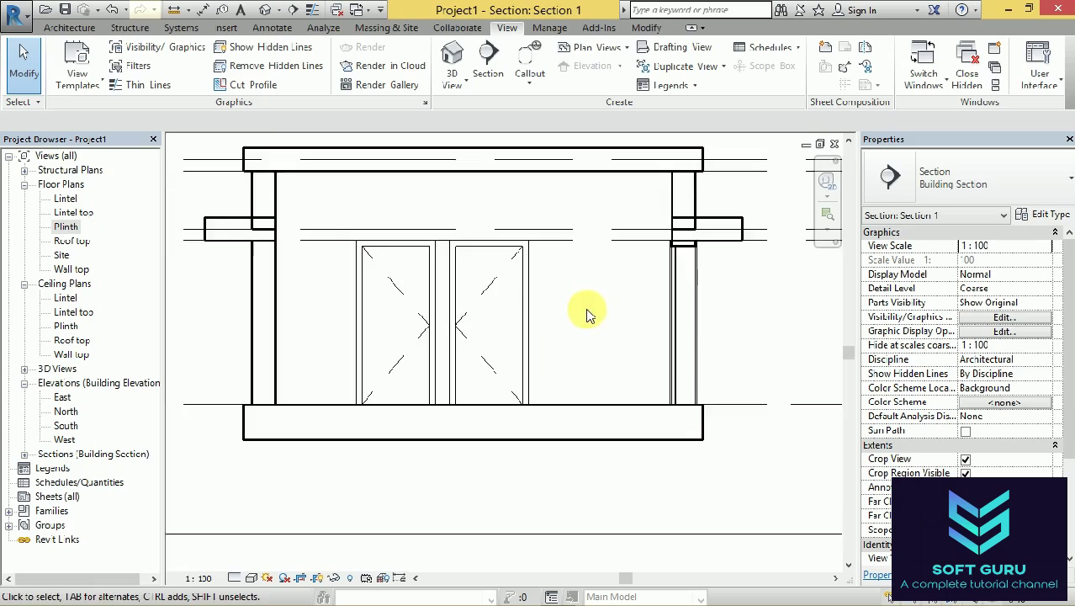
pyautogui.scroll(-3, 541, 226)
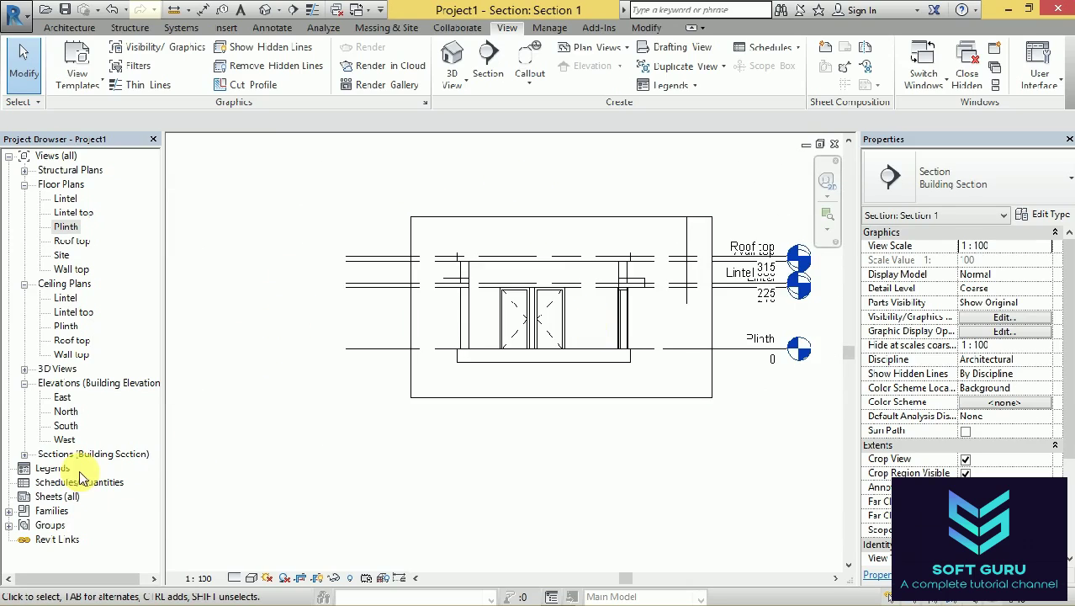
pyautogui.doubleClick(66, 226)
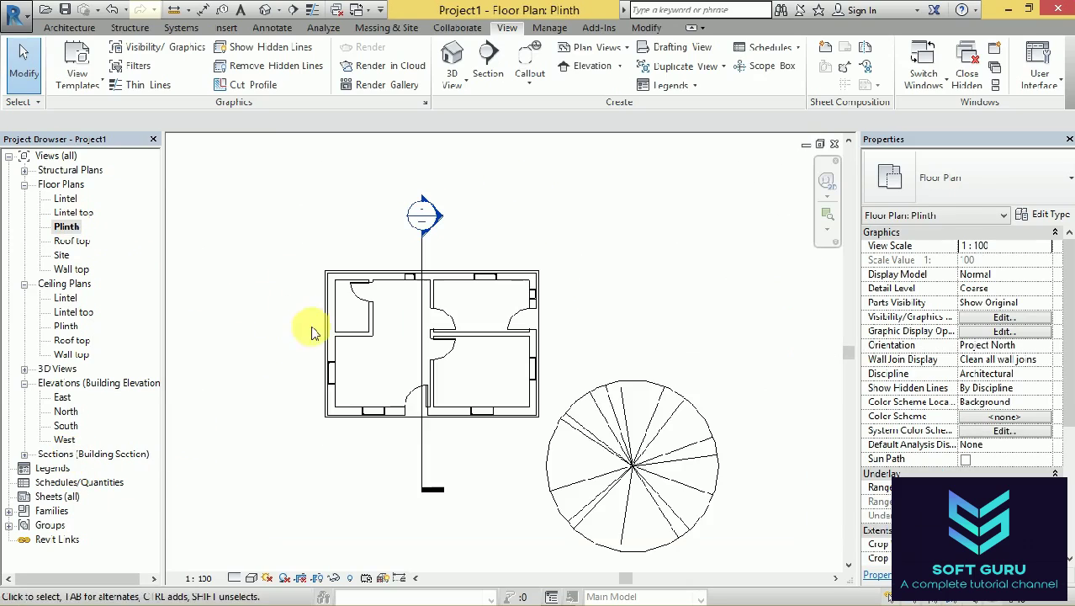
# Place a building elevation marker below the house.
pyautogui.scroll(1, 393, 357)
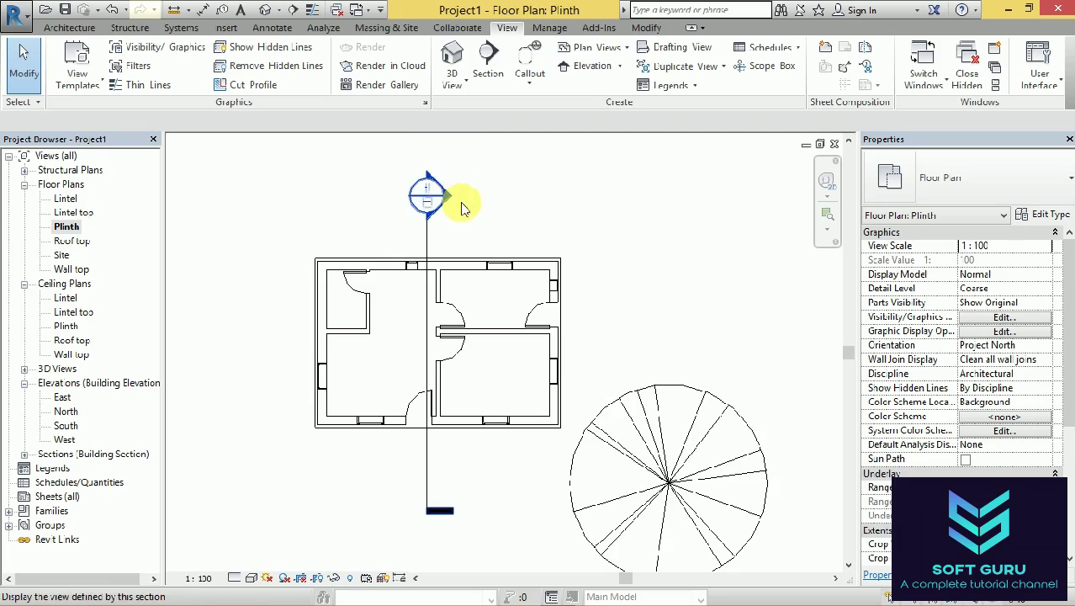
pyautogui.click(623, 67)
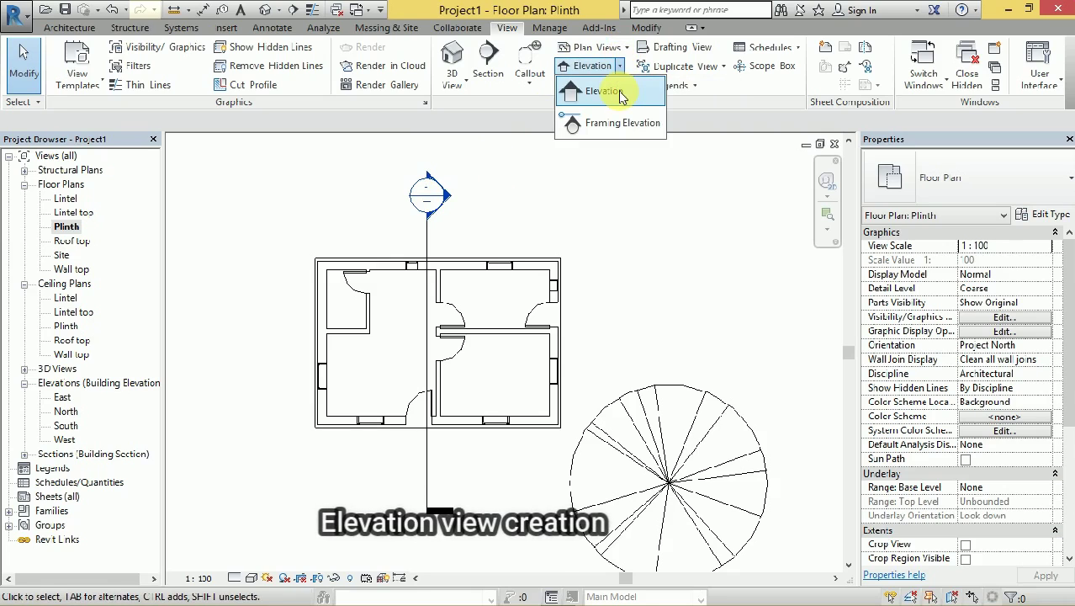
pyautogui.click(606, 91)
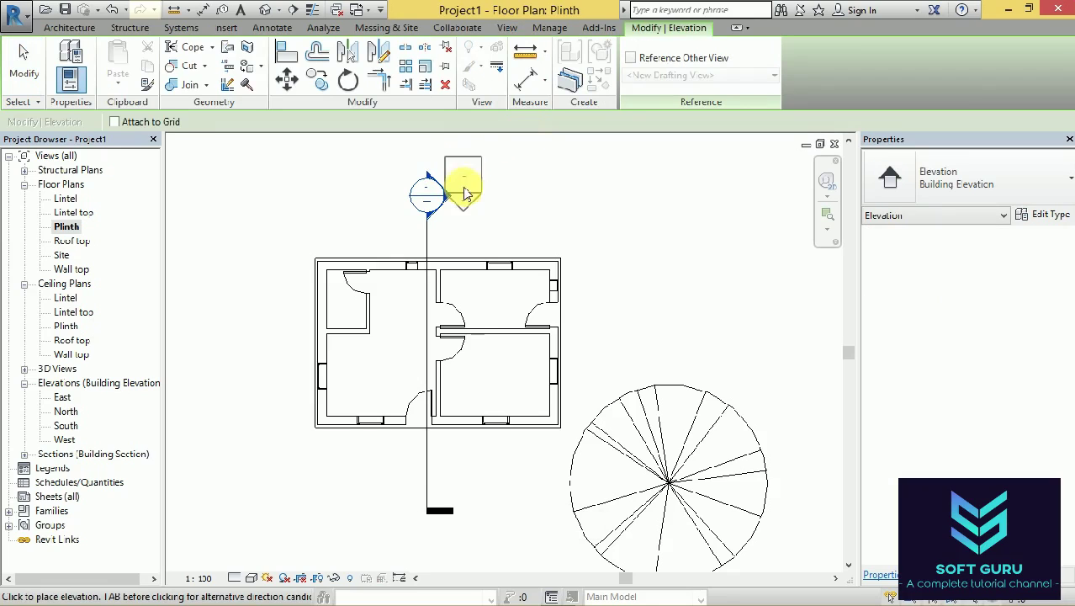
pyautogui.scroll(-2, 410, 370)
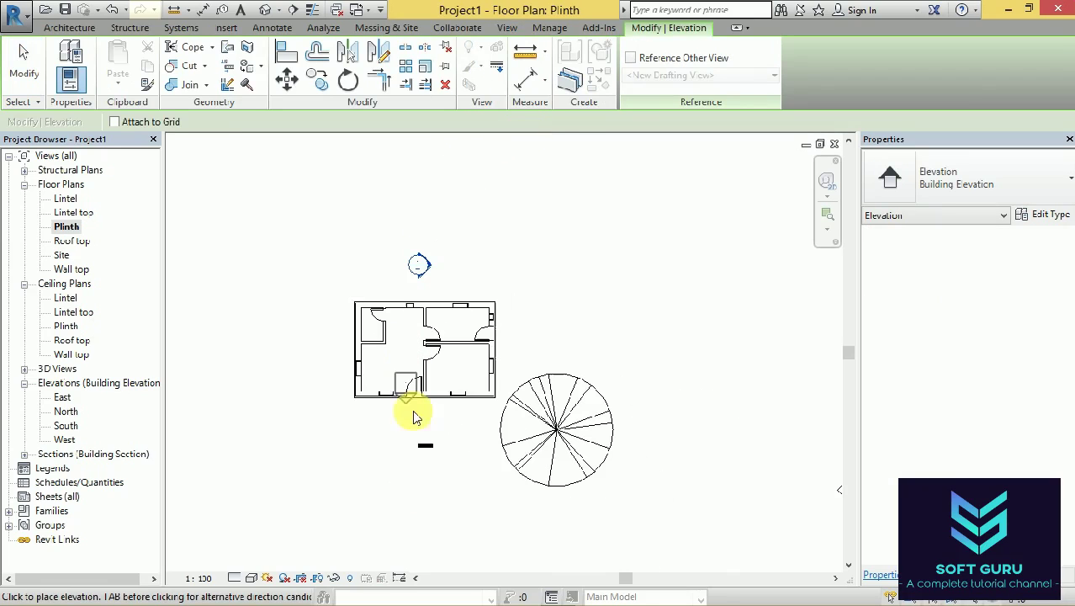
pyautogui.click(418, 485)
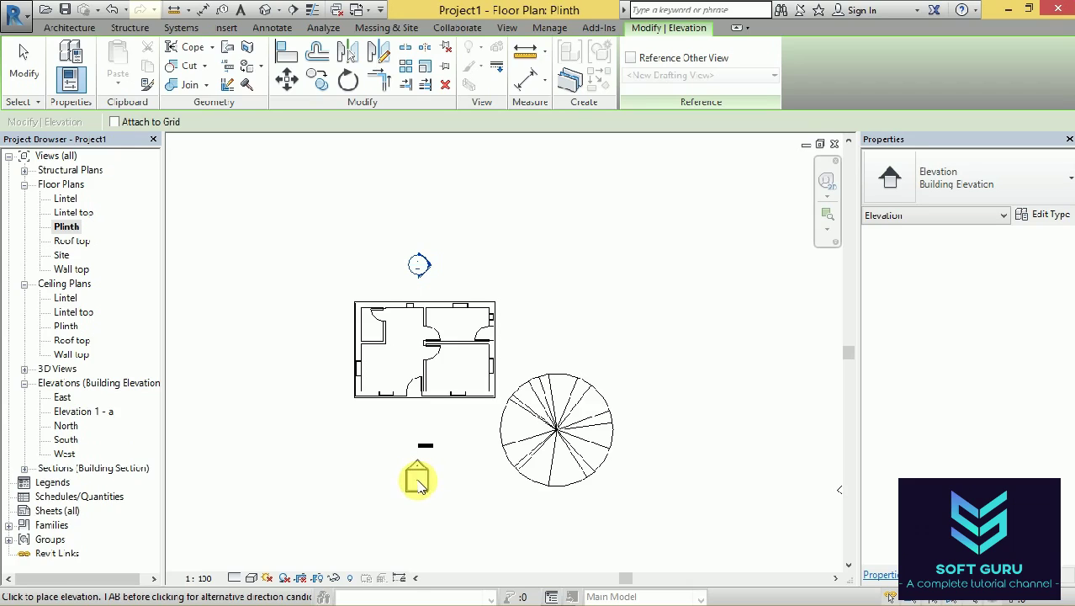
pyautogui.press('Escape')
pyautogui.press('Escape')
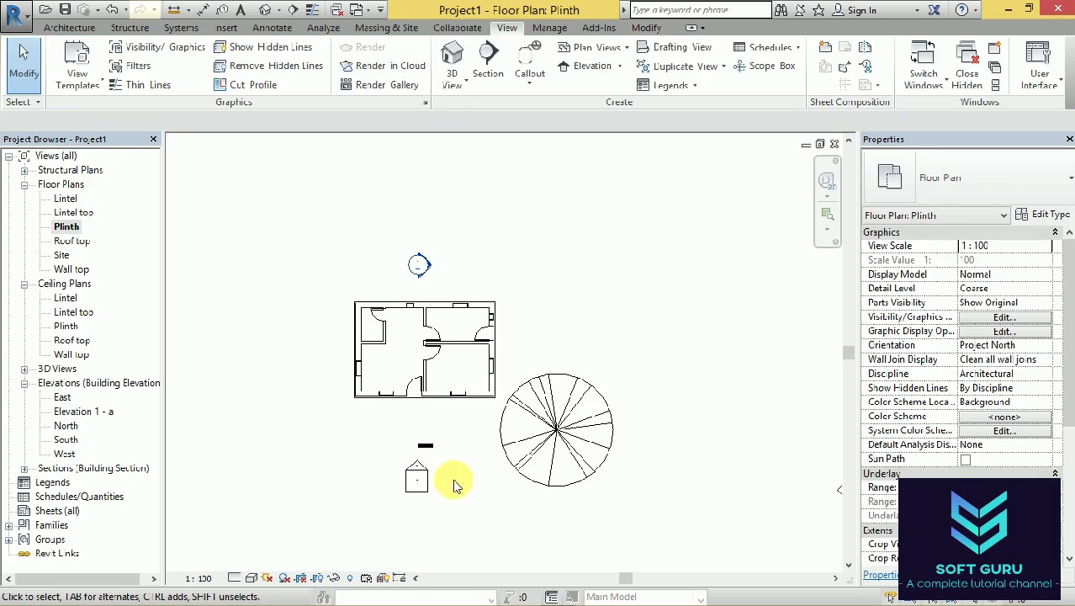
# Open and zoom around the Elevation 1 - a view, then select Plinth in the Project Browser.
pyautogui.click(415, 479)
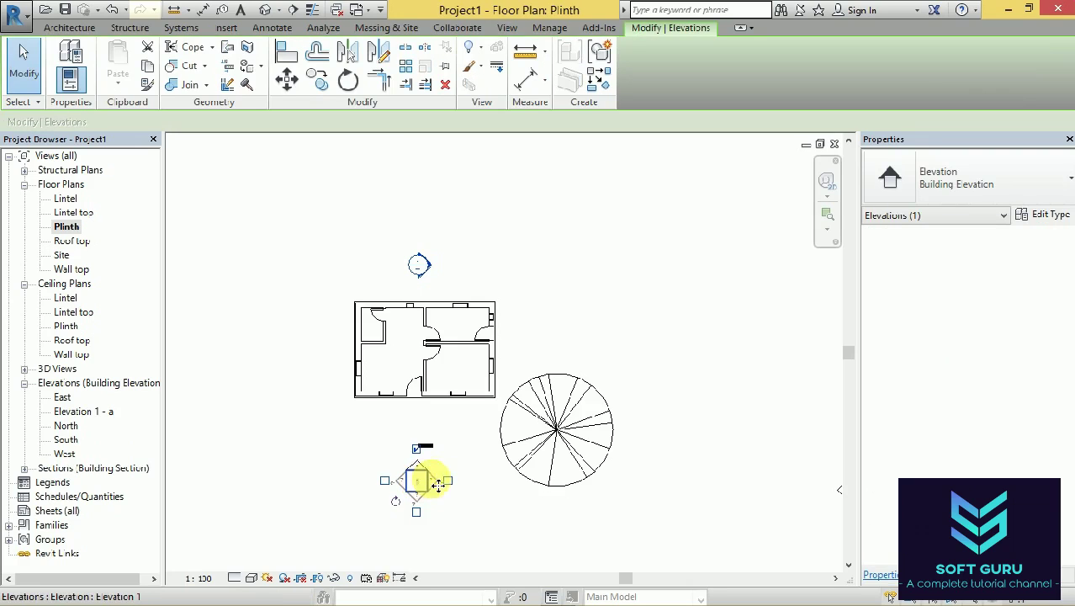
pyautogui.press('Escape')
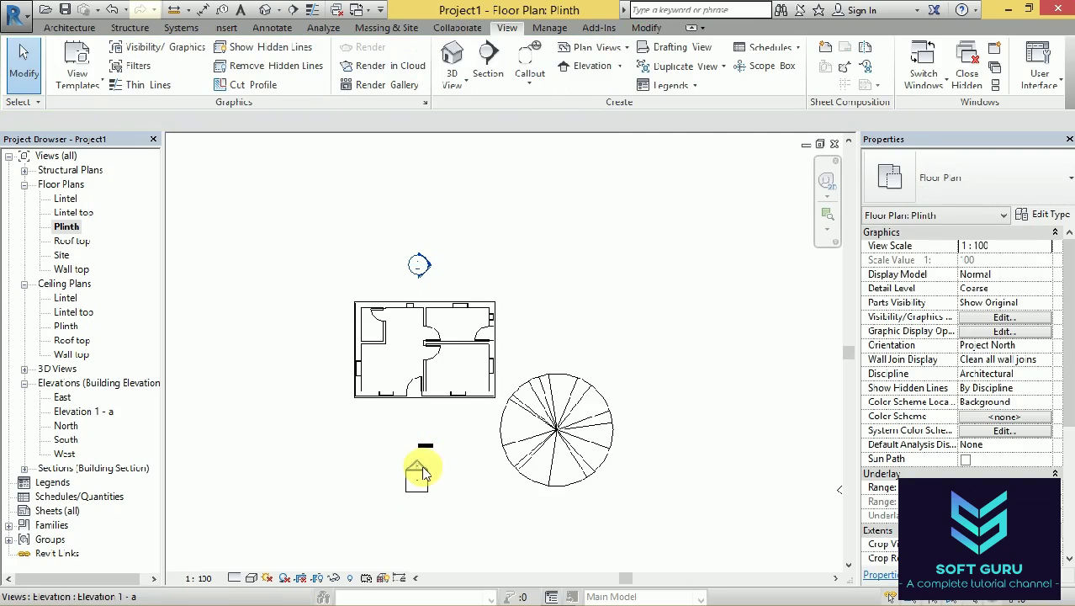
pyautogui.doubleClick(420, 474)
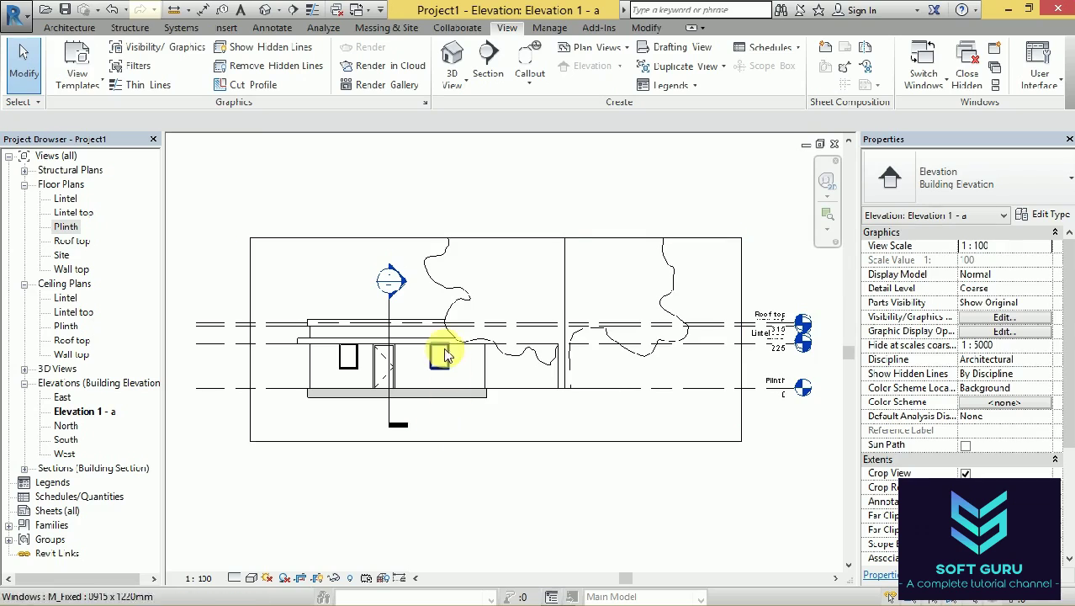
pyautogui.scroll(1, 329, 290)
pyautogui.scroll(1, 329, 291)
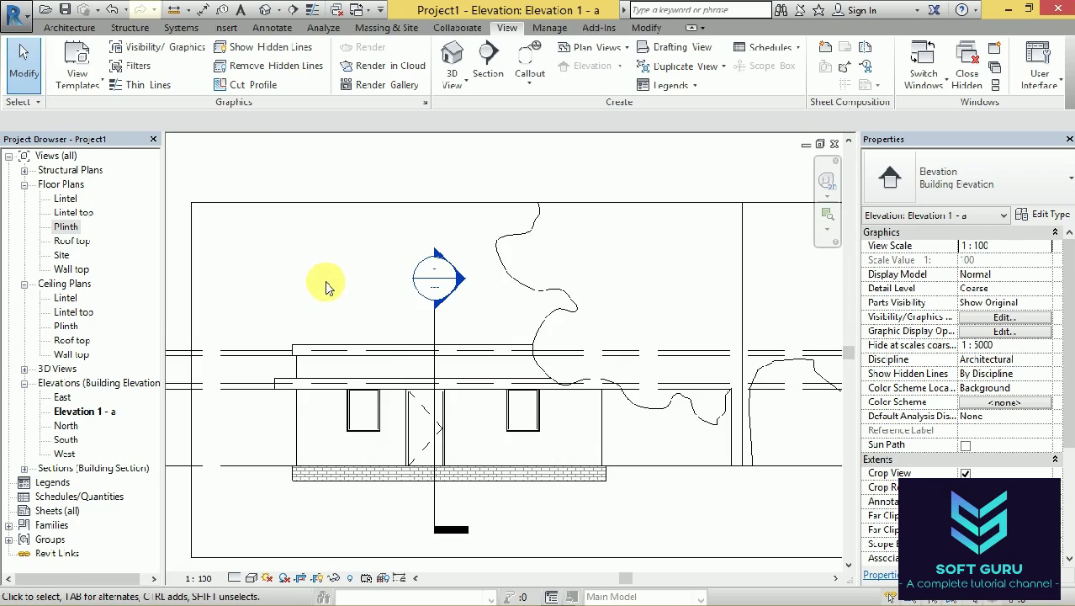
pyautogui.scroll(1, 416, 442)
pyautogui.scroll(1, 361, 429)
pyautogui.scroll(1, 374, 436)
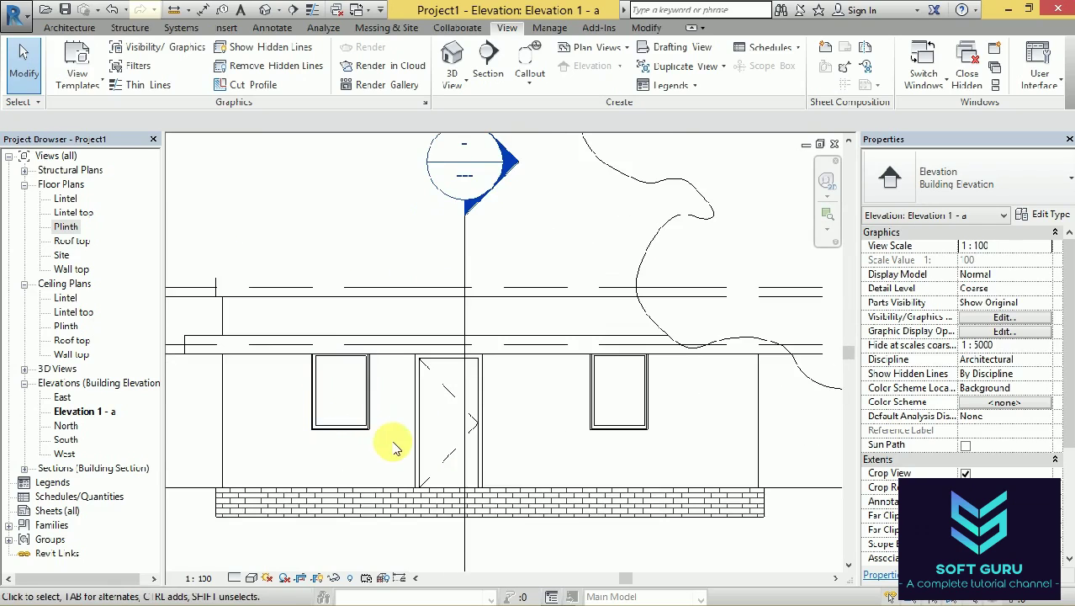
pyautogui.scroll(1, 391, 446)
pyautogui.scroll(-1, 394, 449)
pyautogui.scroll(1, 392, 450)
pyautogui.scroll(-1, 389, 452)
pyautogui.scroll(-1, 386, 452)
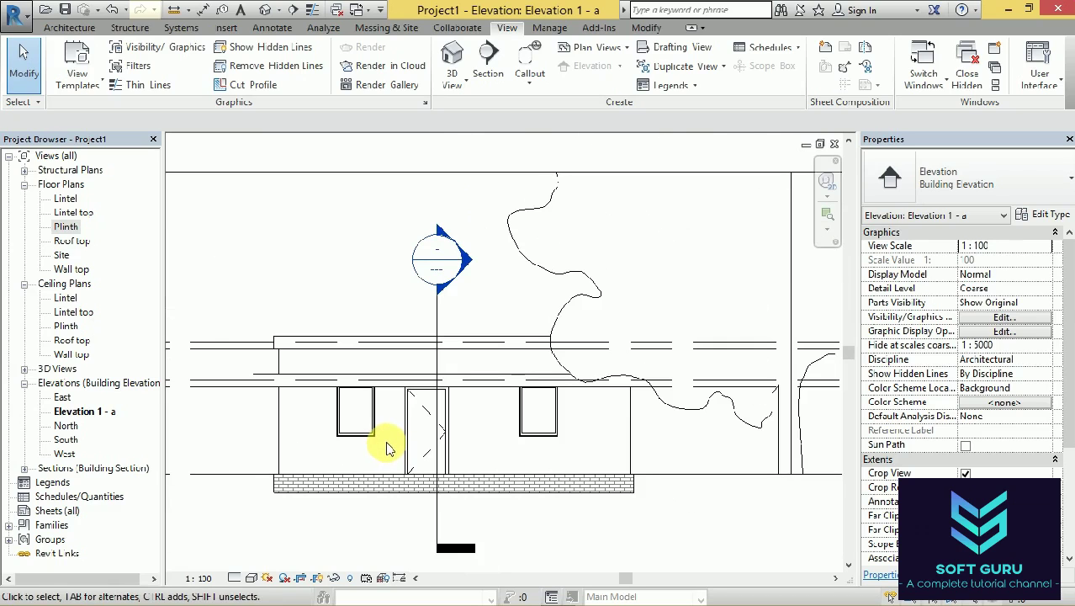
pyautogui.scroll(-1, 391, 446)
pyautogui.scroll(-1, 355, 453)
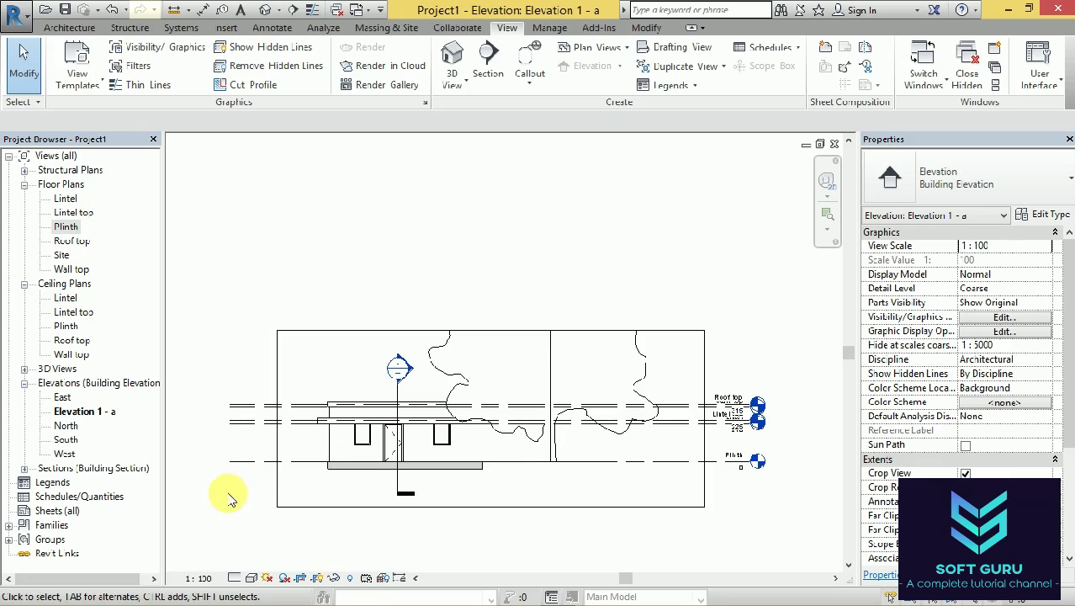
pyautogui.scroll(1, 239, 513)
pyautogui.scroll(1, 249, 513)
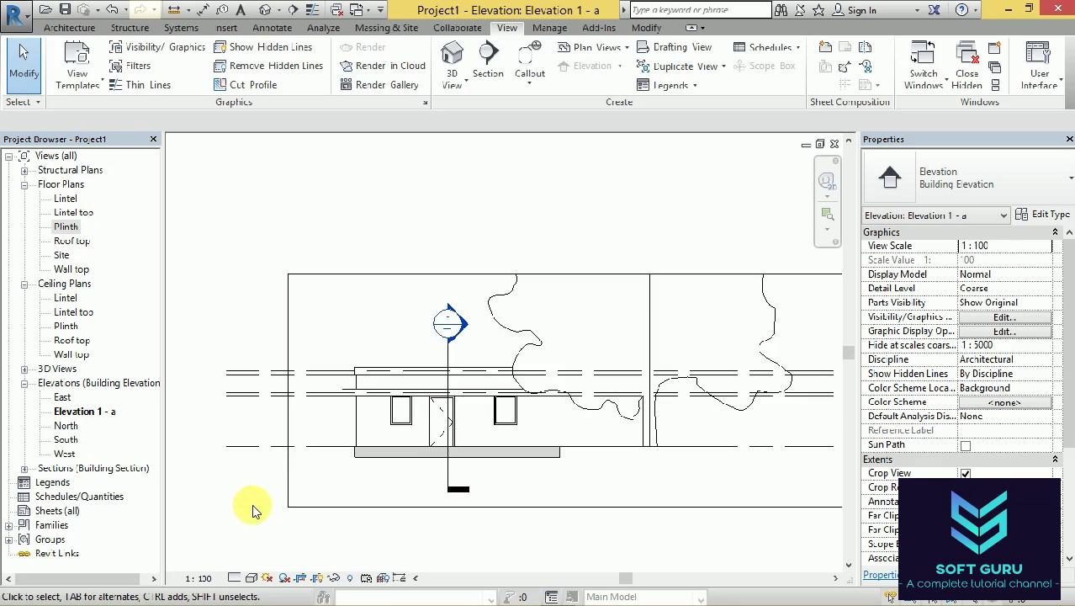
pyautogui.scroll(-1, 254, 508)
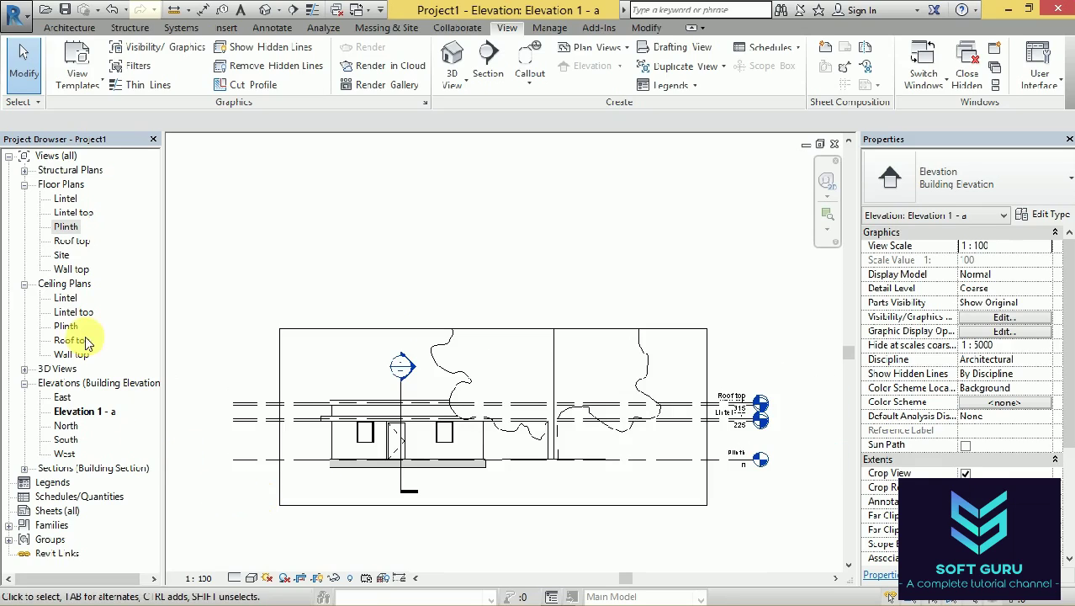
pyautogui.click(70, 229)
# Dismiss the 3D View dropdown and reopen the Plinth floor plan showing house and tree.
pyautogui.doubleClick(71, 228)
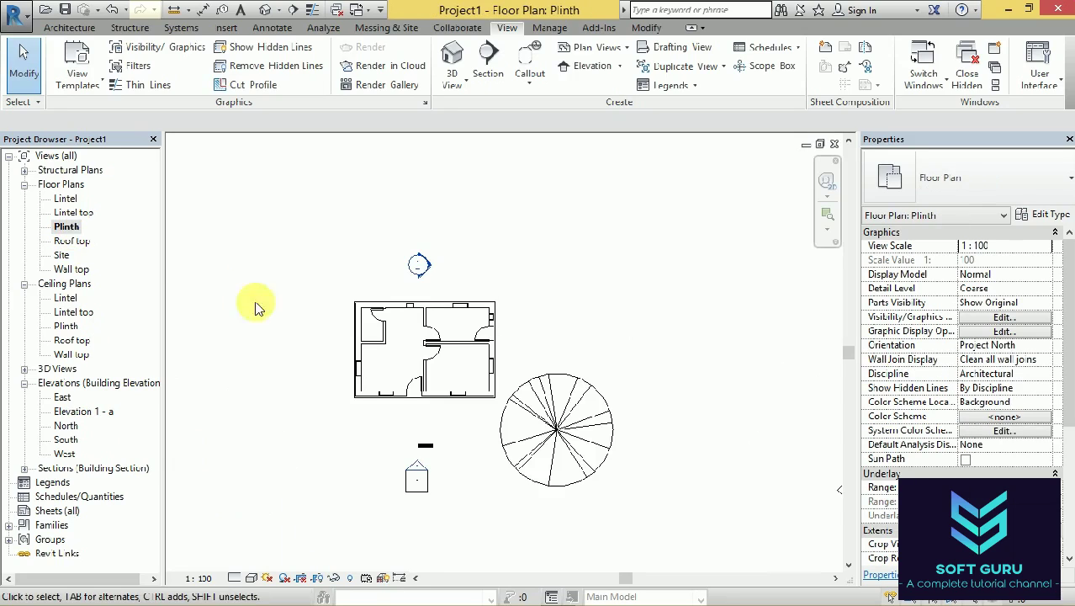
pyautogui.scroll(1, 402, 367)
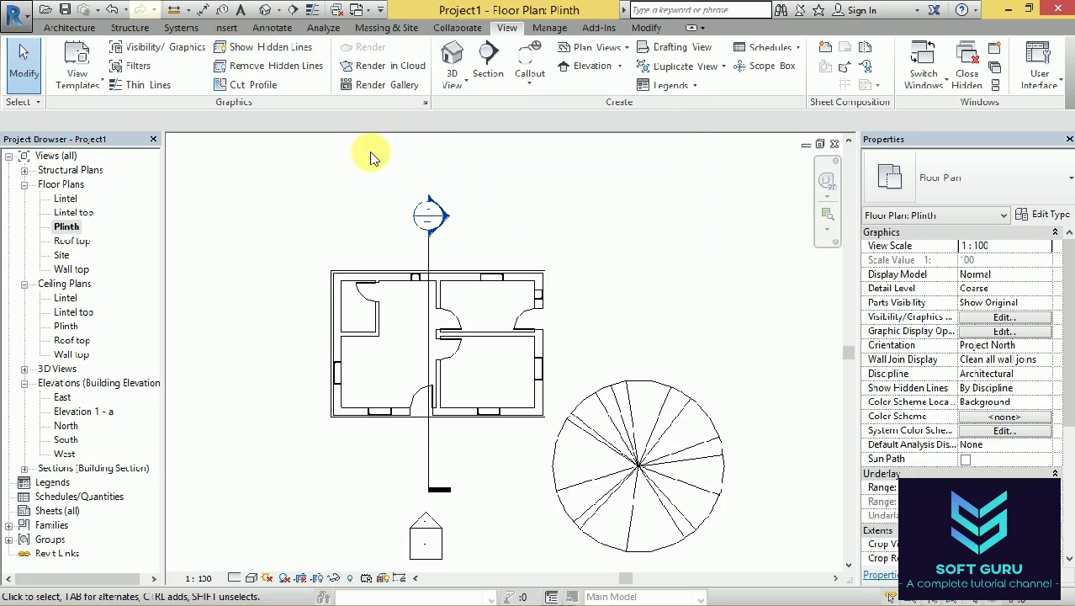
pyautogui.click(448, 55)
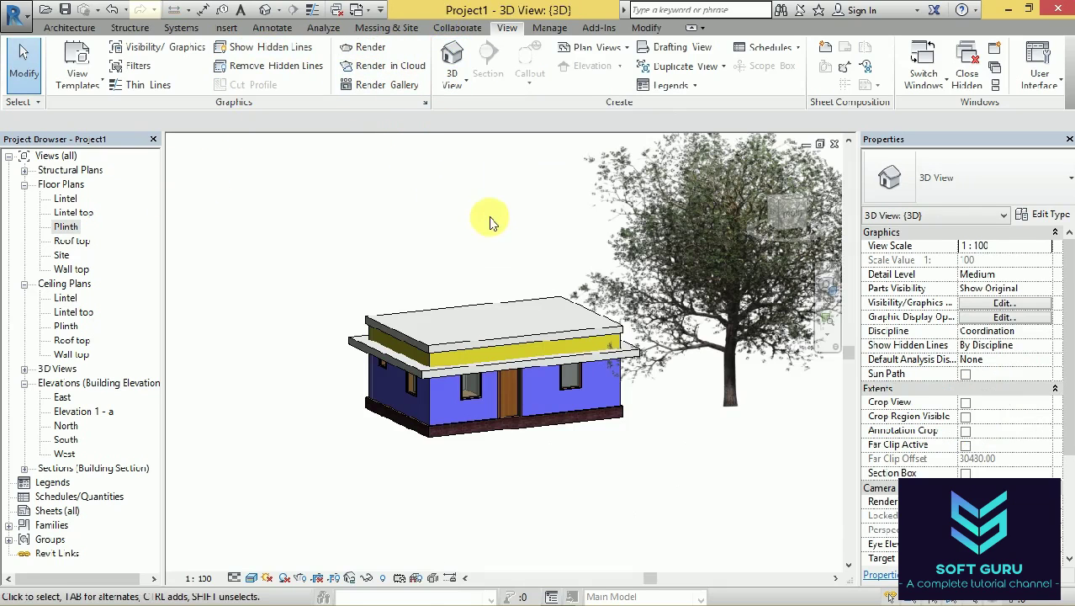
pyautogui.scroll(-2, 367, 265)
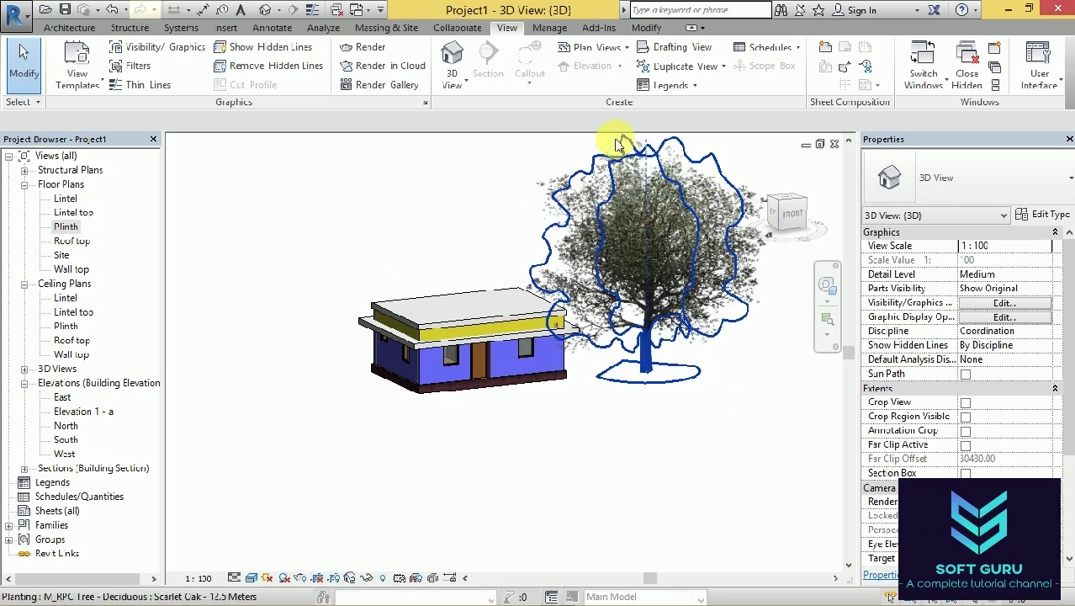
pyautogui.click(455, 87)
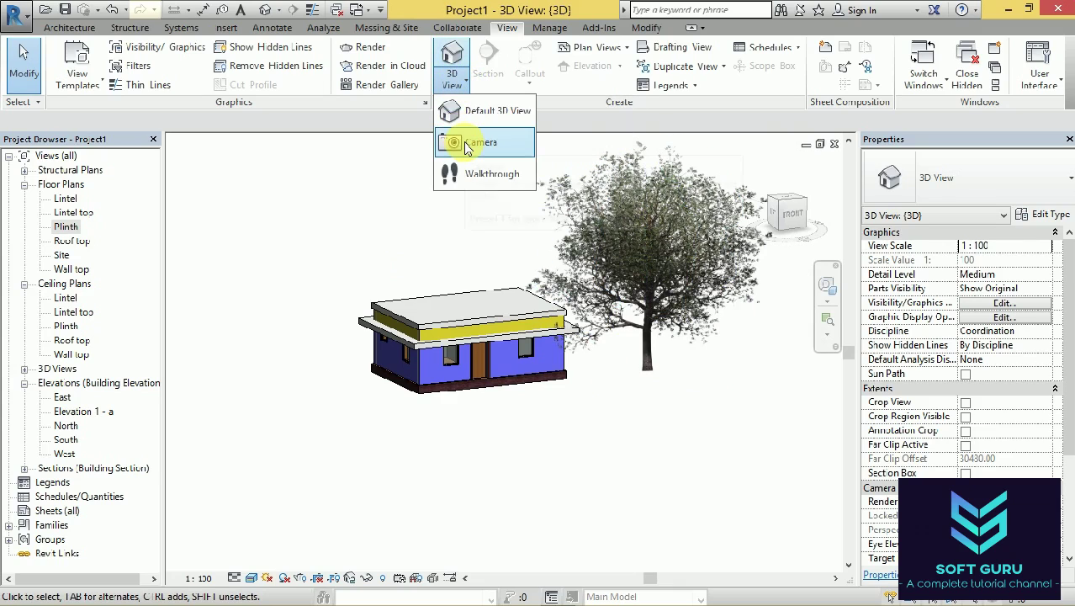
pyautogui.click(74, 230)
pyautogui.click(74, 230)
pyautogui.doubleClick(74, 228)
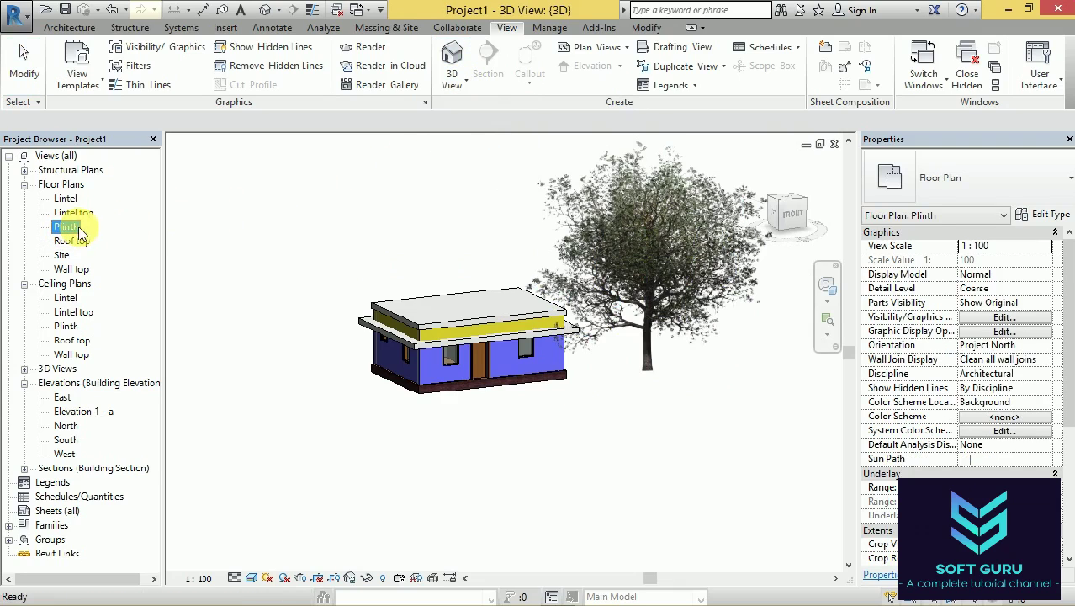
pyautogui.scroll(-1, 384, 228)
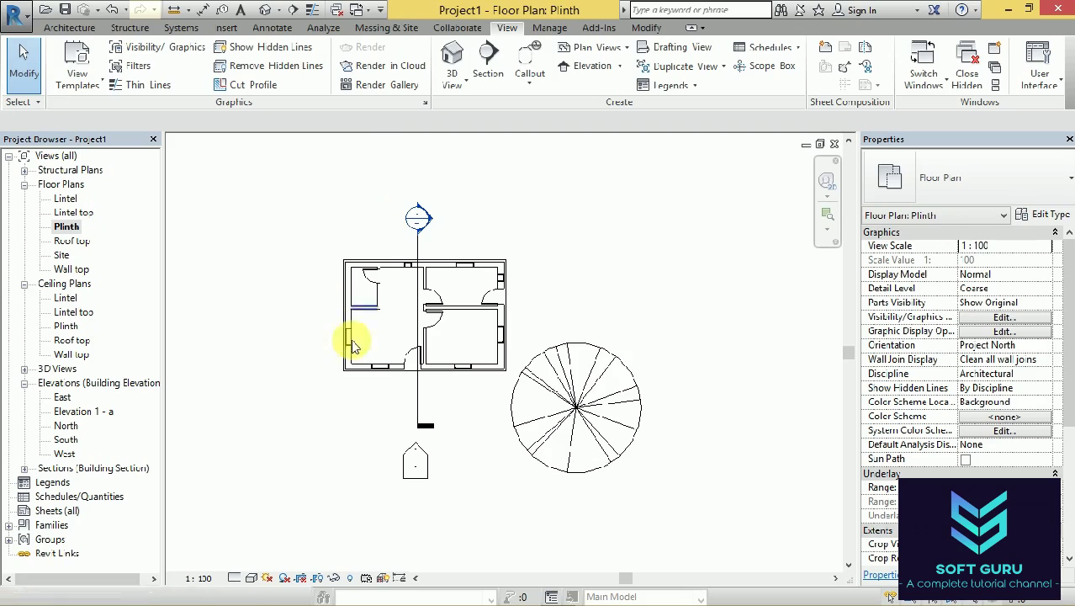
# Place a perspective camera in plan with its target beyond the house and tree.
pyautogui.click(458, 88)
pyautogui.click(463, 142)
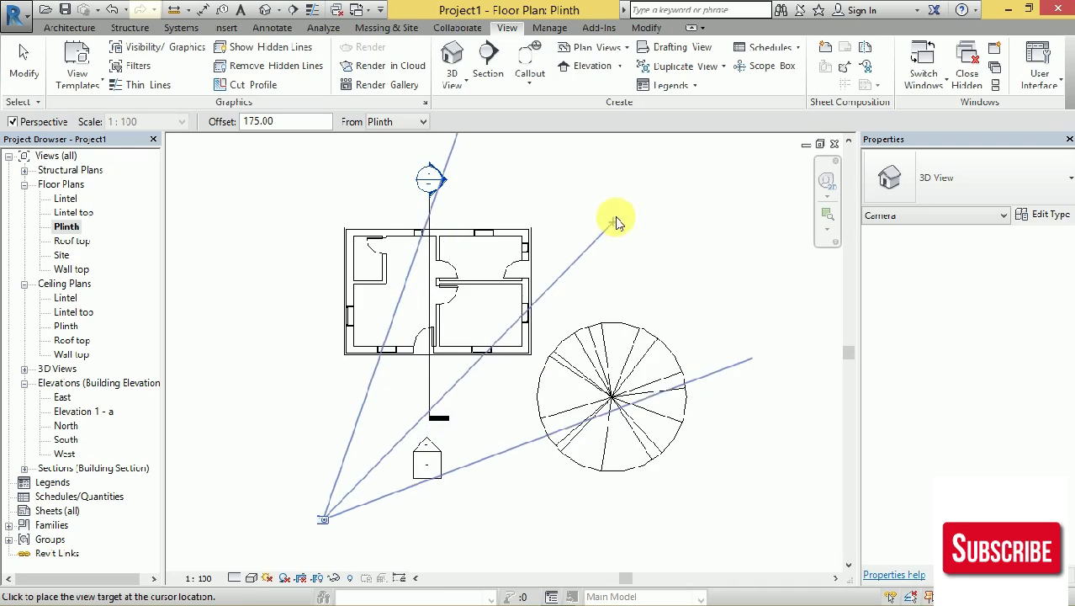
pyautogui.click(626, 146)
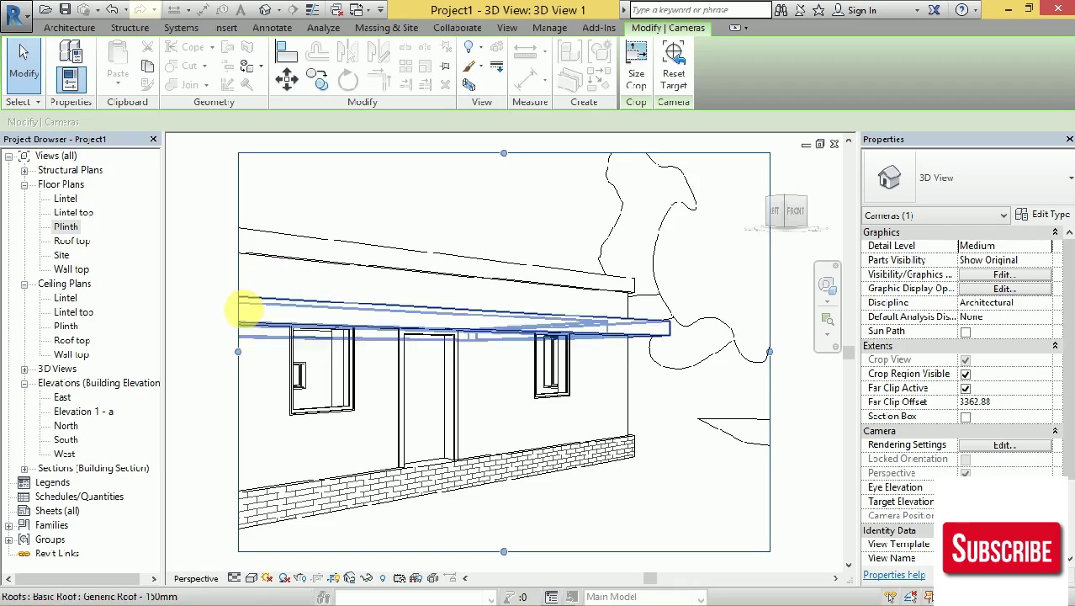
# Widen 3D View 1's crop region left, upward and right to include the tree.
pyautogui.scroll(-2, 420, 336)
pyautogui.scroll(-1, 427, 328)
pyautogui.scroll(-1, 349, 343)
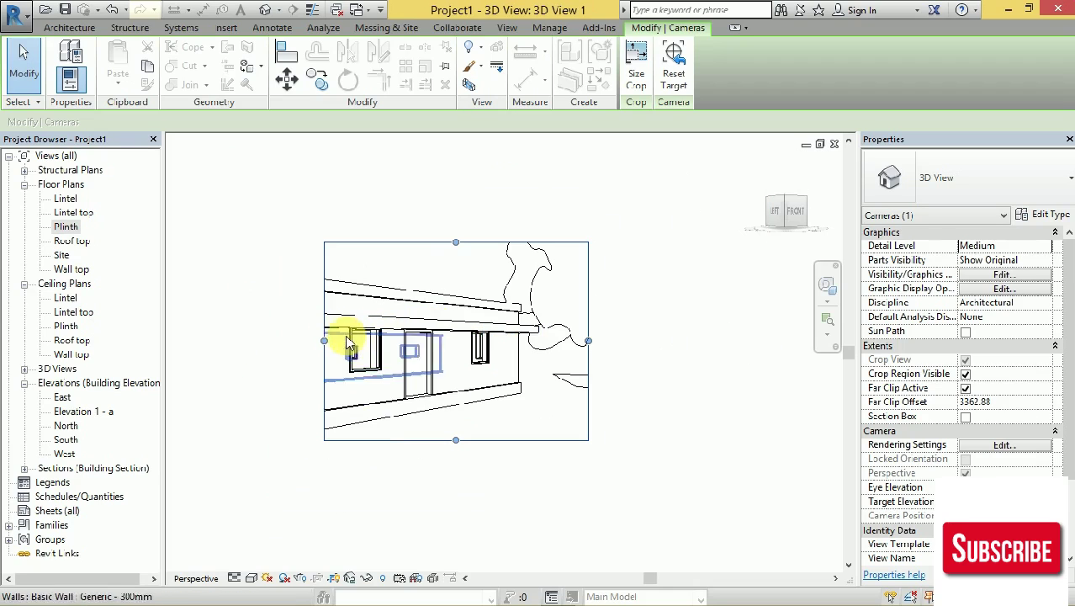
pyautogui.moveTo(324, 341); pyautogui.dragTo(237, 341)
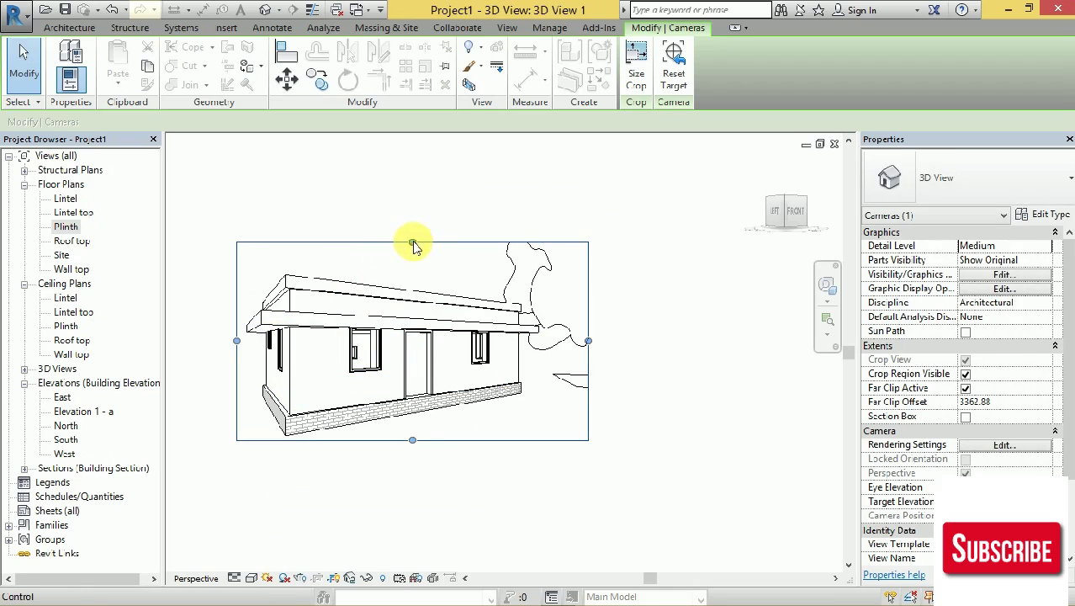
pyautogui.moveTo(412, 244); pyautogui.dragTo(454, 248)
pyautogui.moveTo(588, 326); pyautogui.dragTo(710, 324)
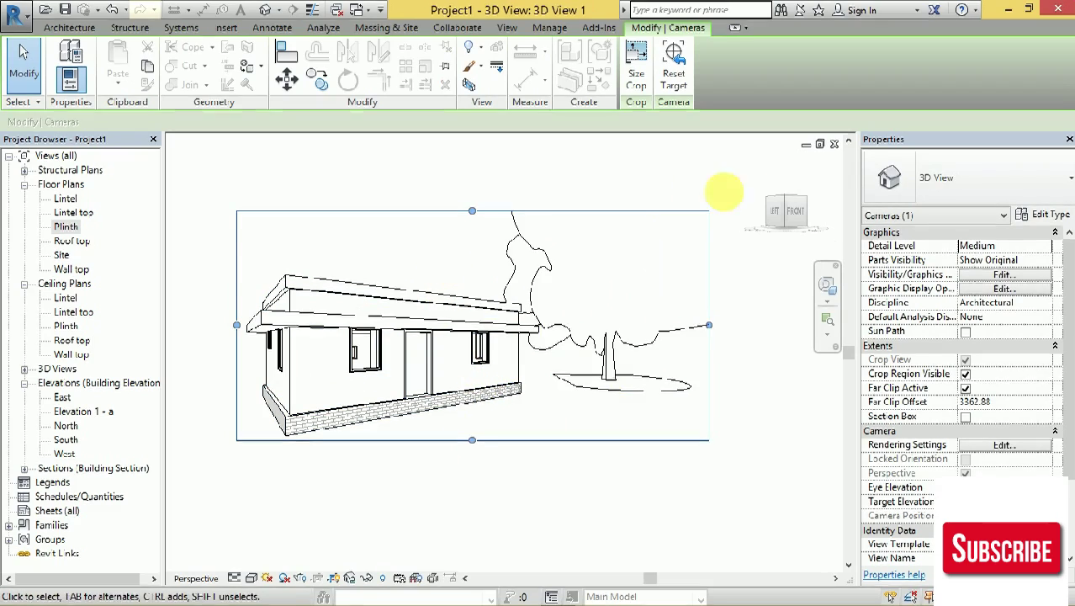
pyautogui.moveTo(782, 211); pyautogui.dragTo(767, 241)
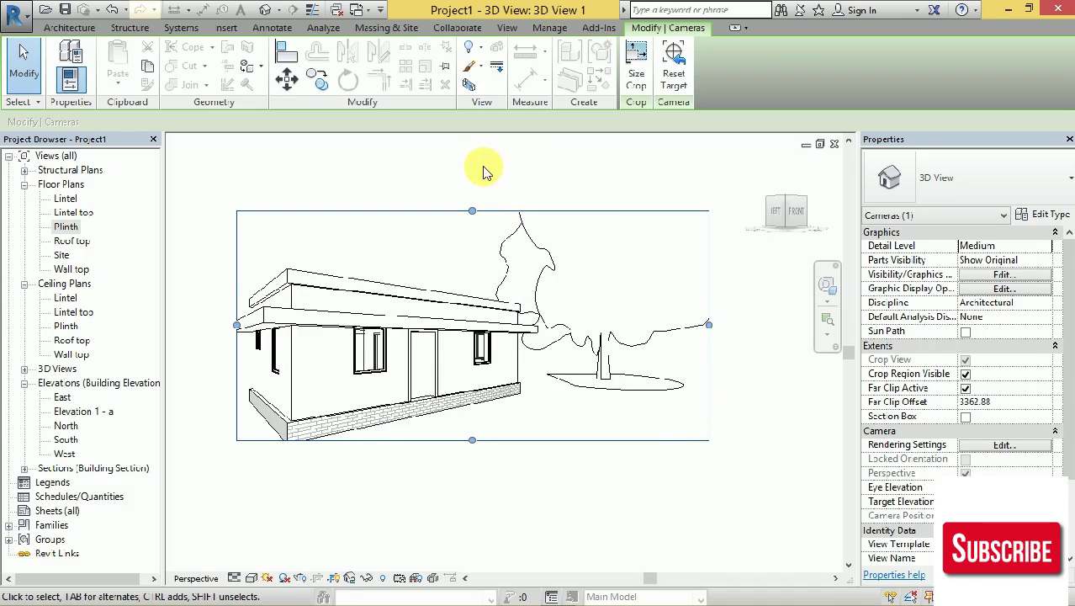
pyautogui.click(93, 225)
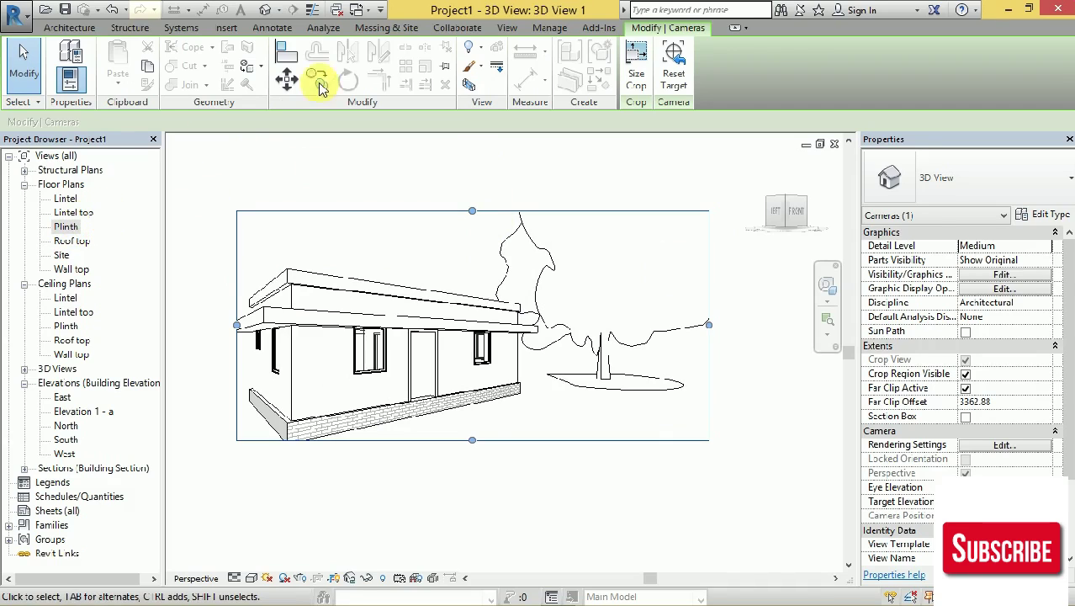
# Render 3D View 1 at Medium quality with Sun and Artificial lighting and Sky: Very Few Clouds.
pyautogui.click(510, 30)
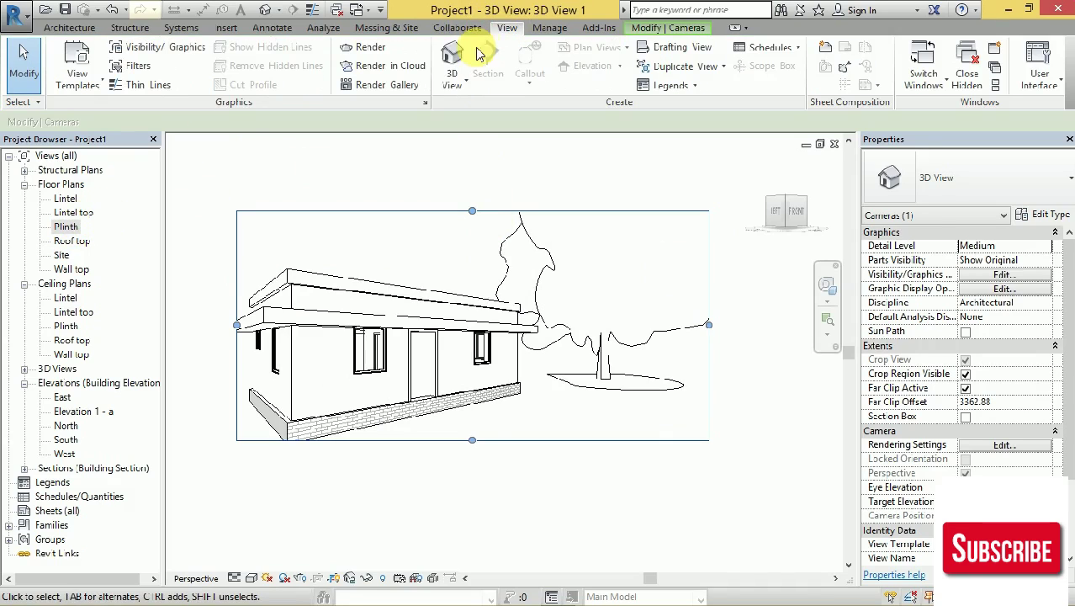
pyautogui.click(371, 49)
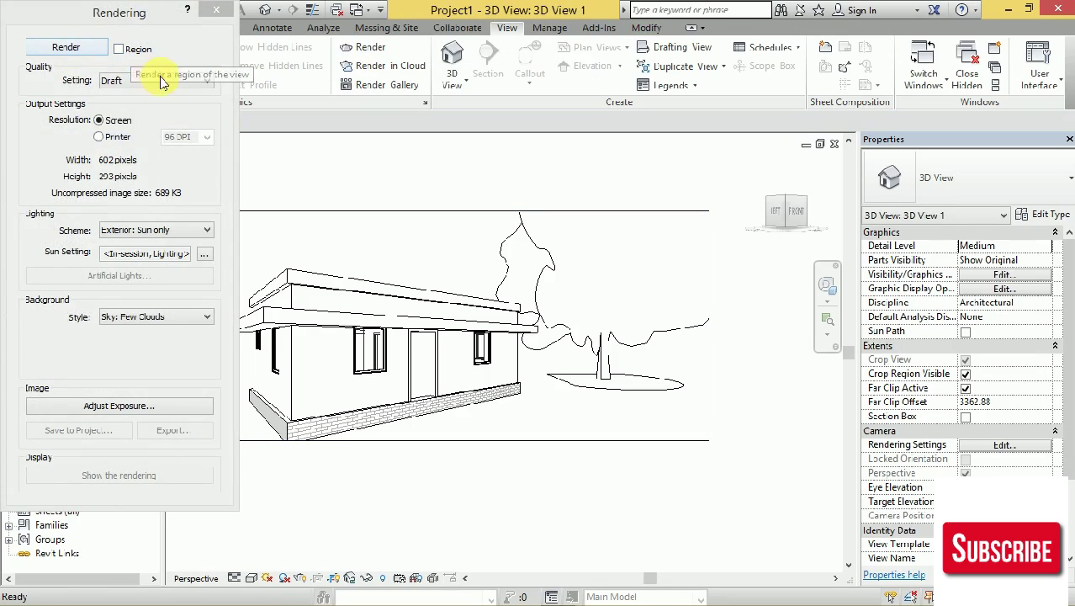
pyautogui.click(206, 81)
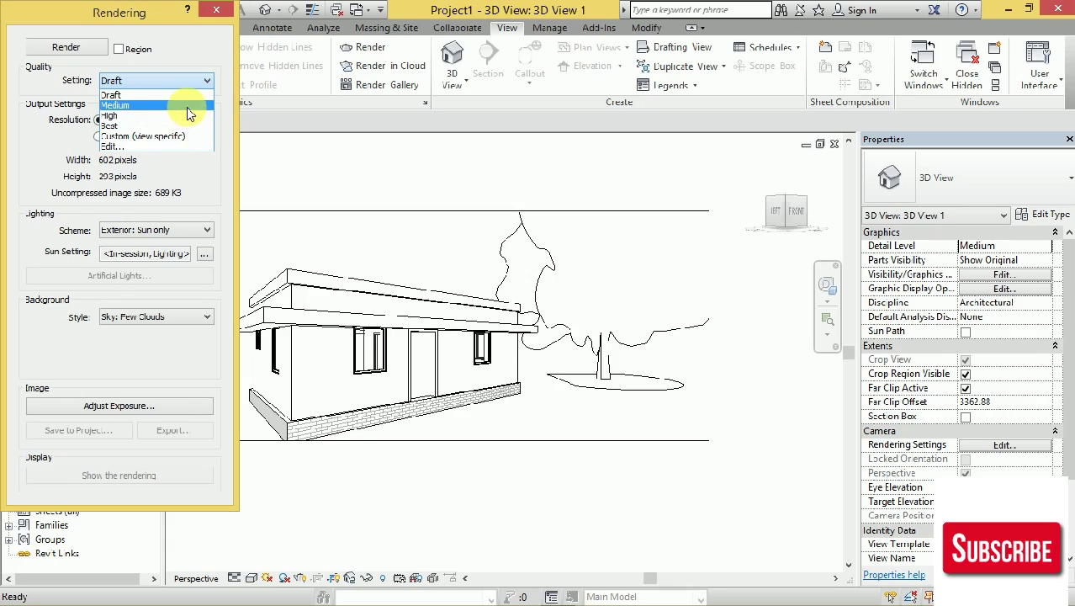
pyautogui.click(187, 107)
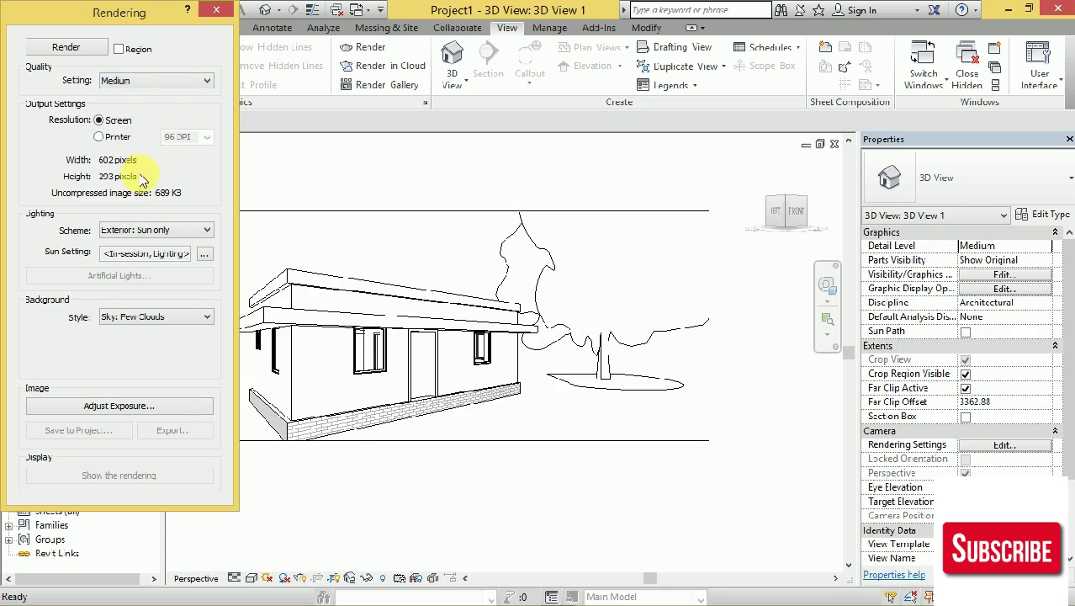
pyautogui.click(181, 232)
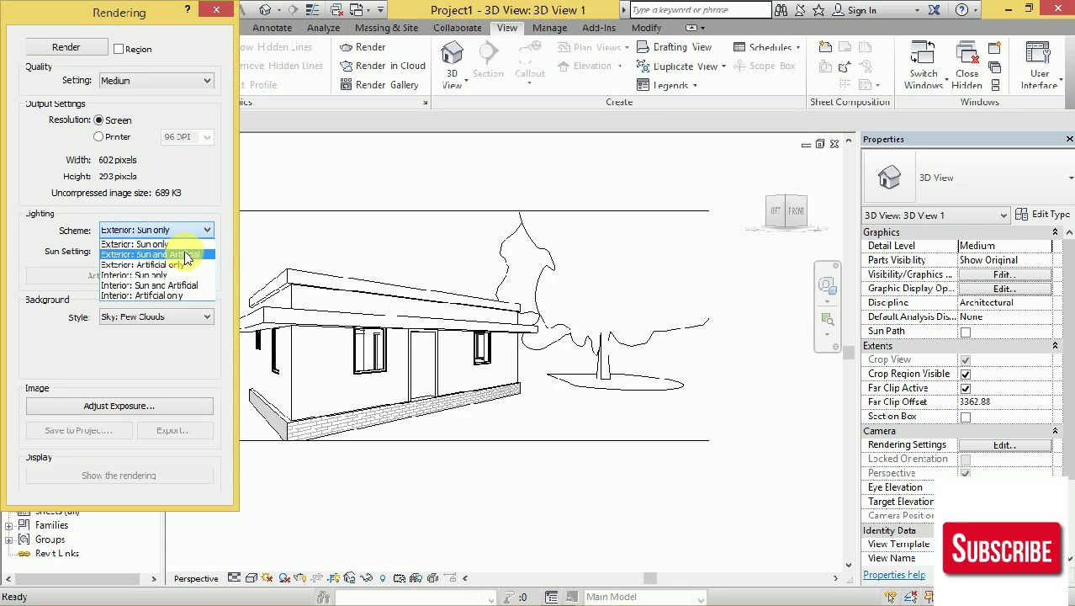
pyautogui.click(187, 257)
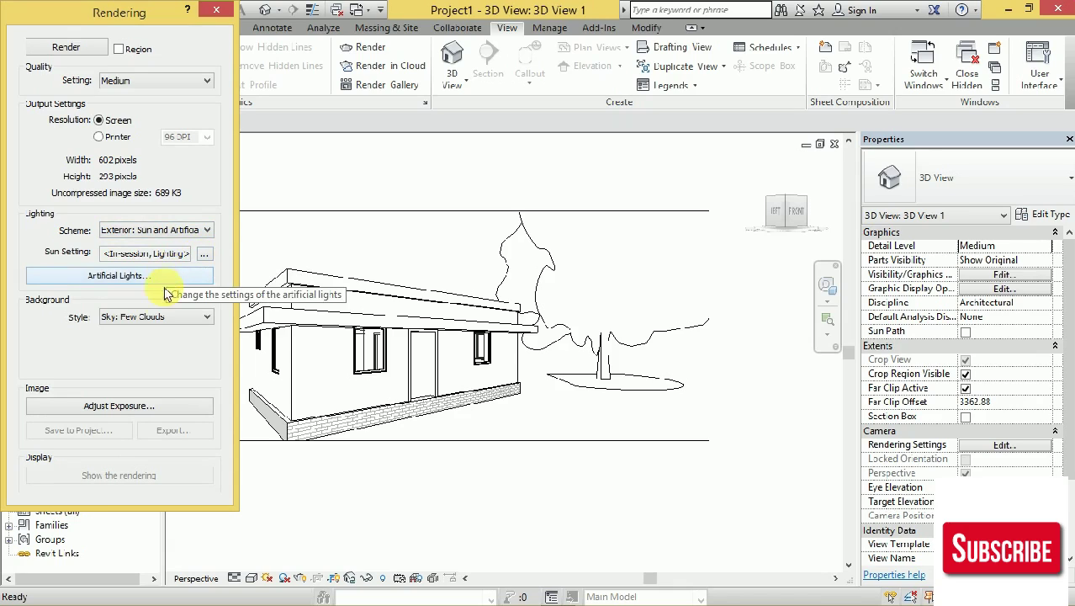
pyautogui.click(177, 322)
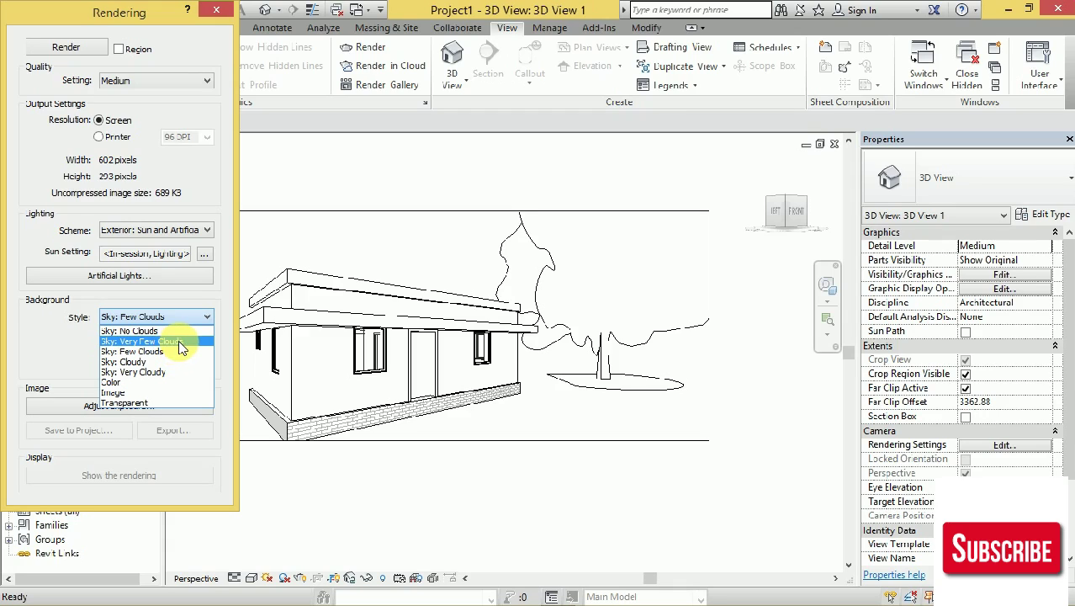
pyautogui.click(180, 343)
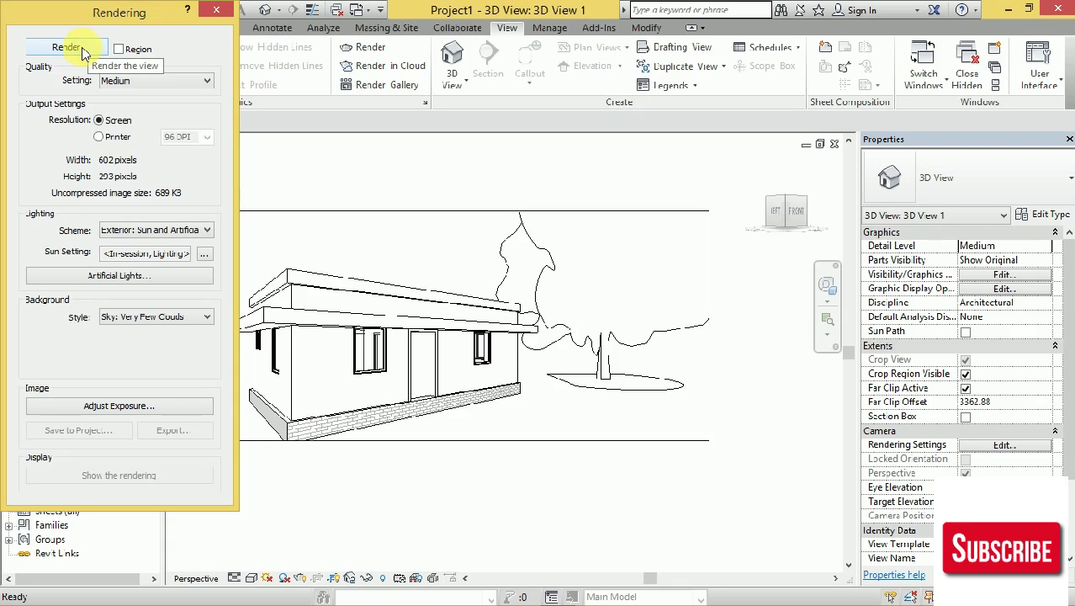
pyautogui.click(82, 51)
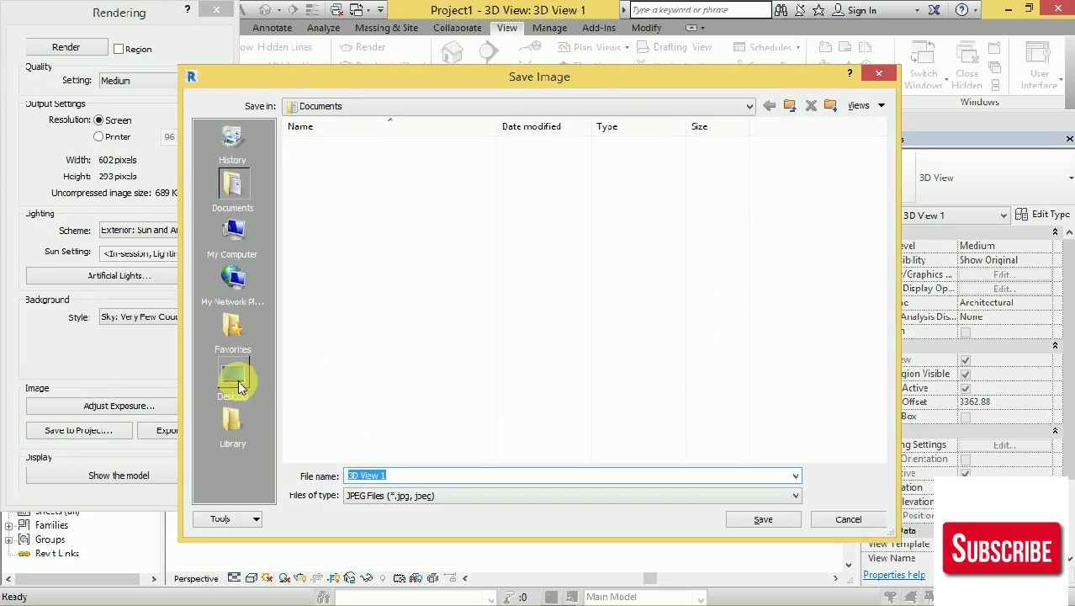
# Save the render to the Desktop as JPEG '3D View 1', close Rendering, and reopen the Plinth plan.
pyautogui.click(235, 377)
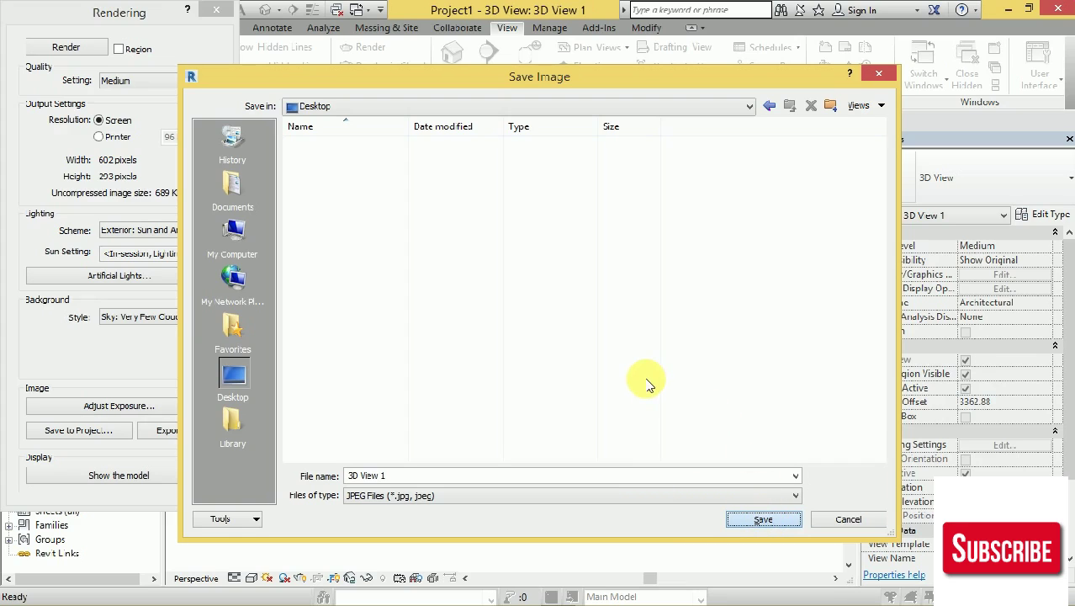
pyautogui.press('Return')
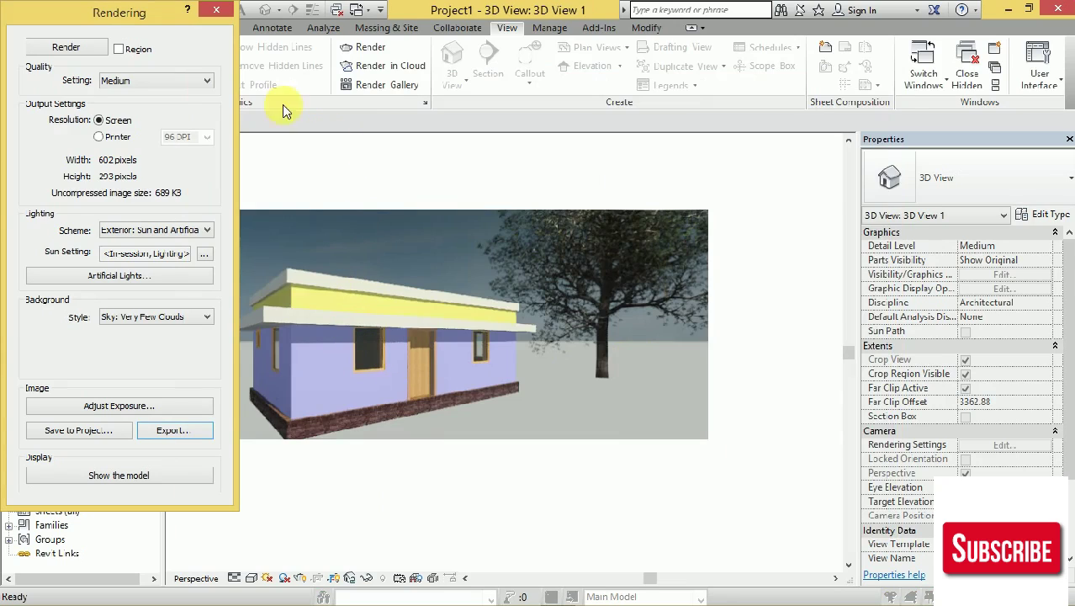
pyautogui.click(219, 12)
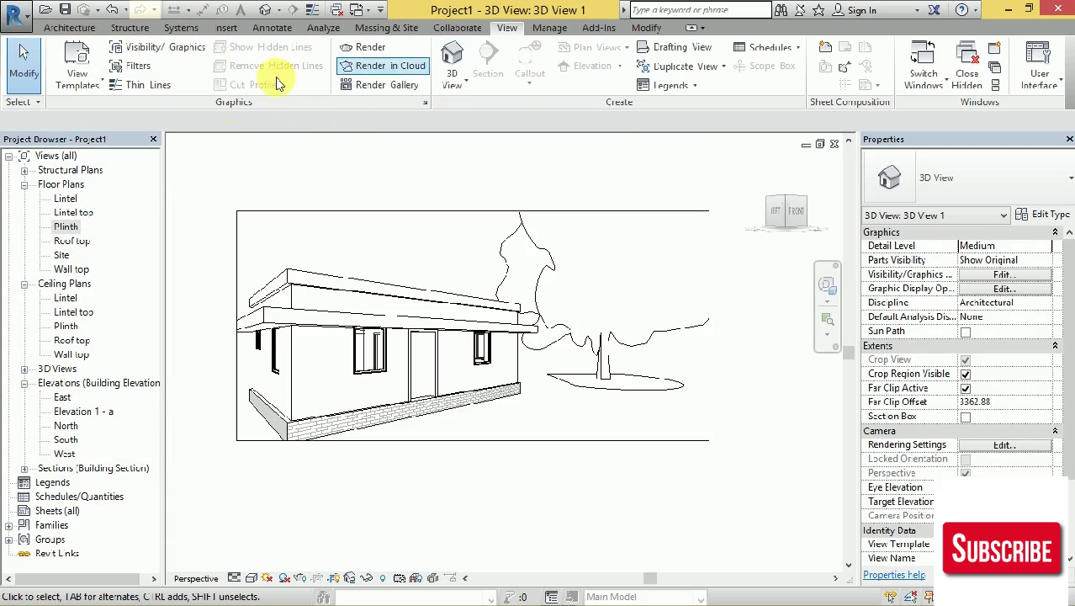
pyautogui.doubleClick(66, 226)
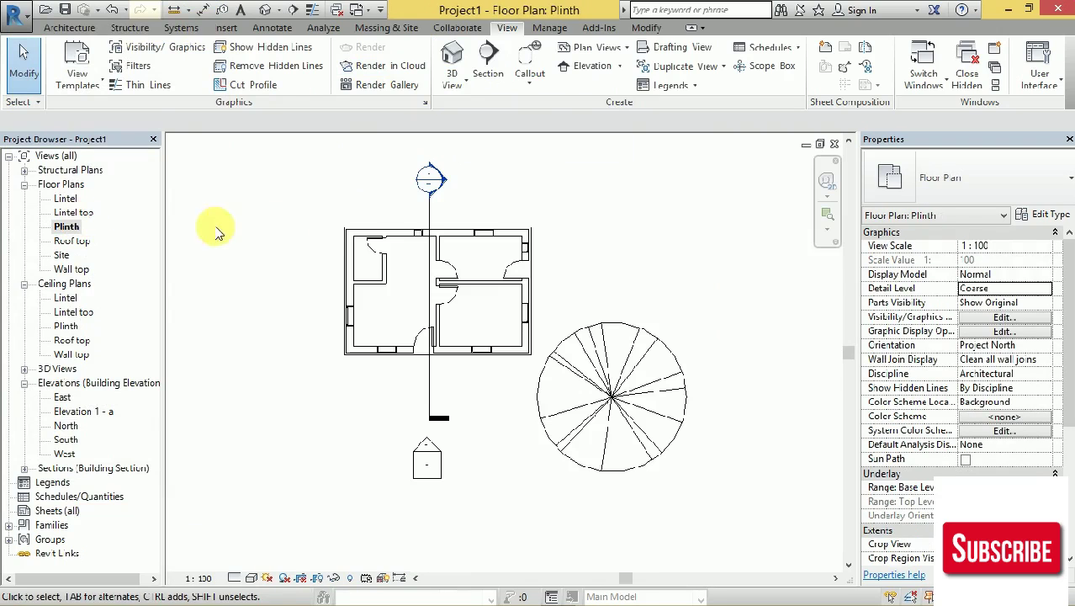